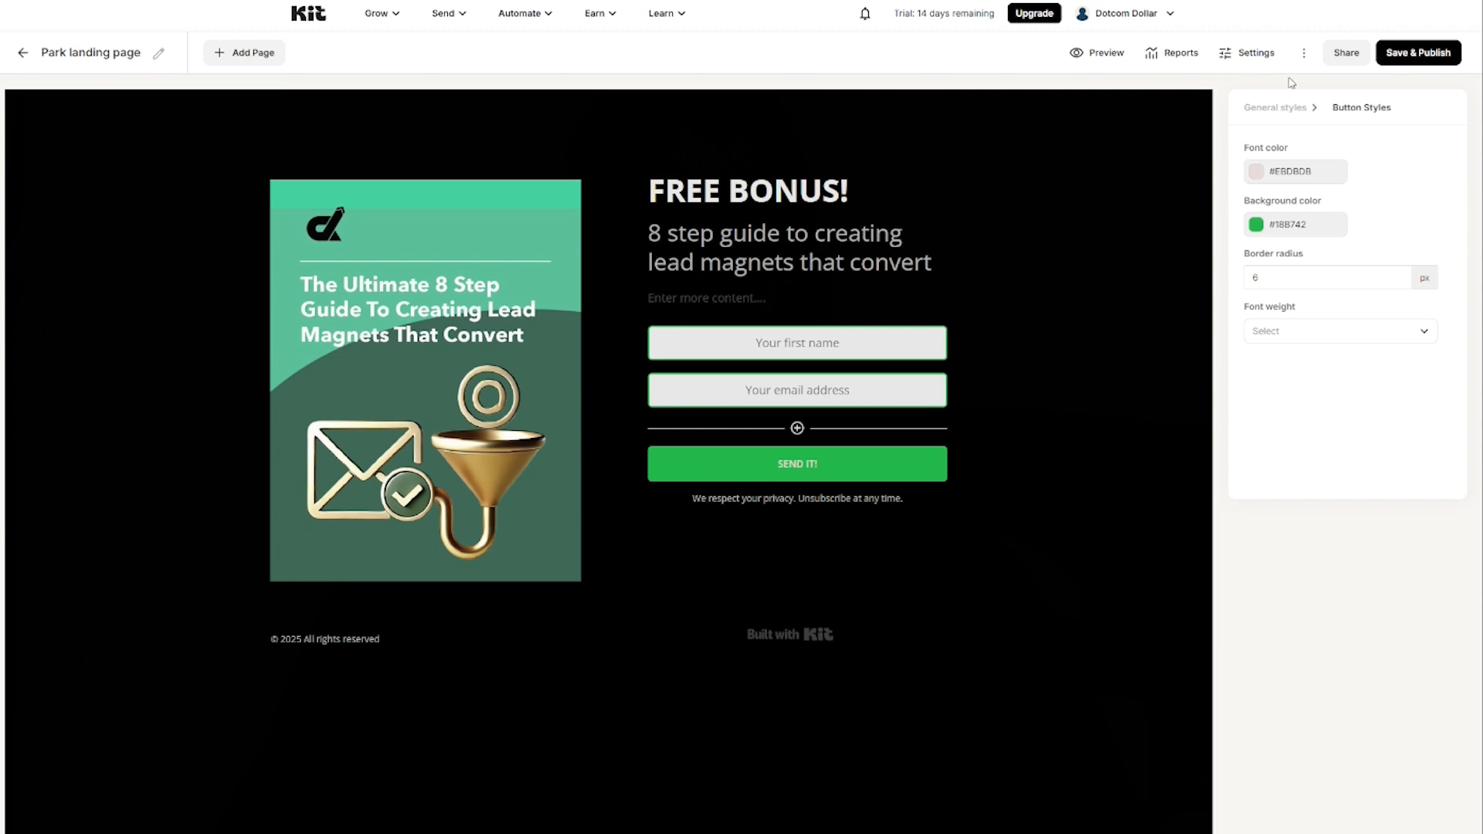
Step: Preview the landing page, then save and publish the Charlotte FREE BONUS form
{"action": "left_click", "coordinate": [1108, 60]}
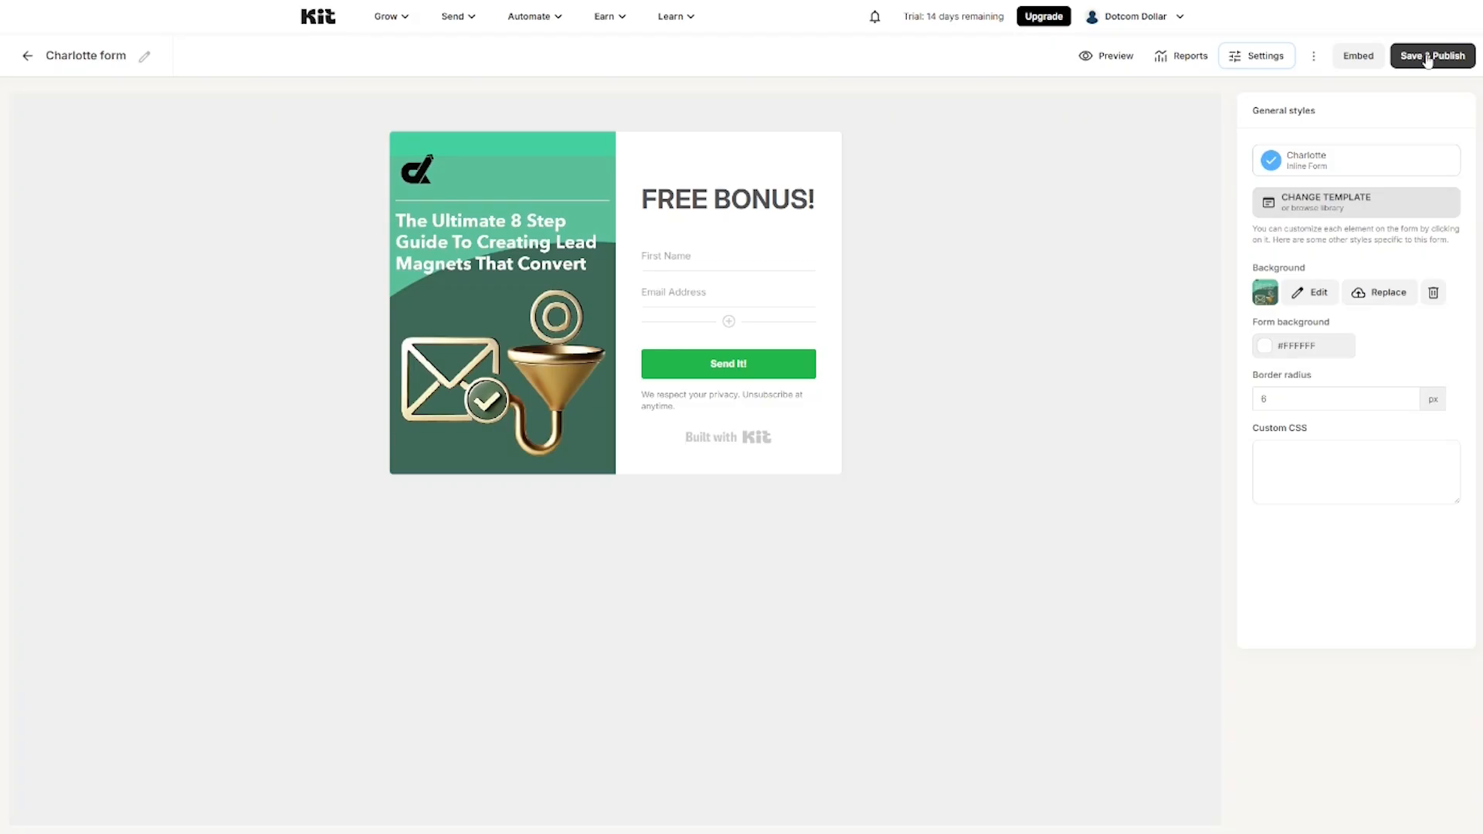
{"action": "left_click", "coordinate": [1428, 61]}
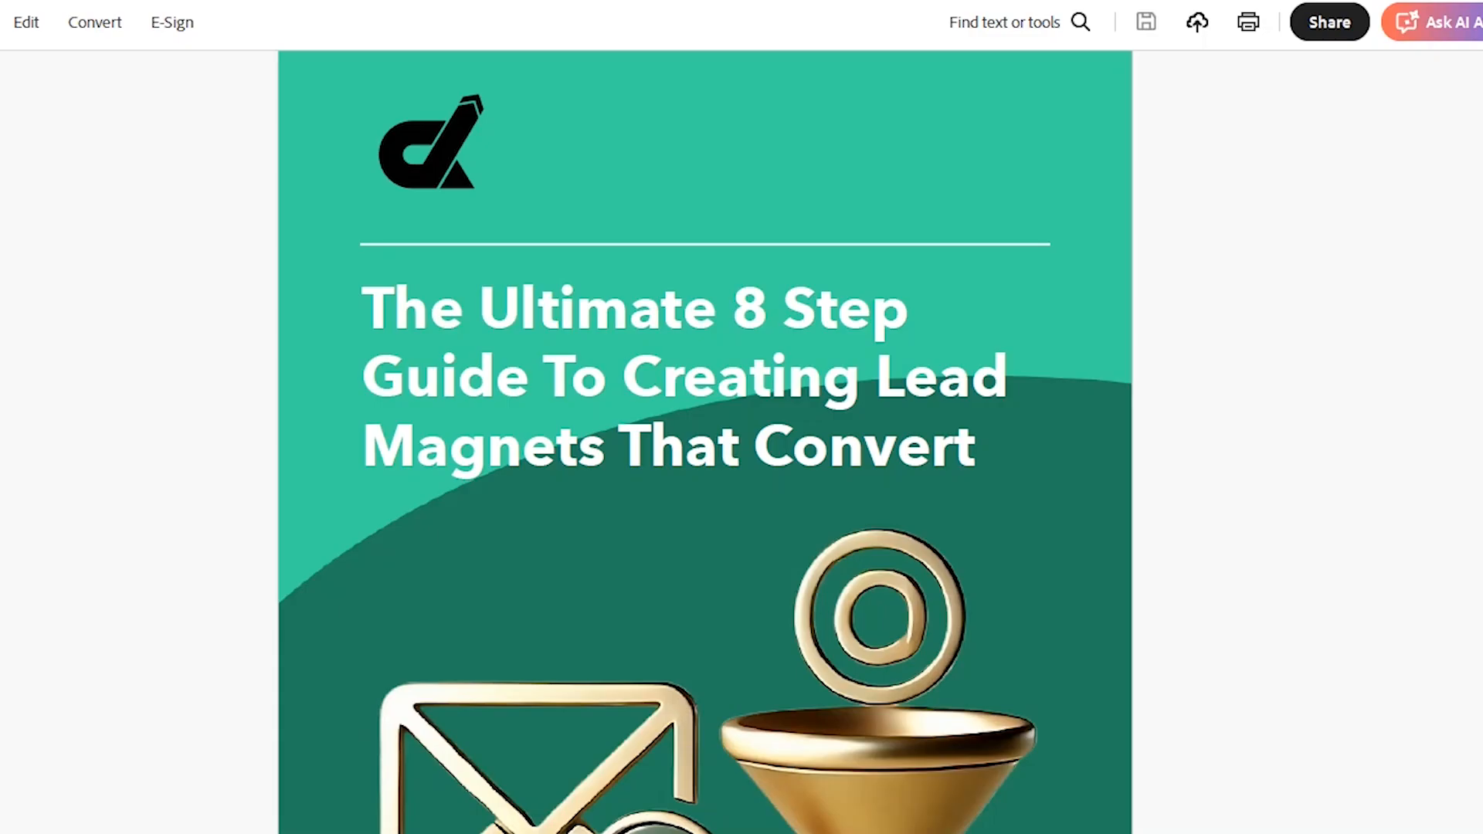
{"action": "scroll", "coordinate": [705, 441], "scroll_direction": "down", "scroll_amount": 10}
{"action": "scroll", "coordinate": [705, 618], "scroll_direction": "down", "scroll_amount": 8}
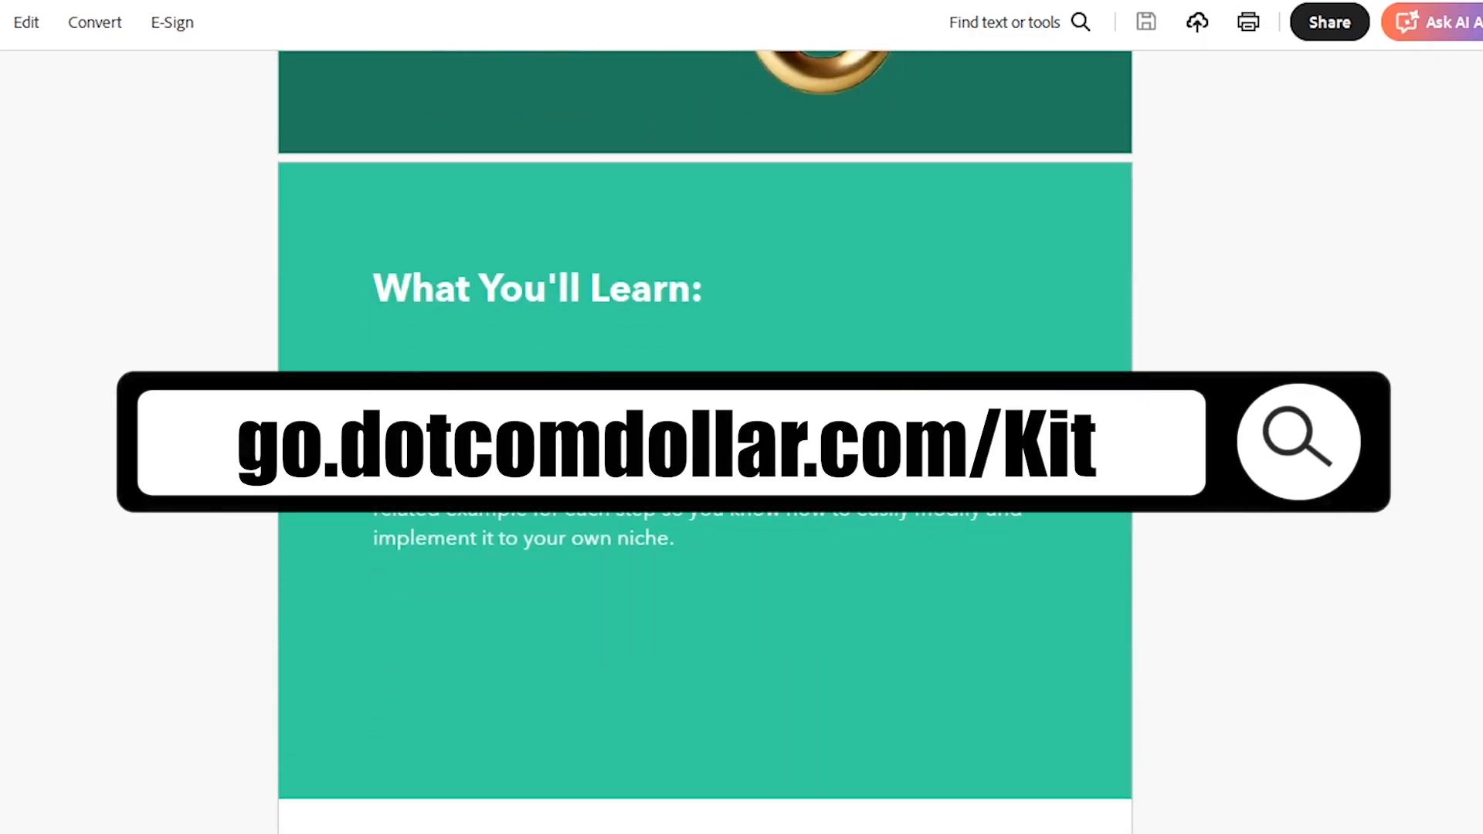
{"action": "scroll", "coordinate": [705, 440], "scroll_direction": "down", "scroll_amount": 4}
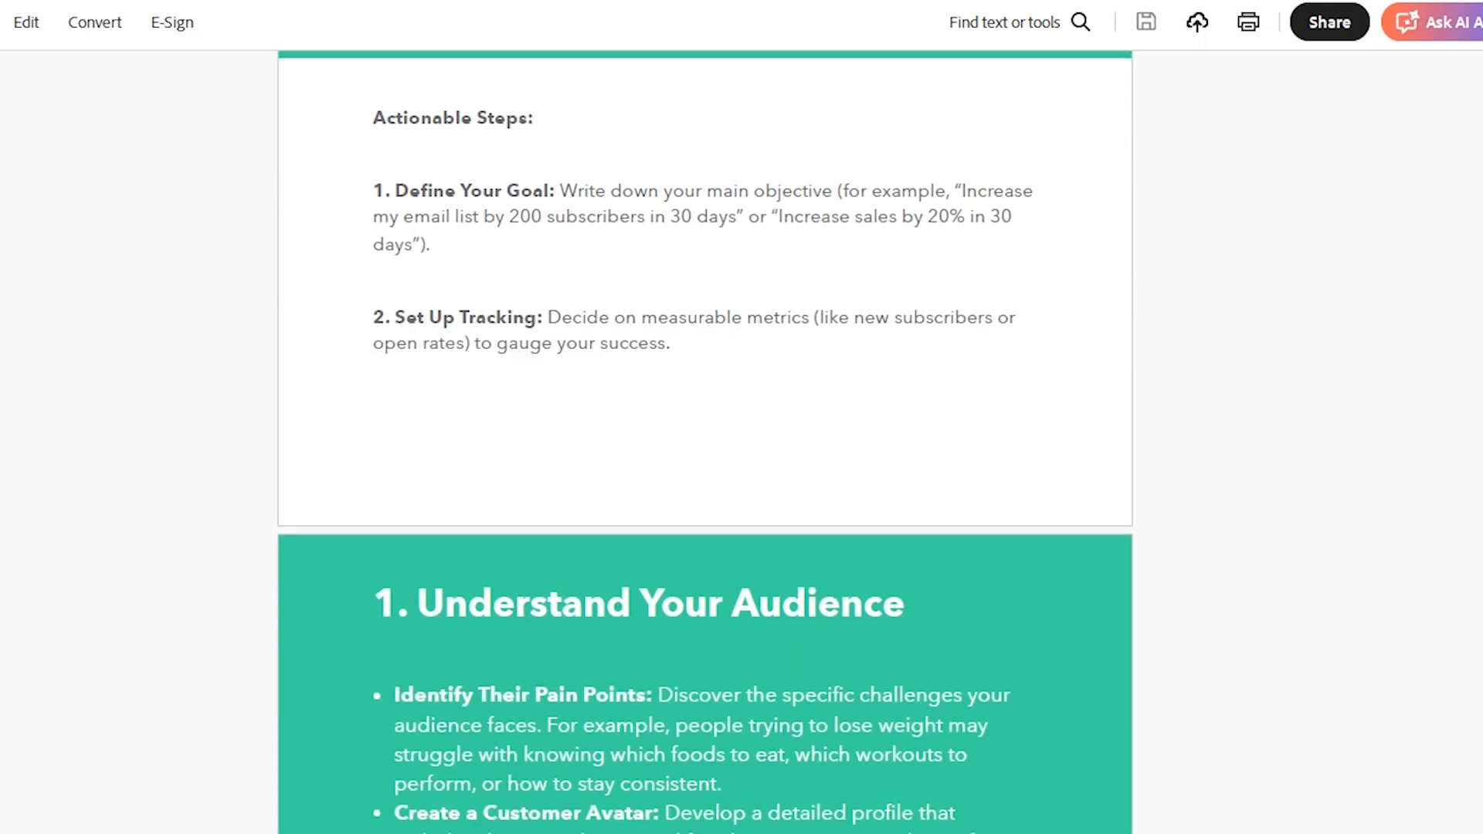
{"action": "scroll", "coordinate": [705, 440], "scroll_direction": "down", "scroll_amount": 8}
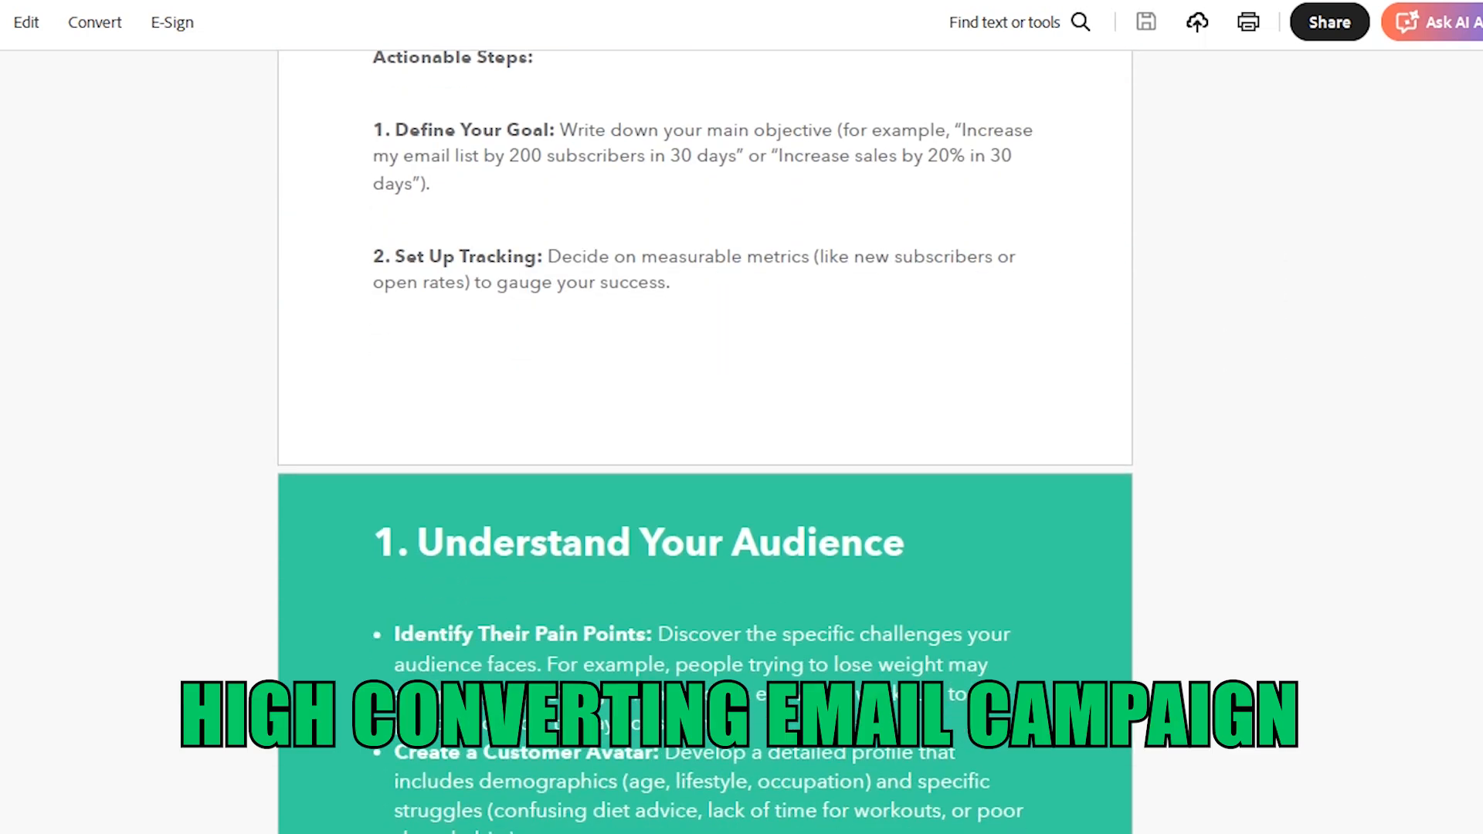
{"action": "scroll", "coordinate": [705, 440], "scroll_direction": "down", "scroll_amount": 9}
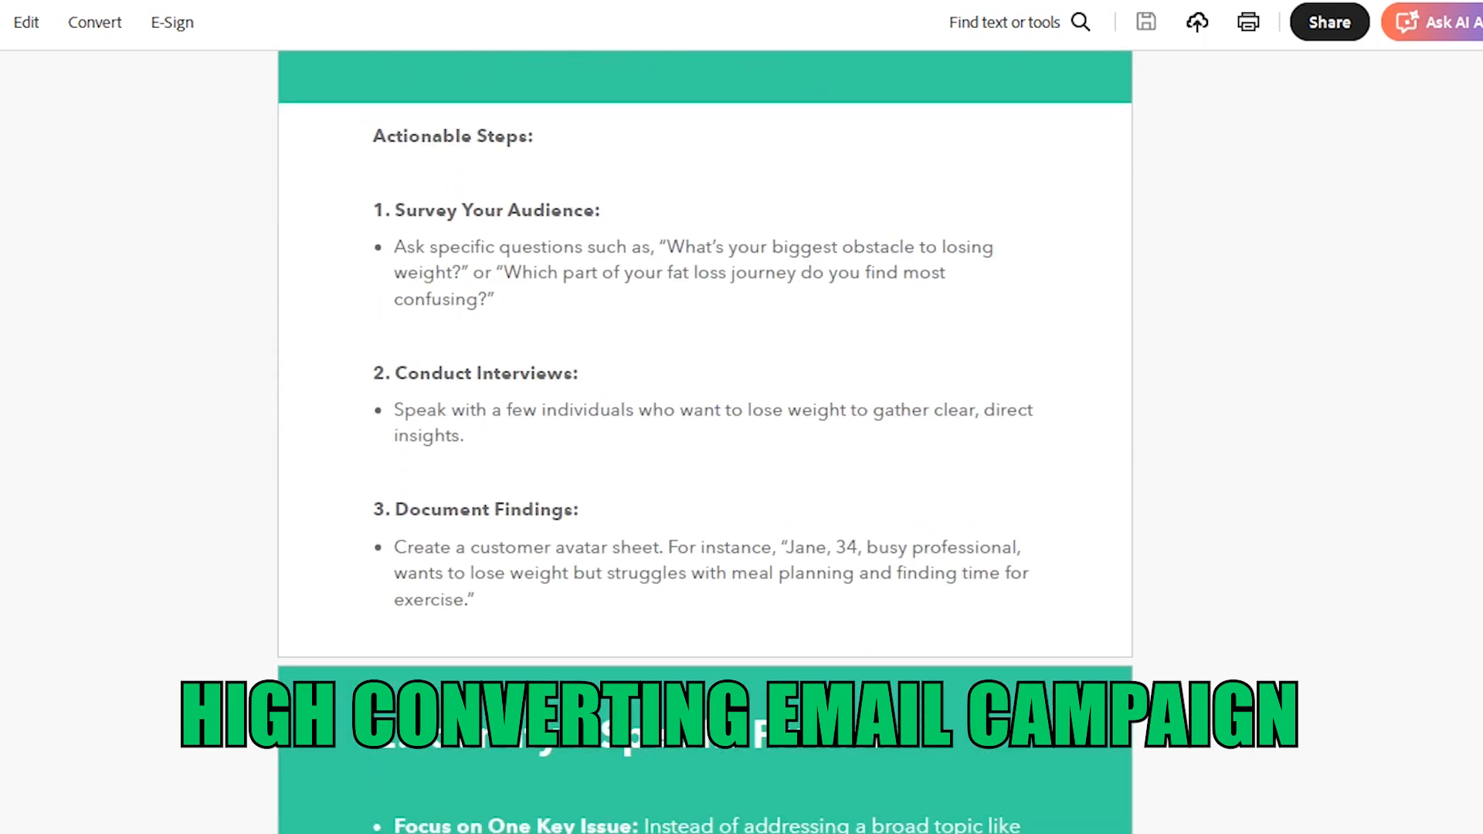
{"action": "scroll", "coordinate": [705, 441], "scroll_direction": "down", "scroll_amount": 6}
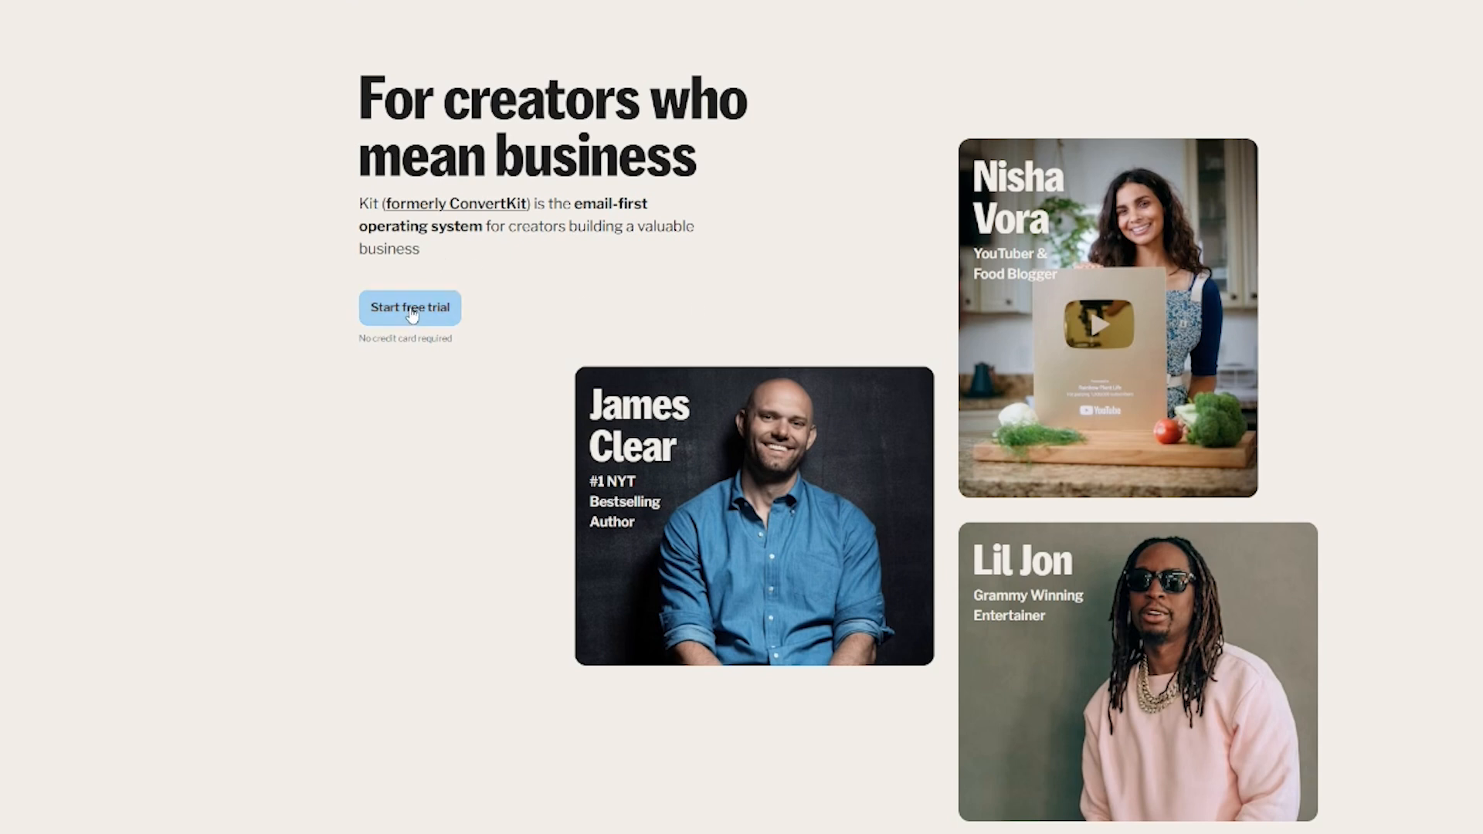
Step: Sign up for a Kit free trial with a name, email and password, accepting the terms
{"action": "left_click", "coordinate": [411, 308]}
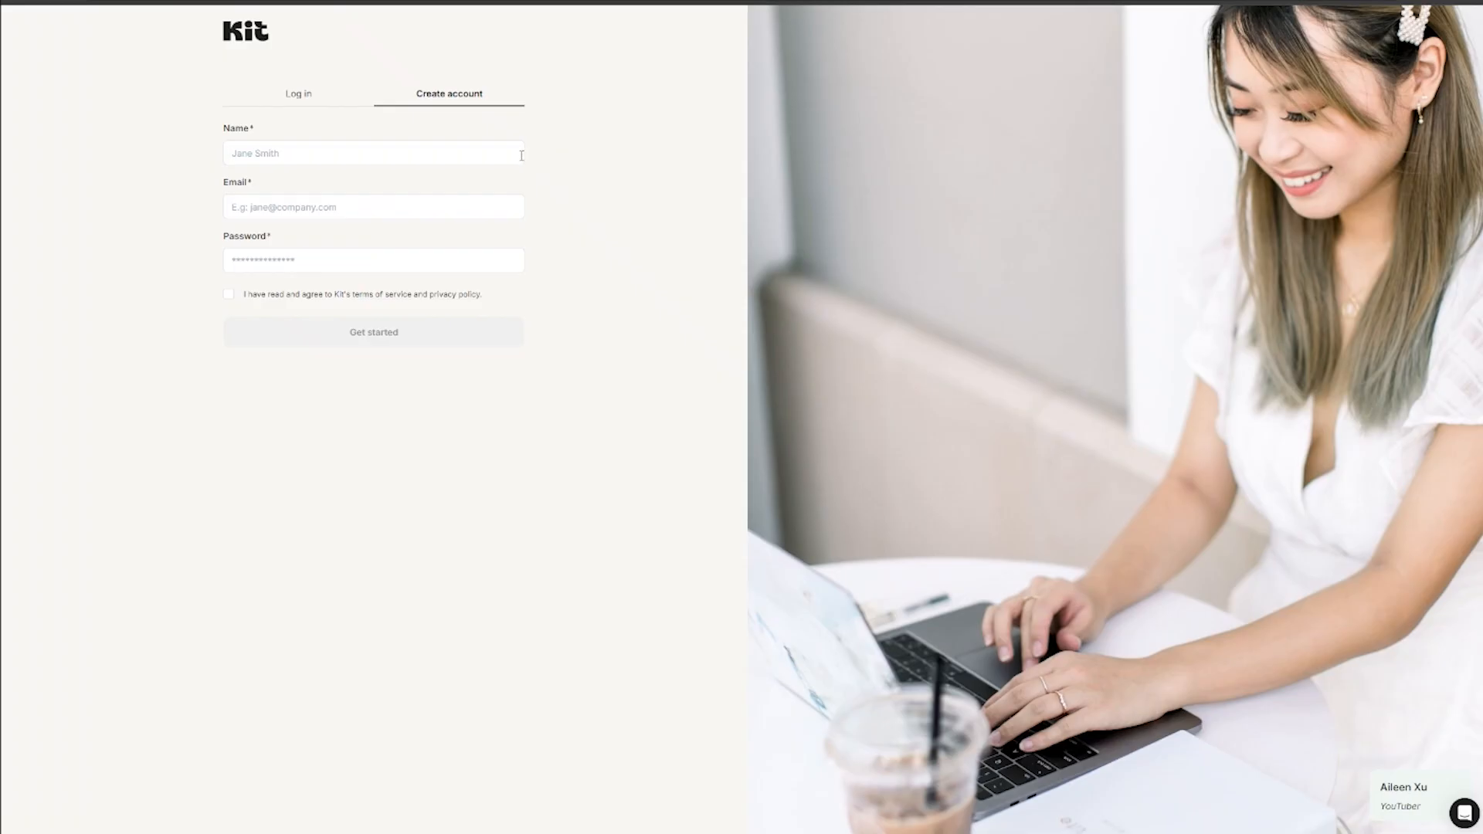
{"action": "left_click", "coordinate": [158, 185]}
{"action": "type", "text": "[blurred]"}
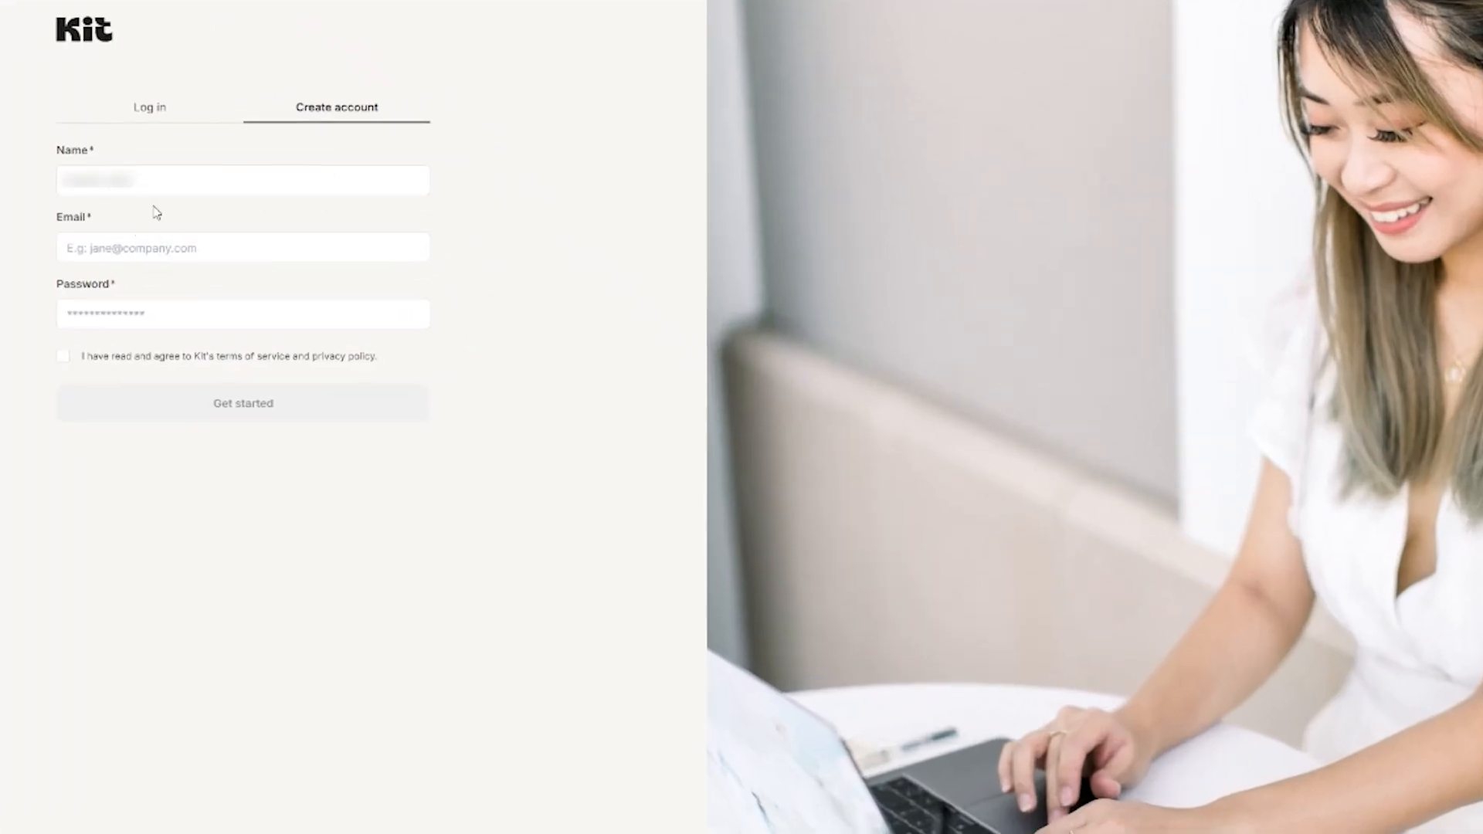
{"action": "key", "text": "Tab"}
{"action": "type", "text": "[blurred][blurred]"}
{"action": "key", "text": "Tab"}
{"action": "type", "text": "[masked]"}
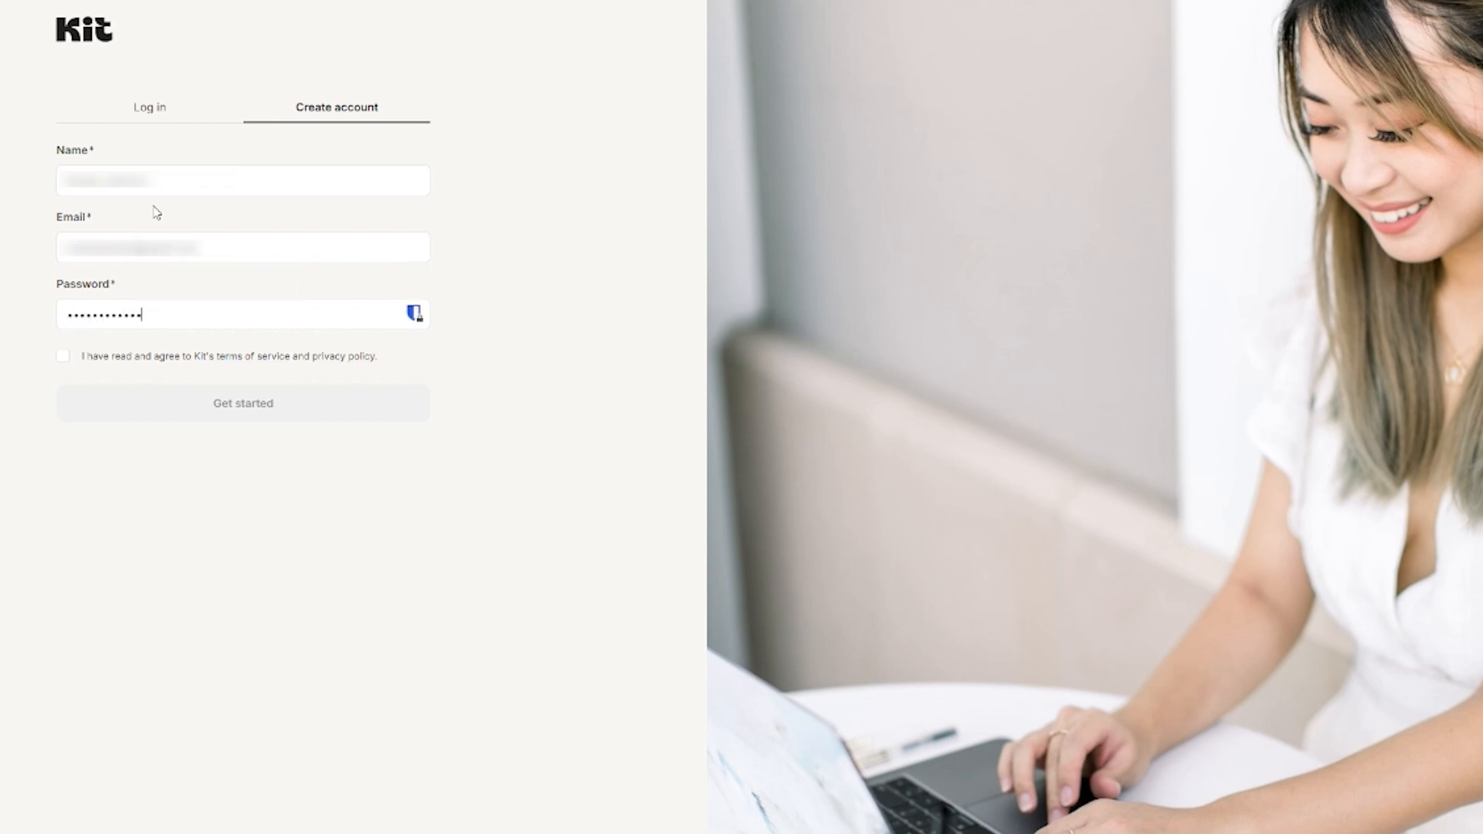
{"action": "left_click", "coordinate": [62, 356]}
{"action": "left_click", "coordinate": [294, 407]}
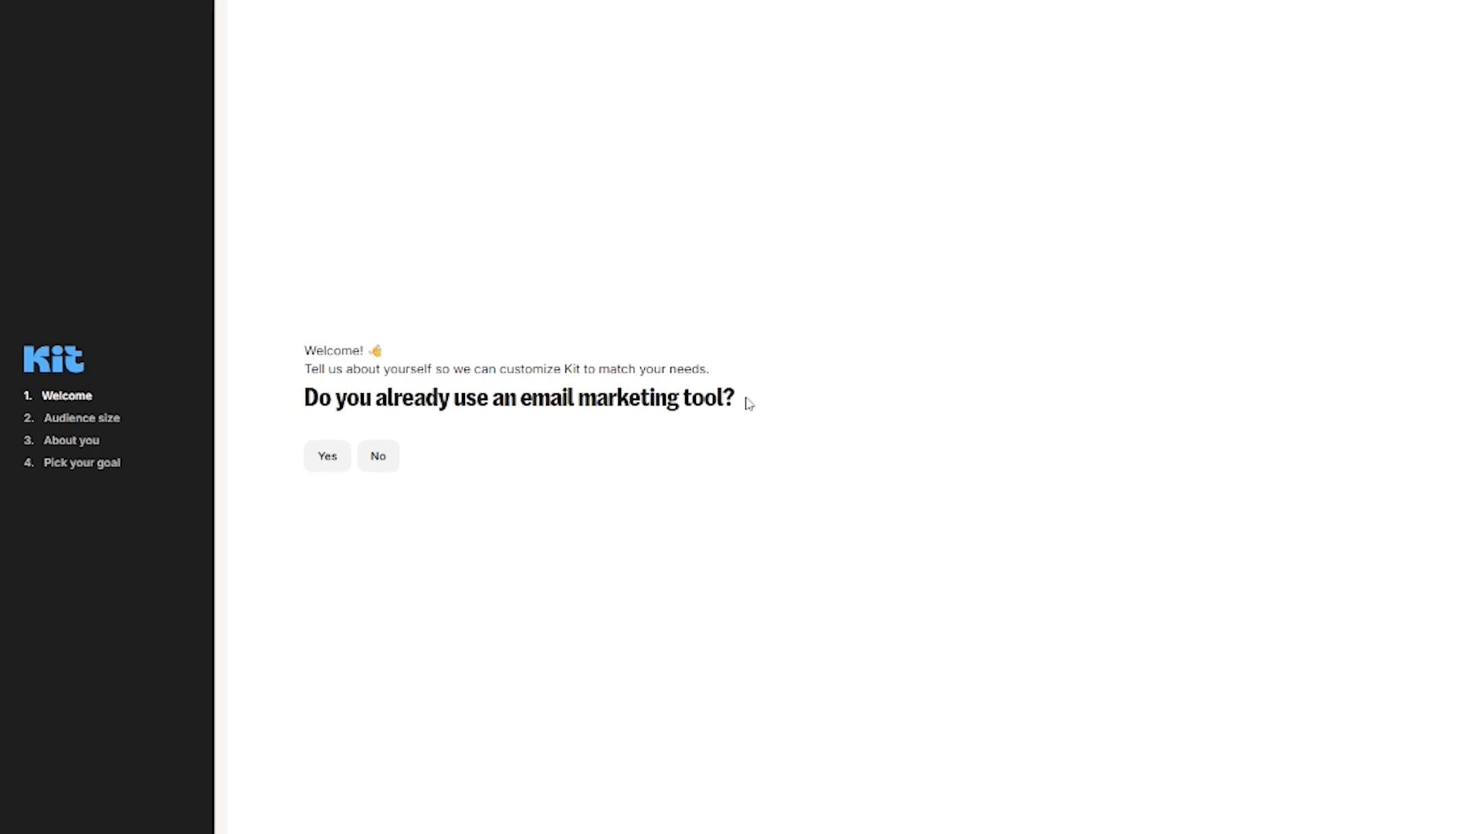
Step: Answer Yes to using an email tool, pick the tool, choose 0 to 1,000 subscribers, and name the business Dotcom Dollar
{"action": "left_click", "coordinate": [339, 464]}
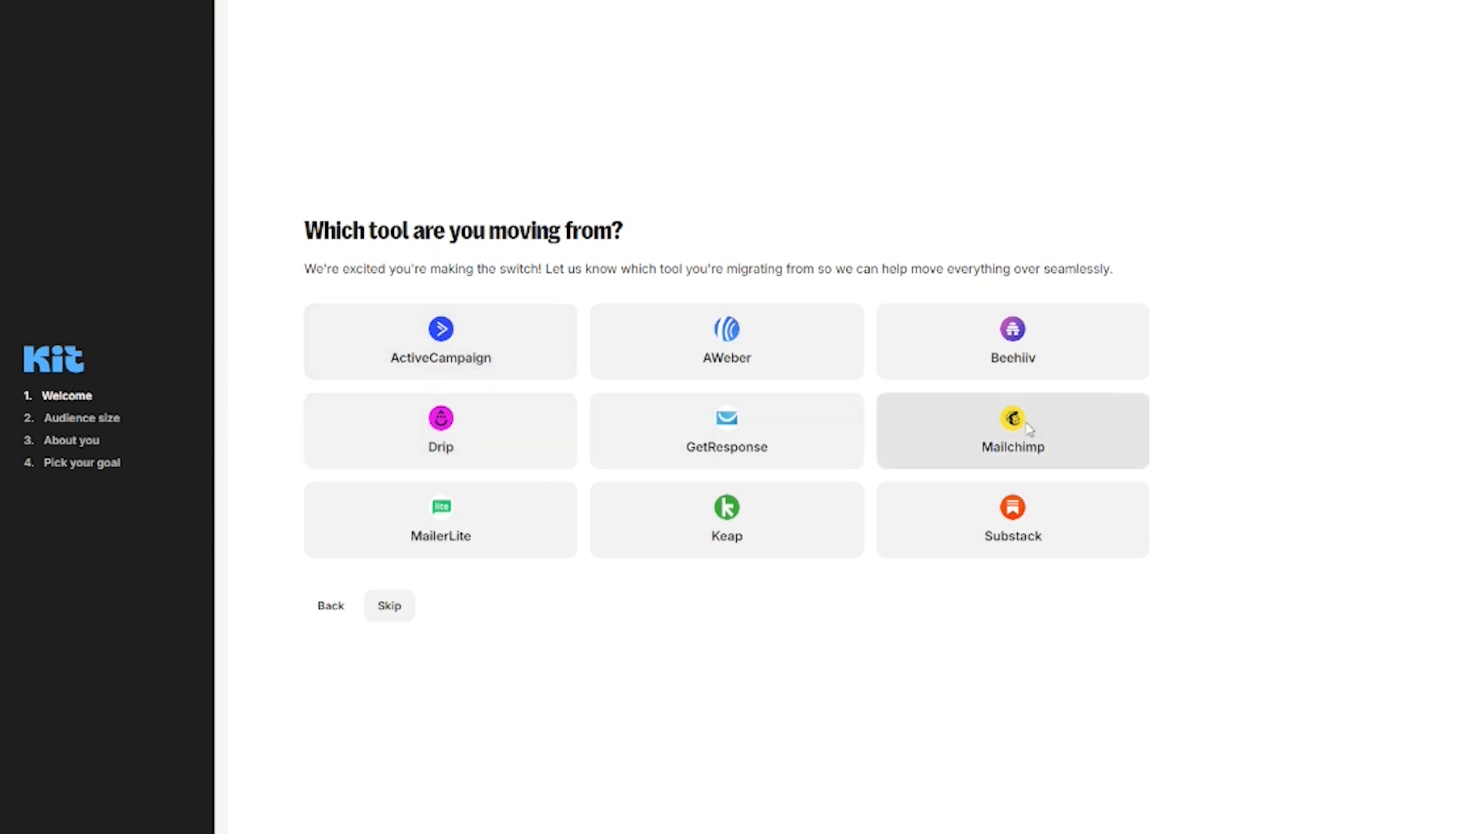
{"action": "left_click", "coordinate": [788, 461]}
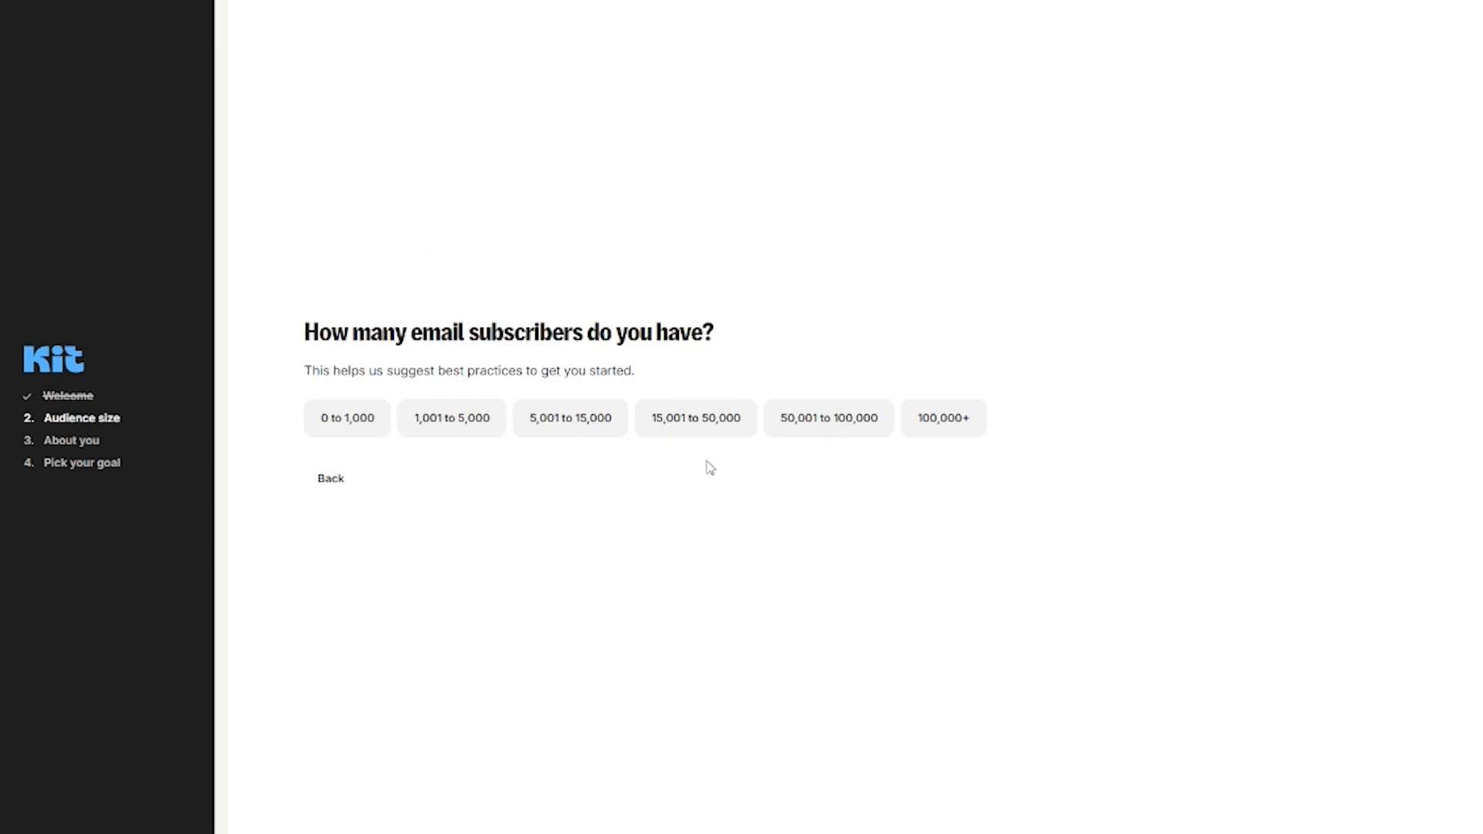
{"action": "left_click", "coordinate": [365, 431]}
{"action": "triple_click", "coordinate": [394, 424]}
{"action": "type", "text": "Dotcom Dollar"}
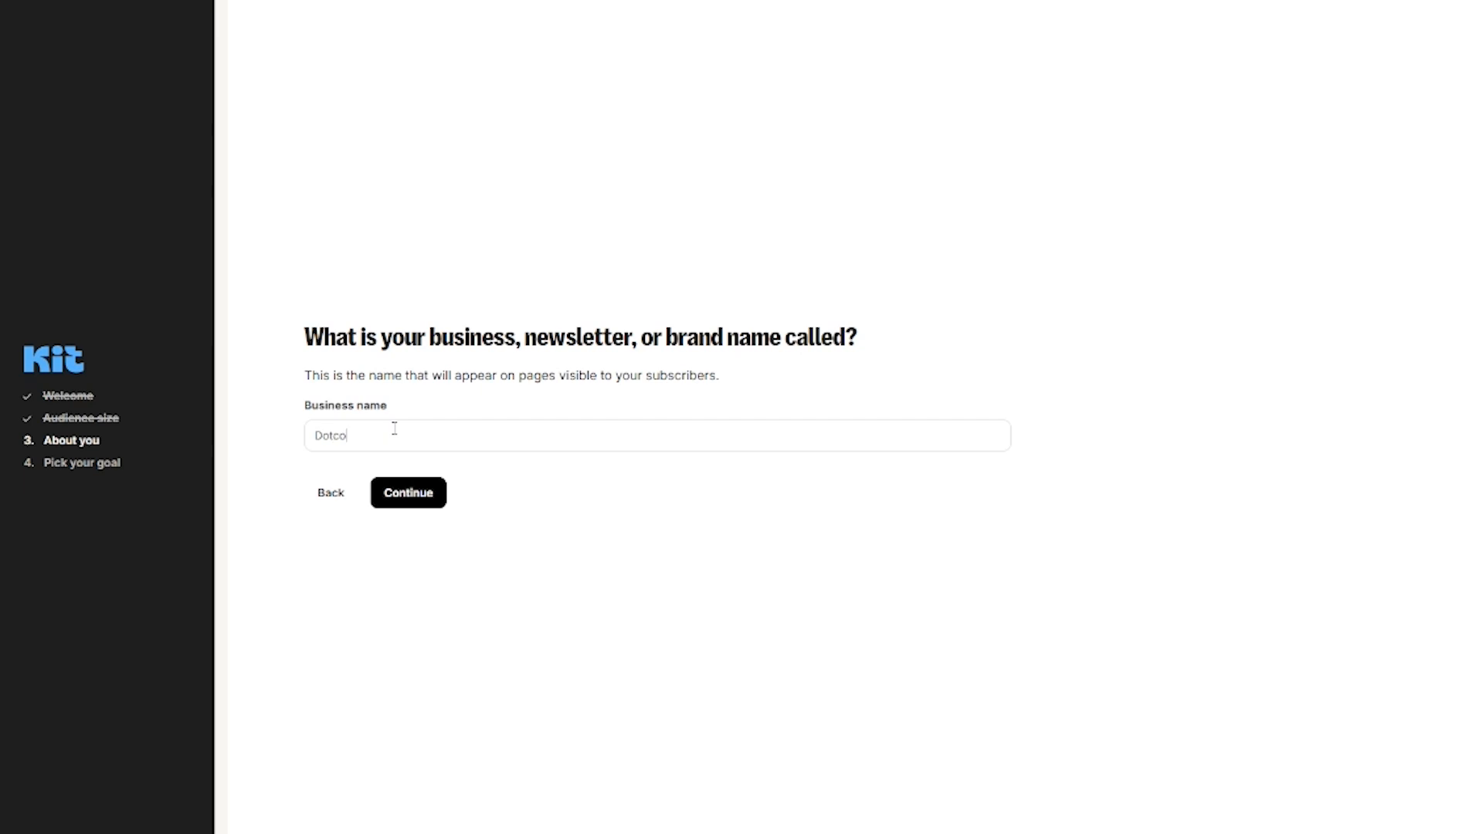
{"action": "left_click", "coordinate": [402, 500]}
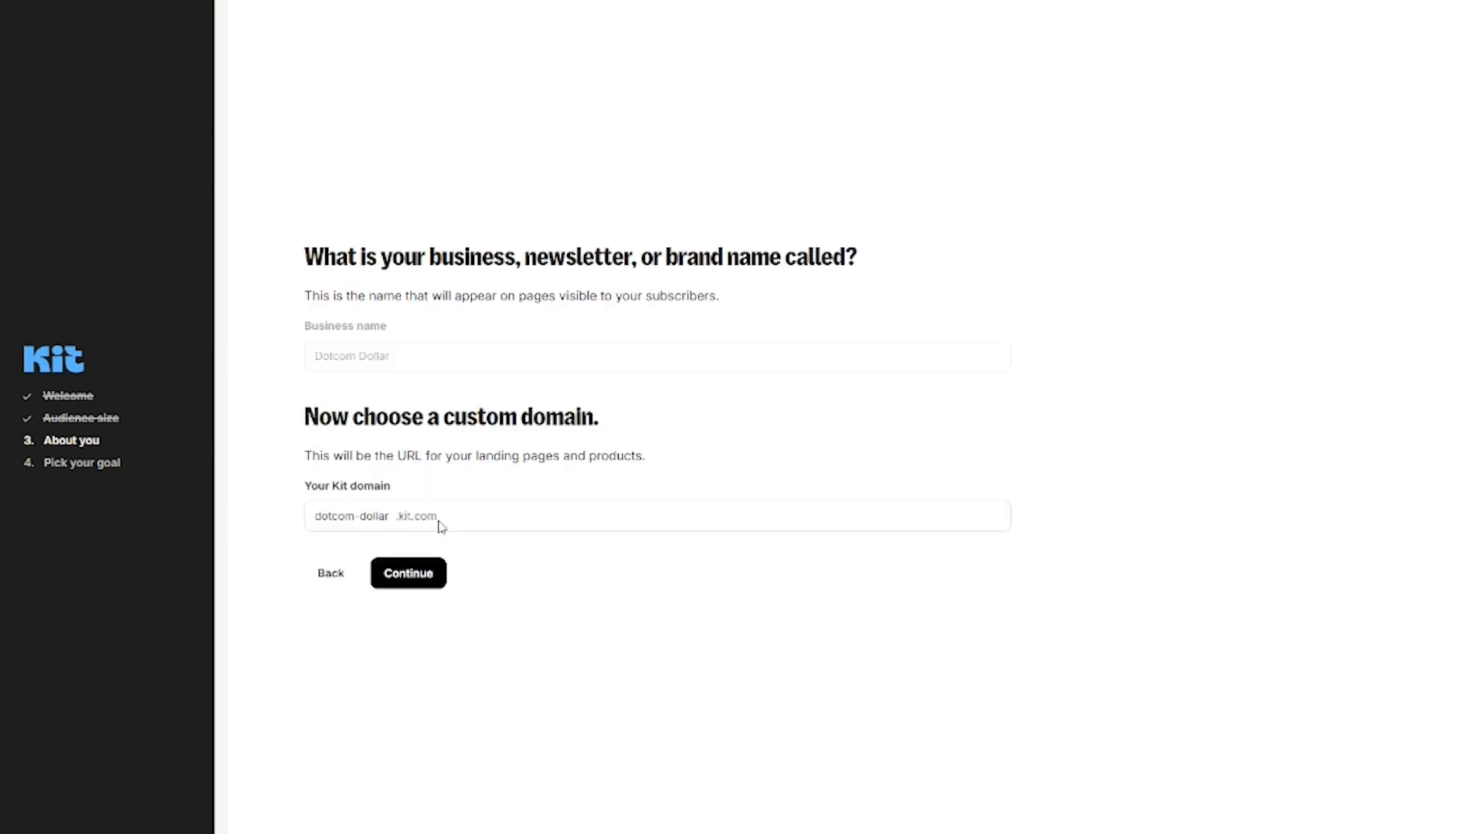
Step: Set the domain to dotcomdollar.kit.com and choose Educator and Entrepreneur as creator types
{"action": "left_click", "coordinate": [362, 516]}
{"action": "key", "text": "BackSpace"}
{"action": "left_click", "coordinate": [427, 581]}
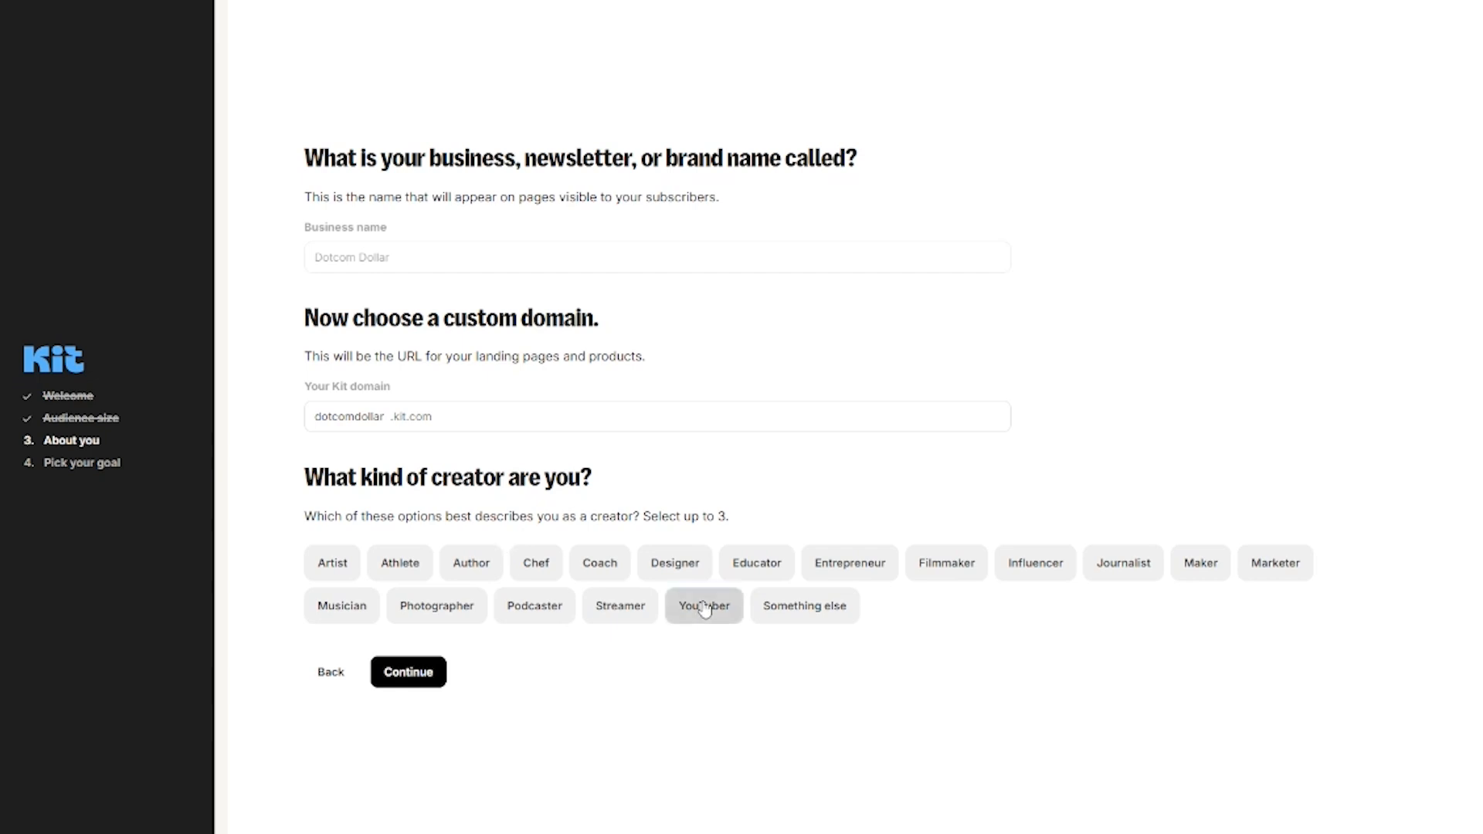
{"action": "left_click", "coordinate": [757, 563]}
{"action": "left_click", "coordinate": [821, 567]}
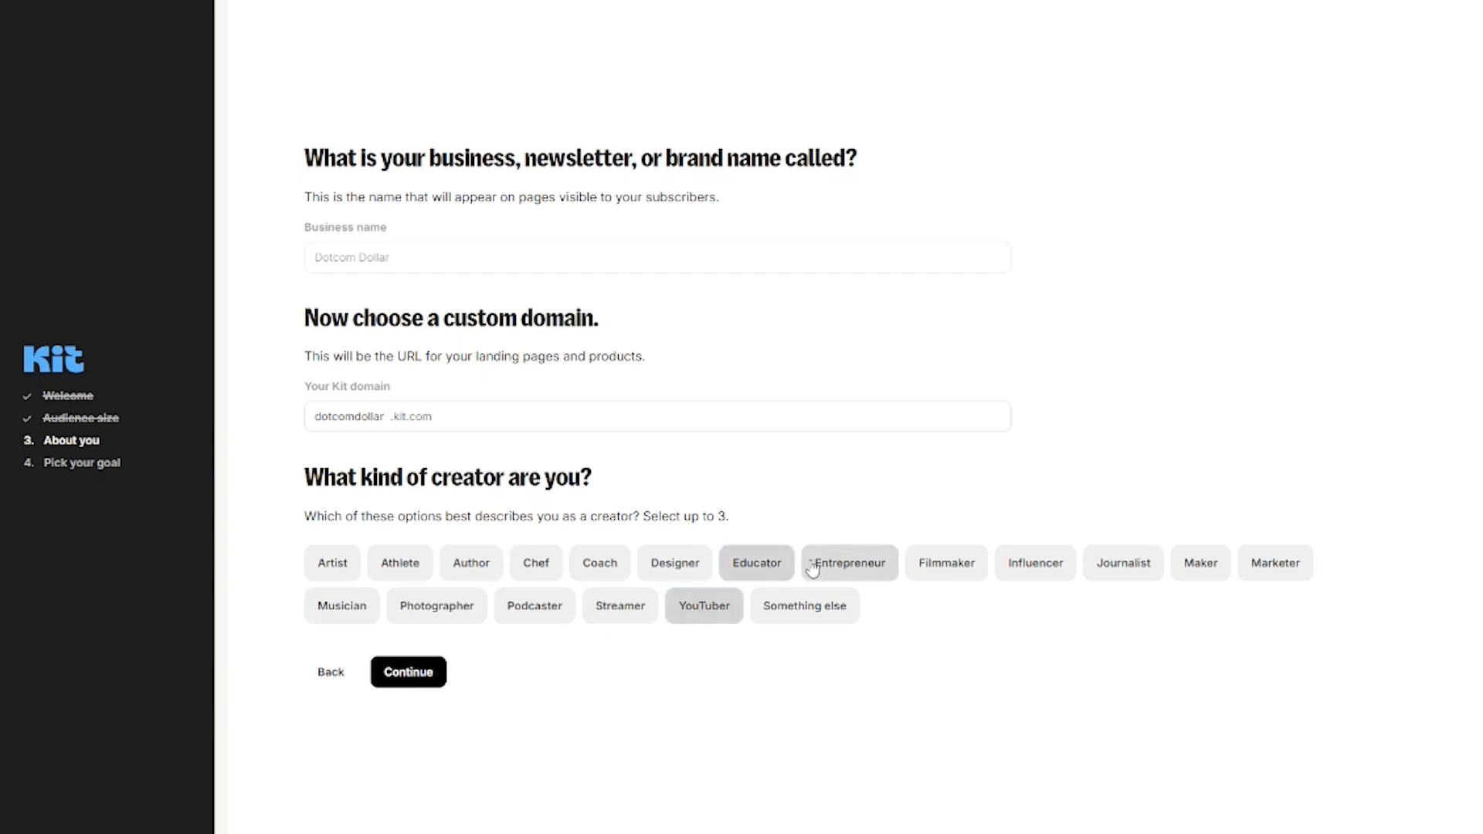
{"action": "left_click", "coordinate": [408, 673]}
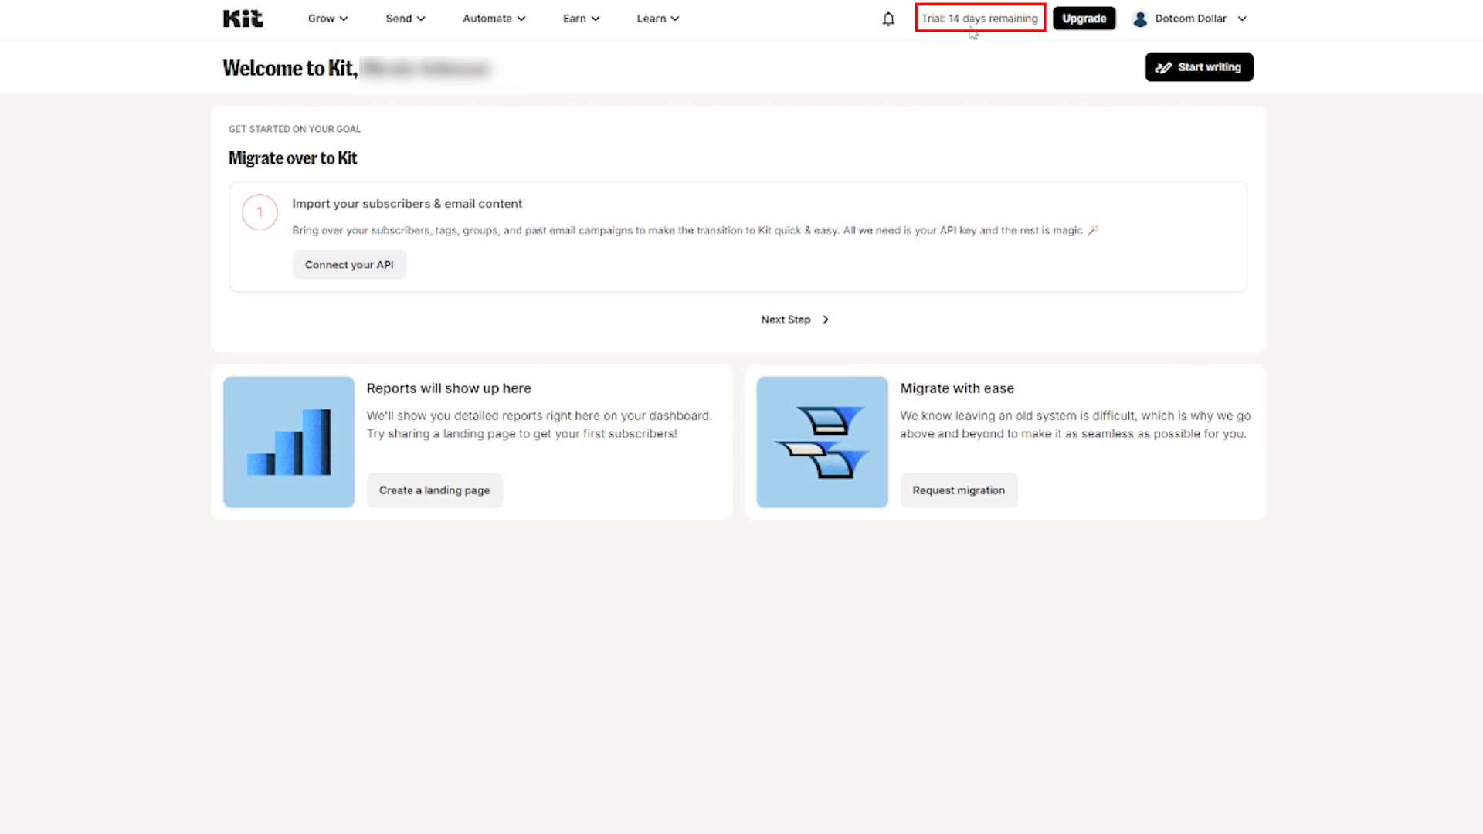
Step: Open the Dotcom Dollar account menu
{"action": "left_click", "coordinate": [1236, 21]}
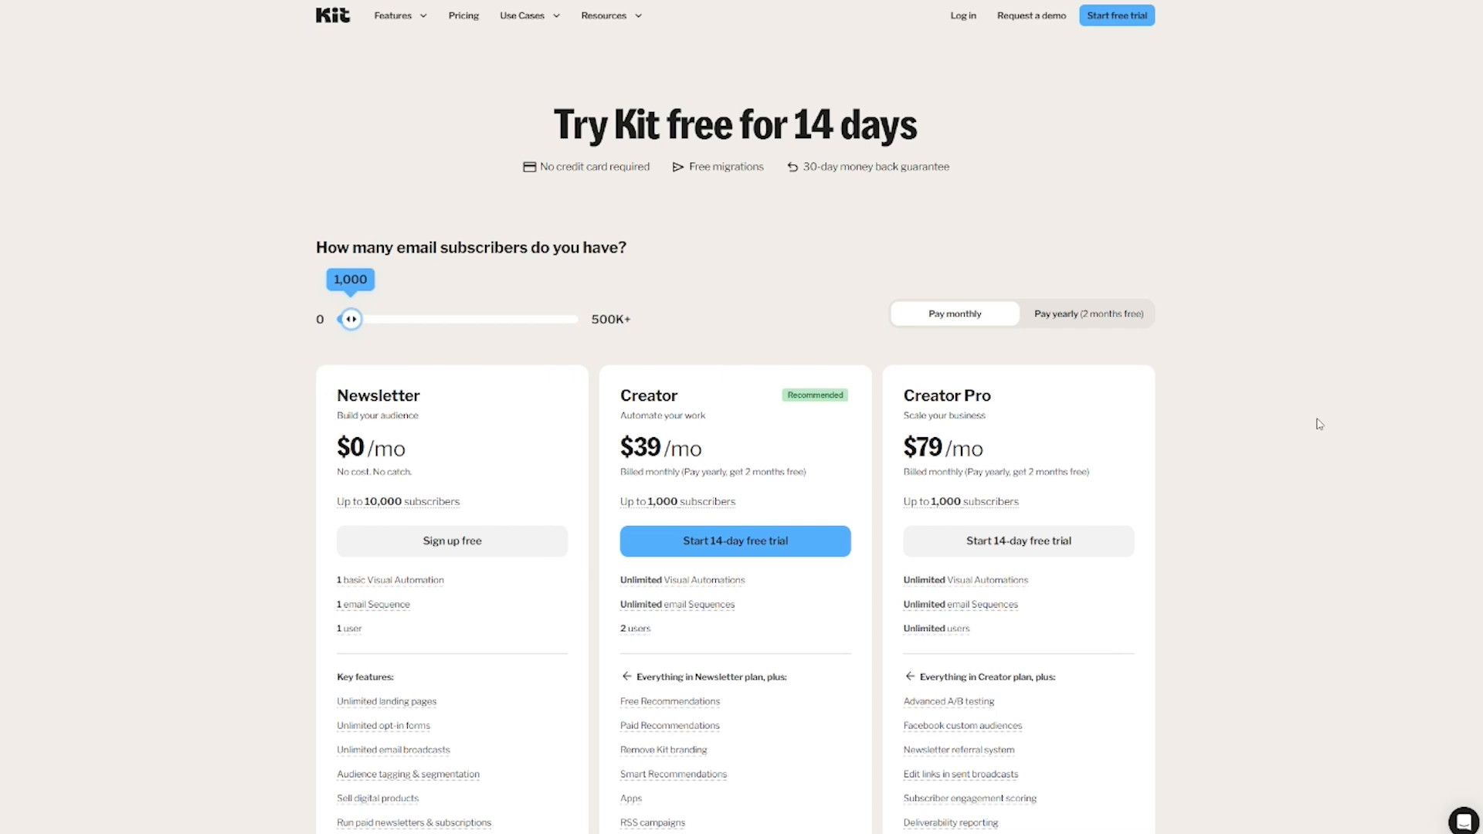
Step: Scroll through the plan features on the Kit pricing page
{"action": "mouse_move", "coordinate": [689, 704]}
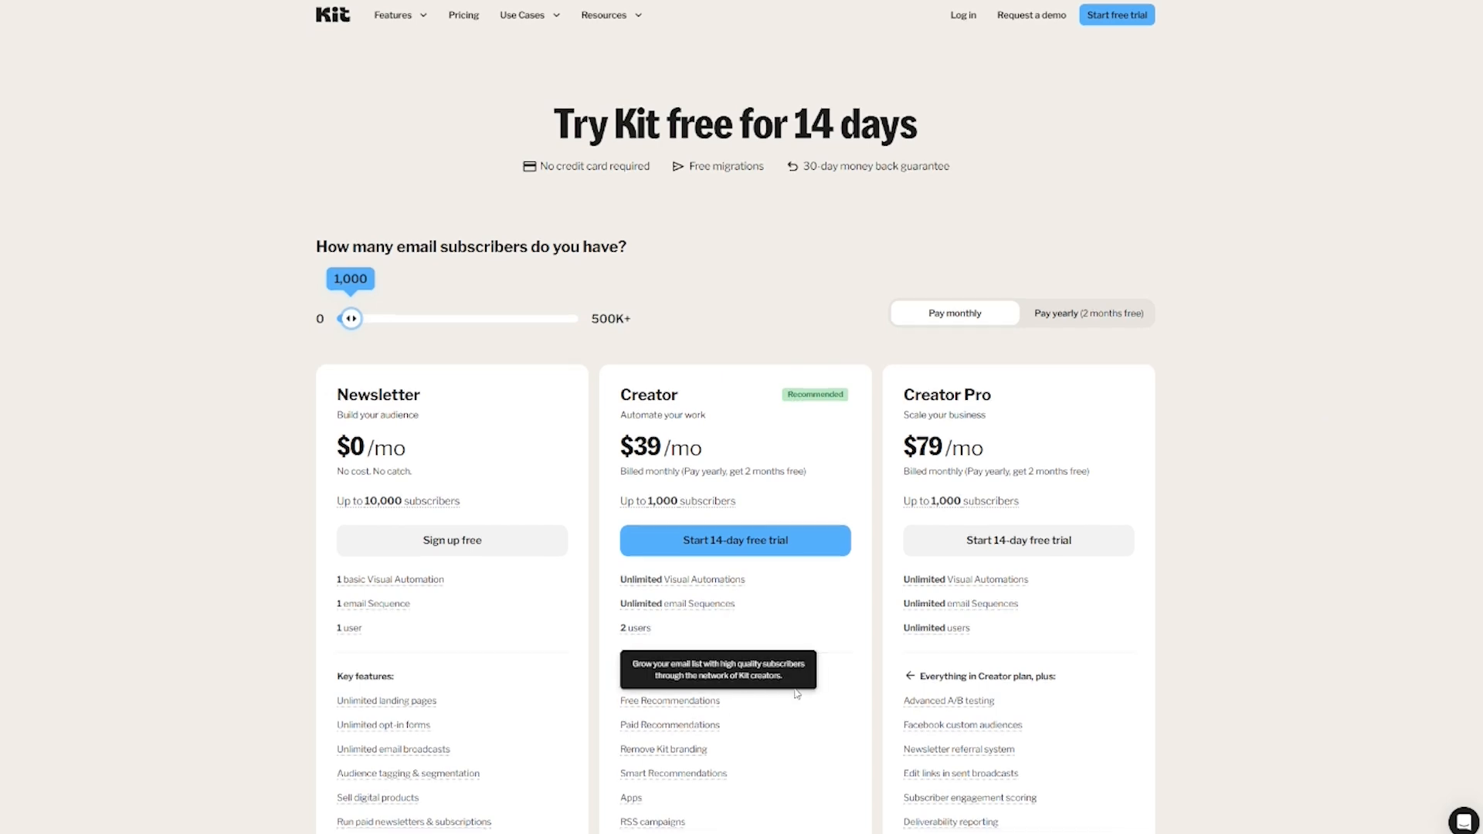
{"action": "scroll", "coordinate": [797, 693], "scroll_direction": "down", "scroll_amount": 2}
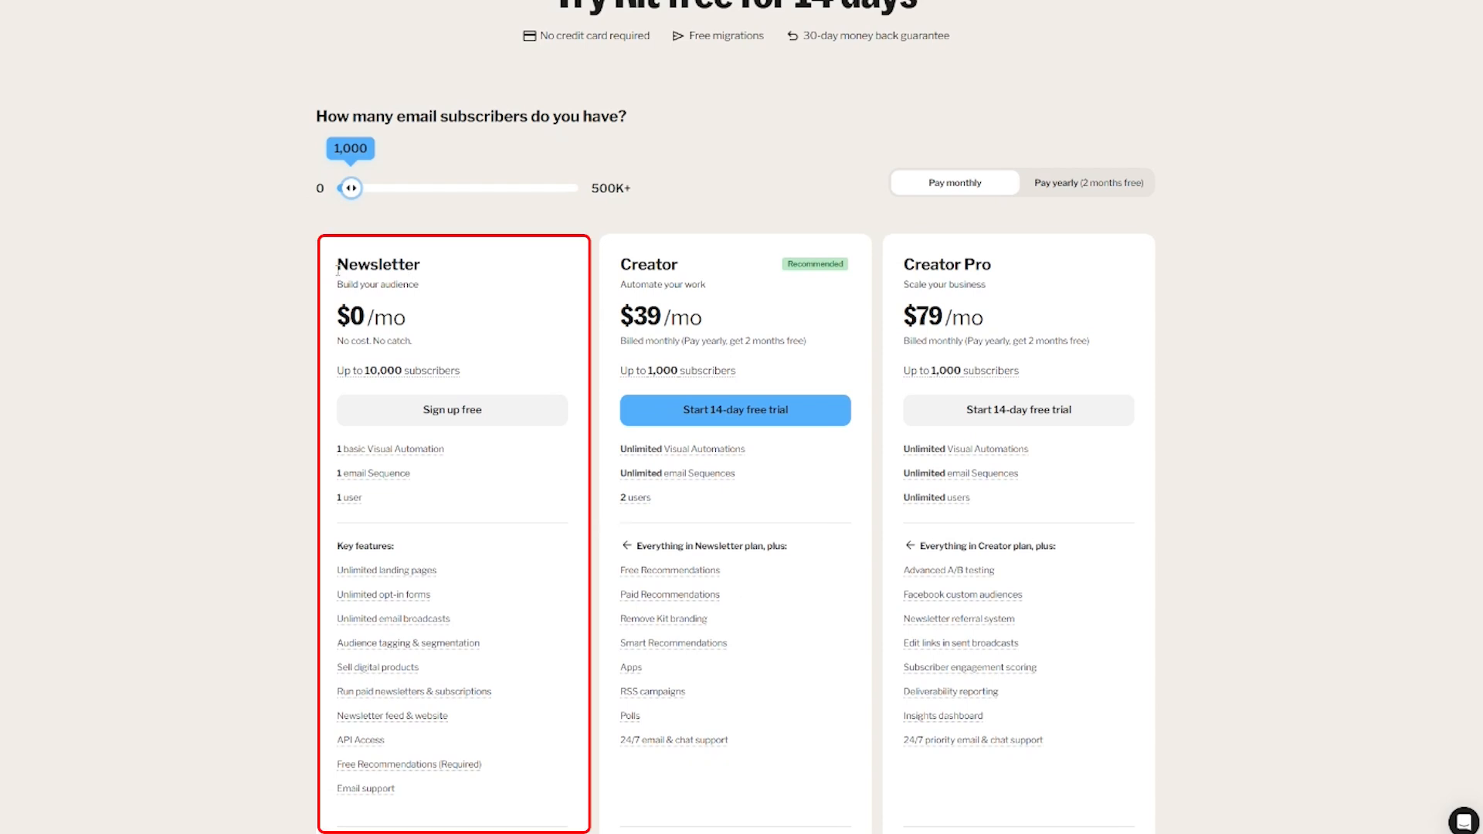
{"action": "mouse_move", "coordinate": [374, 380]}
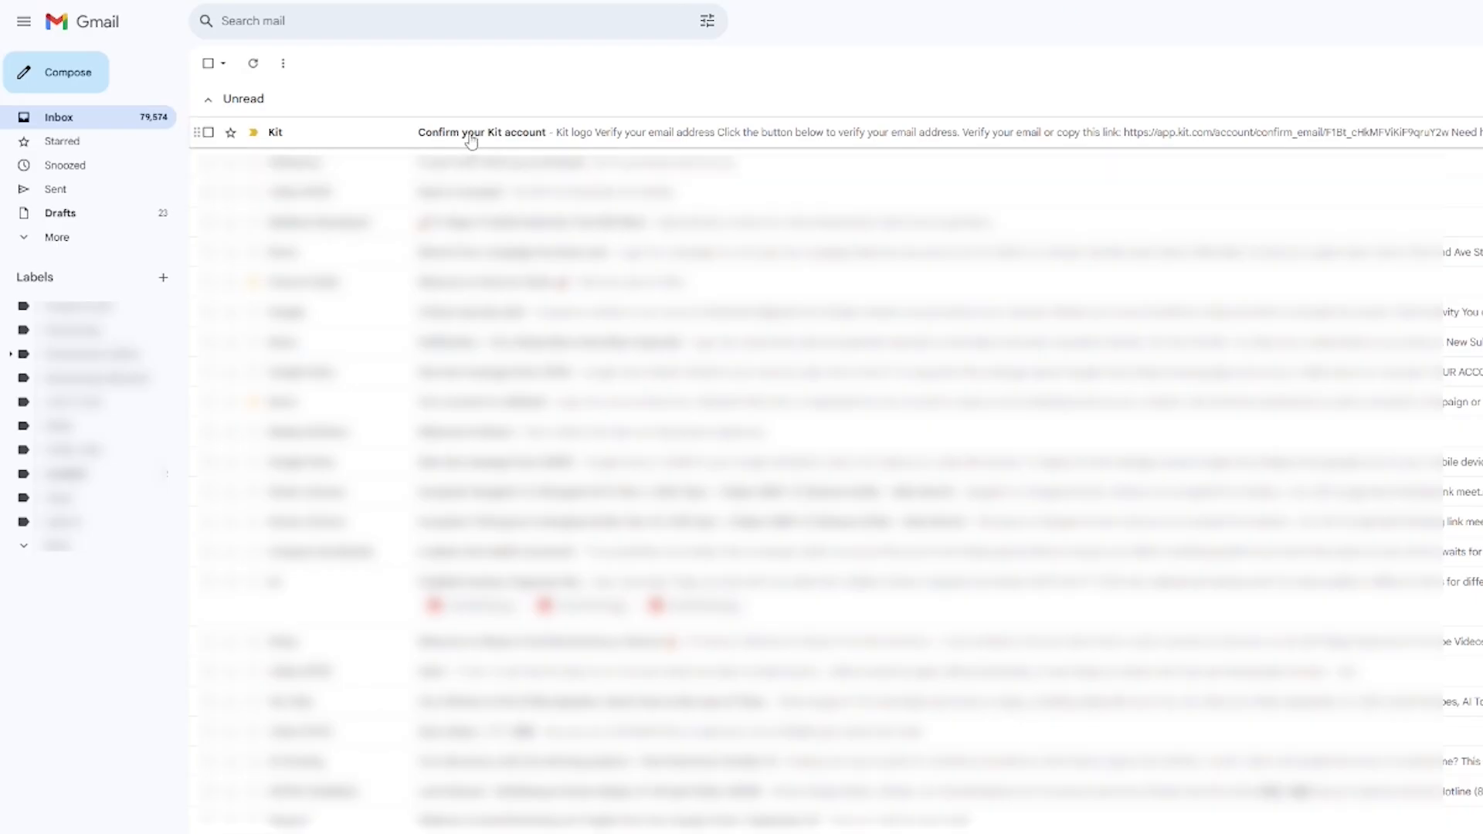
Step: Verify the Kit account email through the 'Confirm your Kit account' message in Gmail
{"action": "left_click", "coordinate": [471, 139]}
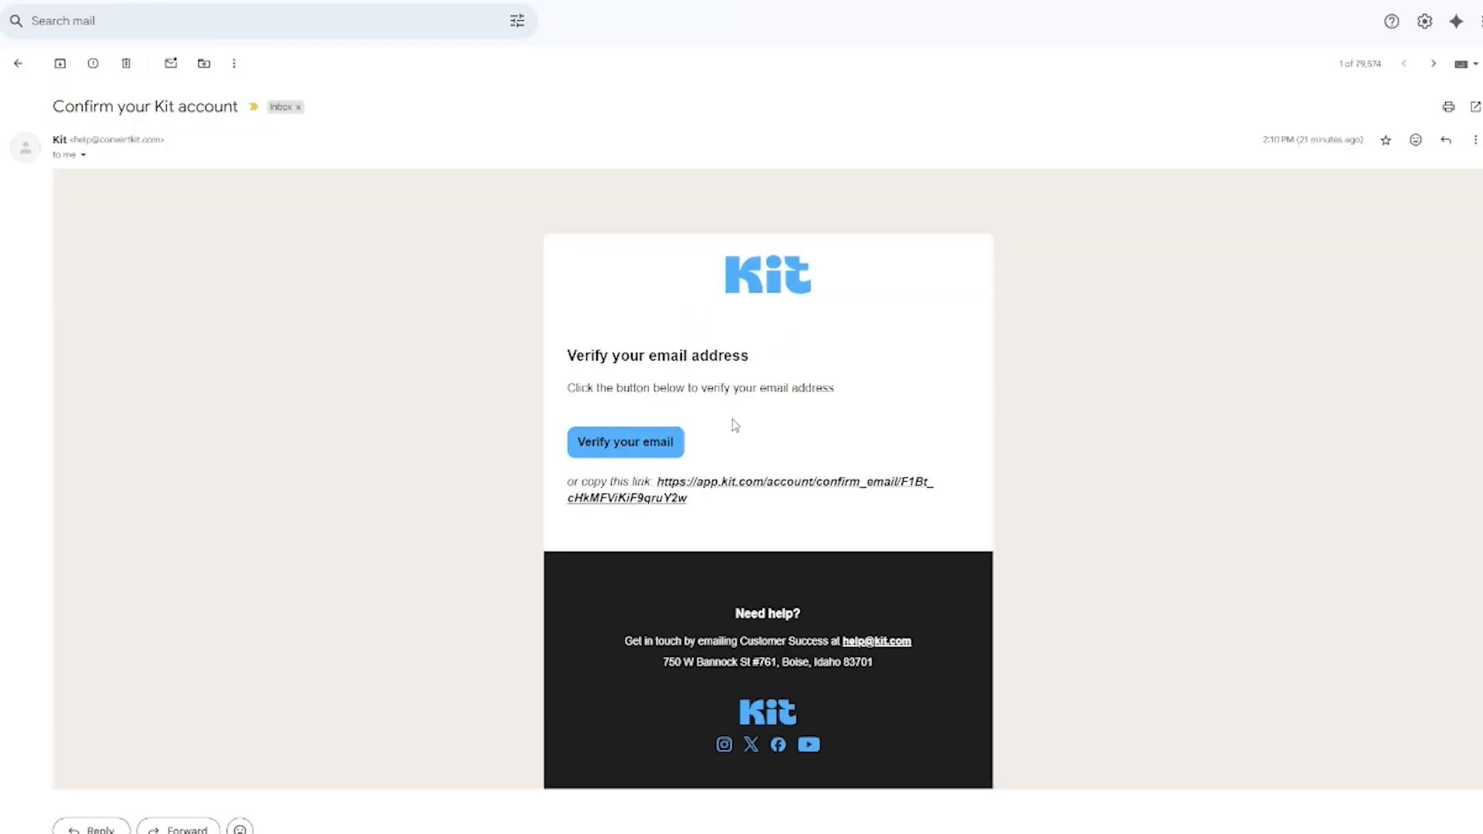
{"action": "left_click", "coordinate": [658, 450]}
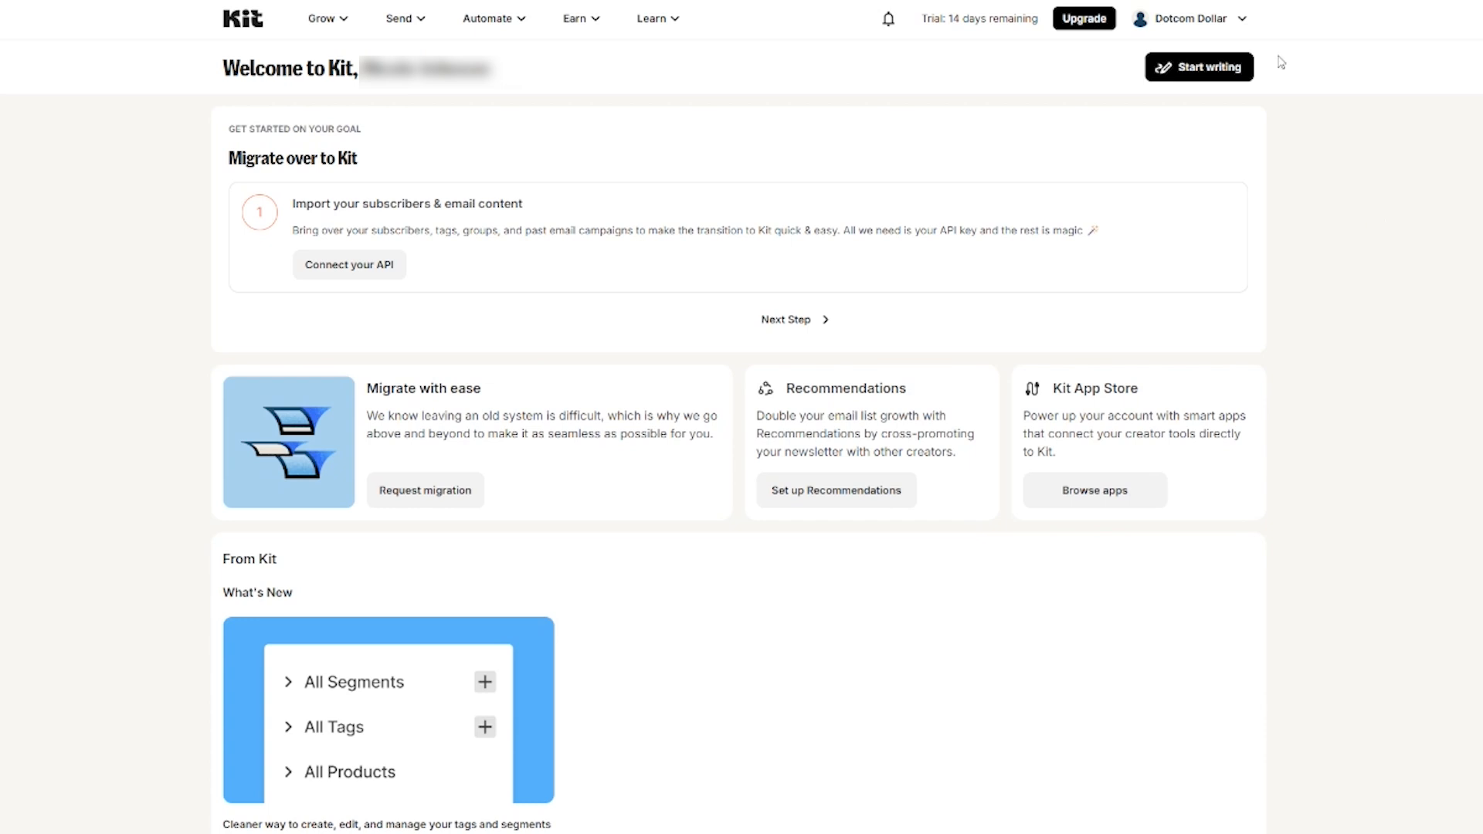
Step: Go to the account's Email sending settings and review the free-address deliverability warning
{"action": "left_click", "coordinate": [1239, 25]}
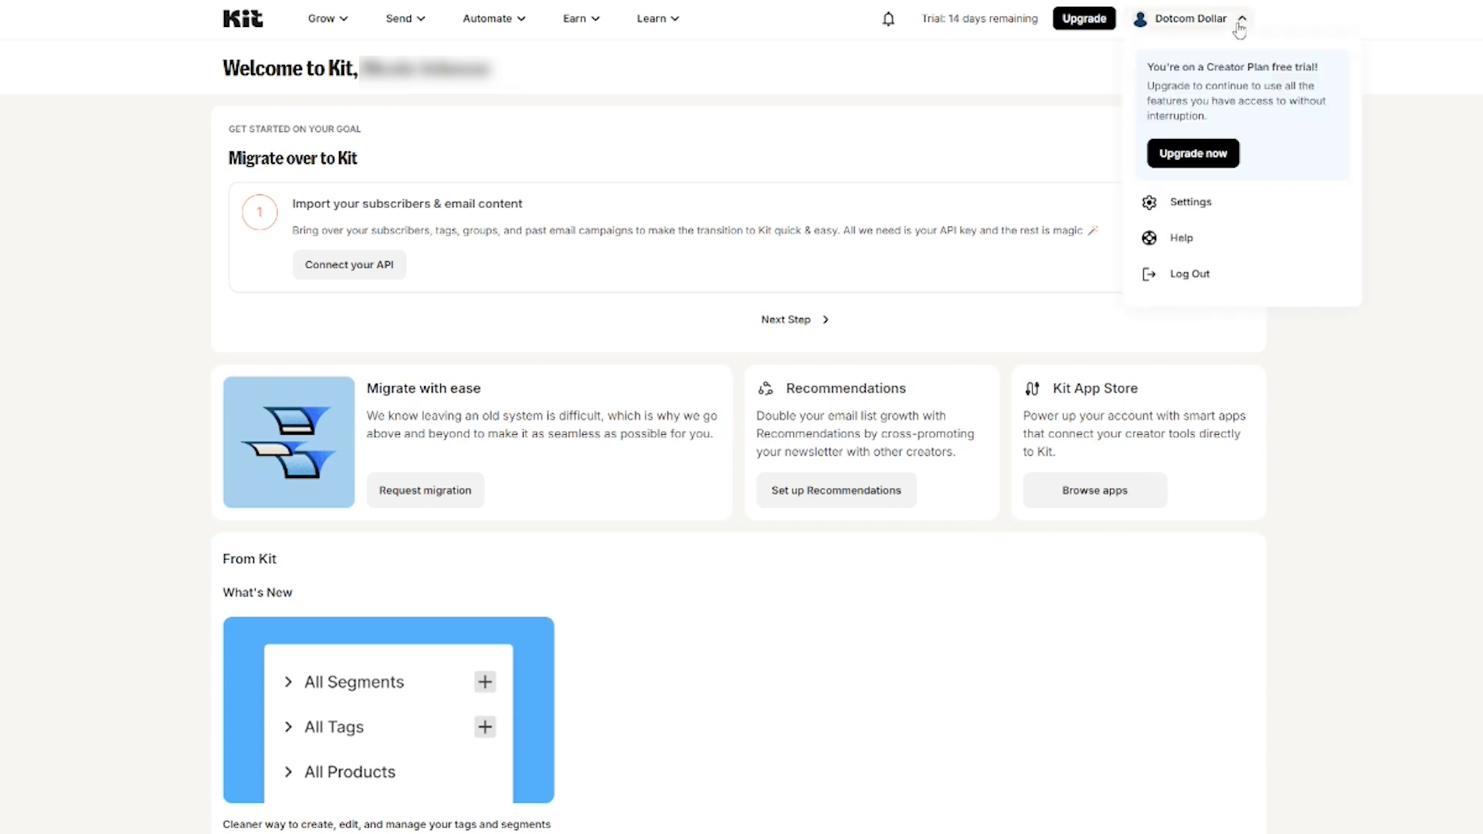
{"action": "left_click", "coordinate": [1184, 207]}
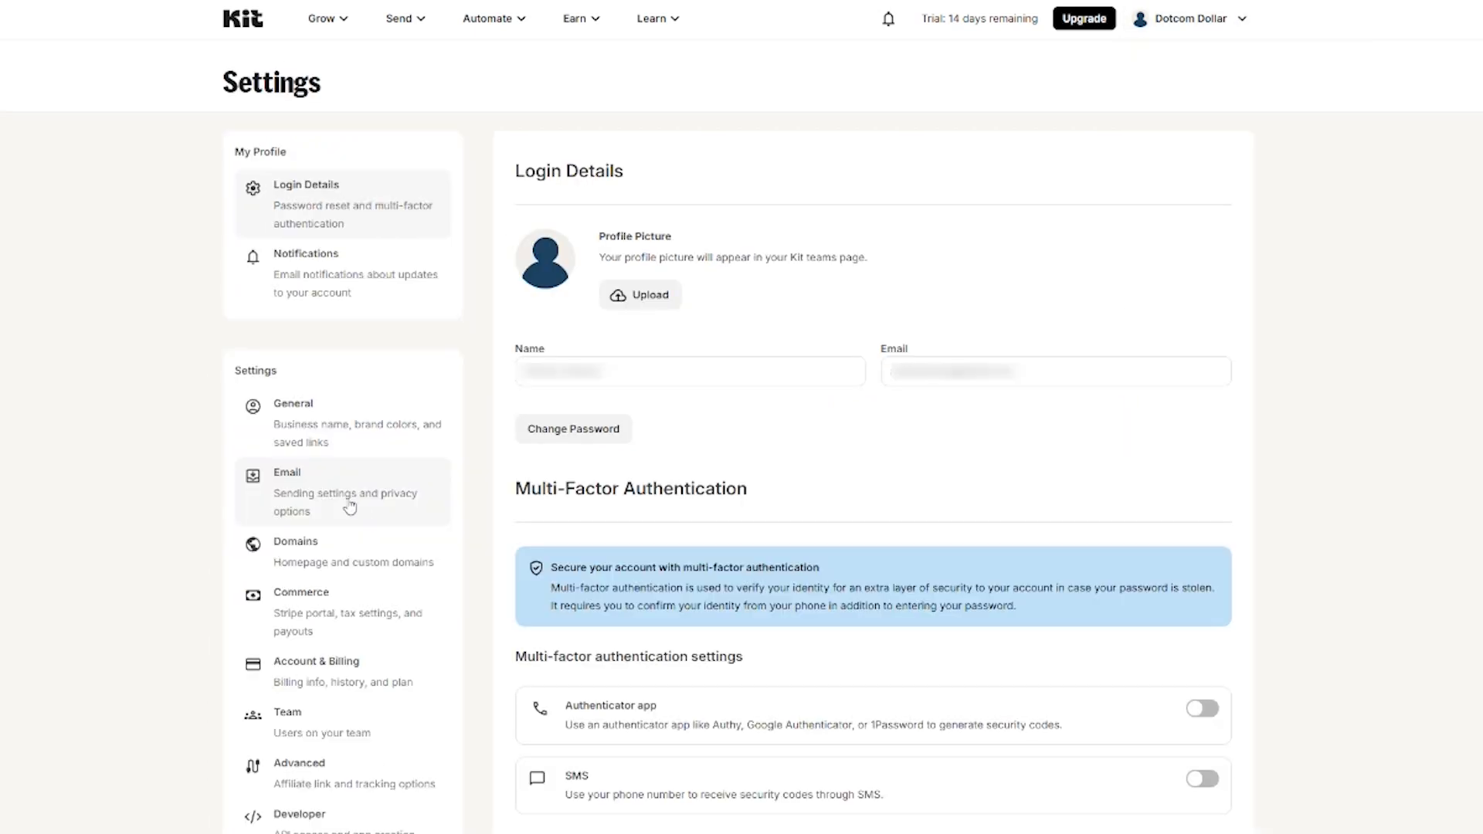
{"action": "left_click", "coordinate": [350, 506]}
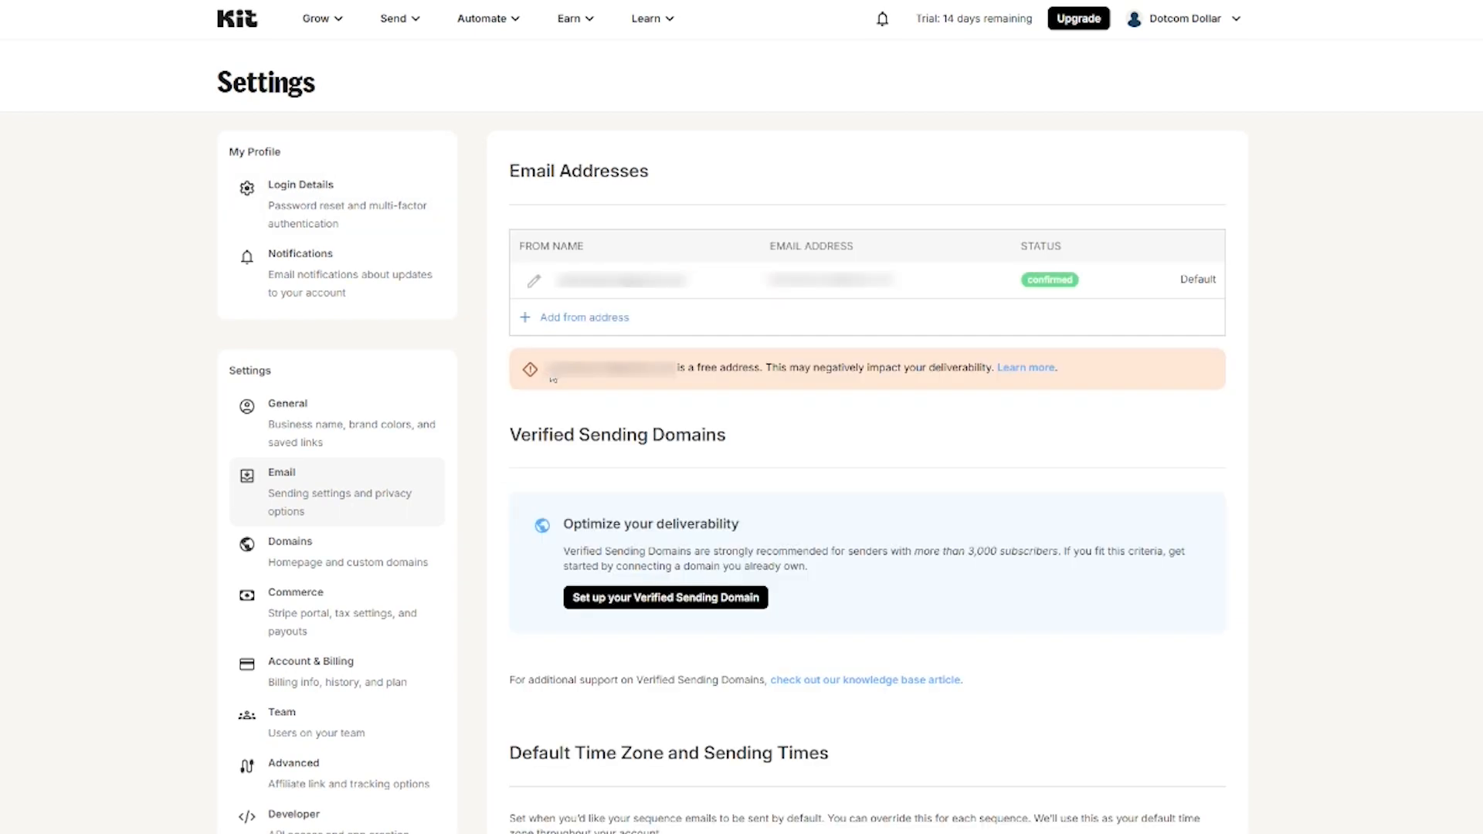
{"action": "left_click_drag", "start_coordinate": [551, 368], "coordinate": [995, 369]}
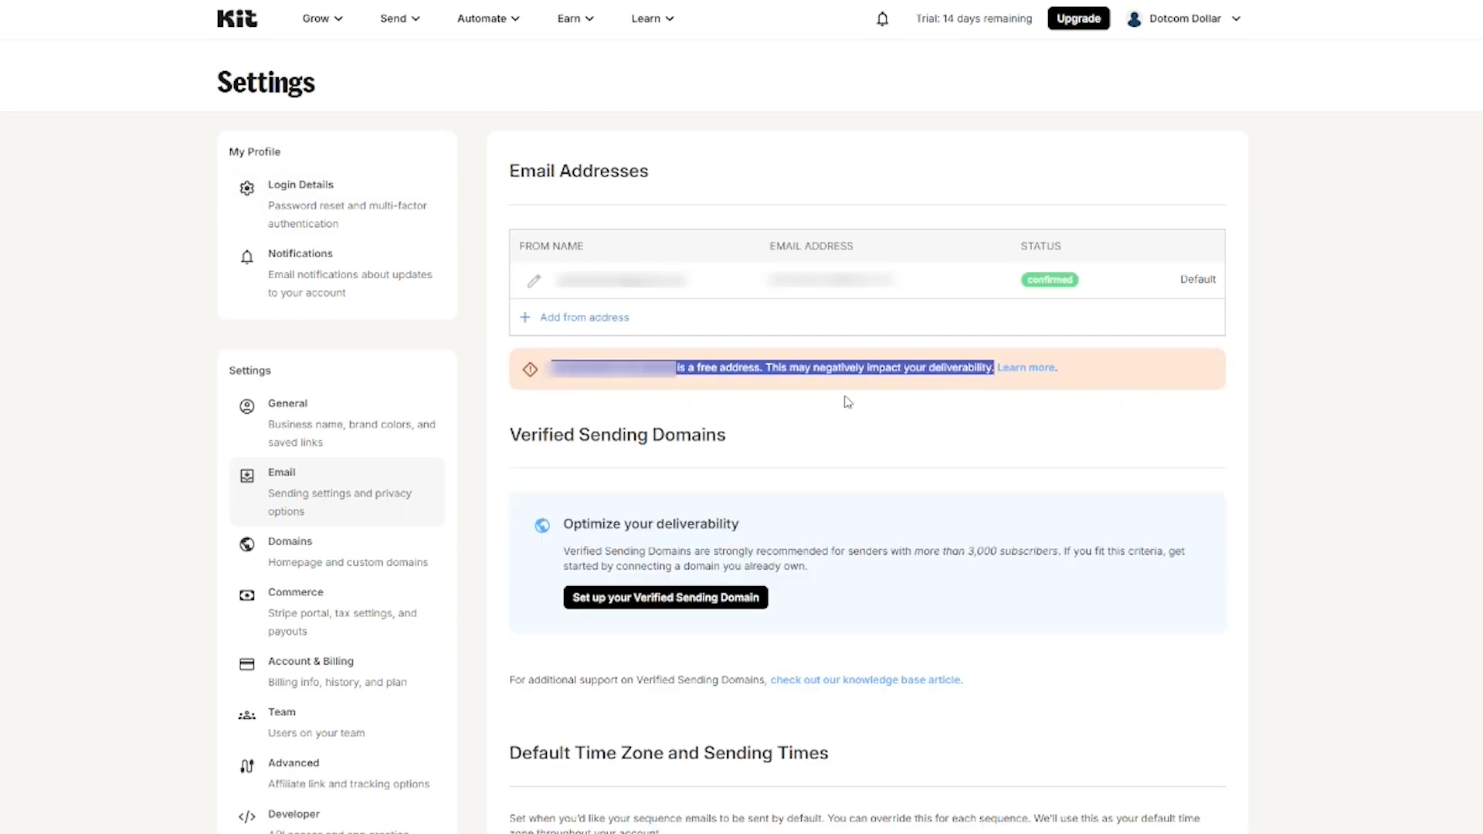
{"action": "left_click", "coordinate": [805, 431]}
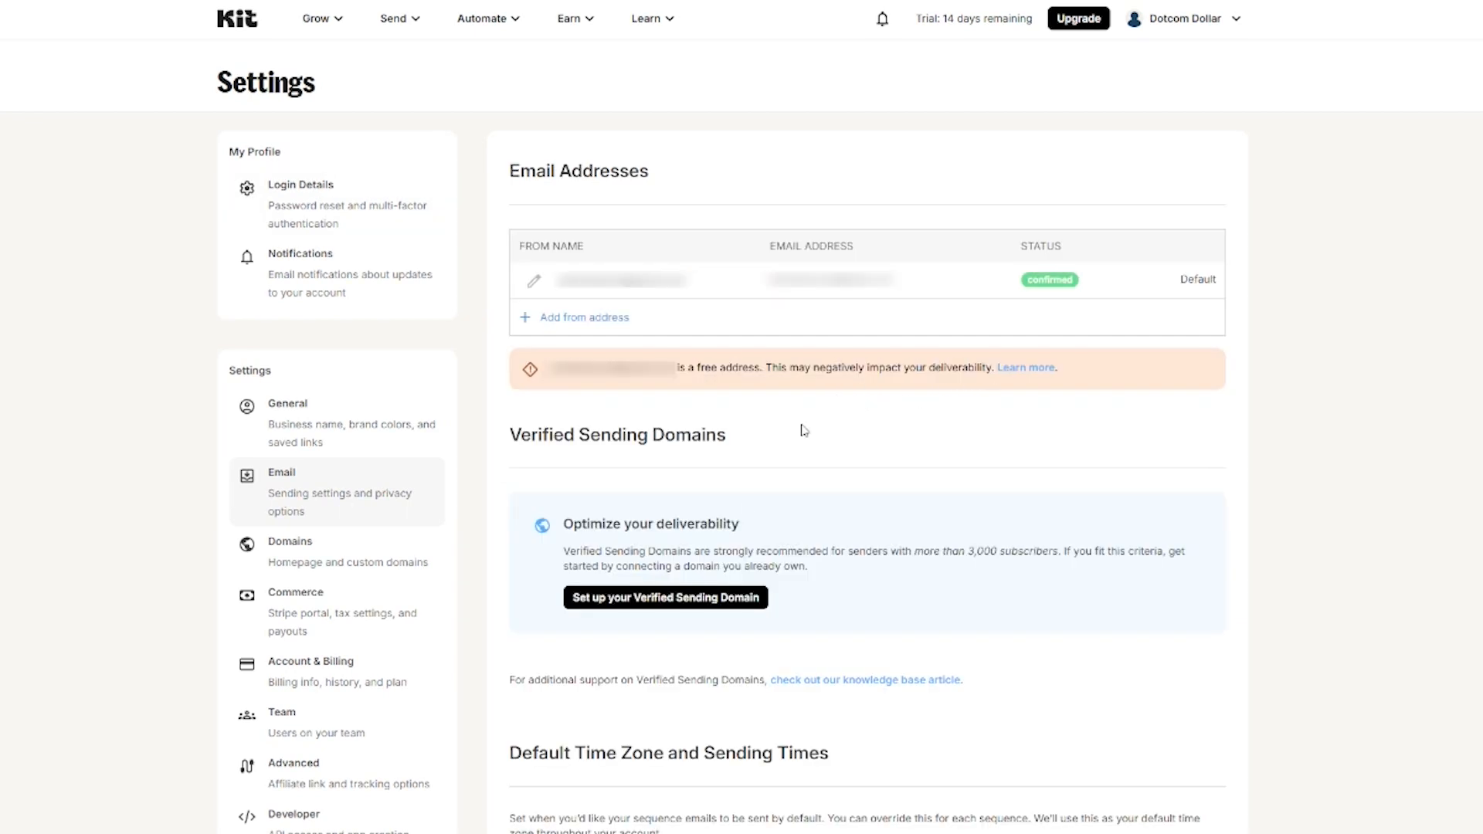
Step: Add dotcomdollar.com as a verified sending domain and choose automatic DNS setup
{"action": "left_click", "coordinate": [630, 606]}
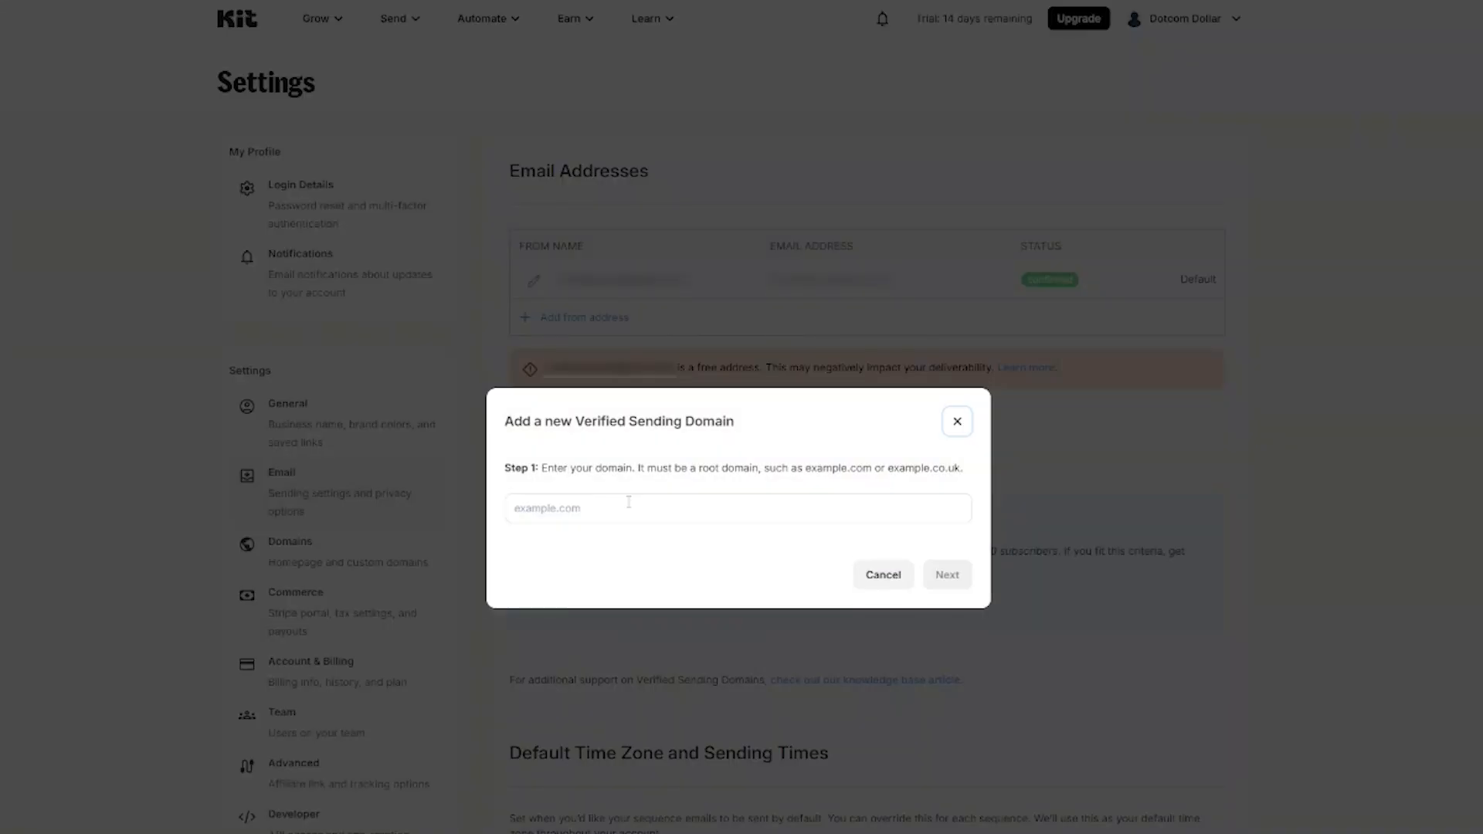
{"action": "left_click", "coordinate": [629, 507]}
{"action": "type", "text": "dotcomdollar.com"}
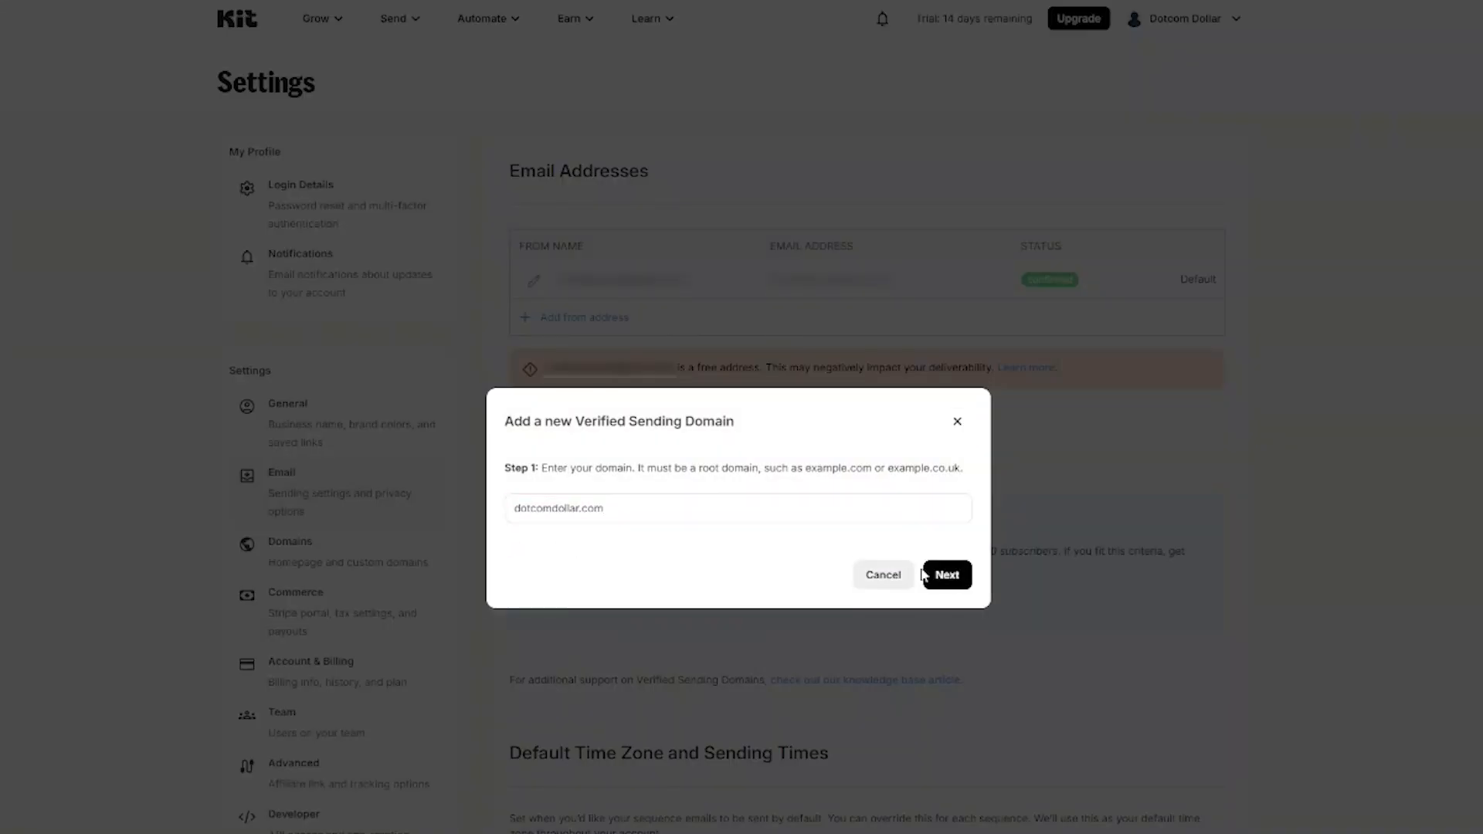
{"action": "left_click", "coordinate": [946, 578]}
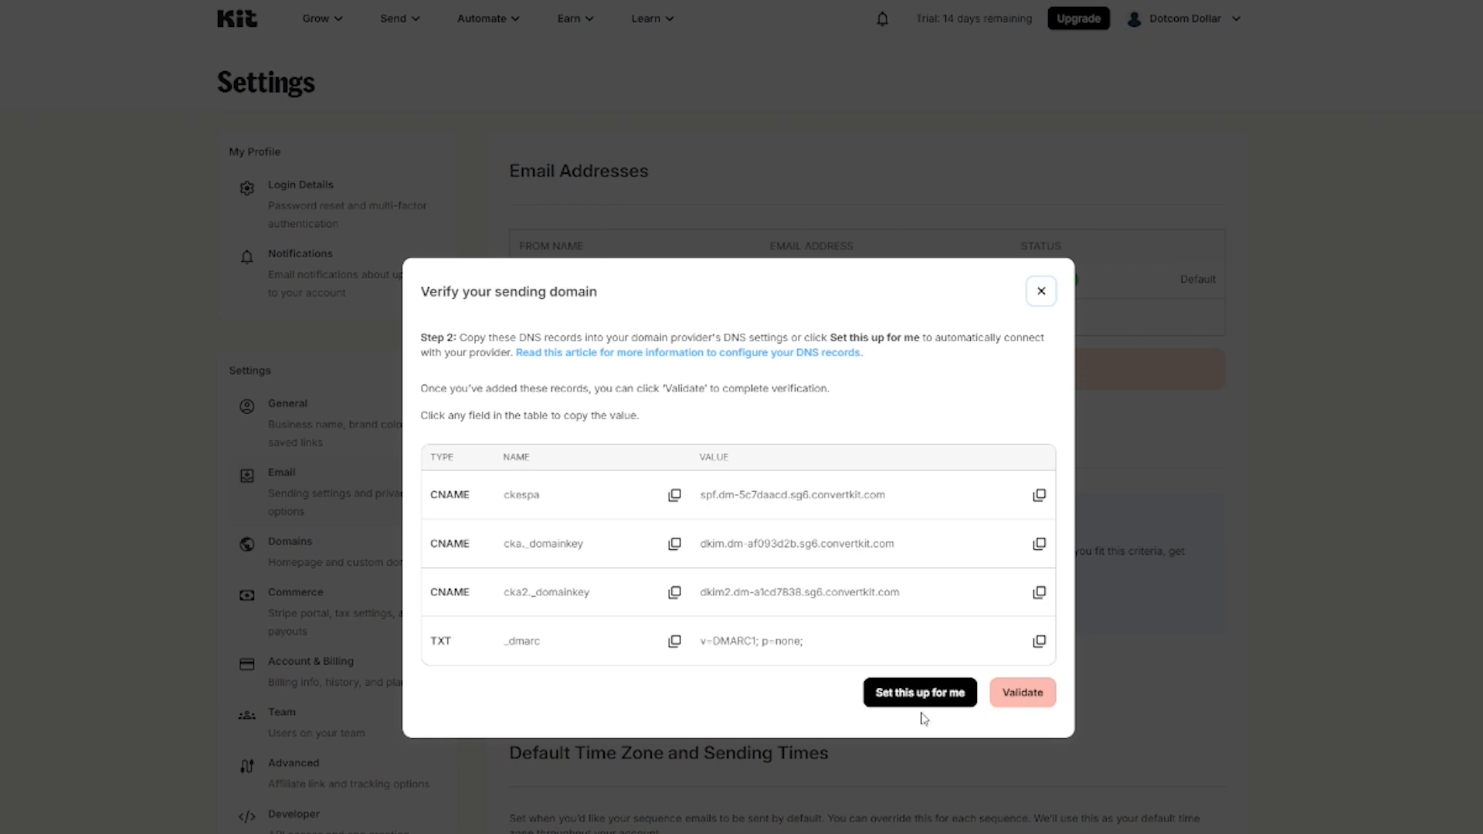
{"action": "left_click", "coordinate": [912, 704]}
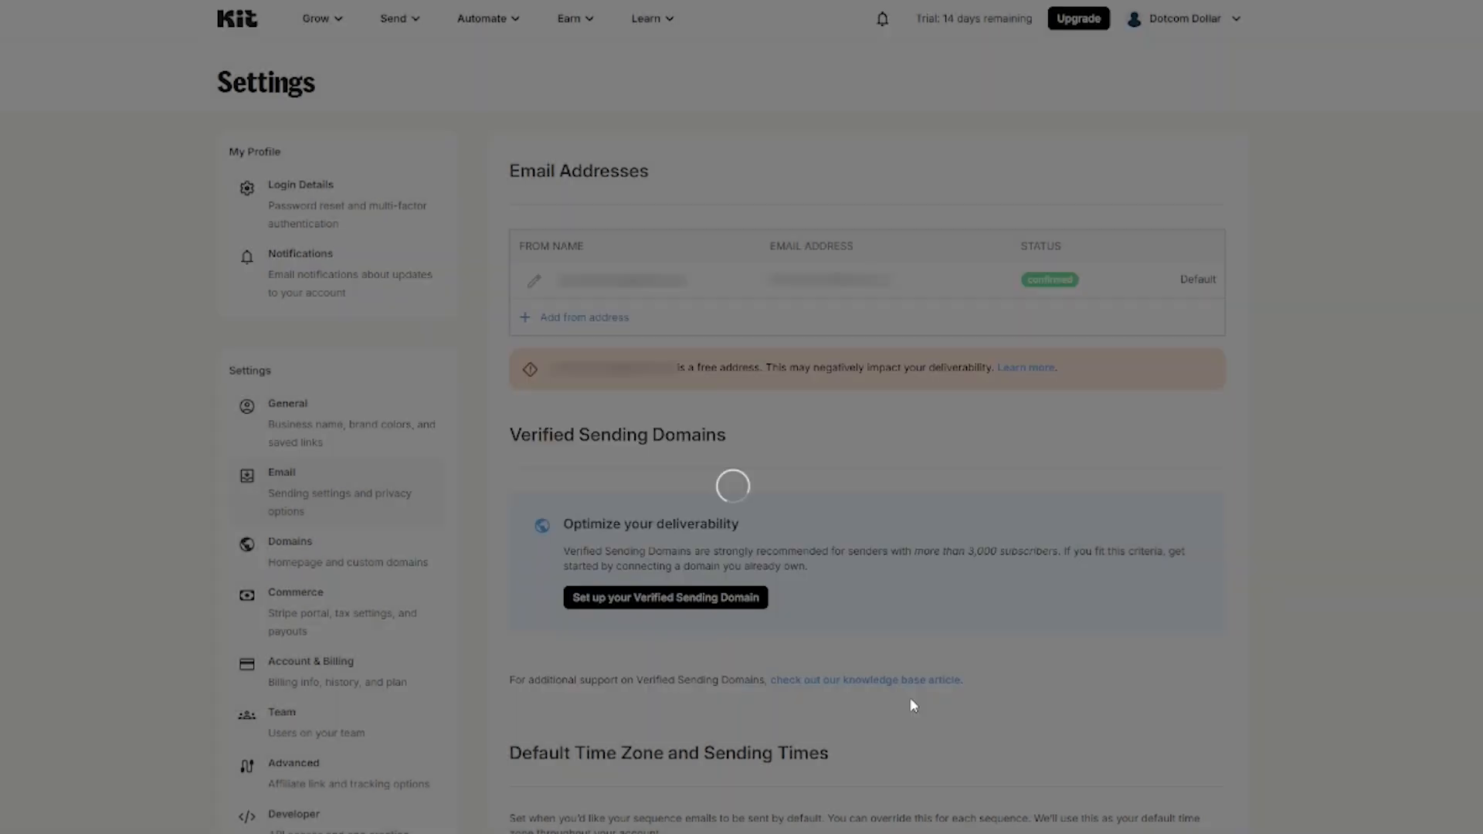
Step: Start the automatic domain connection and confirm it with the emailed one-time code
{"action": "left_click", "coordinate": [787, 622]}
{"action": "left_click", "coordinate": [669, 534]}
{"action": "type", "text": "[blurred email]"}
{"action": "left_click", "coordinate": [791, 604]}
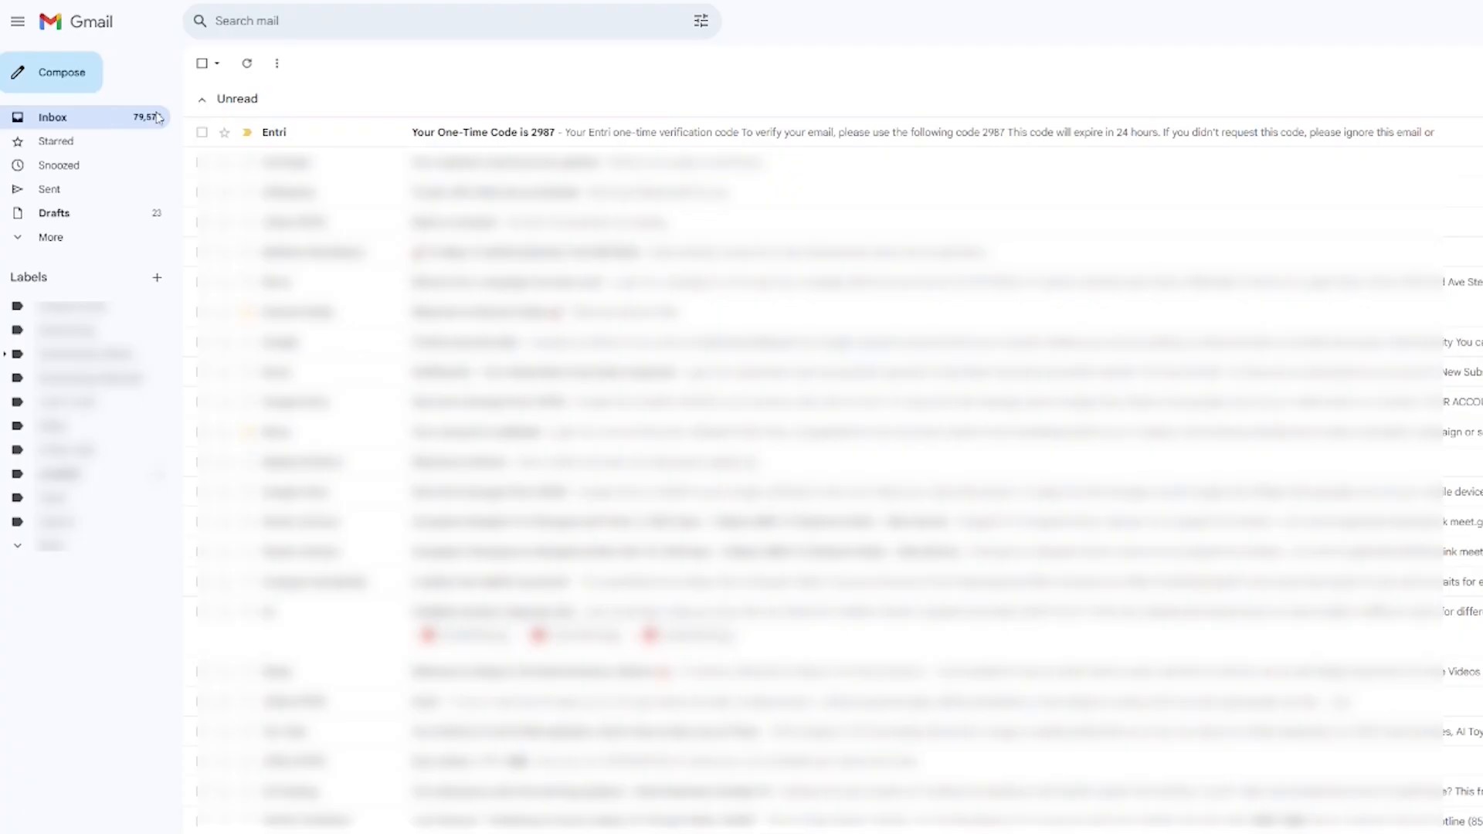
{"action": "left_click", "coordinate": [540, 132]}
{"action": "double_click", "coordinate": [688, 415]}
{"action": "key", "text": "ctrl+c"}
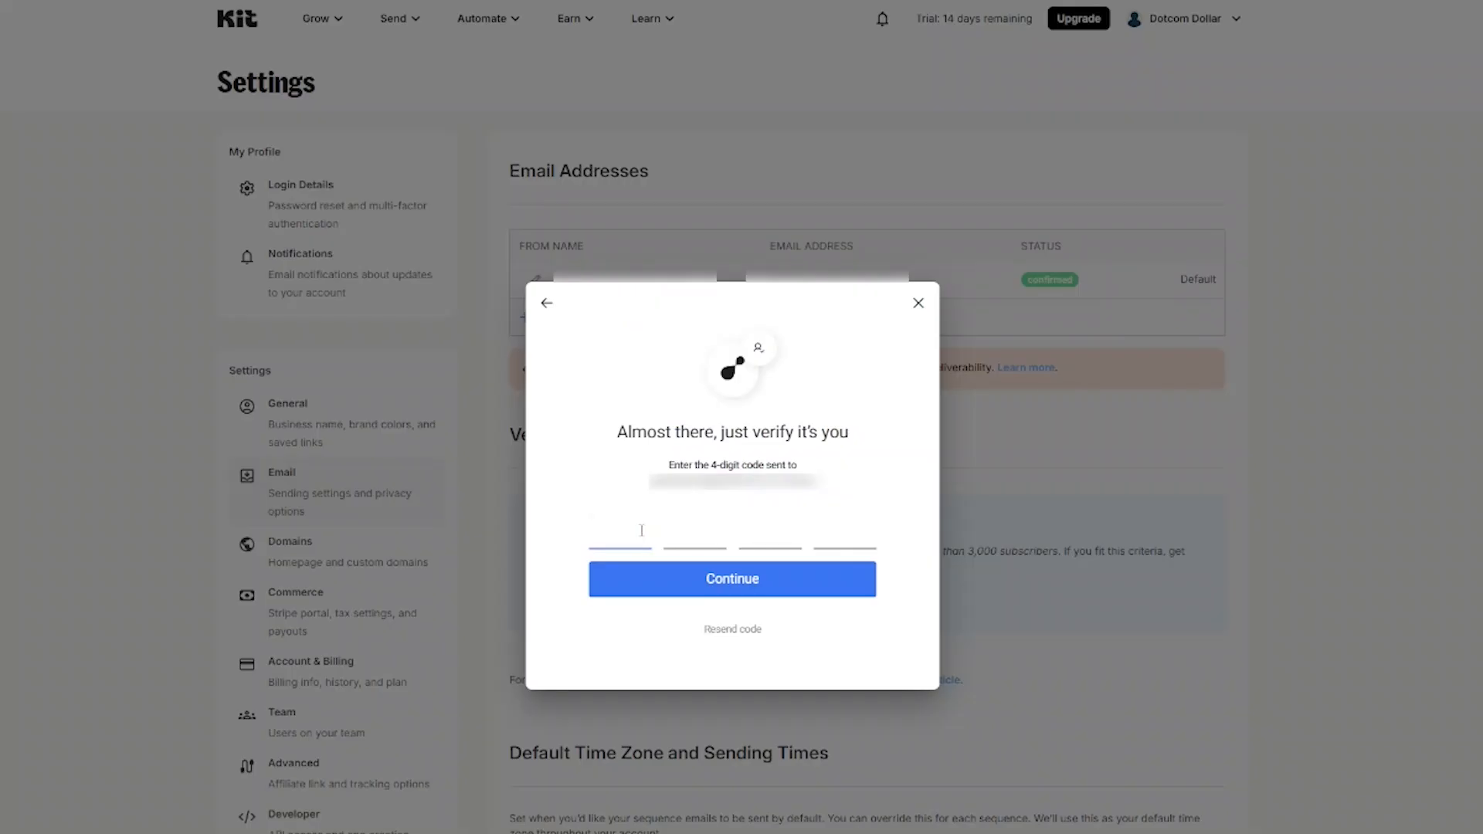
{"action": "key", "text": "ctrl+v"}
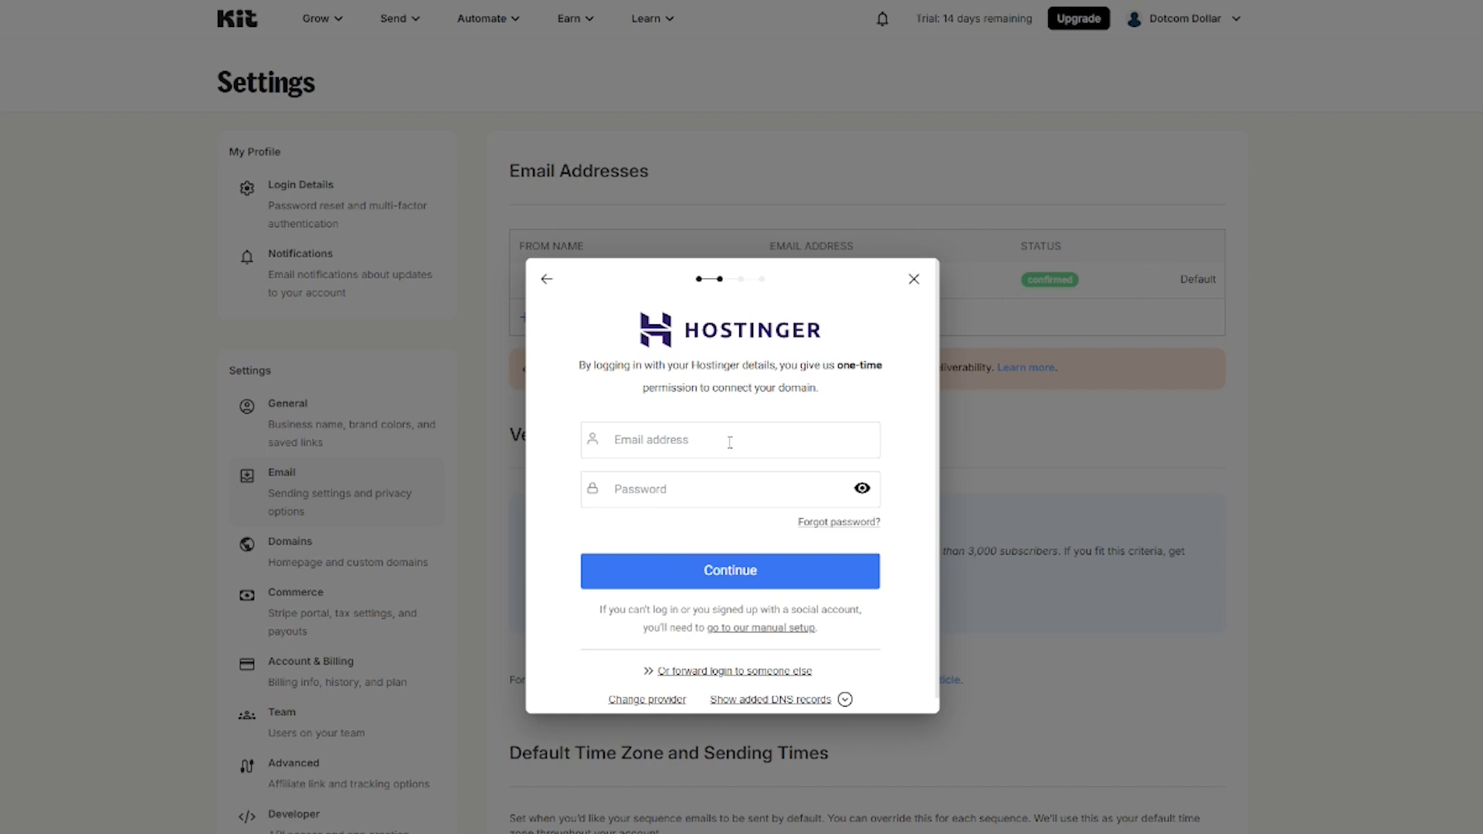
Step: Log in to Hostinger with the saved email and password to authorise the connection
{"action": "left_click", "coordinate": [730, 442]}
{"action": "key", "text": "ctrl+v"}
{"action": "key", "text": "Tab"}
{"action": "key", "text": "ctrl+v"}
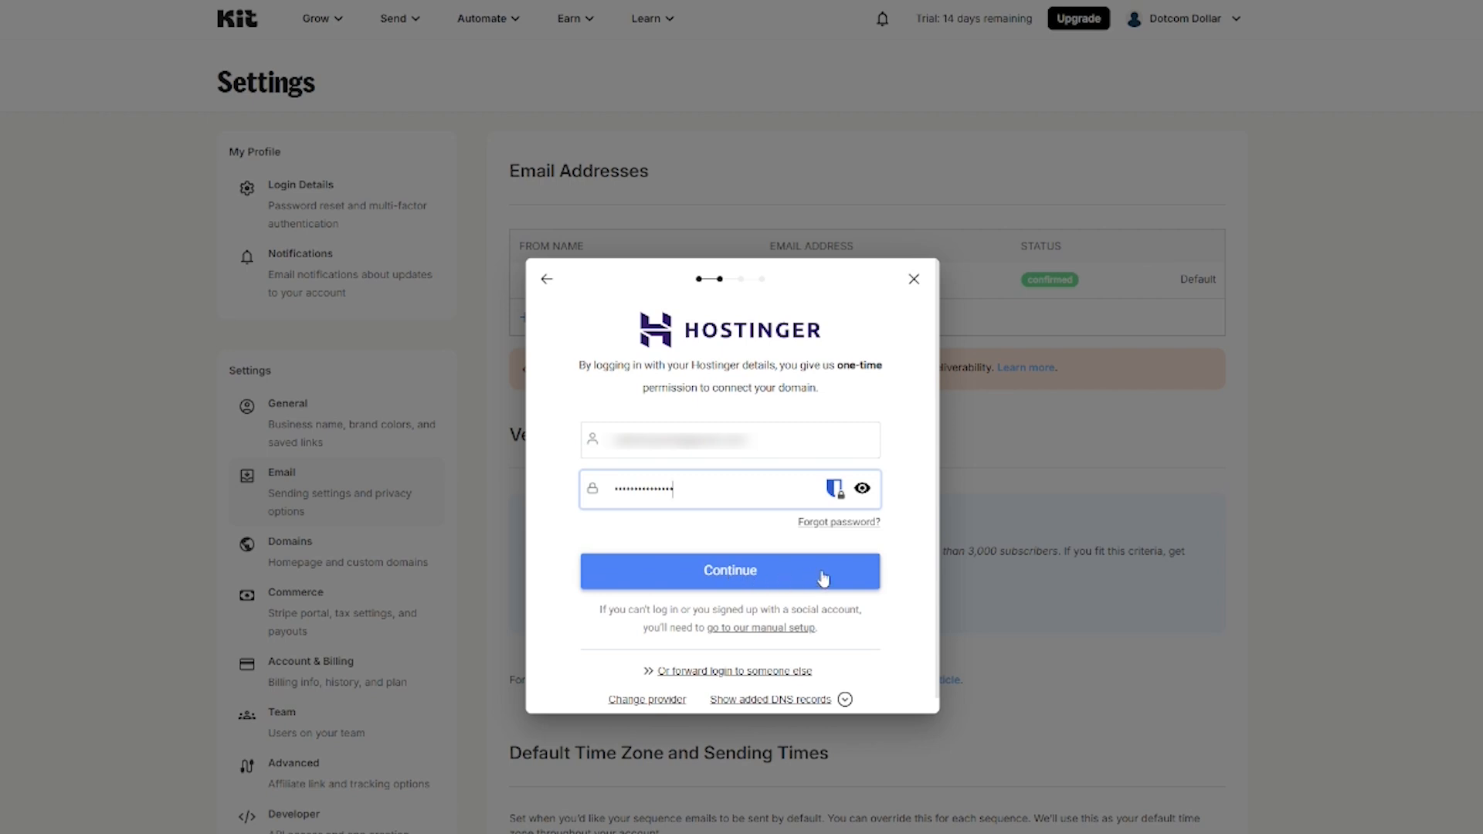
{"action": "left_click", "coordinate": [822, 578]}
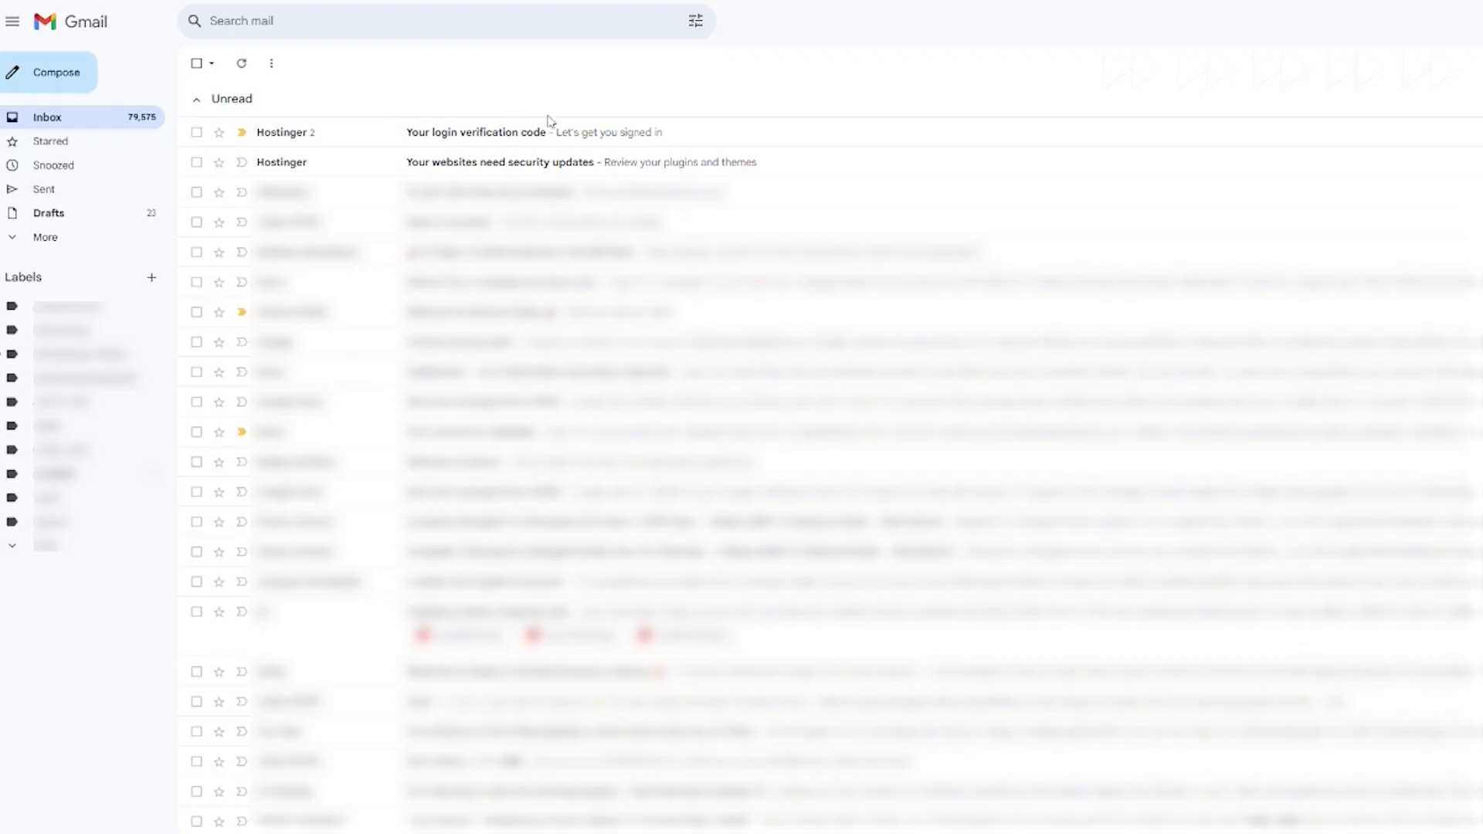
Step: Enter the Hostinger login verification code and close the domain-configured confirmation
{"action": "left_click", "coordinate": [506, 132]}
{"action": "double_click", "coordinate": [669, 417]}
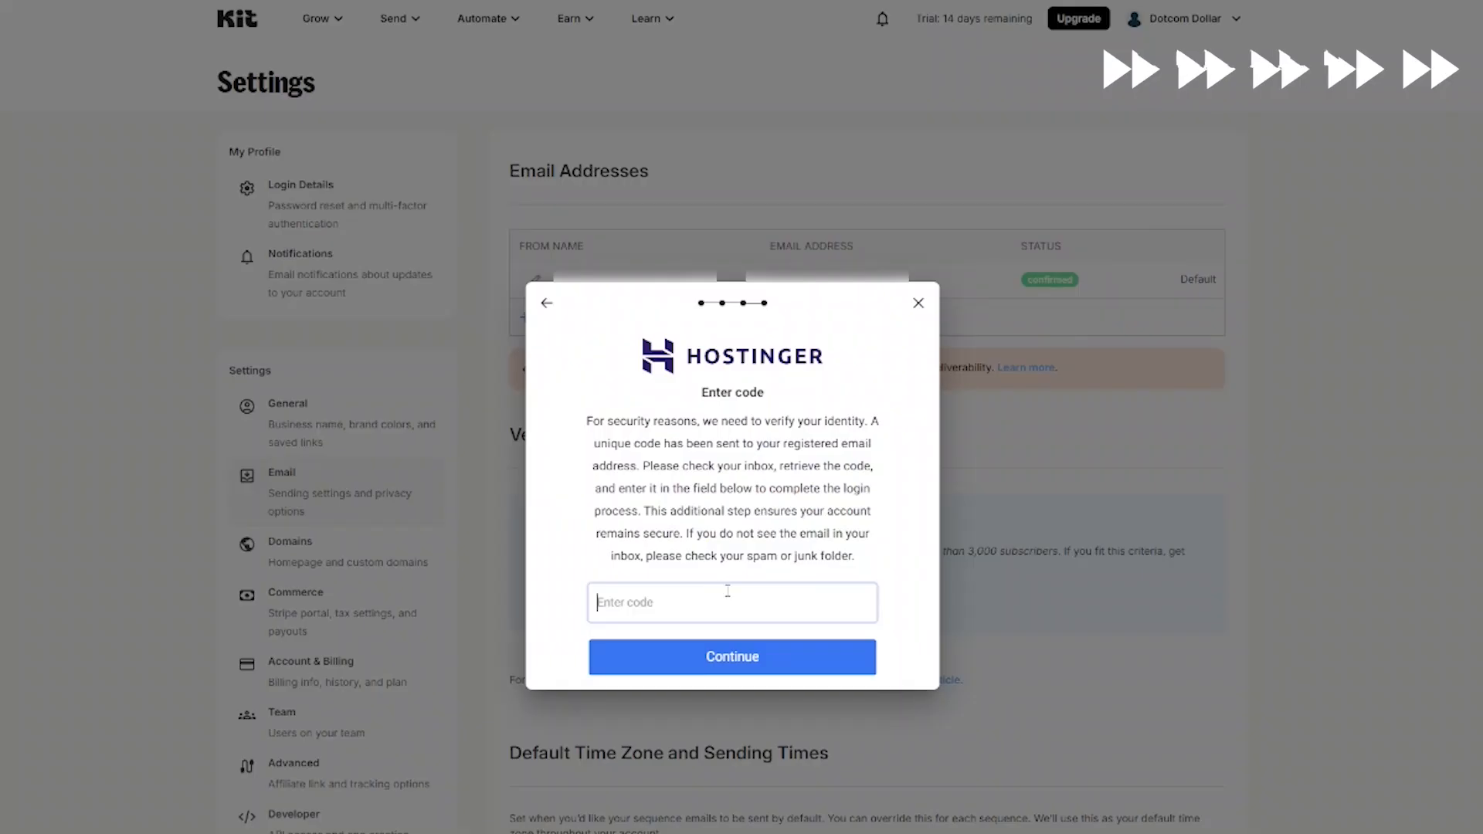
{"action": "key", "text": "ctrl+v"}
{"action": "key", "text": "Return"}
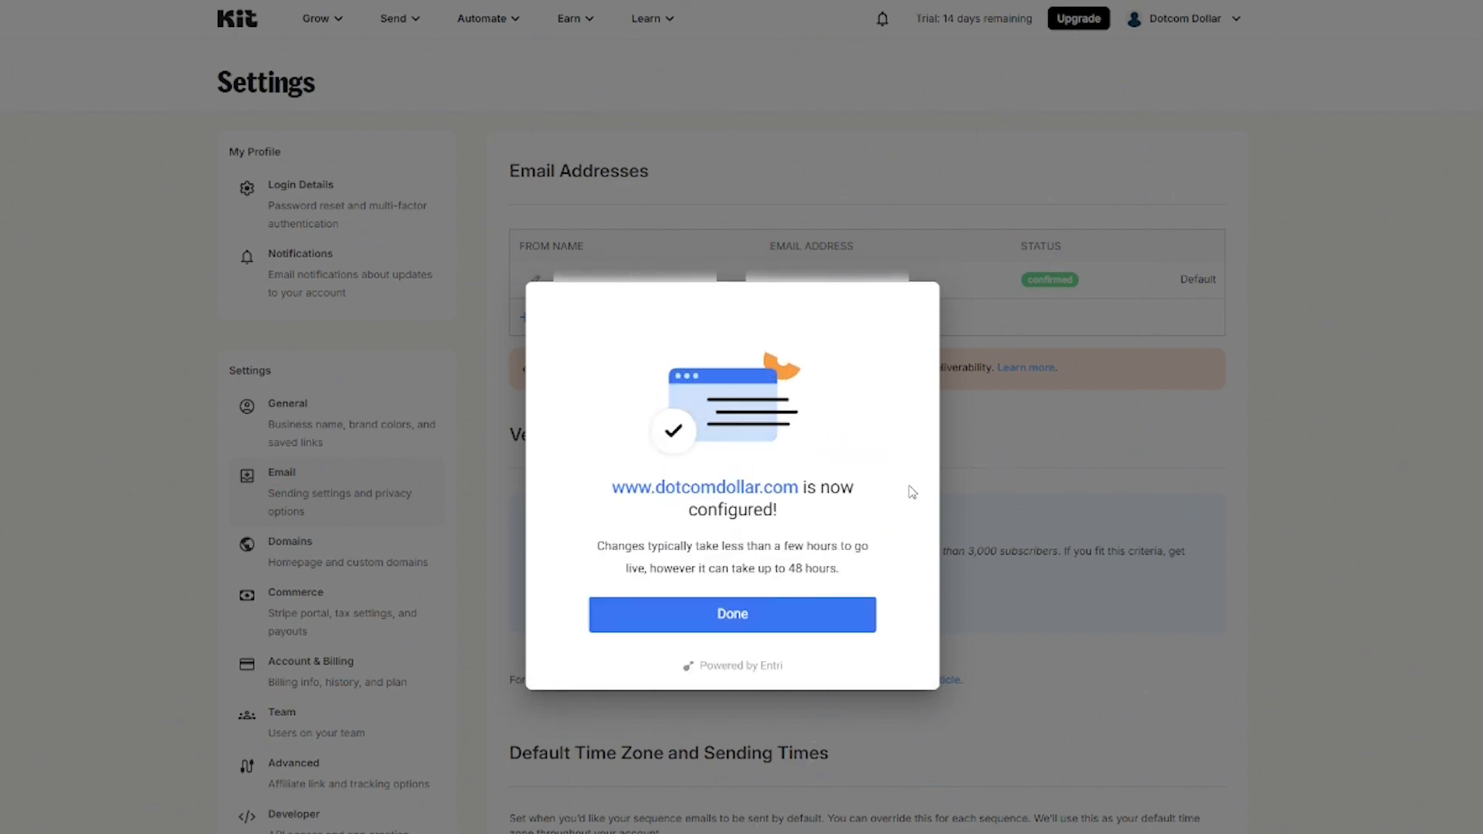
{"action": "left_click", "coordinate": [812, 622]}
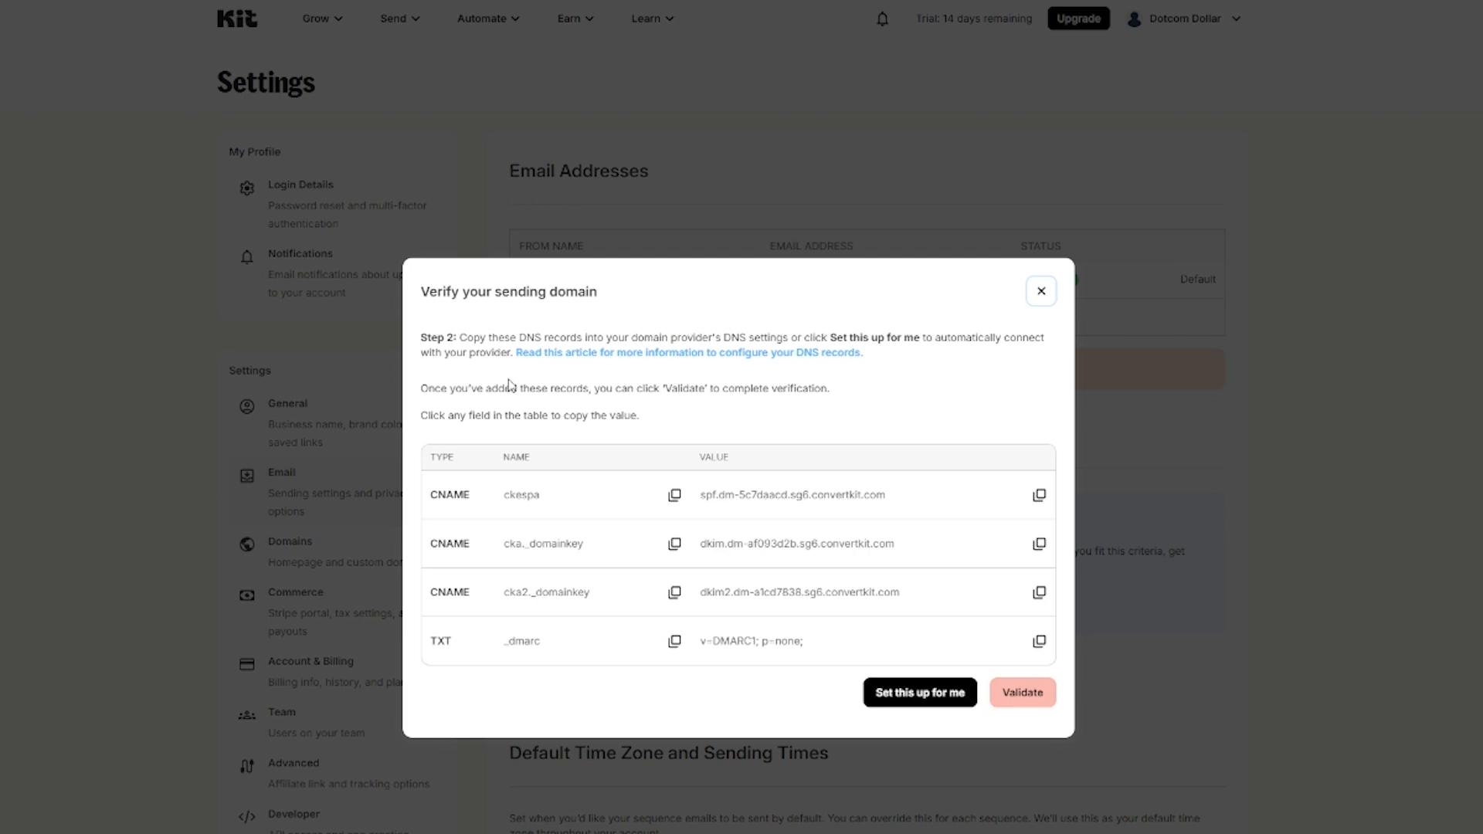
Step: Validate dotcomdollar.com's DNS records and finish the sending-domain verification
{"action": "left_click", "coordinate": [1027, 693]}
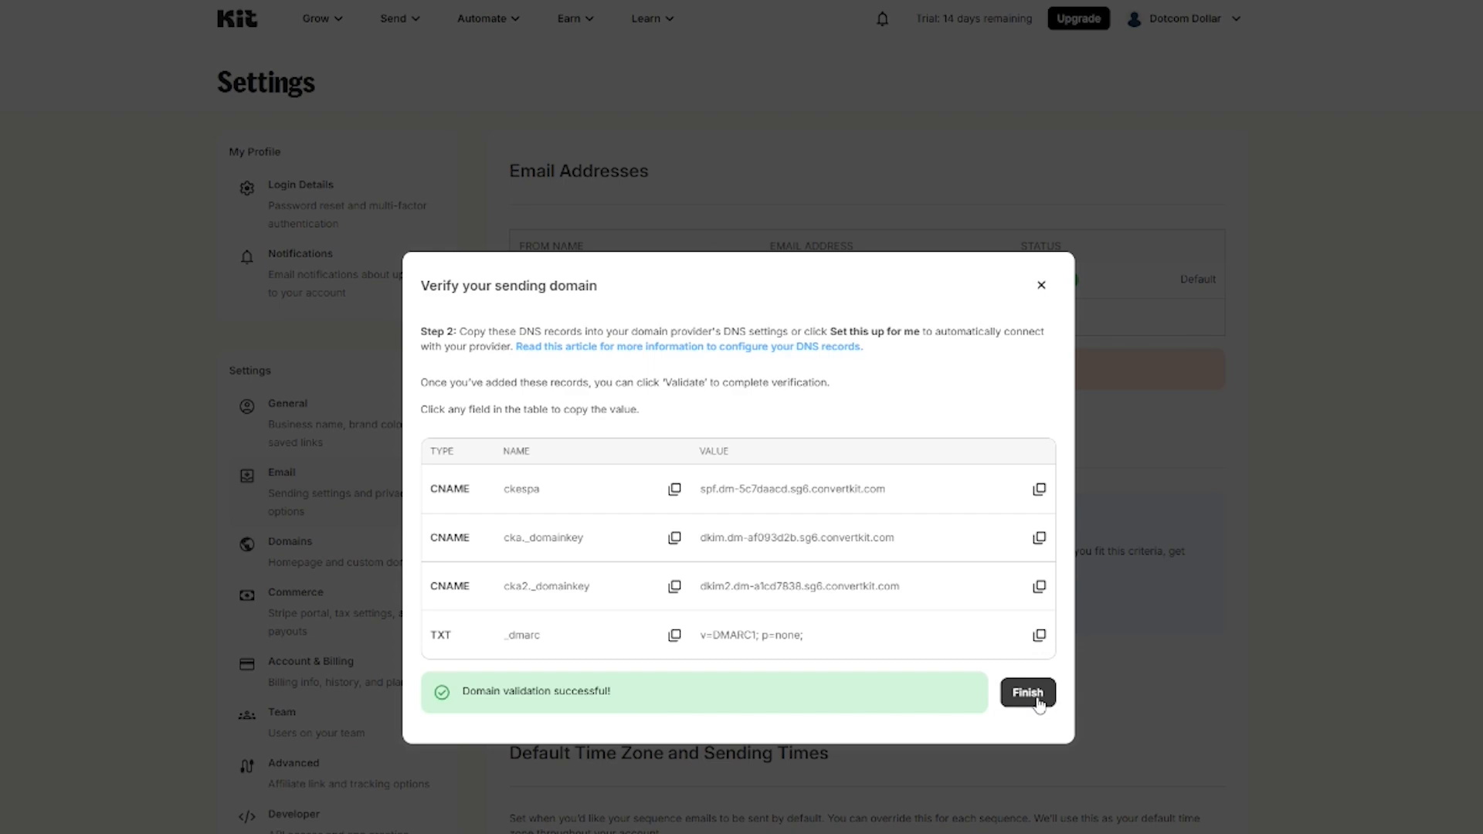
{"action": "left_click", "coordinate": [1029, 694]}
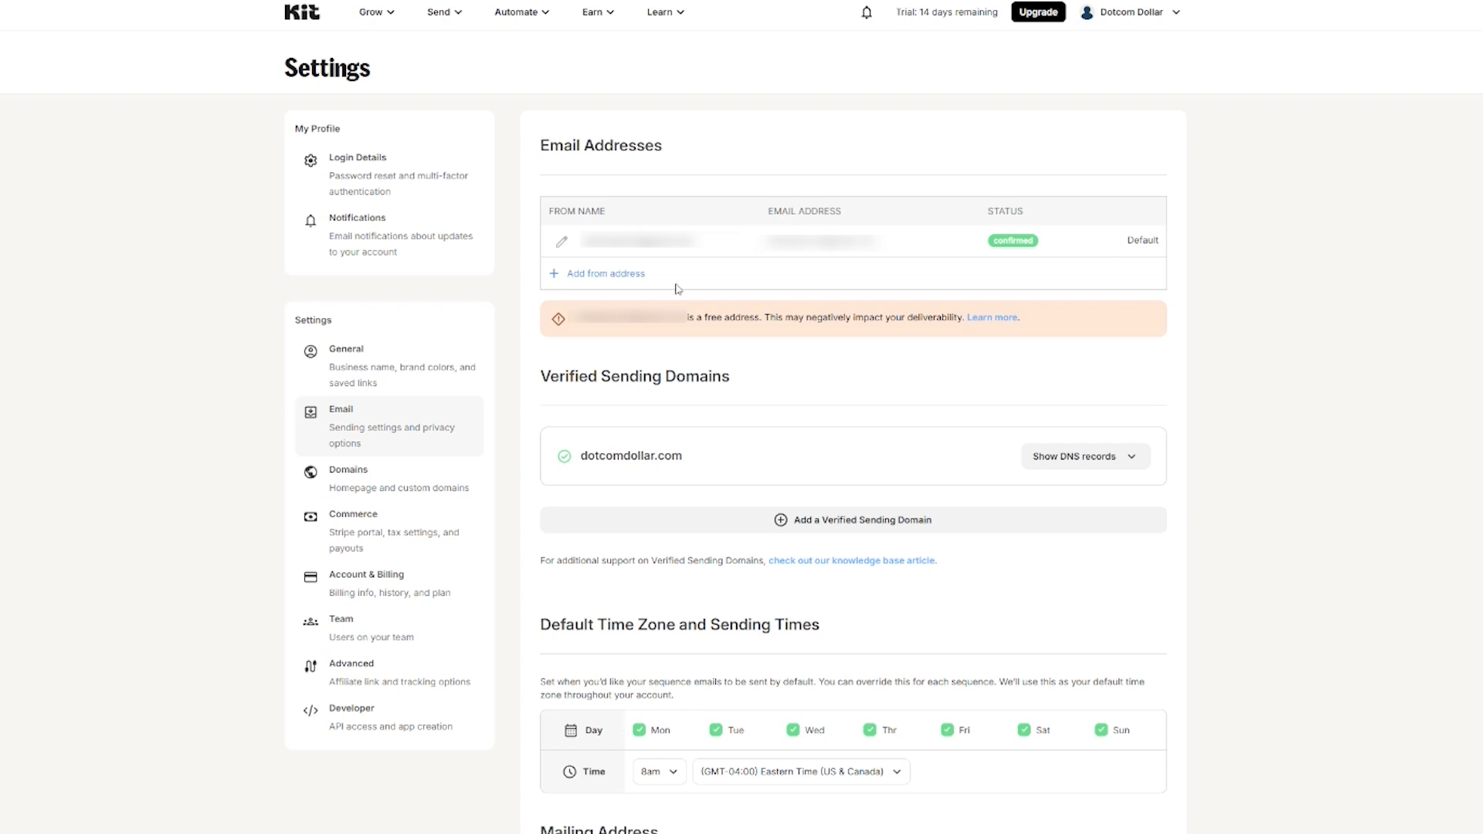
{"action": "left_click", "coordinate": [594, 275]}
Step: Add a from address on dotcomdollar.com with a sender name, and confirm it via the verification email
{"action": "type", "text": "Allan"}
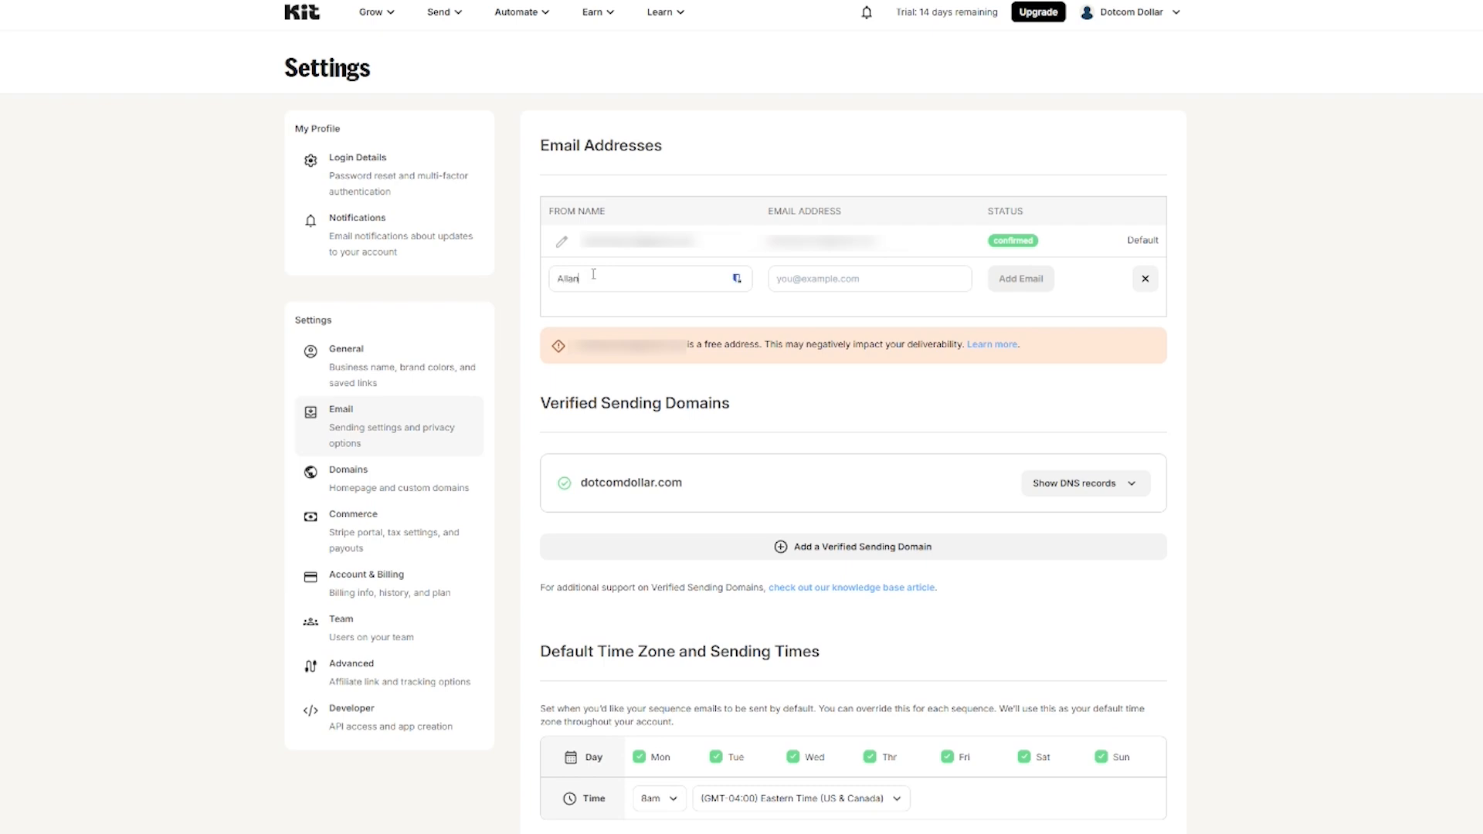
{"action": "key", "text": "Tab"}
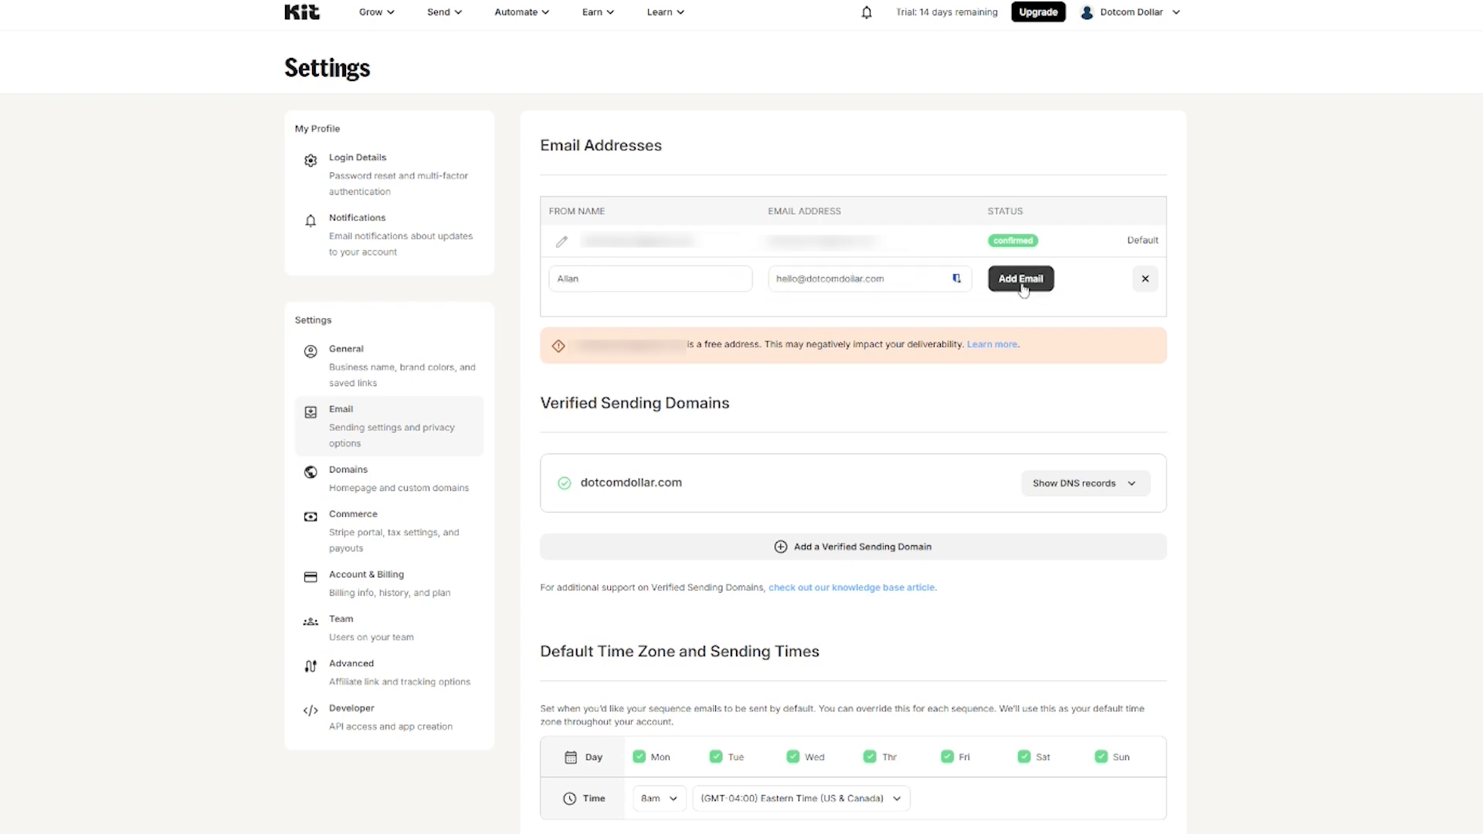
{"action": "left_click", "coordinate": [1022, 279]}
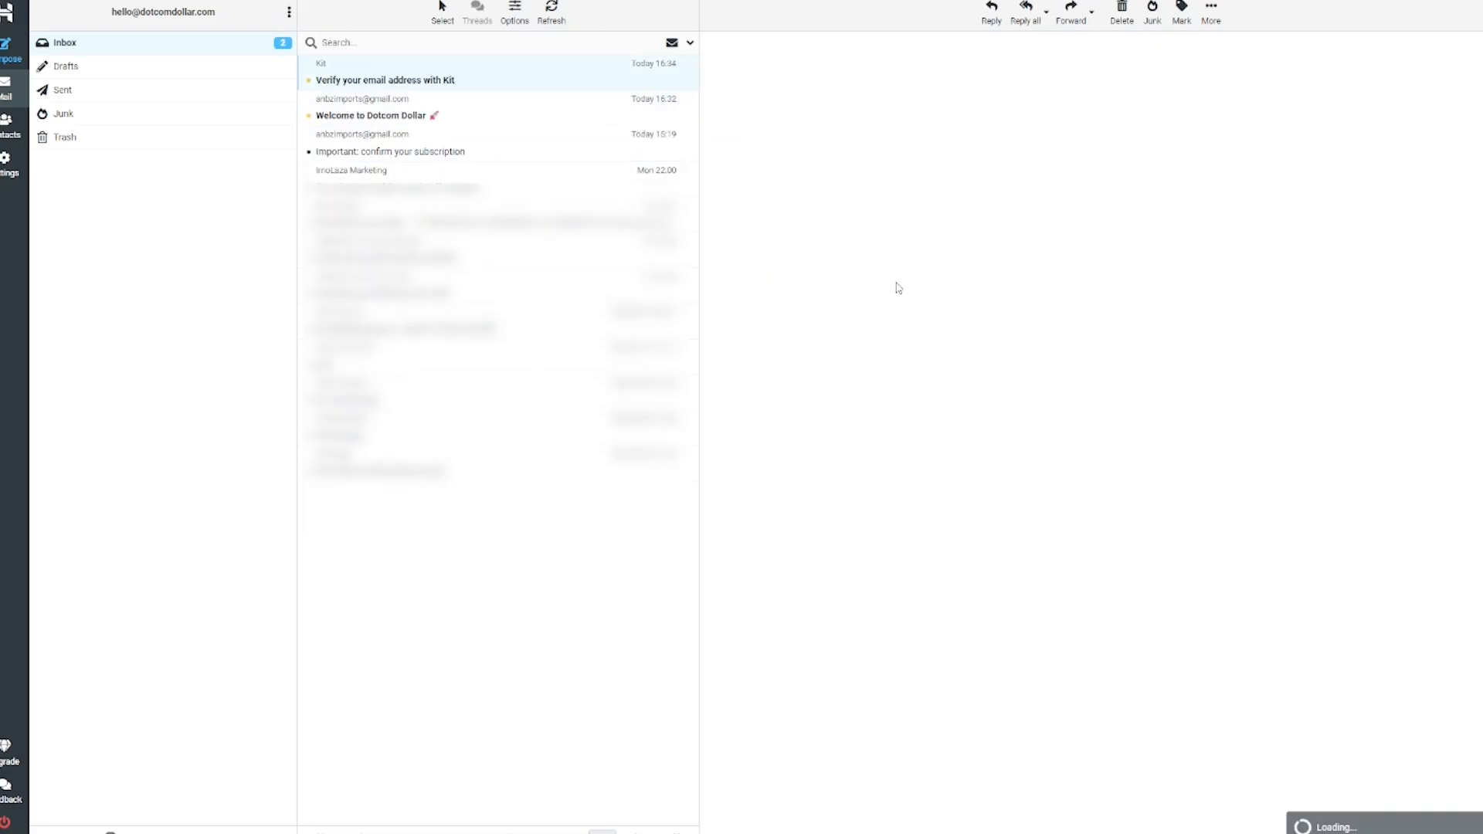
{"action": "left_click", "coordinate": [976, 380]}
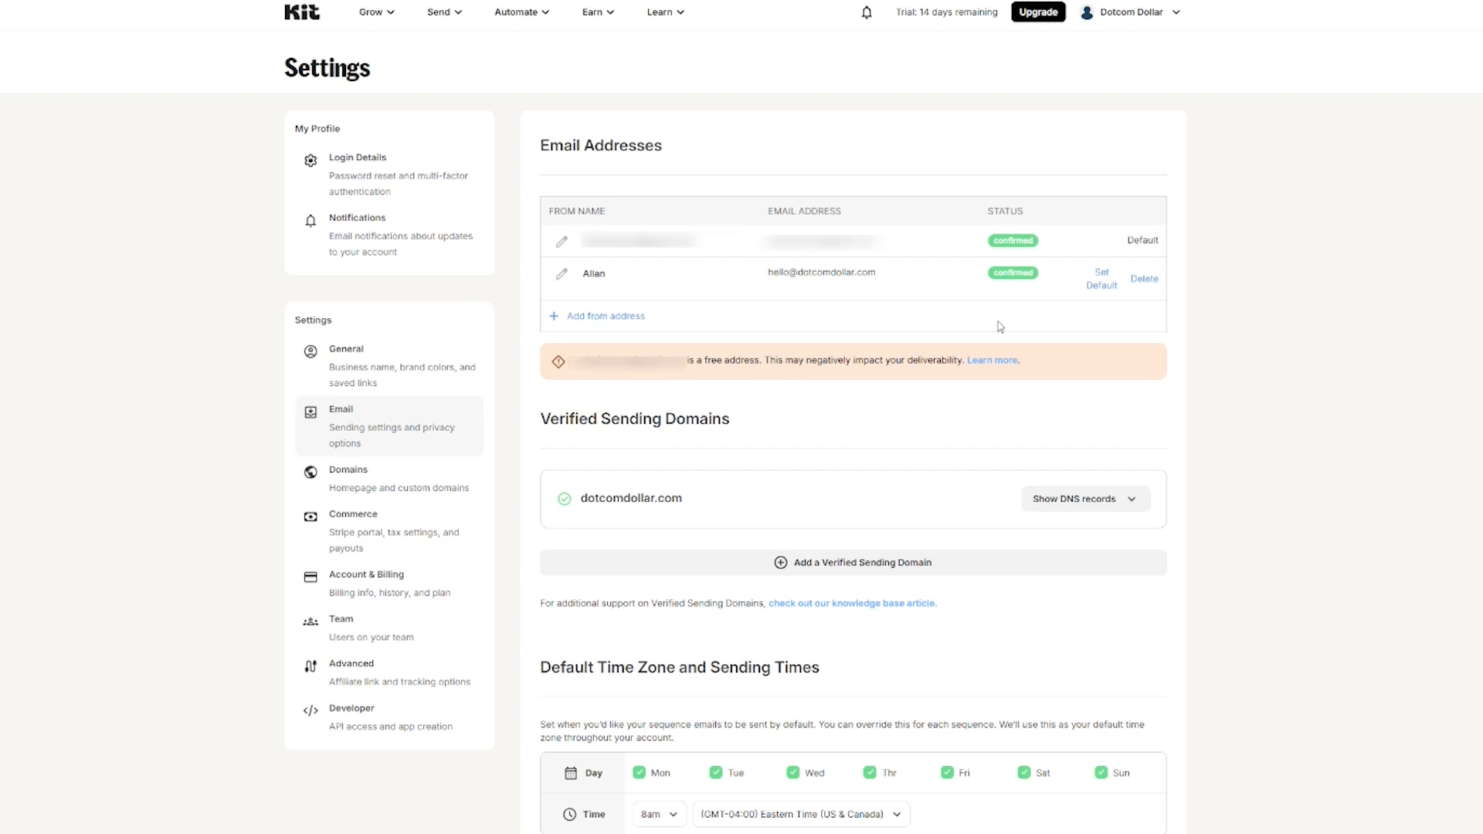
Step: Replace the street address in the Mailing Address details and save the email settings
{"action": "scroll", "coordinate": [1257, 473], "scroll_direction": "down", "scroll_amount": 10}
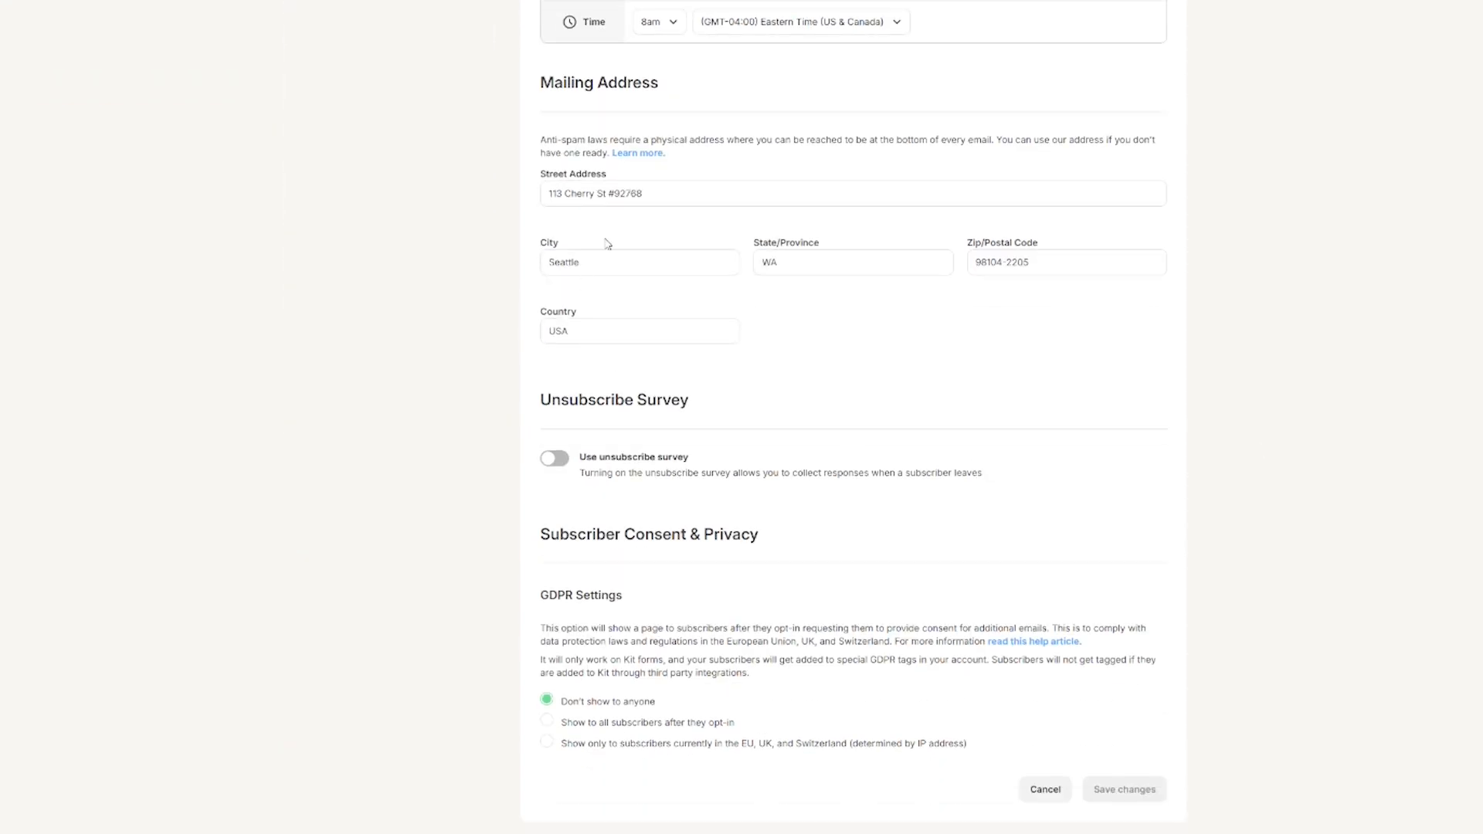
{"action": "left_click_drag", "start_coordinate": [644, 194], "coordinate": [545, 194]}
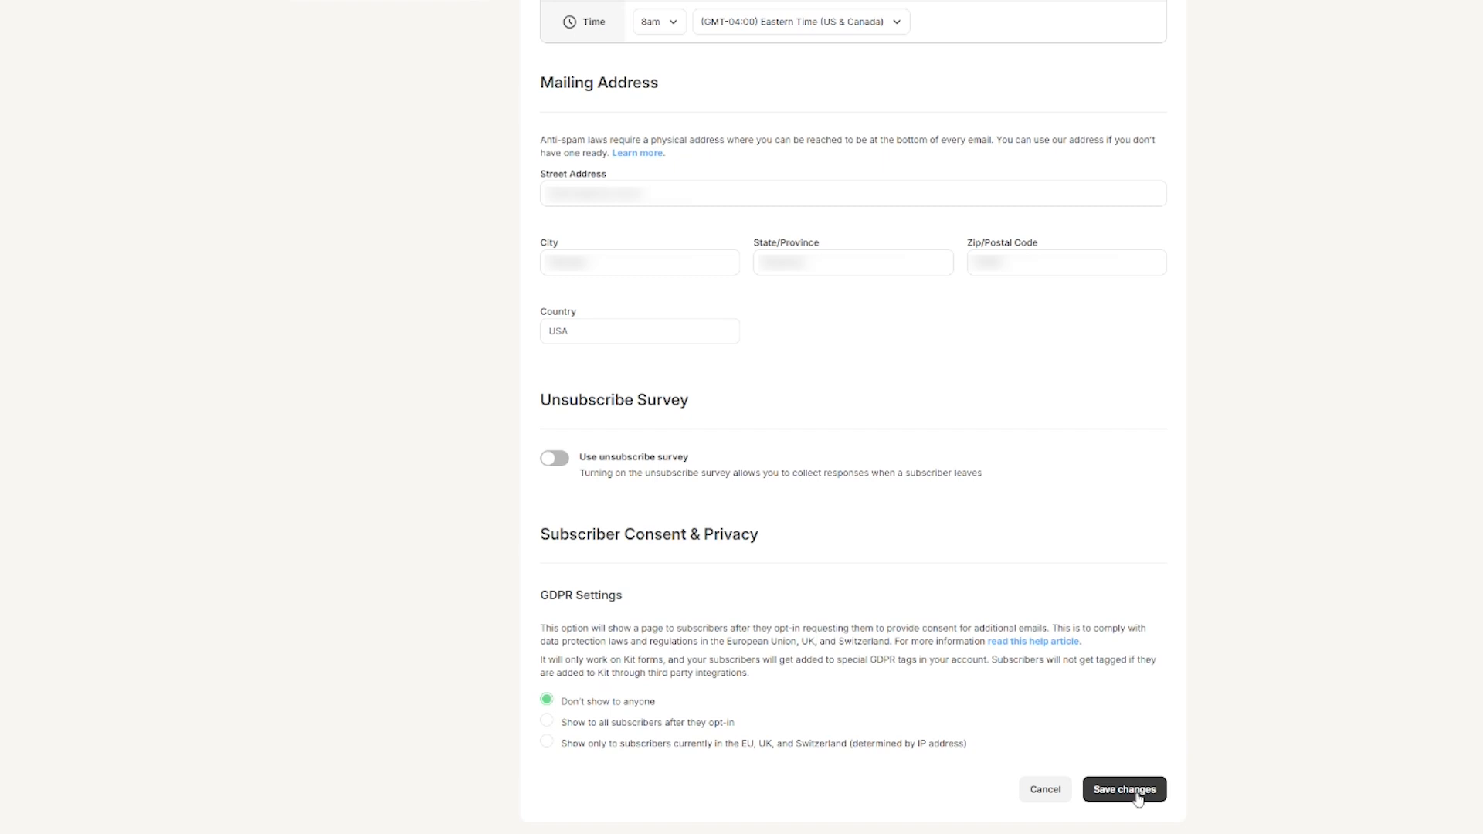
{"action": "left_click", "coordinate": [1137, 798]}
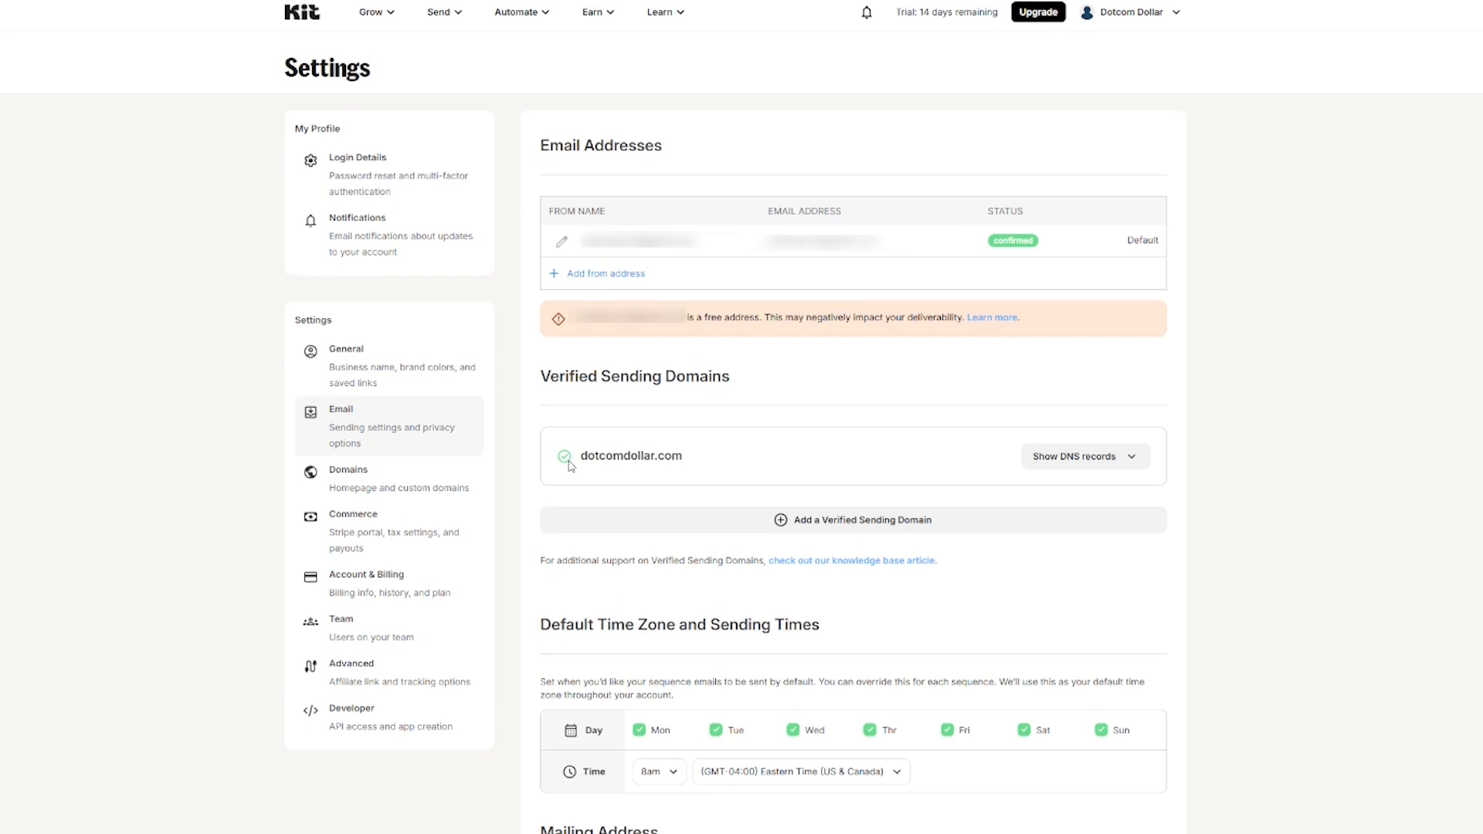
Step: Go to Grow > Subscribers to reach the subscriber import options
{"action": "left_click", "coordinate": [391, 18]}
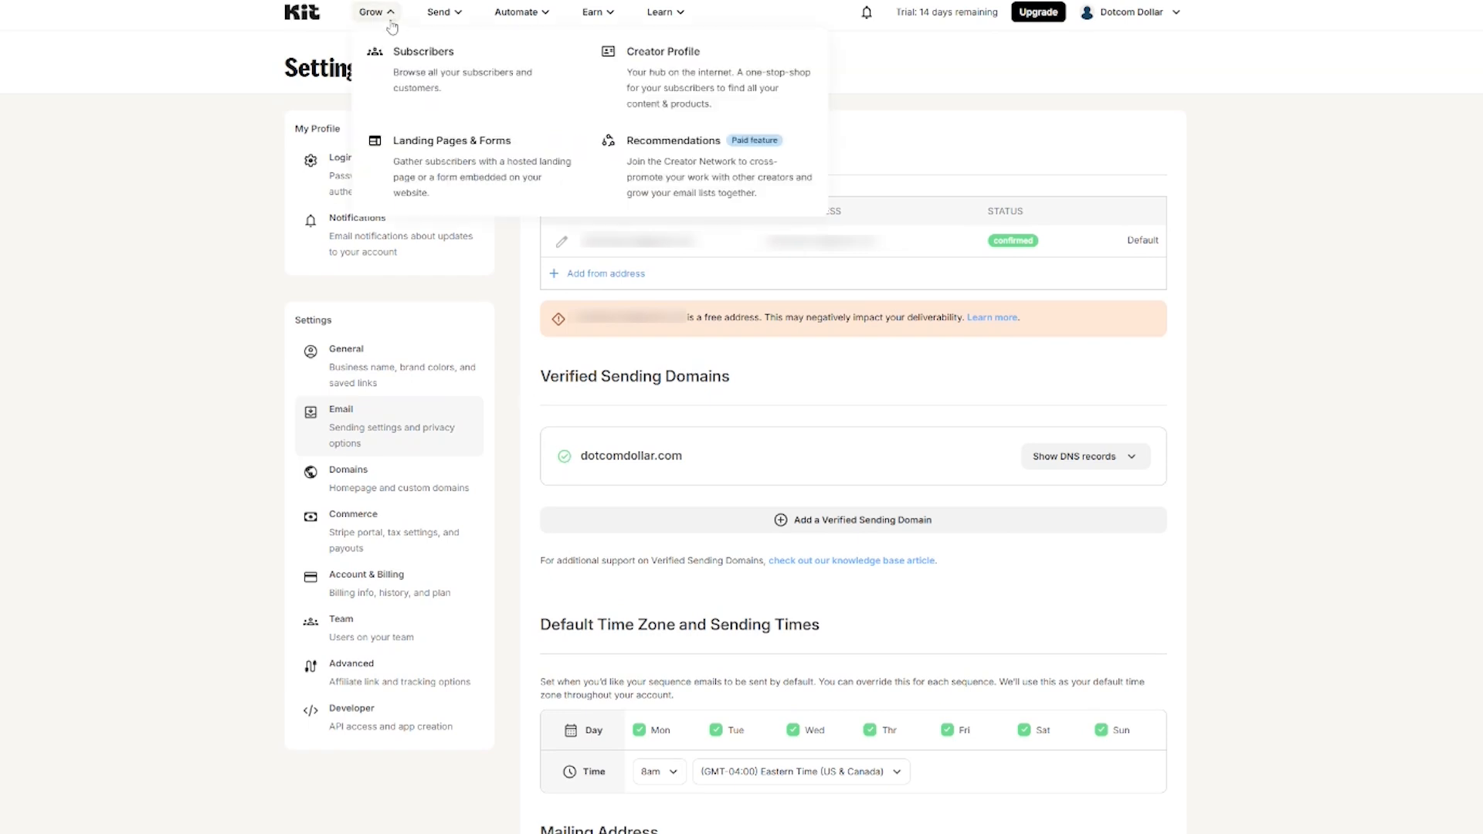
{"action": "left_click", "coordinate": [465, 74]}
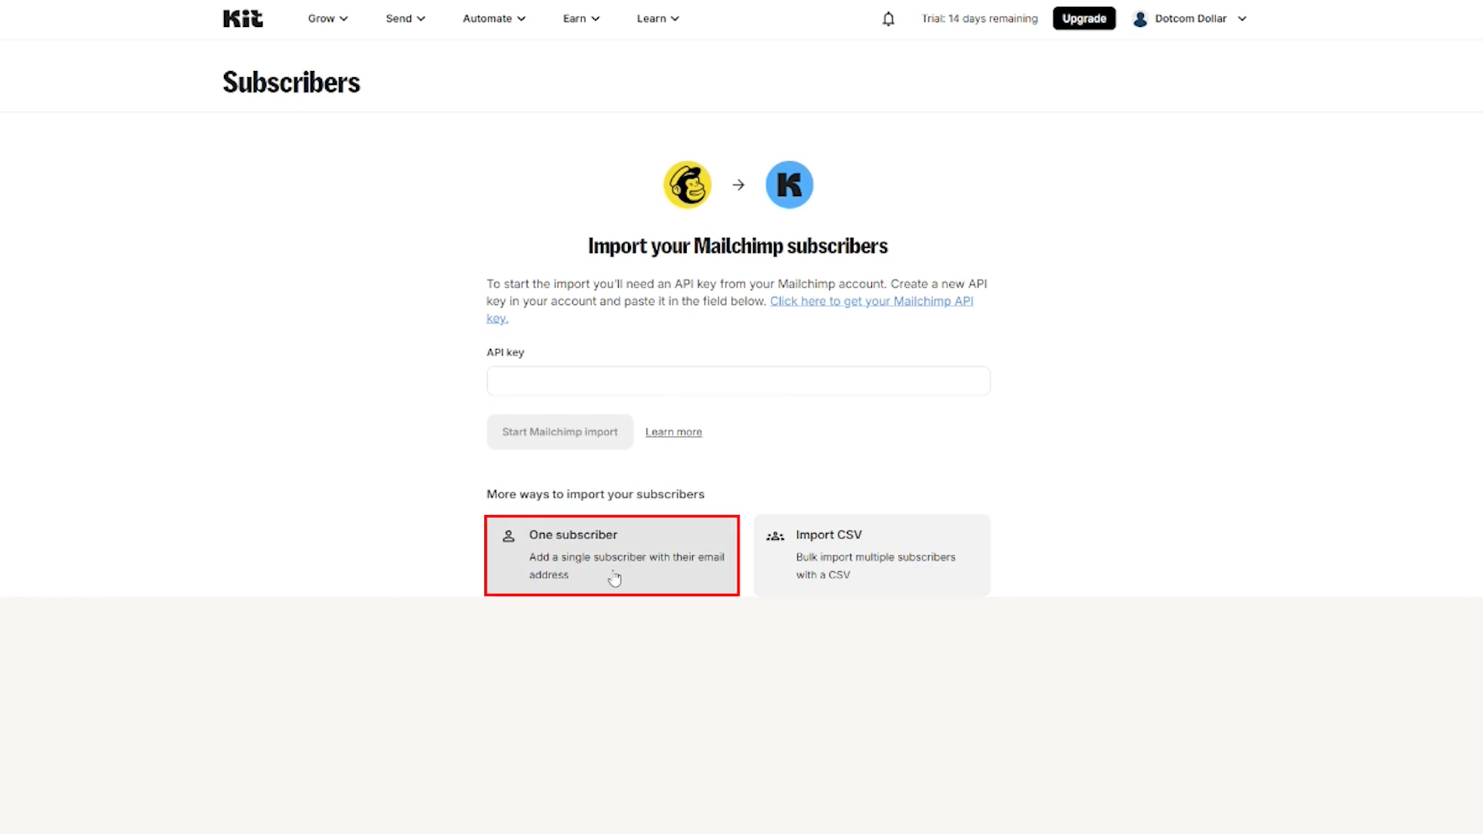
Step: Upload the subscribers CSV, mapping Subscriber to Email, Location to a new Country field, Name to First name
{"action": "left_click", "coordinate": [913, 572]}
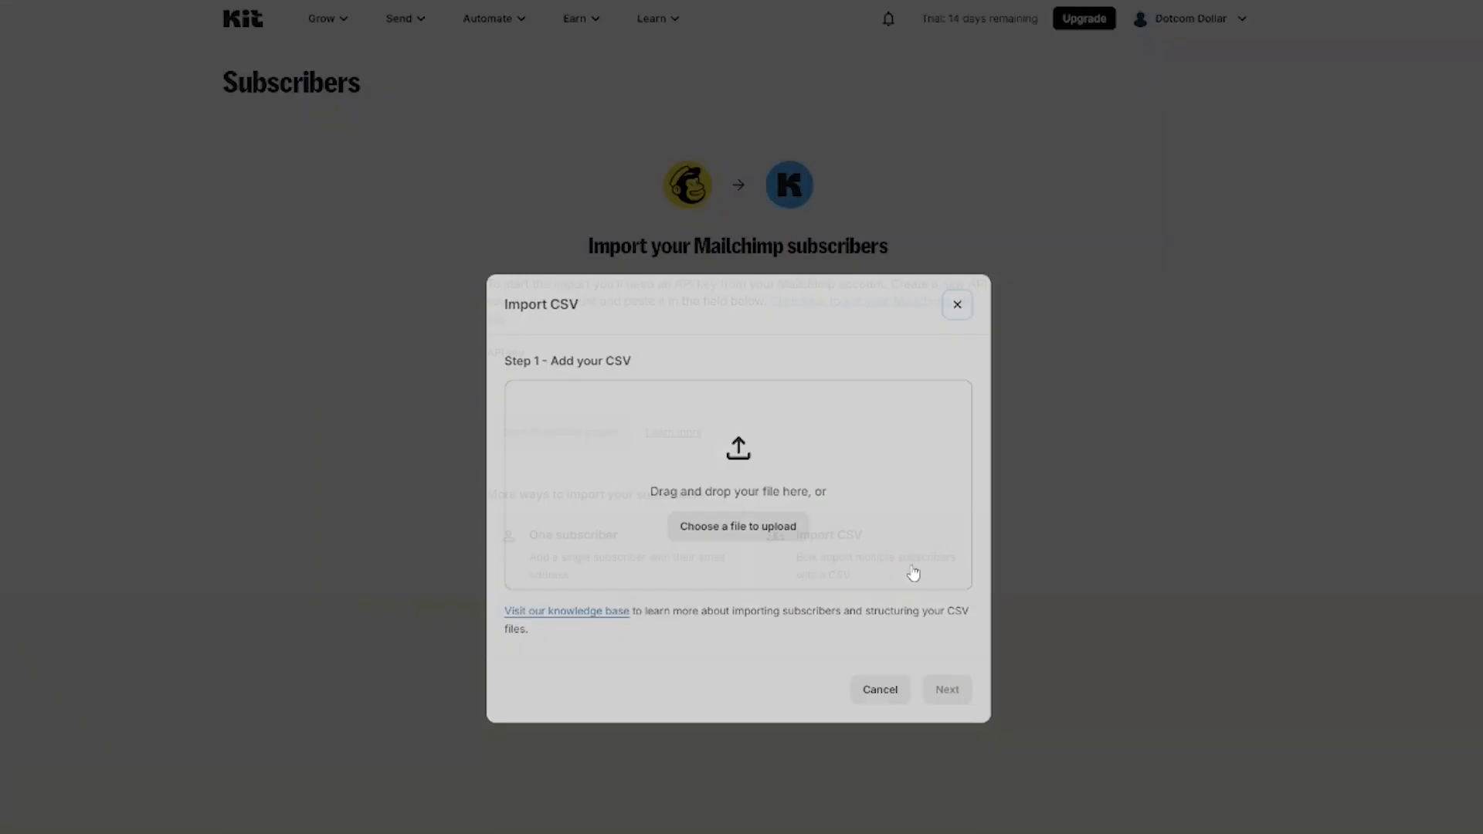
{"action": "left_click", "coordinate": [738, 525]}
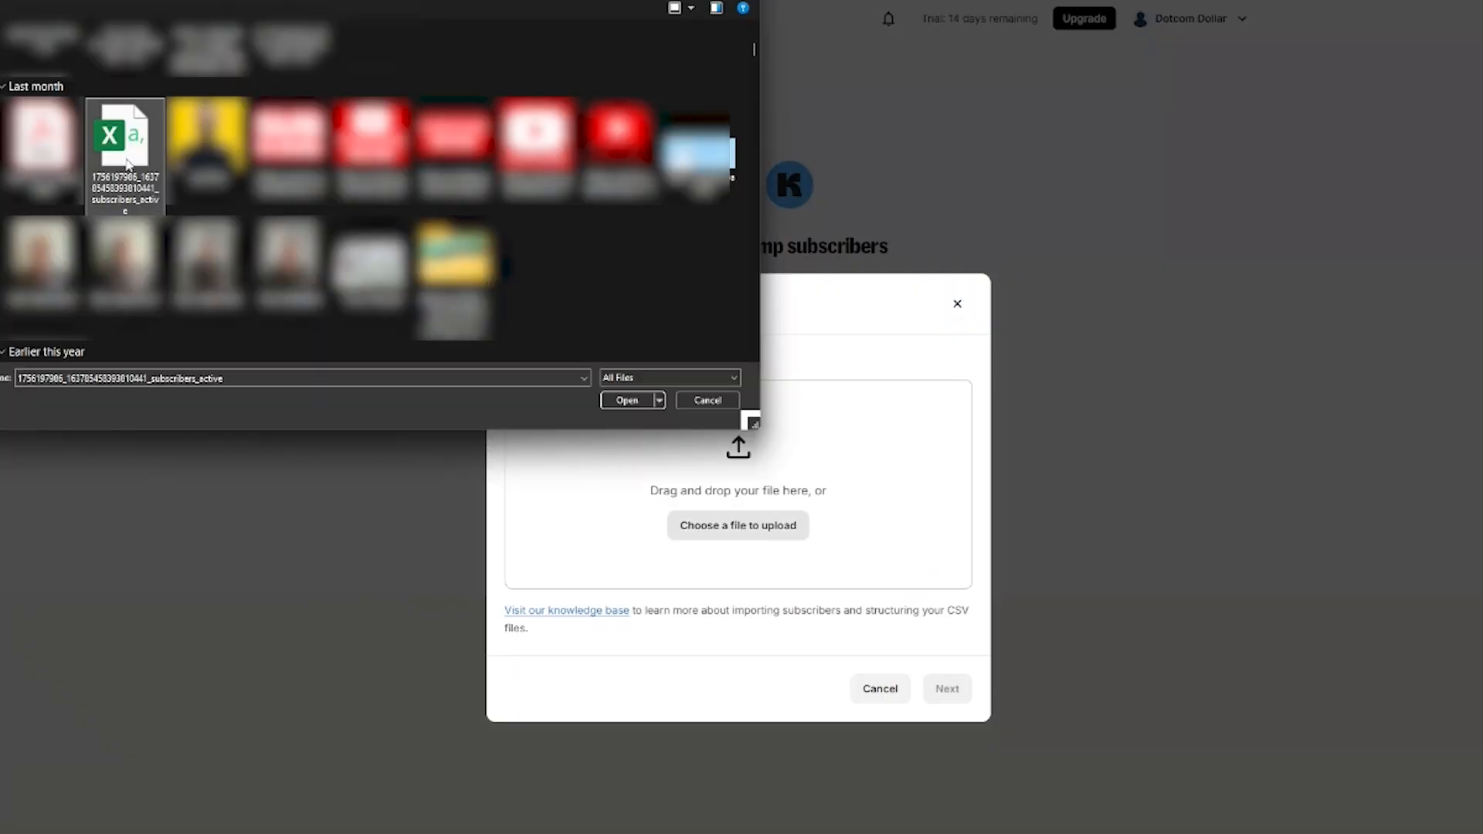
{"action": "left_click", "coordinate": [626, 396]}
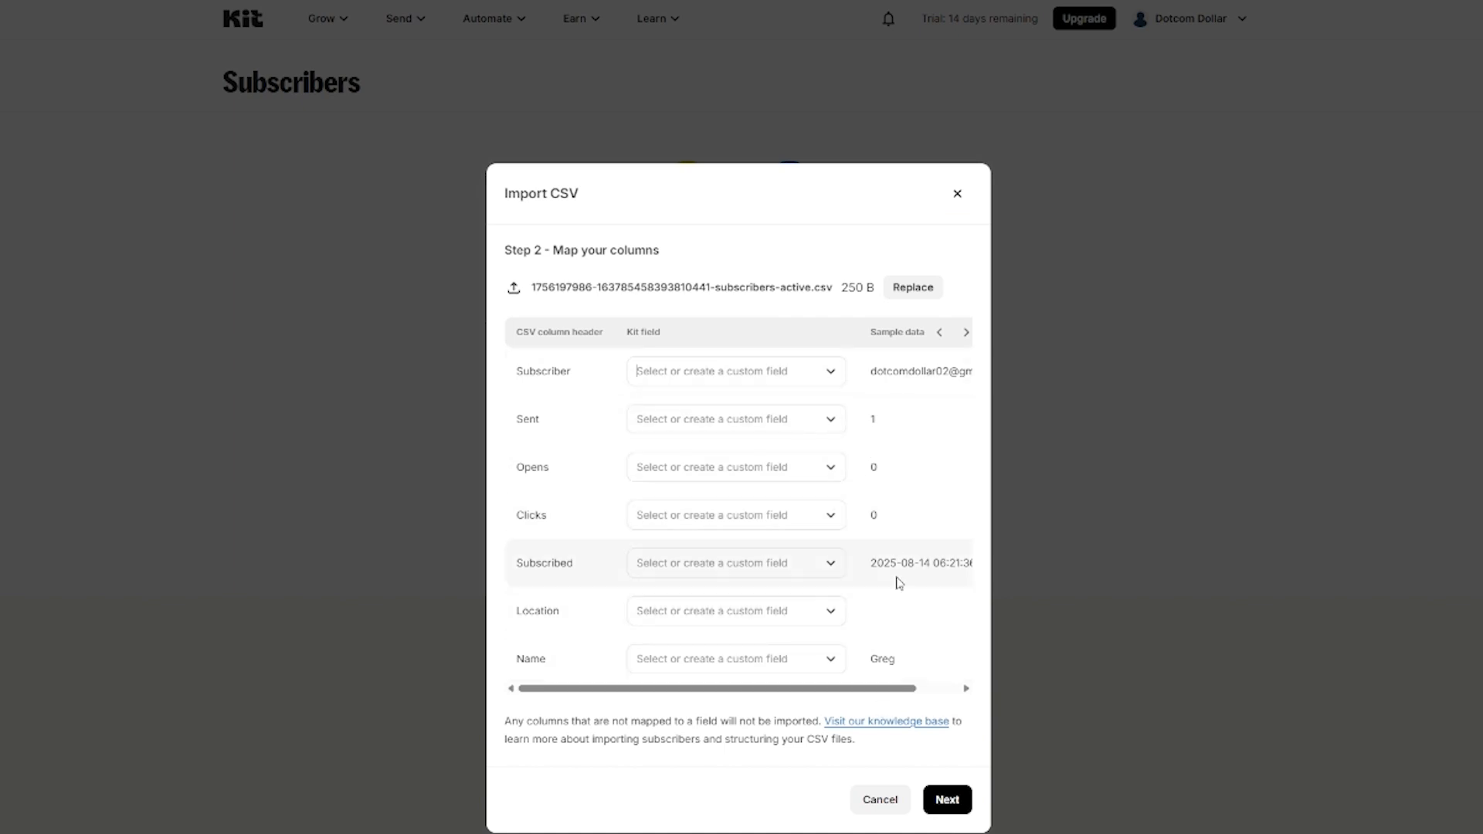
{"action": "left_click", "coordinate": [826, 371]}
{"action": "left_click", "coordinate": [653, 438]}
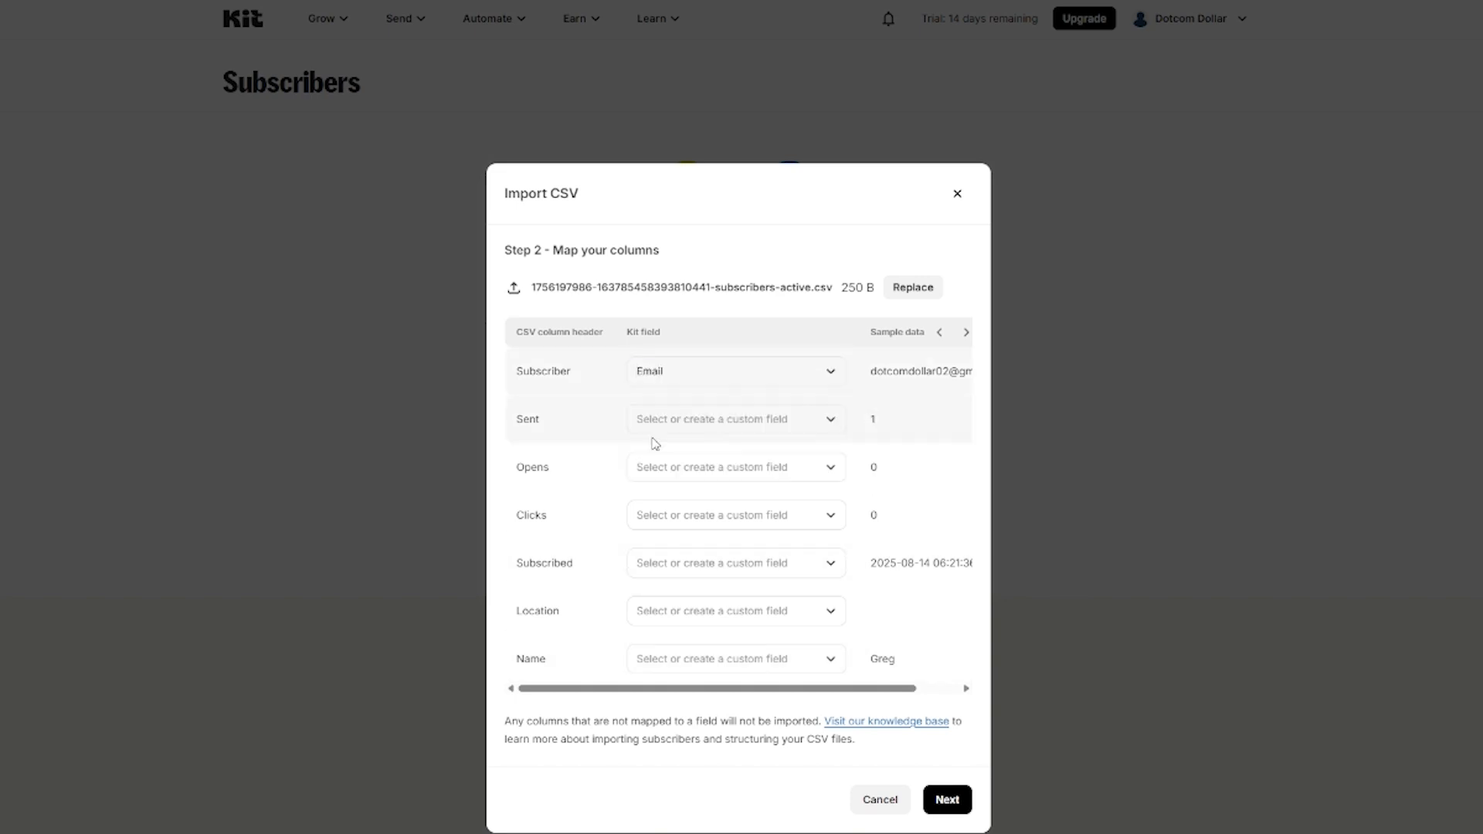
{"action": "left_click", "coordinate": [827, 608]}
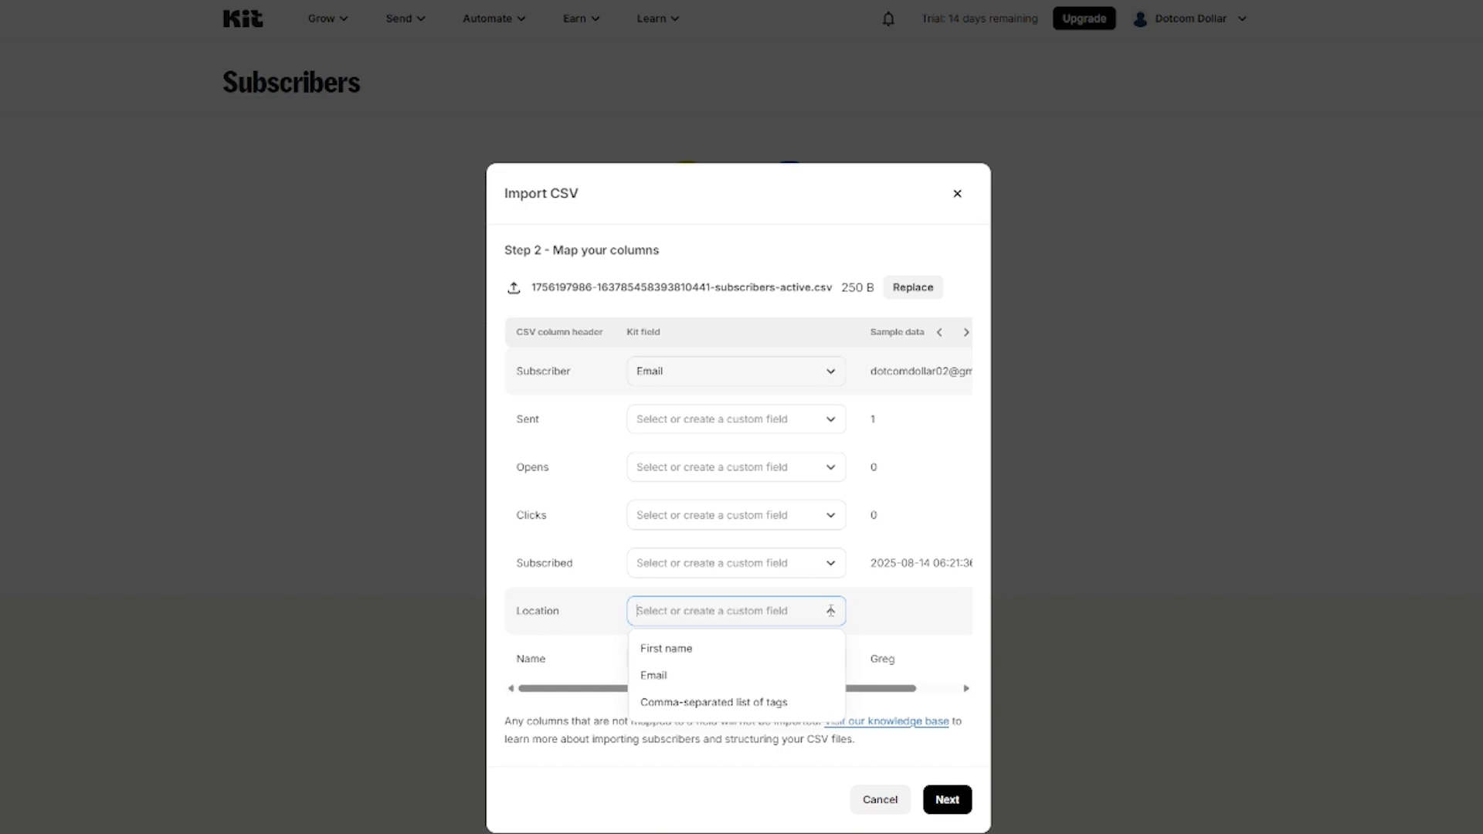
{"action": "type", "text": "Country"}
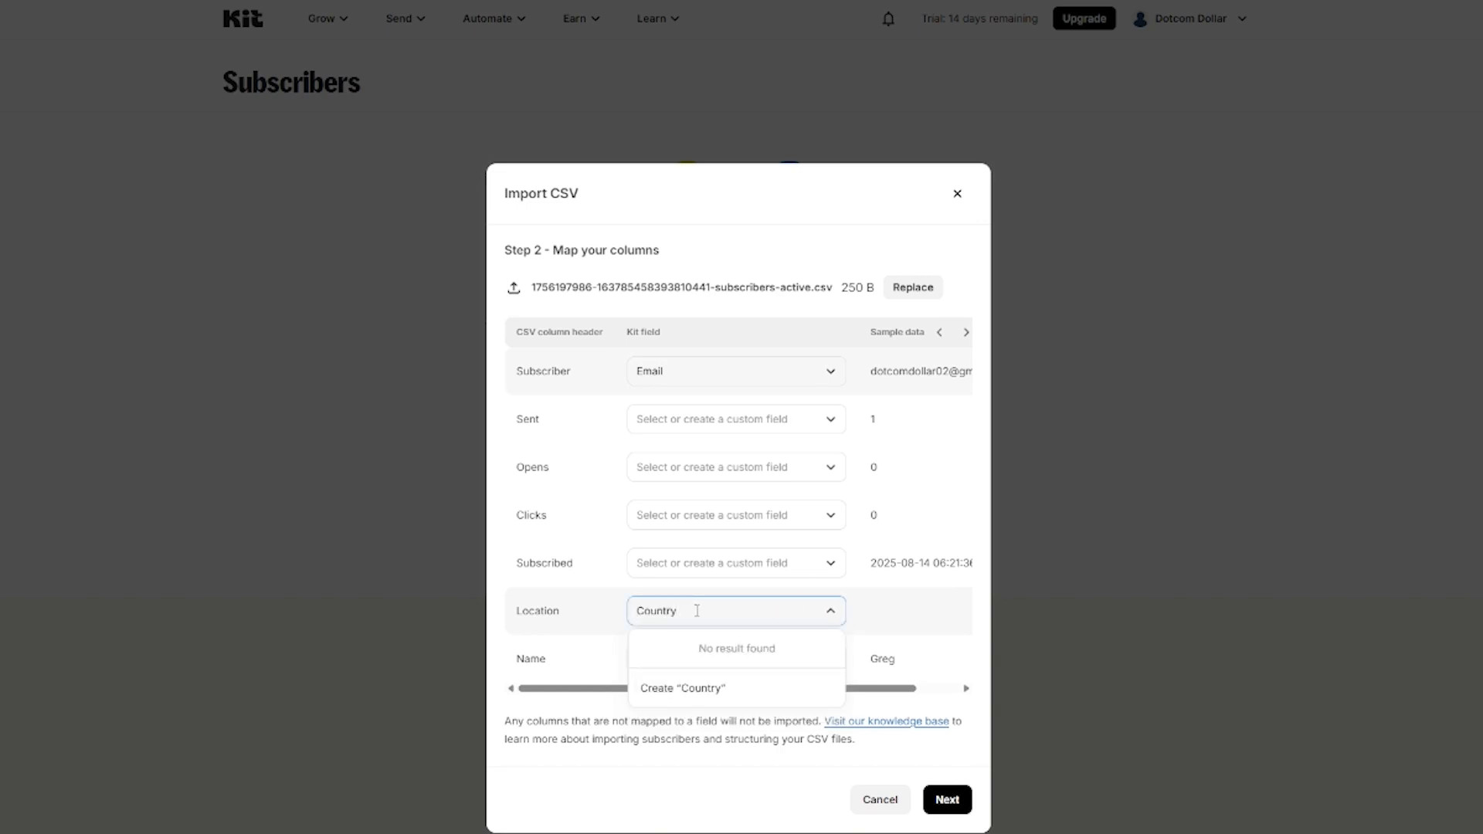
{"action": "key", "text": "Return"}
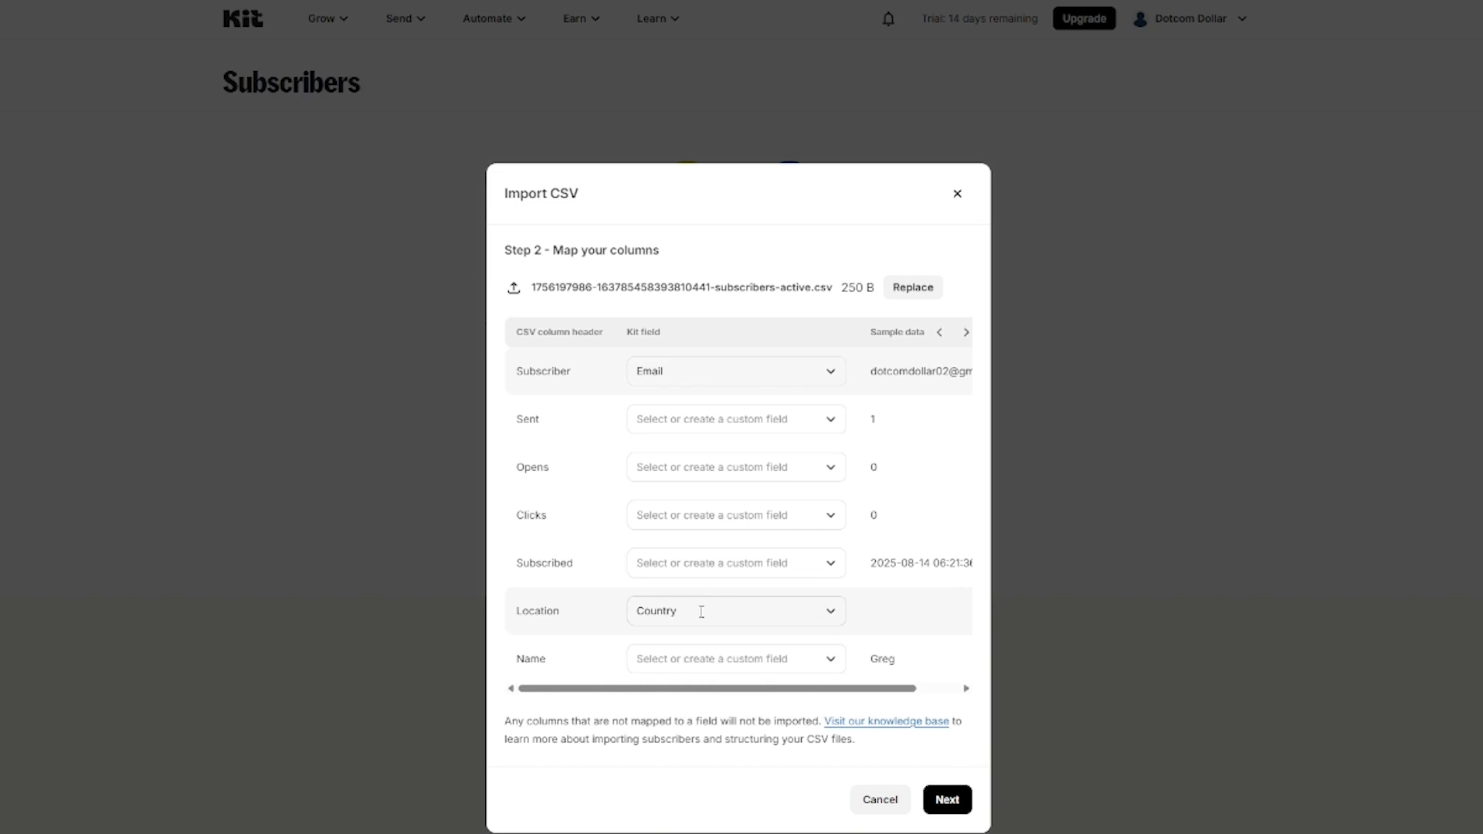
{"action": "left_click", "coordinate": [827, 663]}
{"action": "left_click", "coordinate": [680, 696]}
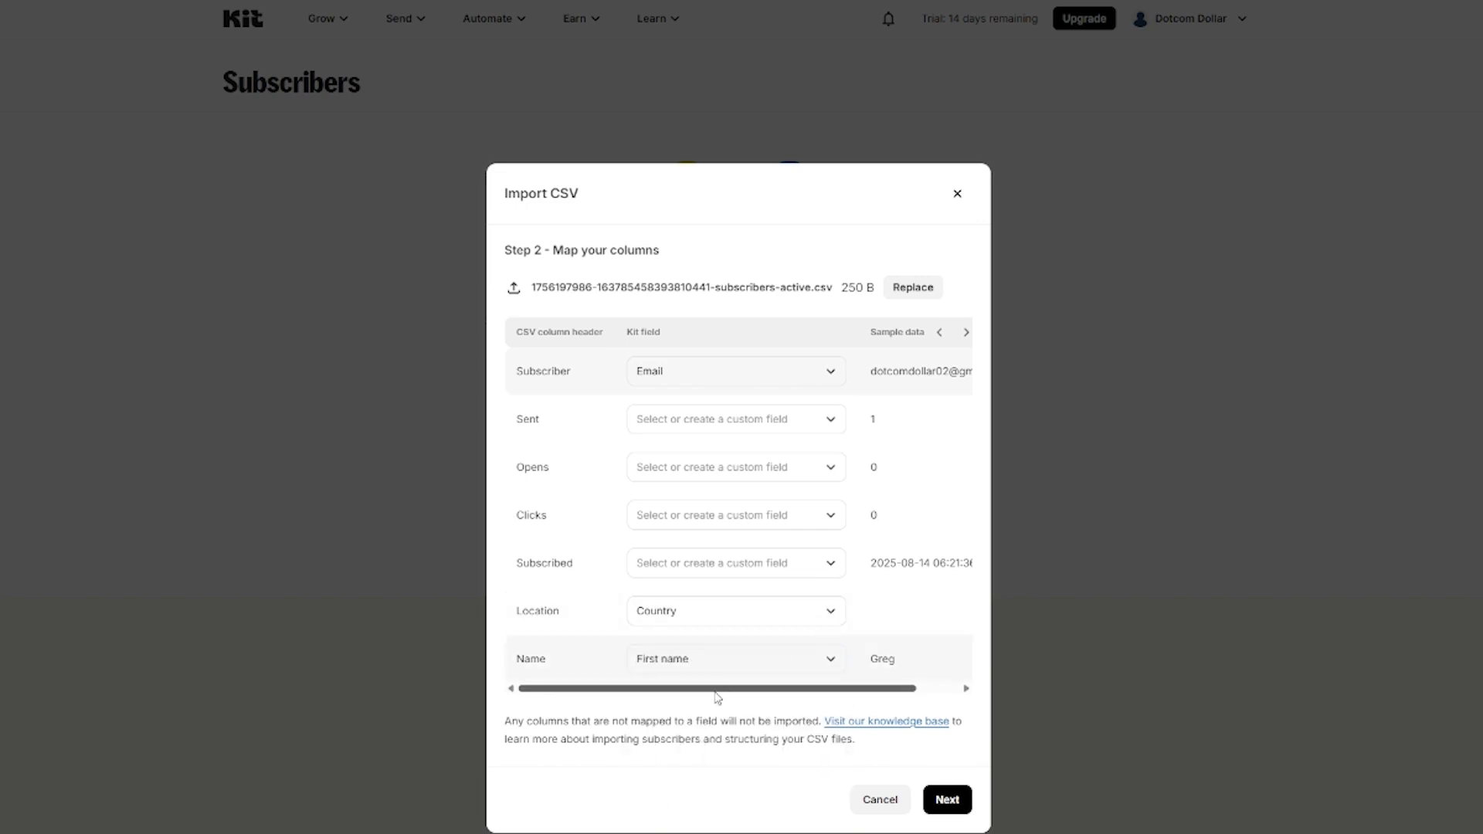
Step: Tag the import 'Mailchimp', start the subscriber import and dismiss the notice
{"action": "left_click", "coordinate": [954, 804]}
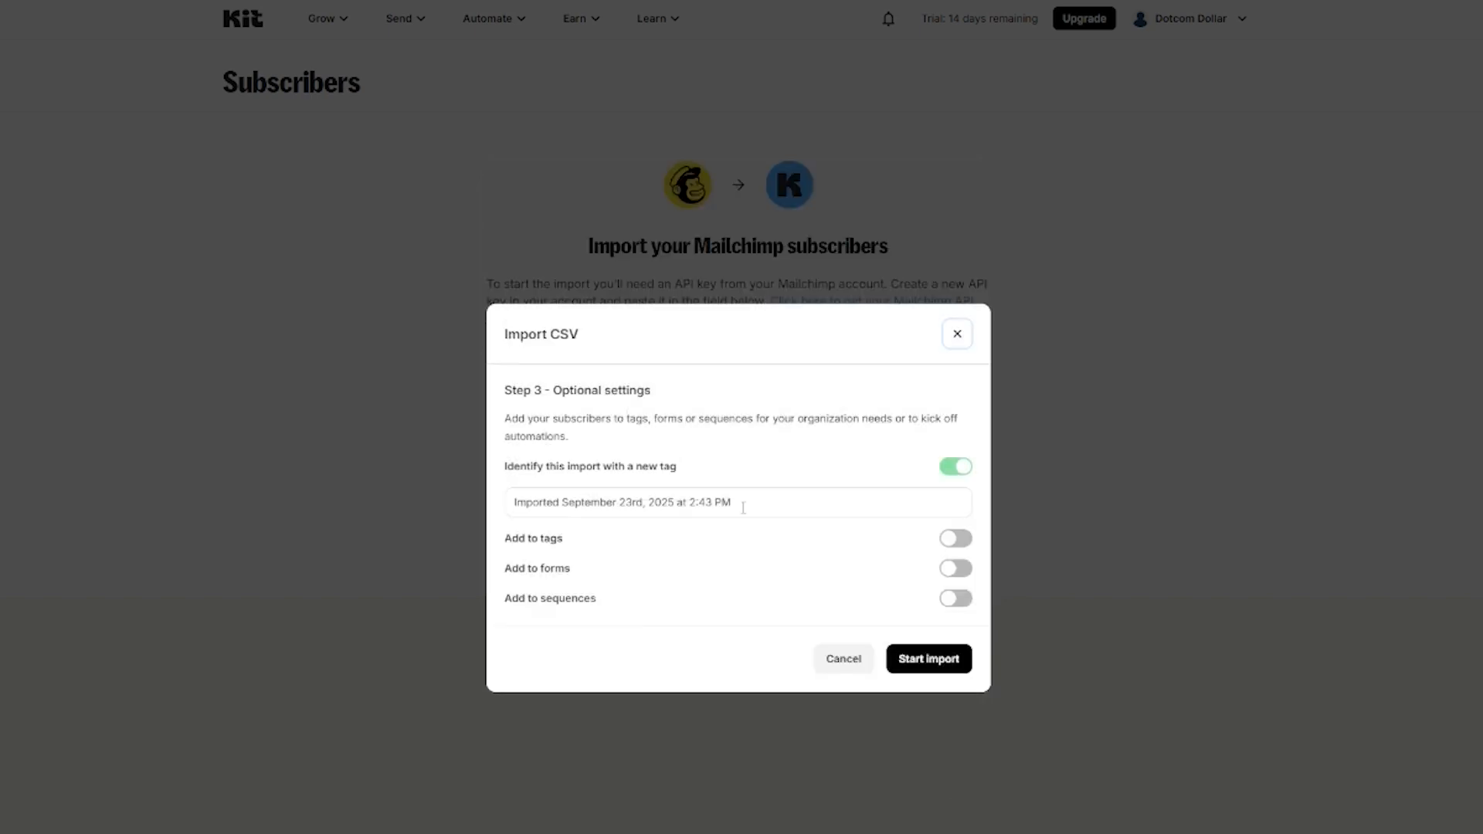
{"action": "left_click_drag", "start_coordinate": [753, 504], "coordinate": [509, 509]}
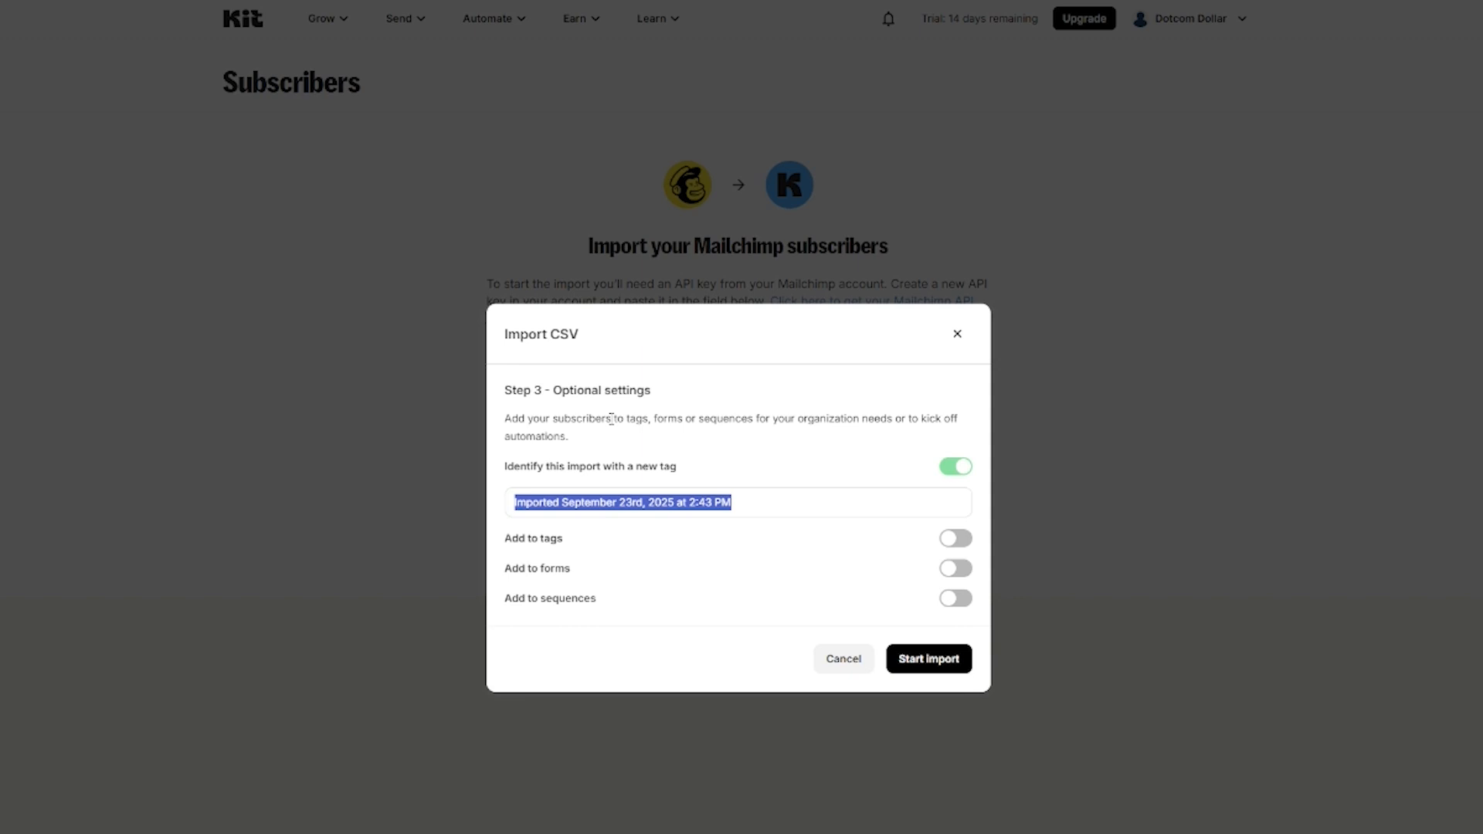
{"action": "type", "text": "Mailchimp"}
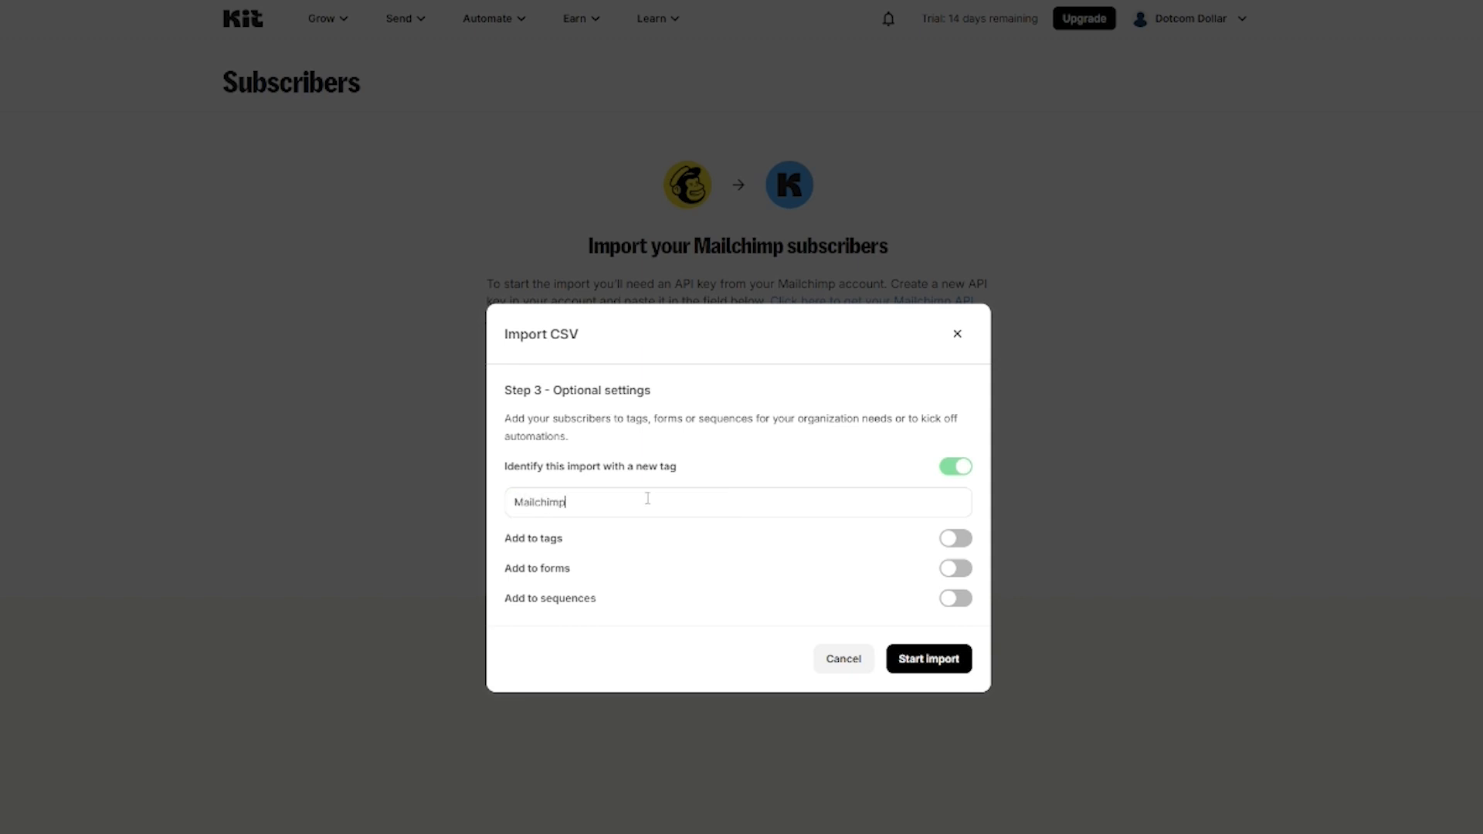
{"action": "left_click", "coordinate": [942, 668]}
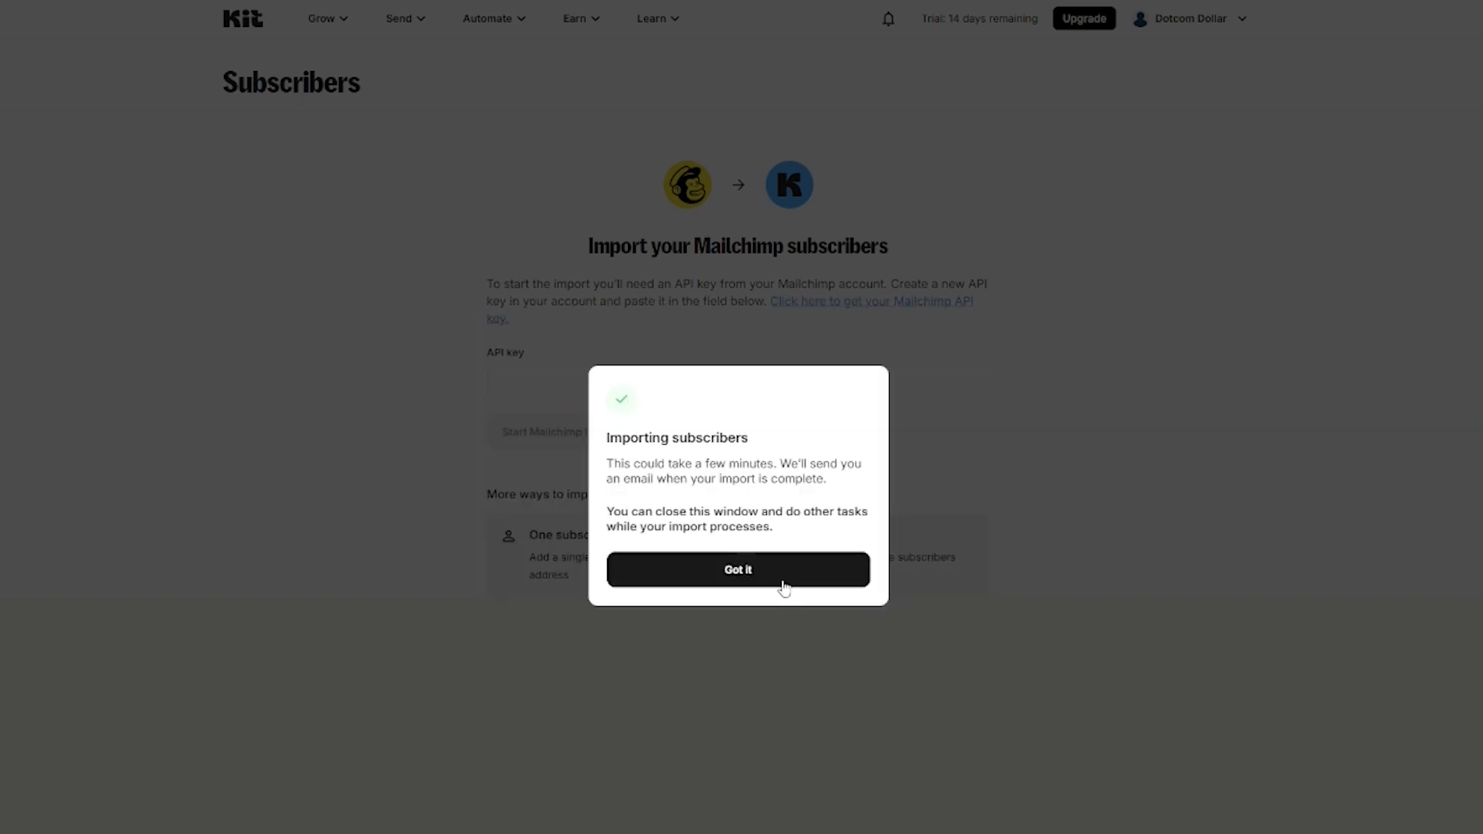
{"action": "left_click", "coordinate": [778, 580]}
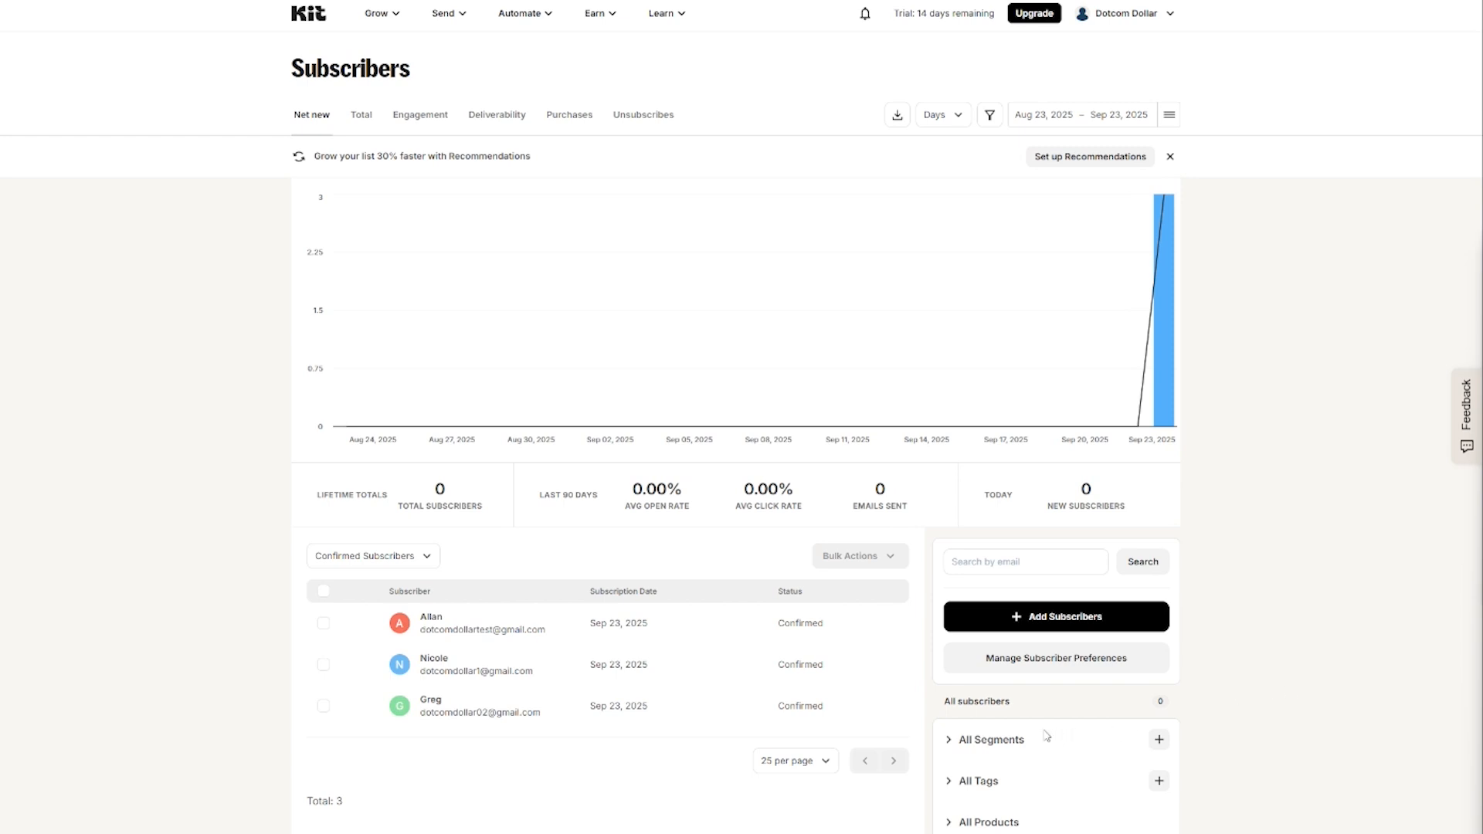
Step: Open a blank Create Segment form from the + next to All Segments
{"action": "left_click", "coordinate": [1160, 740]}
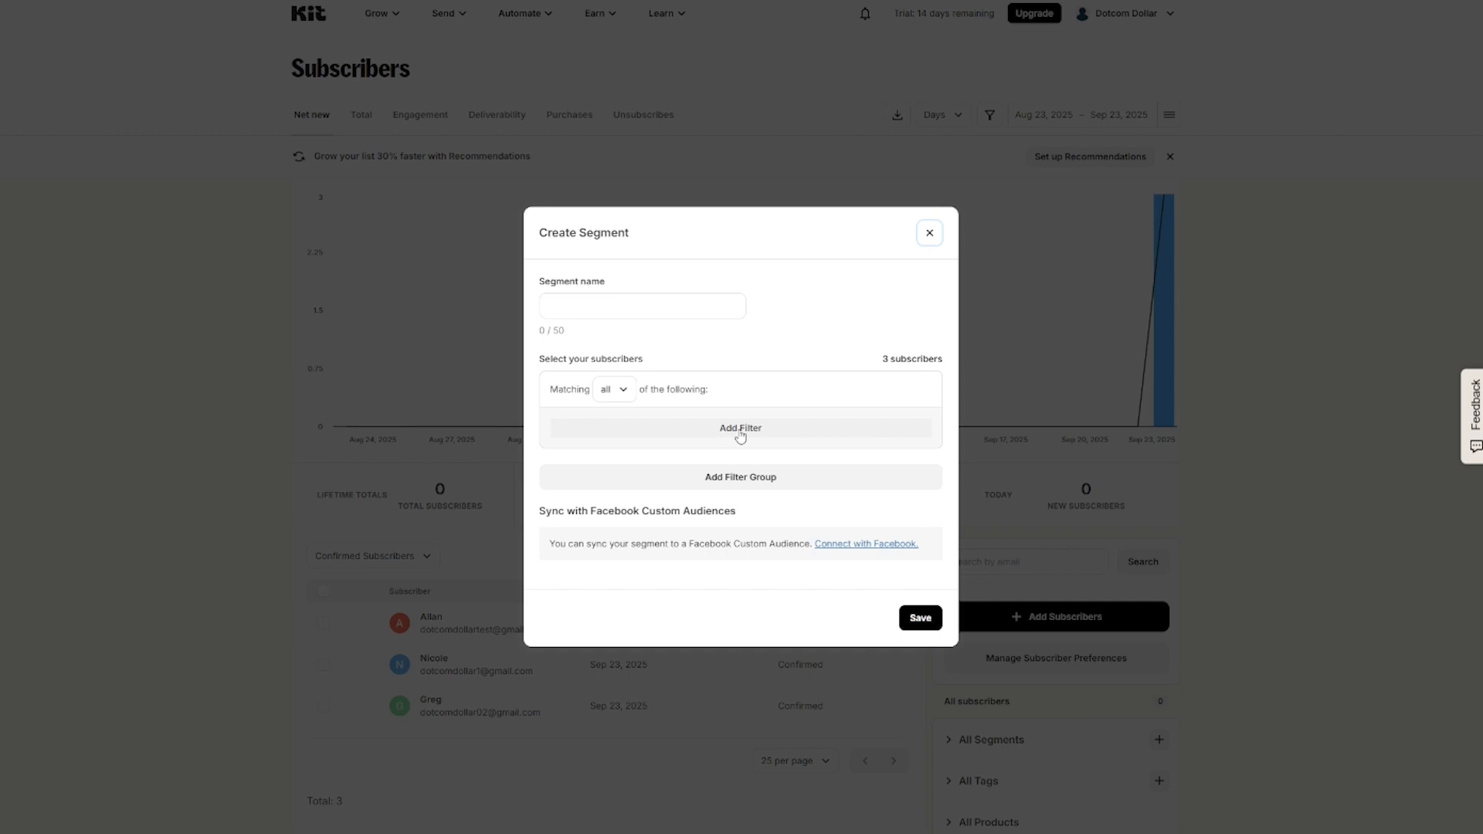
Step: Save a segment named 'European Union' filtering subscribers within the European Union region
{"action": "left_click", "coordinate": [736, 437]}
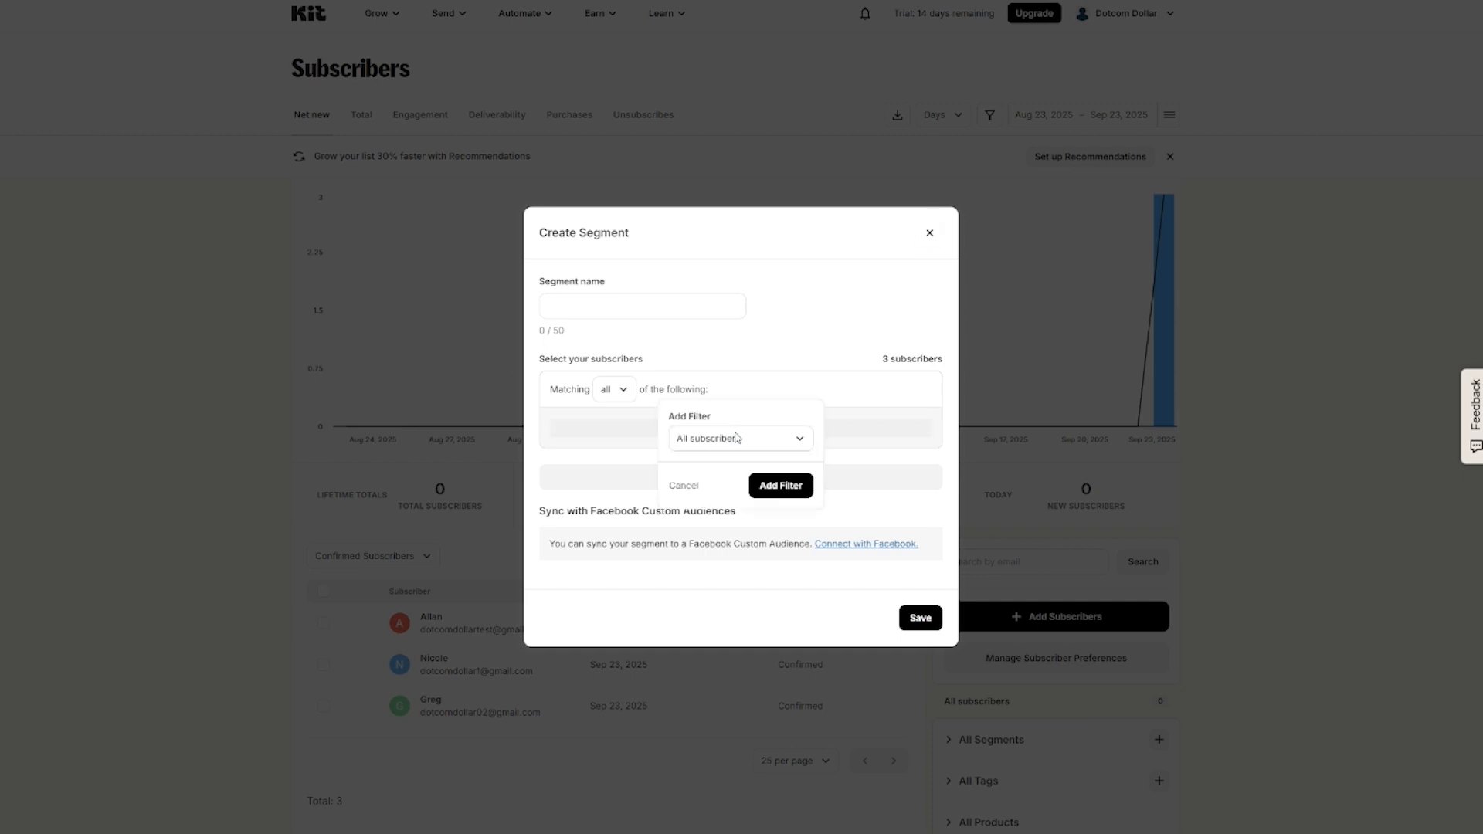
{"action": "left_click", "coordinate": [730, 439]}
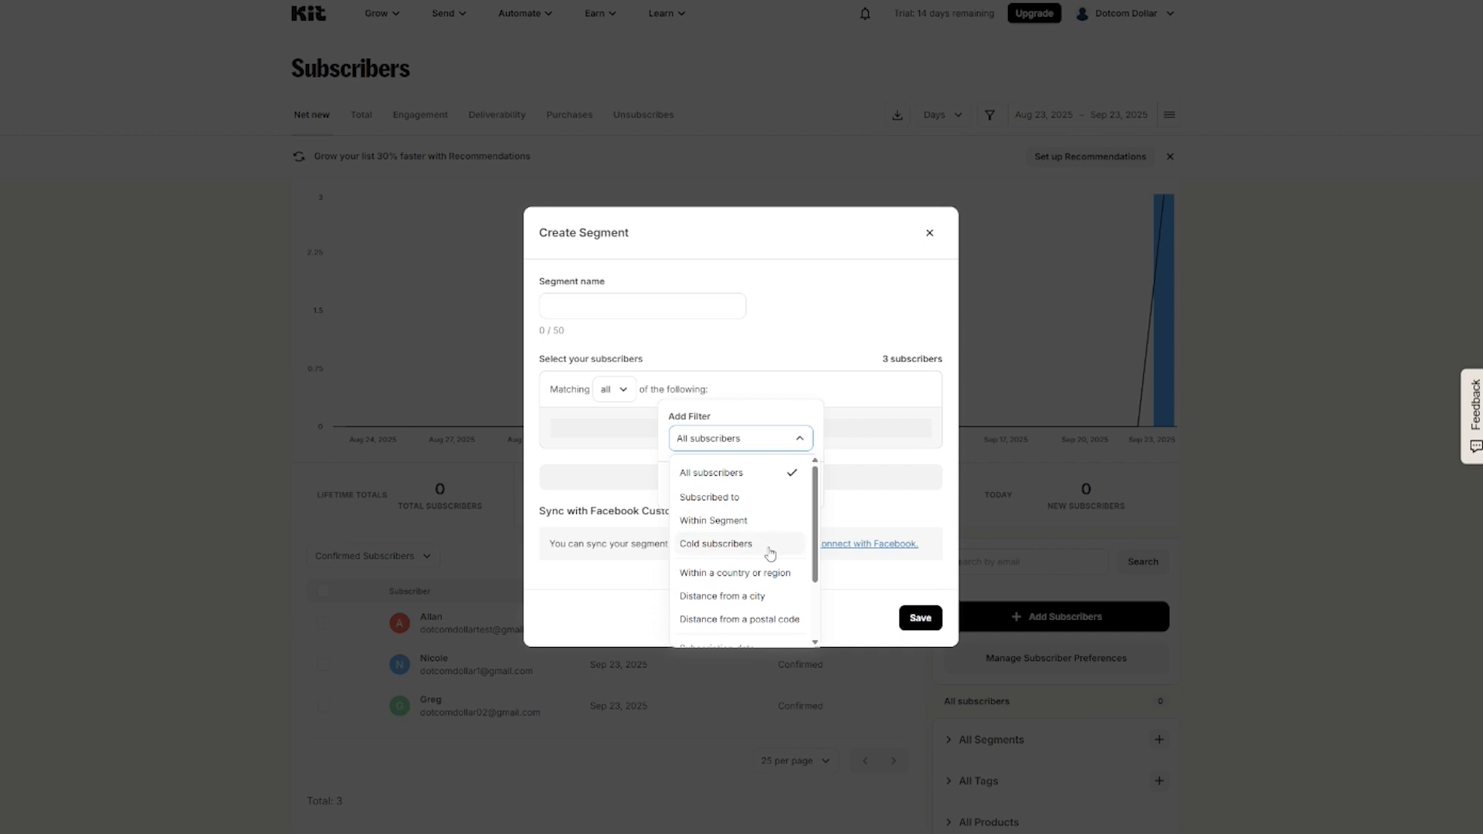
{"action": "scroll", "coordinate": [754, 558], "scroll_direction": "down", "scroll_amount": 1}
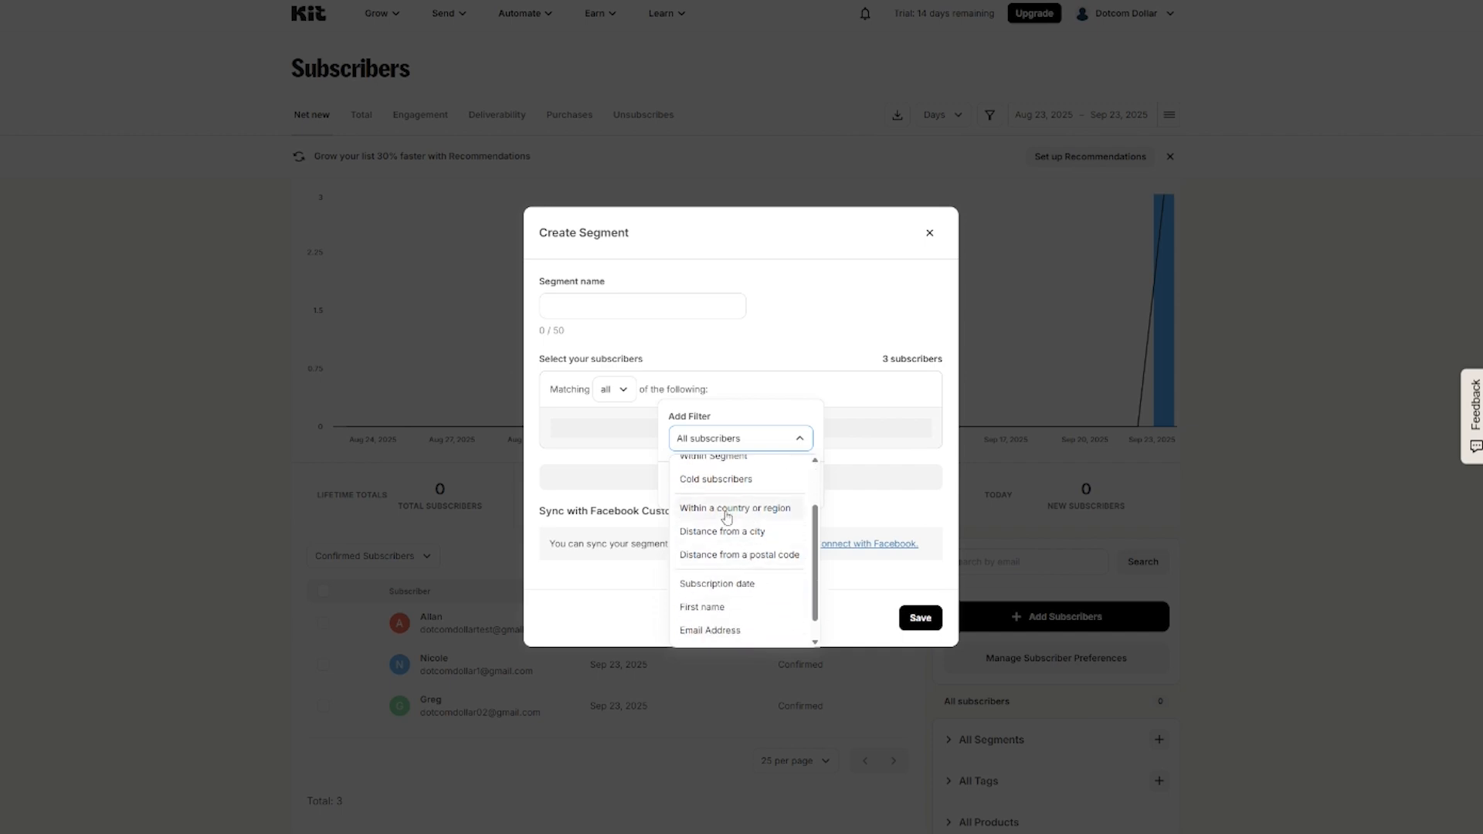
{"action": "left_click", "coordinate": [726, 514]}
{"action": "left_click", "coordinate": [722, 480]}
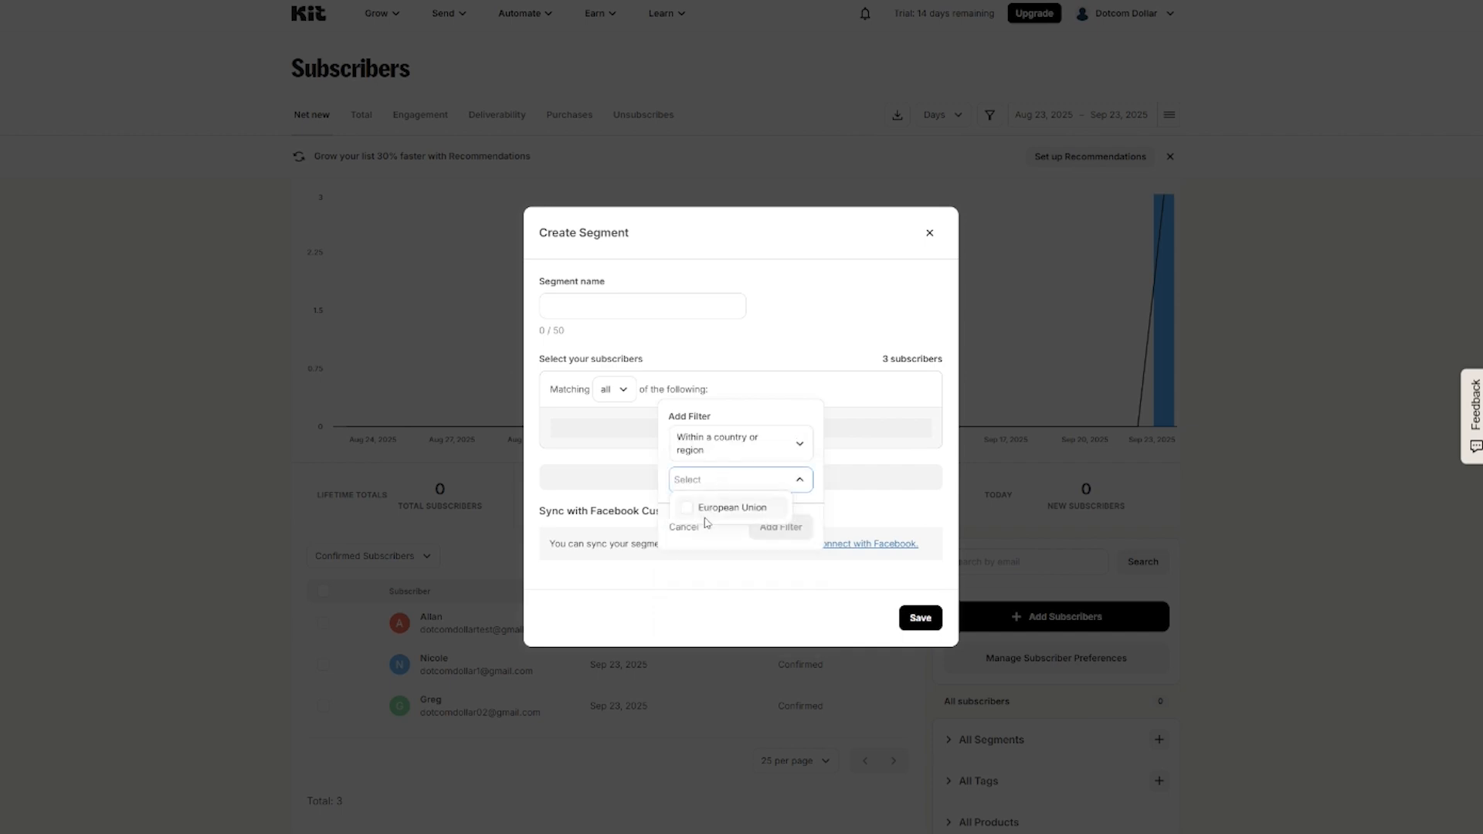
{"action": "left_click", "coordinate": [699, 509]}
{"action": "left_click", "coordinate": [796, 538]}
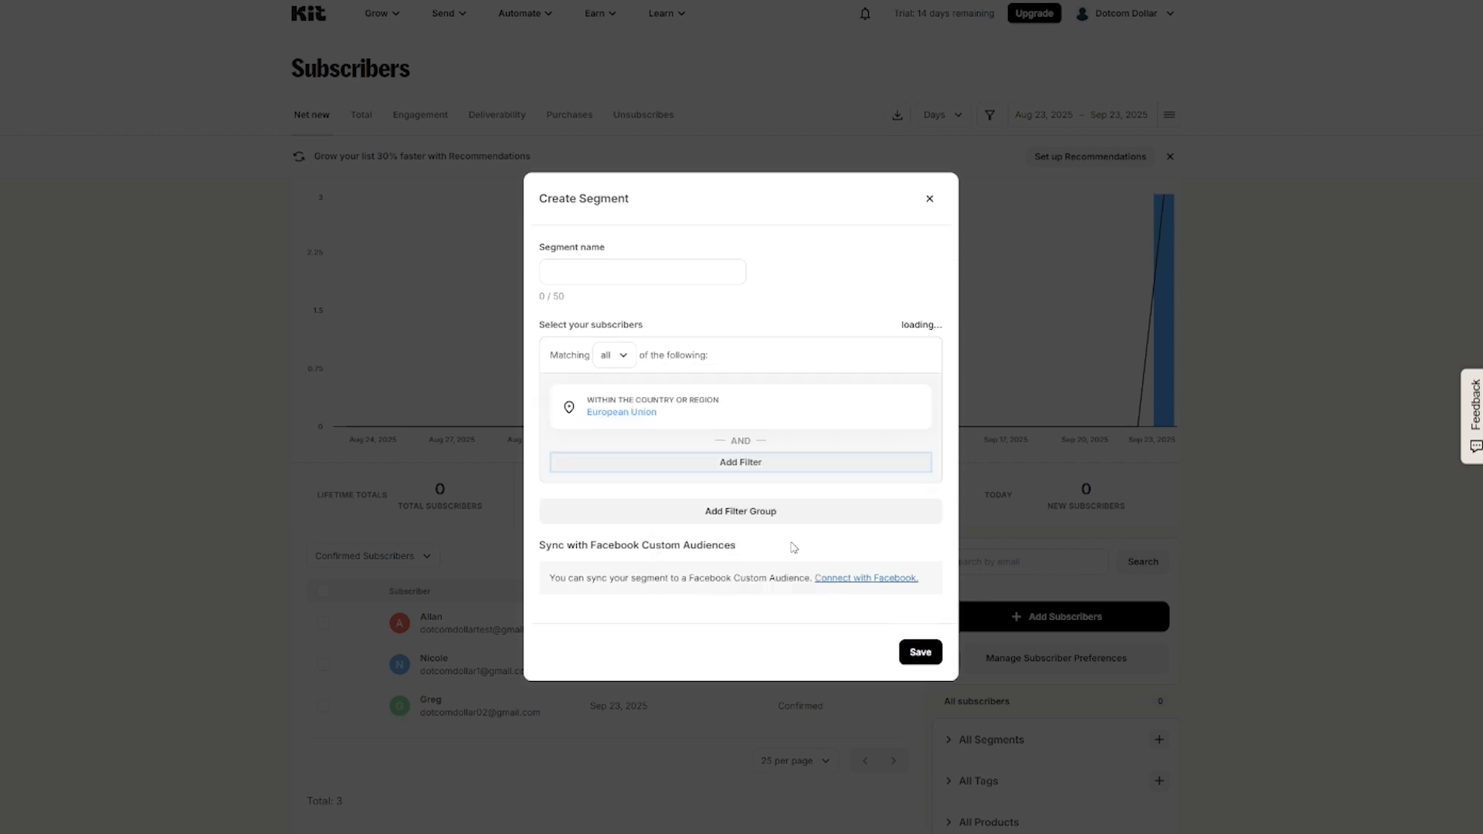
{"action": "left_click", "coordinate": [620, 272]}
{"action": "type", "text": "European Union"}
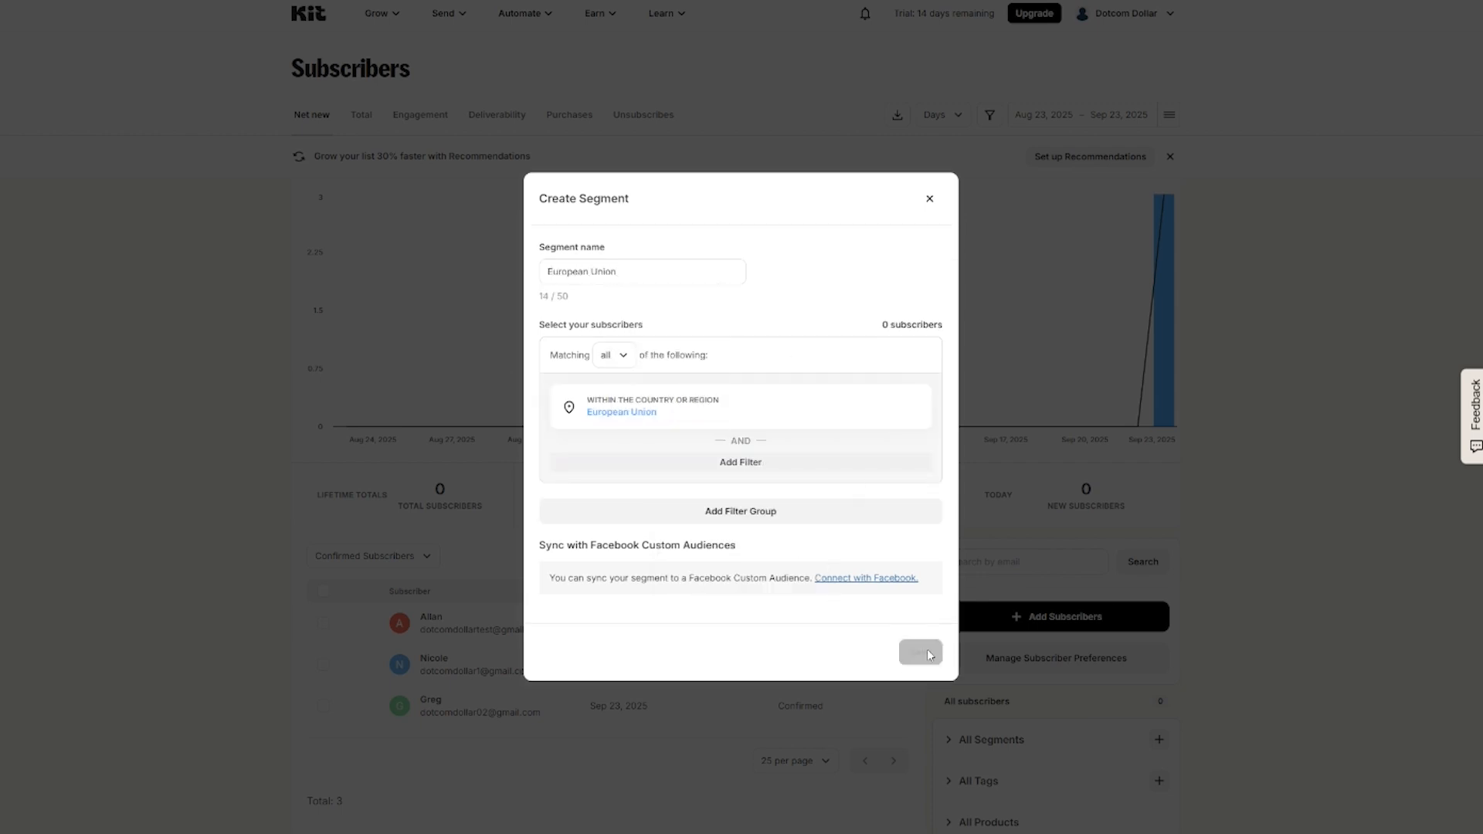
{"action": "left_click", "coordinate": [920, 653]}
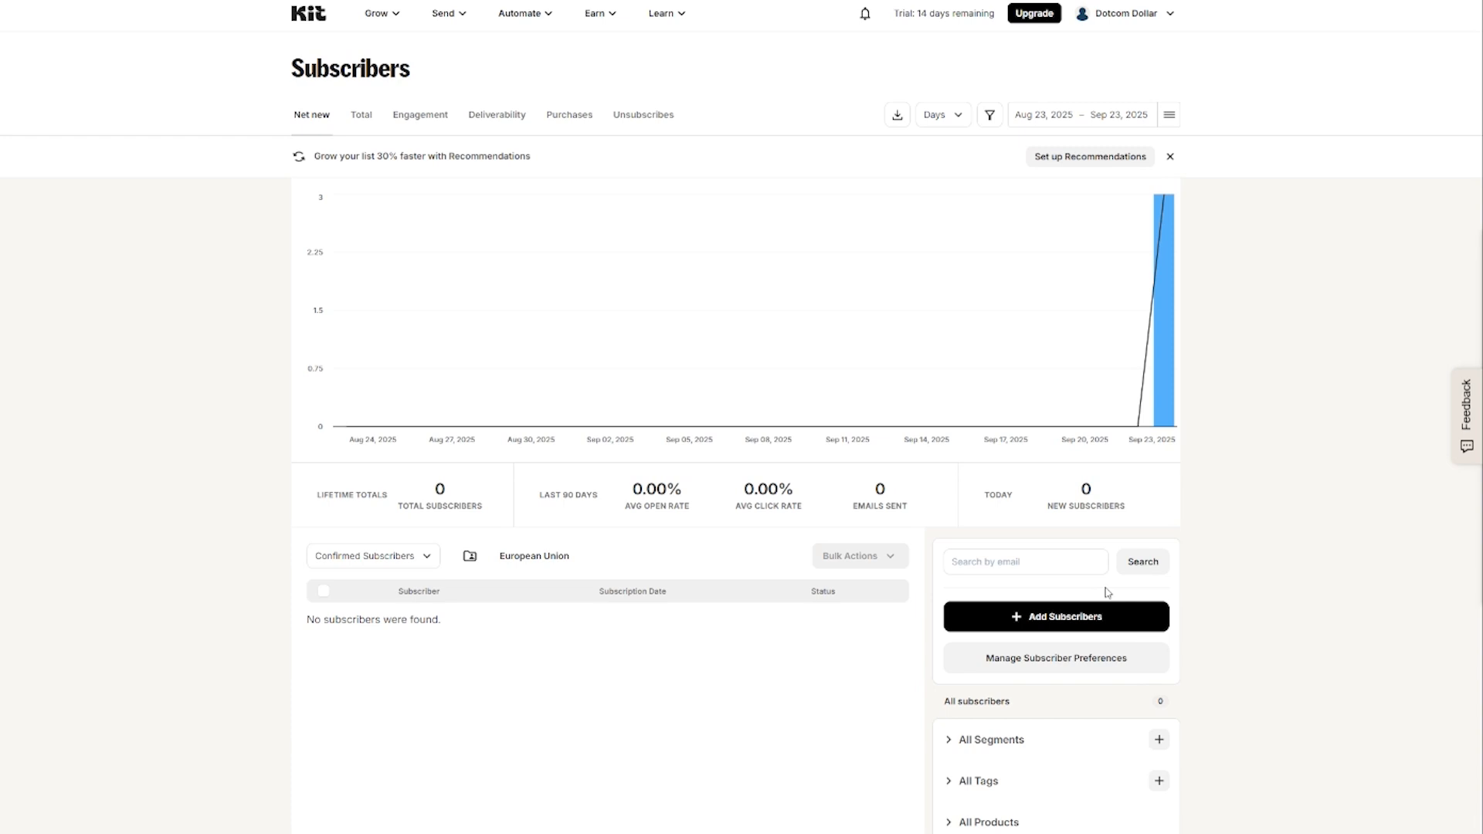
{"action": "scroll", "coordinate": [1038, 646], "scroll_direction": "down", "scroll_amount": 1}
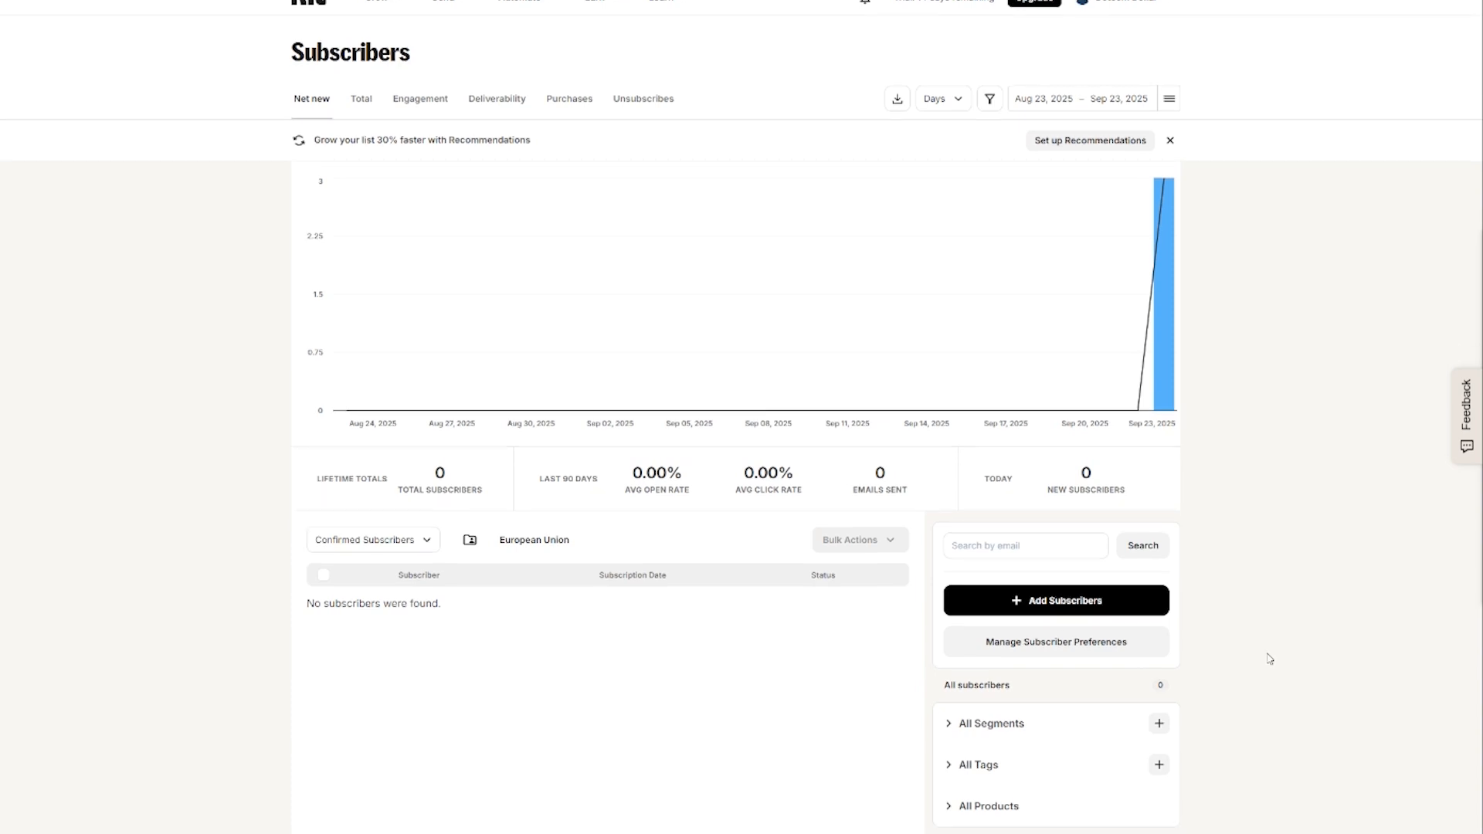
Step: Create a new subscriber tag named 'Youtube'
{"action": "left_click", "coordinate": [1158, 766]}
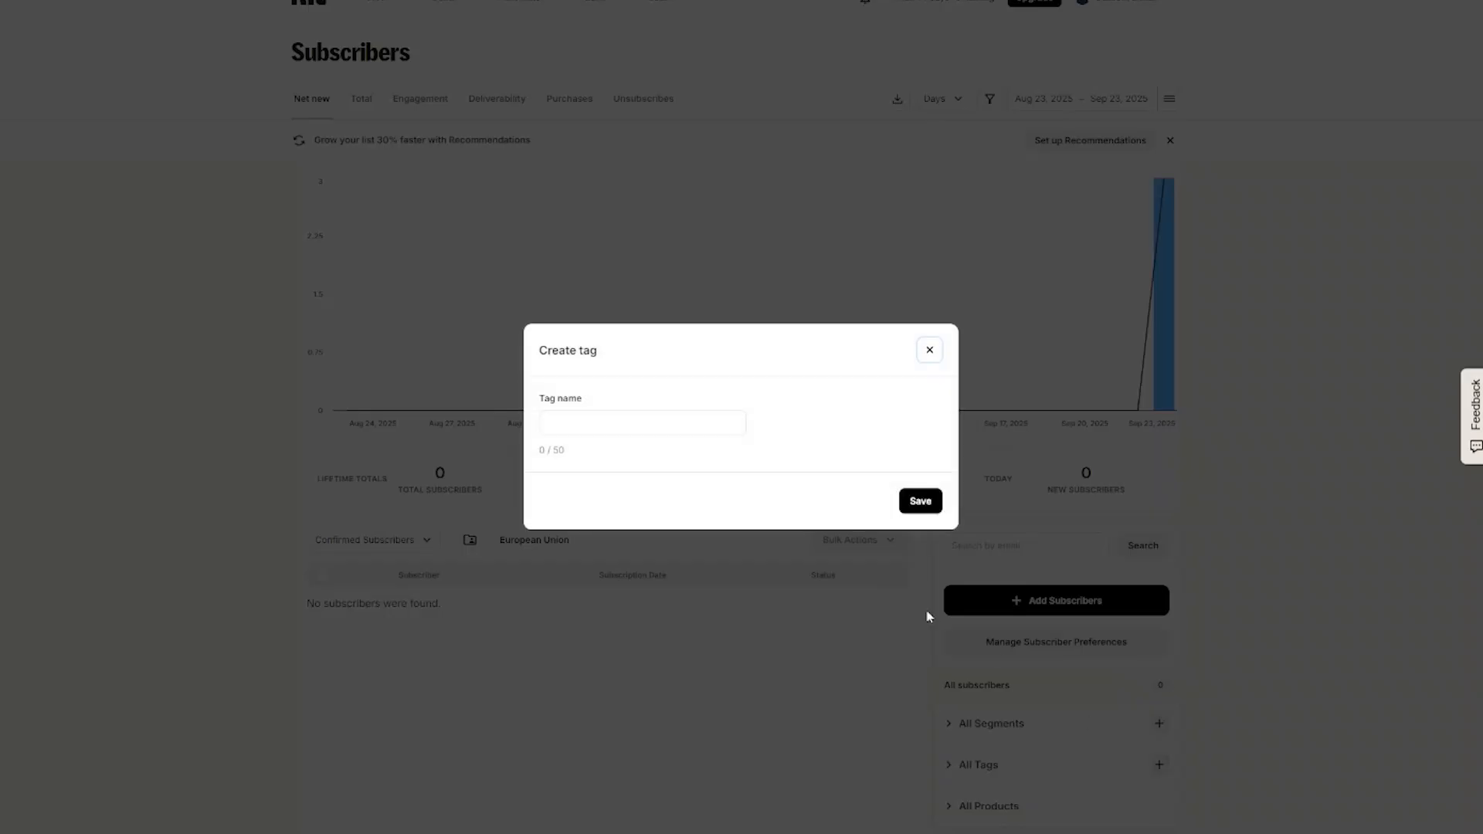
{"action": "left_click", "coordinate": [573, 423]}
{"action": "type", "text": "Youtube"}
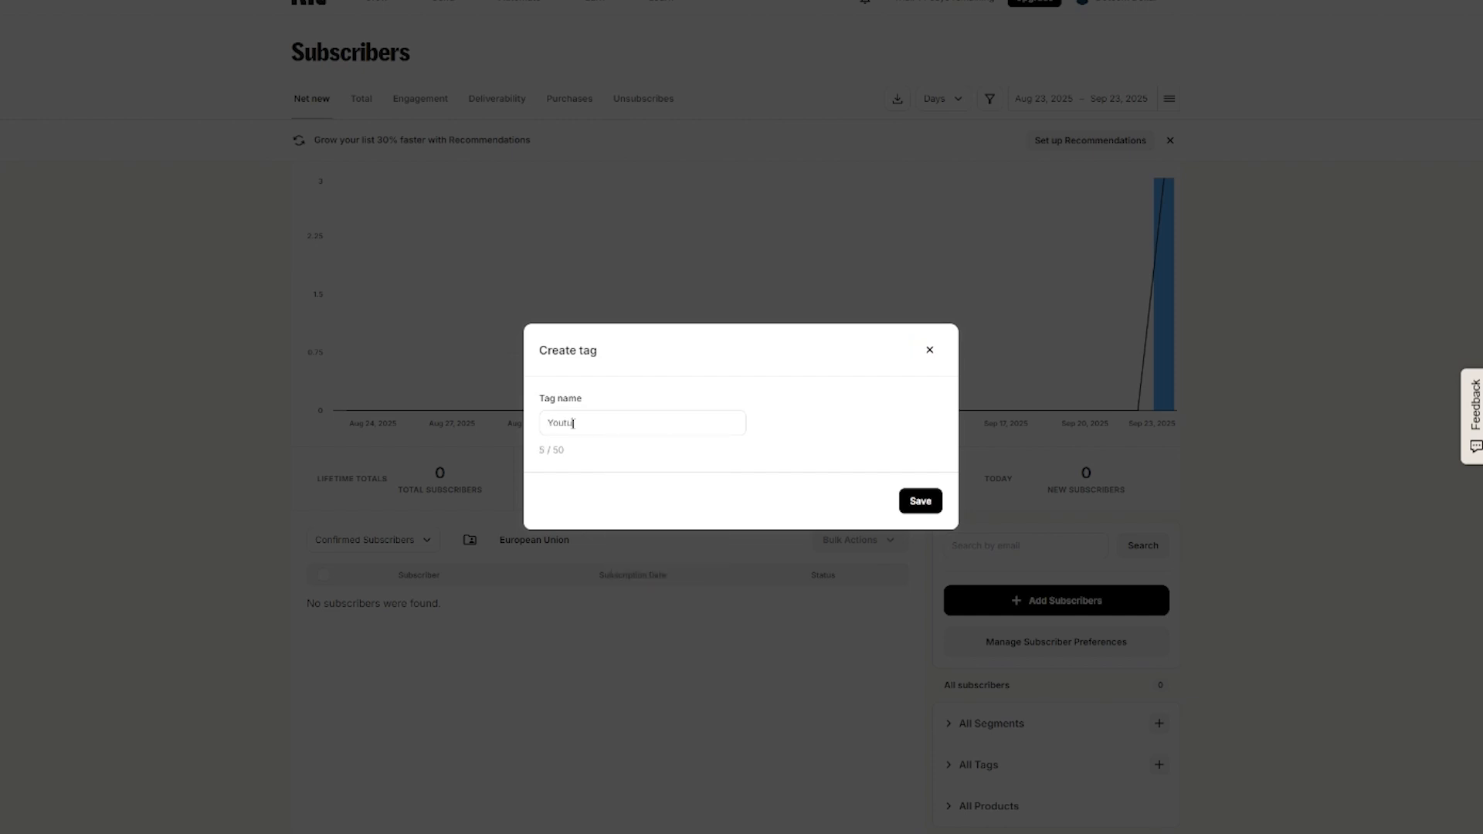
{"action": "left_click", "coordinate": [926, 508]}
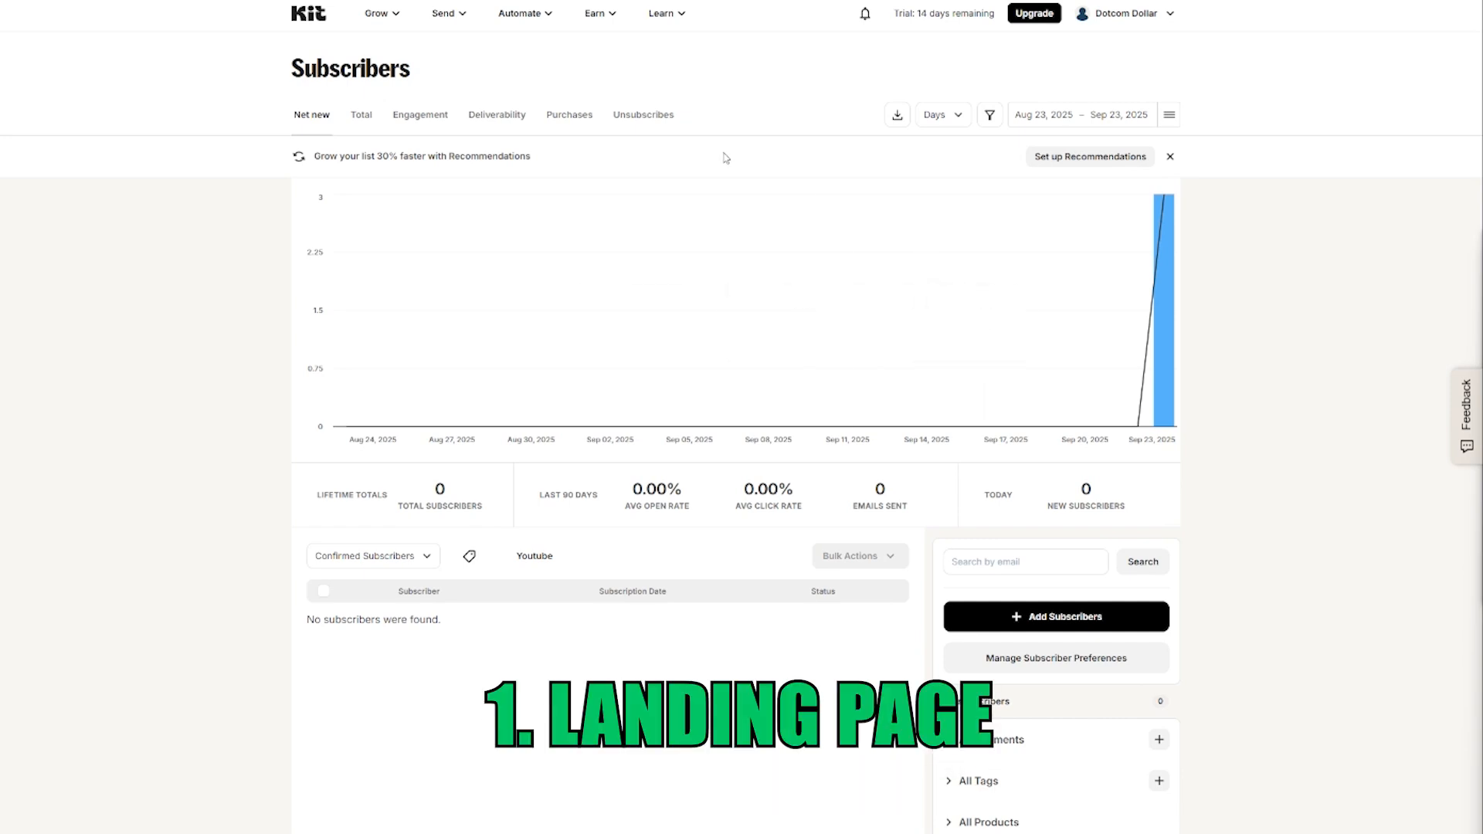
{"action": "left_click", "coordinate": [396, 14]}
Step: Create a landing page from the Park template and remove its beach background image
{"action": "left_click", "coordinate": [454, 238]}
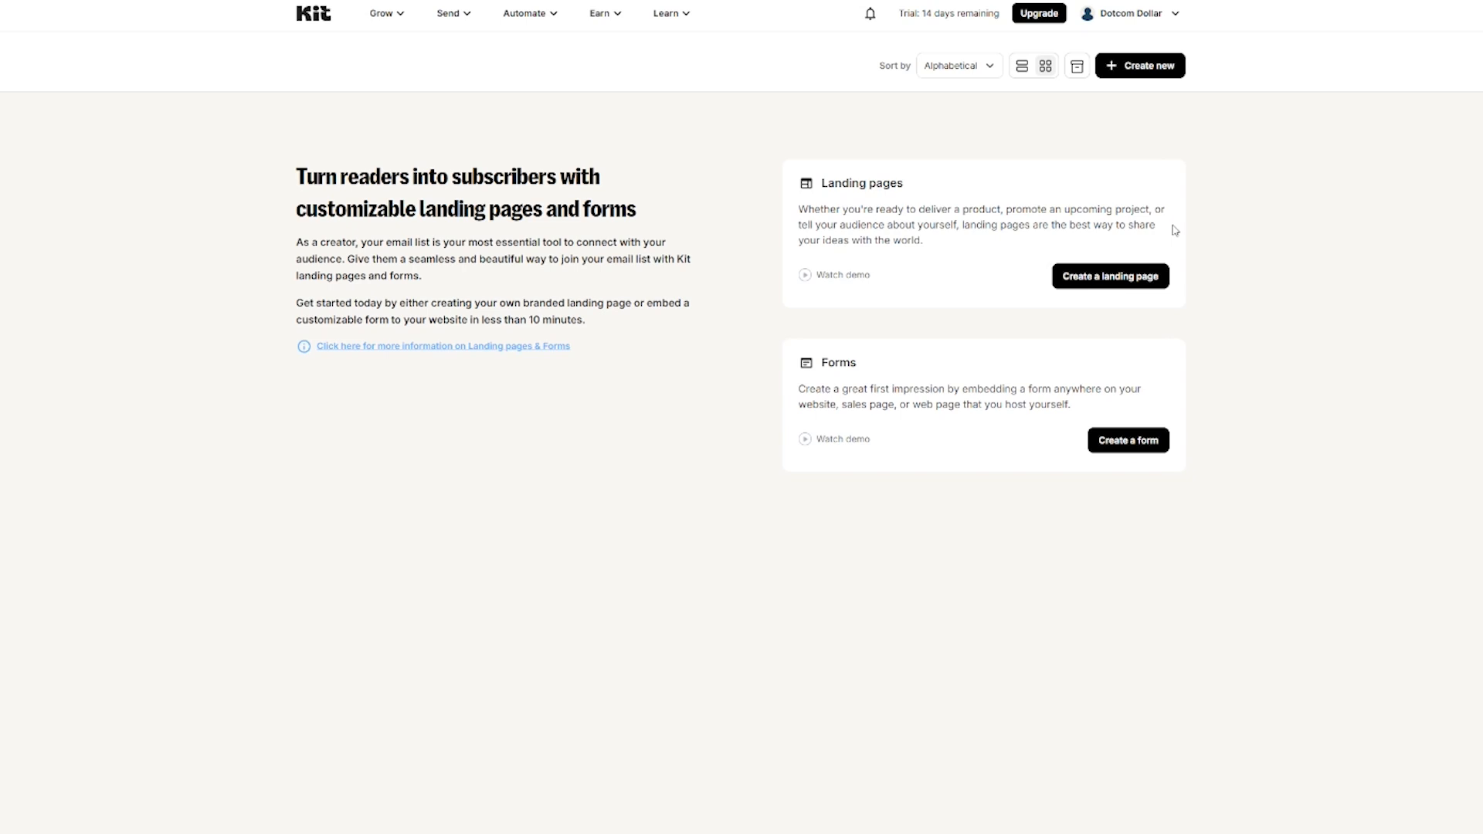
{"action": "left_click", "coordinate": [1150, 277]}
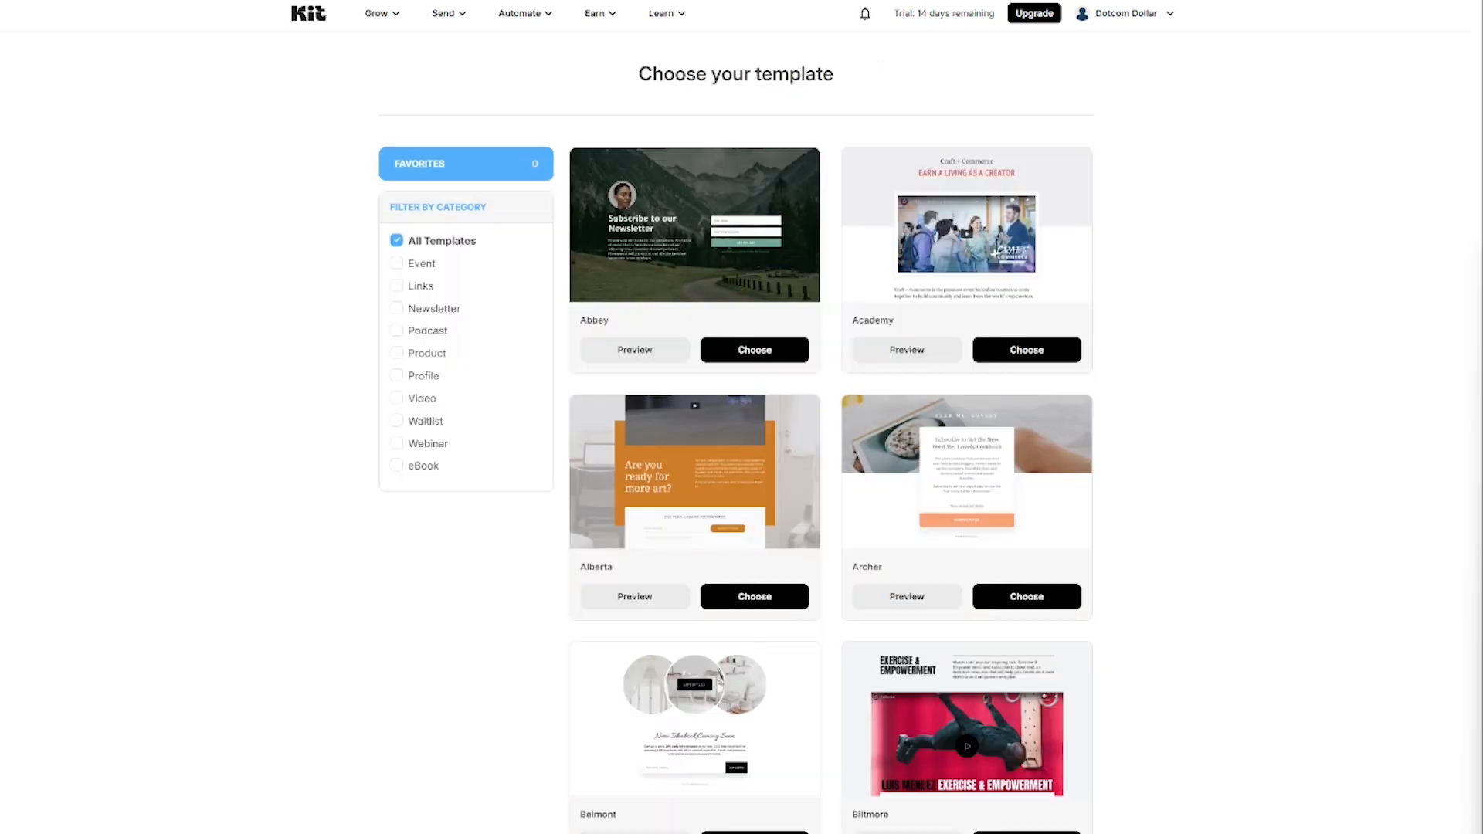
{"action": "scroll", "coordinate": [1276, 410], "scroll_direction": "down", "scroll_amount": 10}
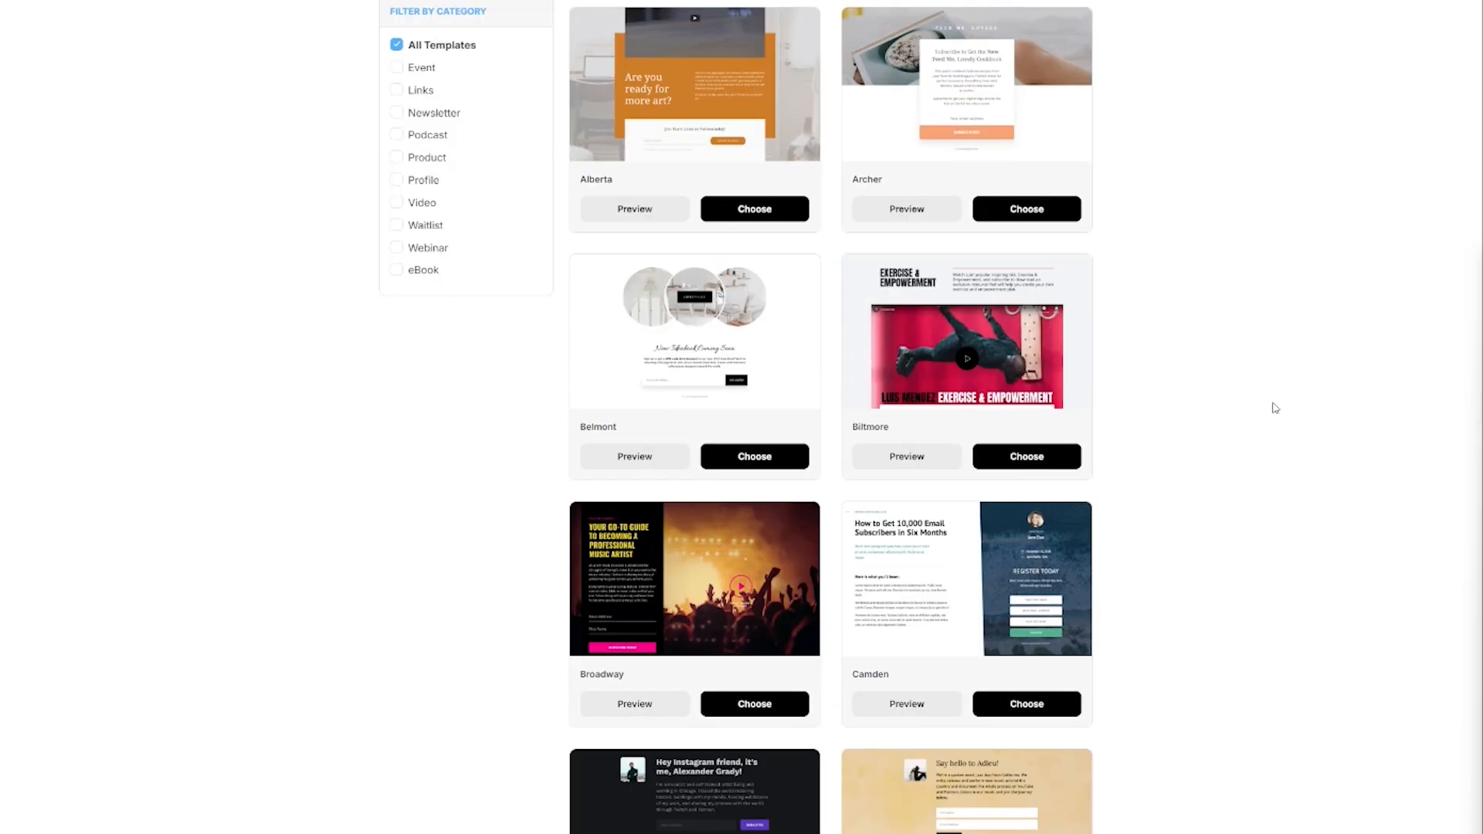
{"action": "scroll", "coordinate": [1282, 407], "scroll_direction": "down", "scroll_amount": 20}
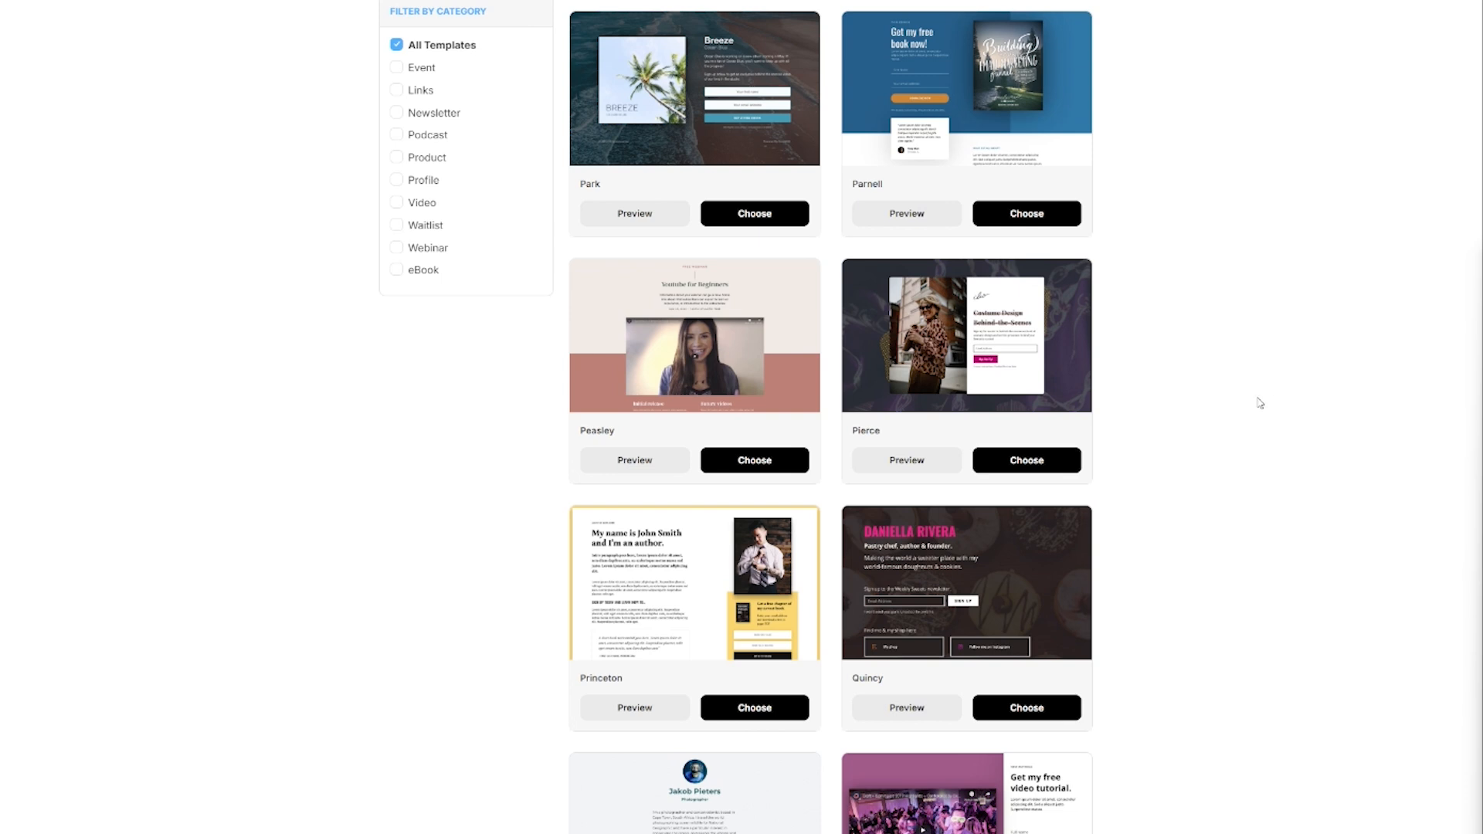
{"action": "left_click", "coordinate": [777, 218]}
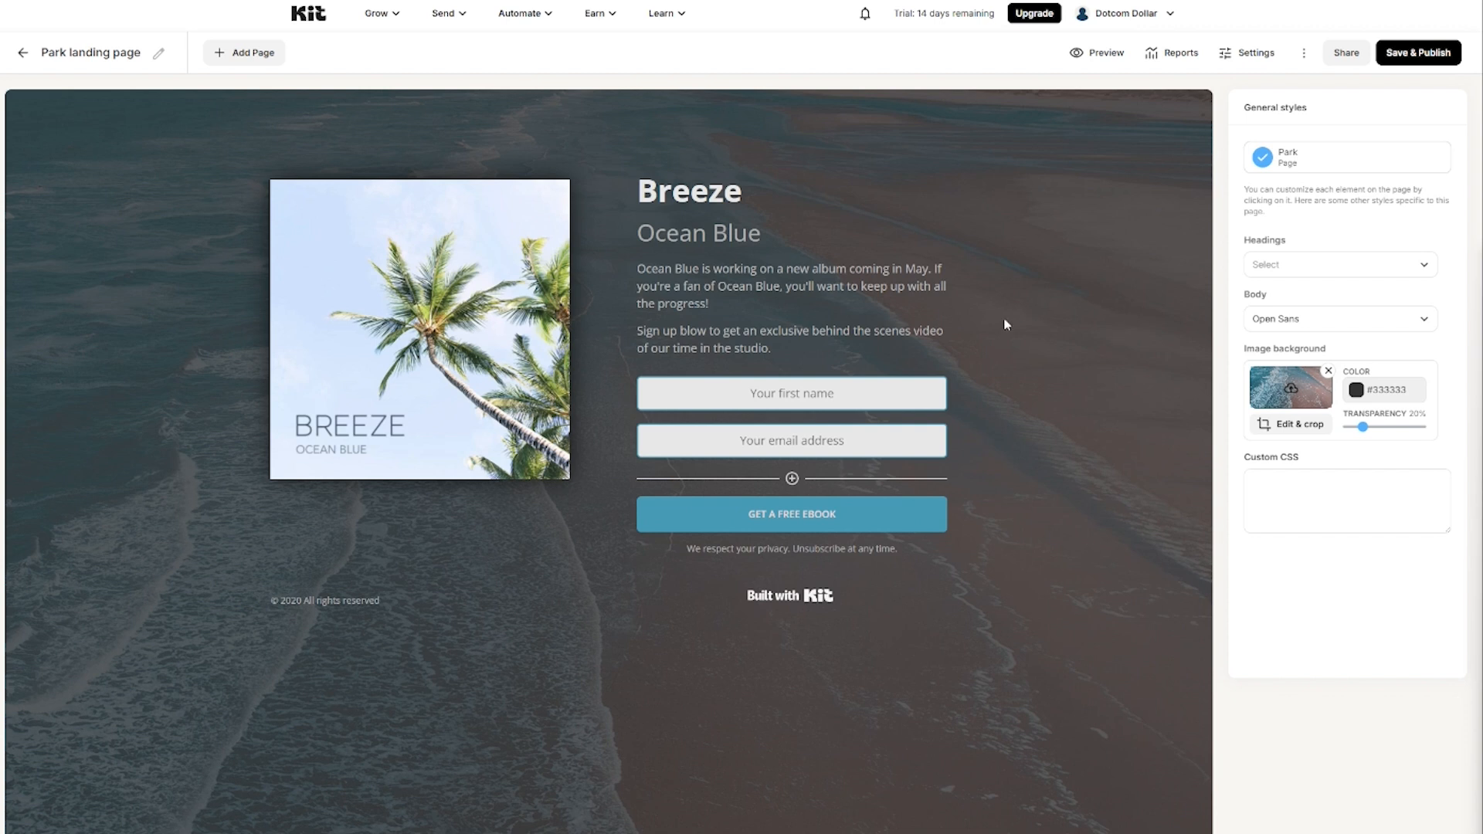
{"action": "left_click", "coordinate": [1329, 373]}
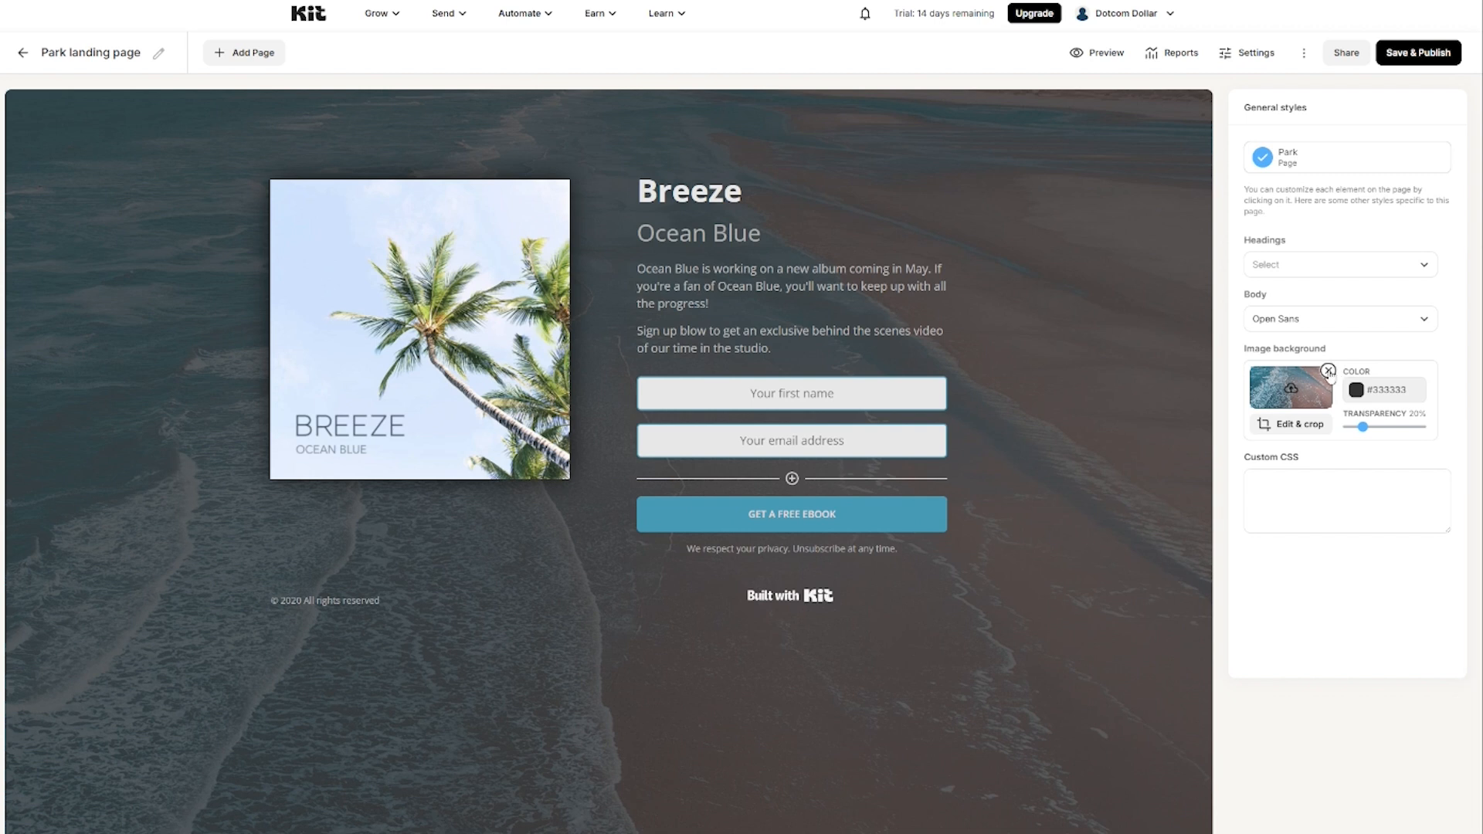
Step: Make the landing page background black #000000 with transparency at 0%
{"action": "left_click", "coordinate": [1356, 389]}
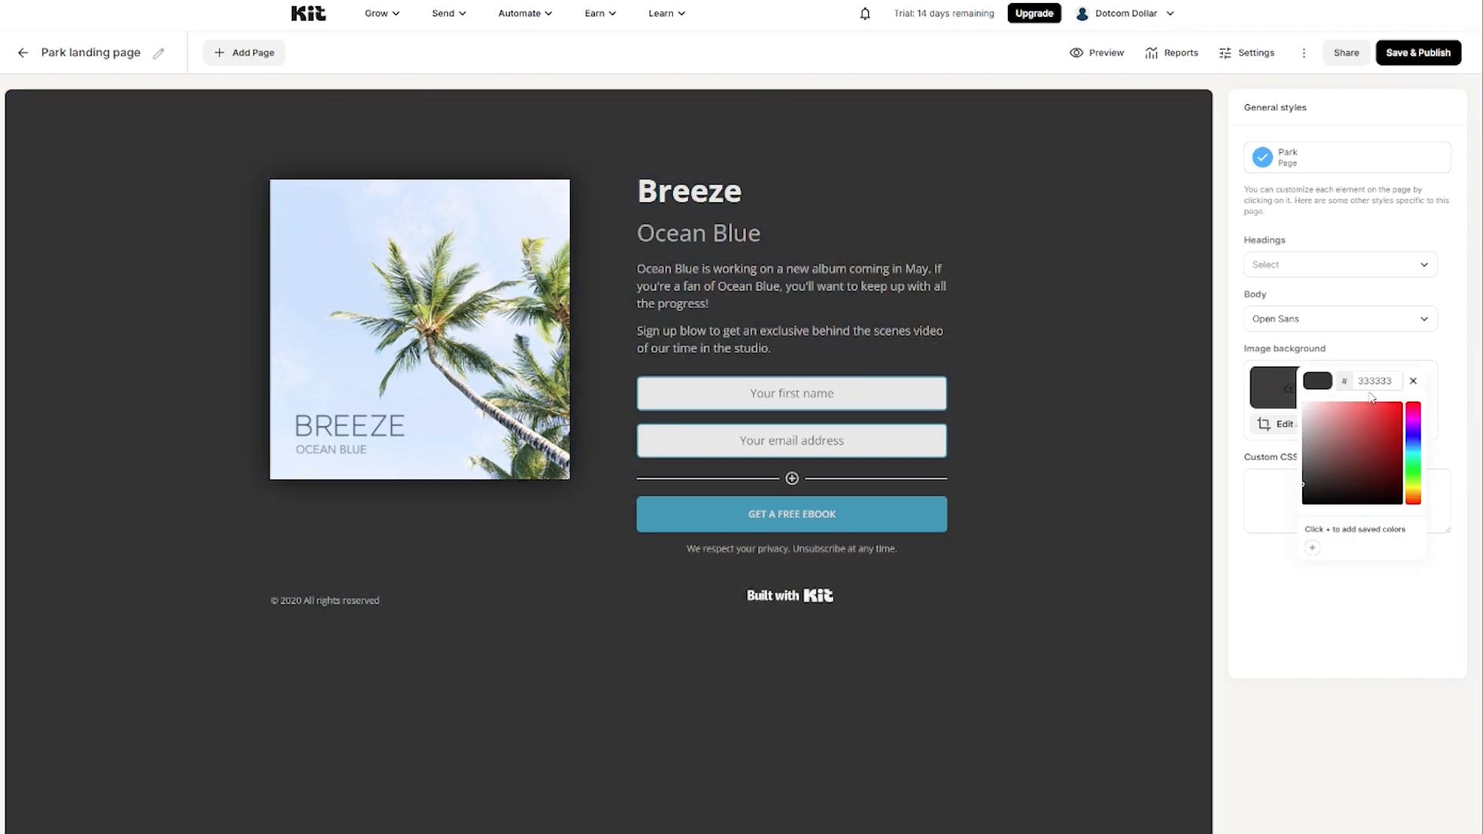
{"action": "left_click_drag", "start_coordinate": [1307, 493], "coordinate": [1303, 511]}
{"action": "left_click", "coordinate": [1235, 485]}
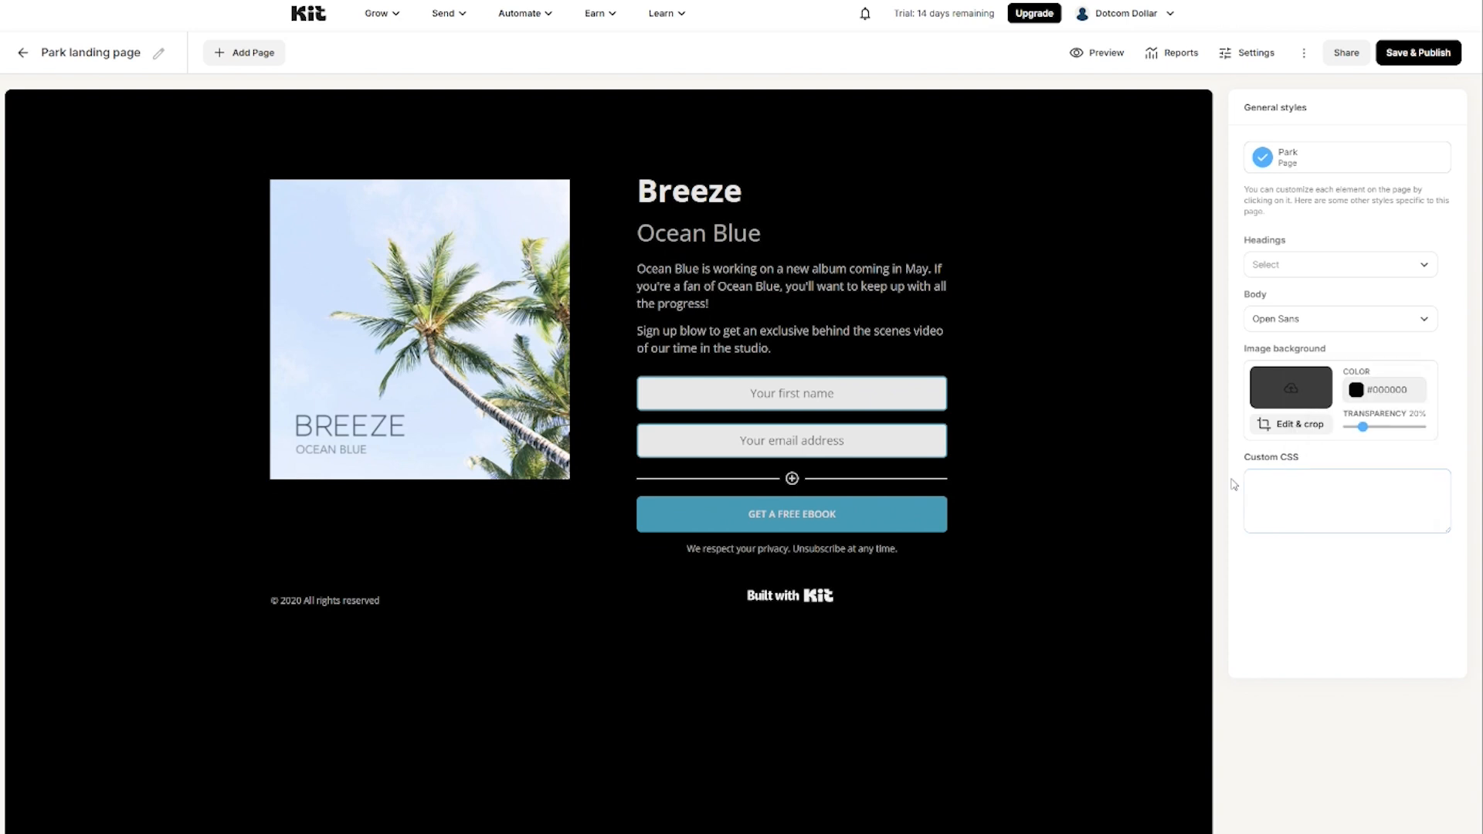
{"action": "left_click_drag", "start_coordinate": [1368, 432], "coordinate": [1331, 433]}
Step: Hide the Built with Kit badge and change the headline to 'FREE BONUS!'
{"action": "left_click", "coordinate": [787, 605]}
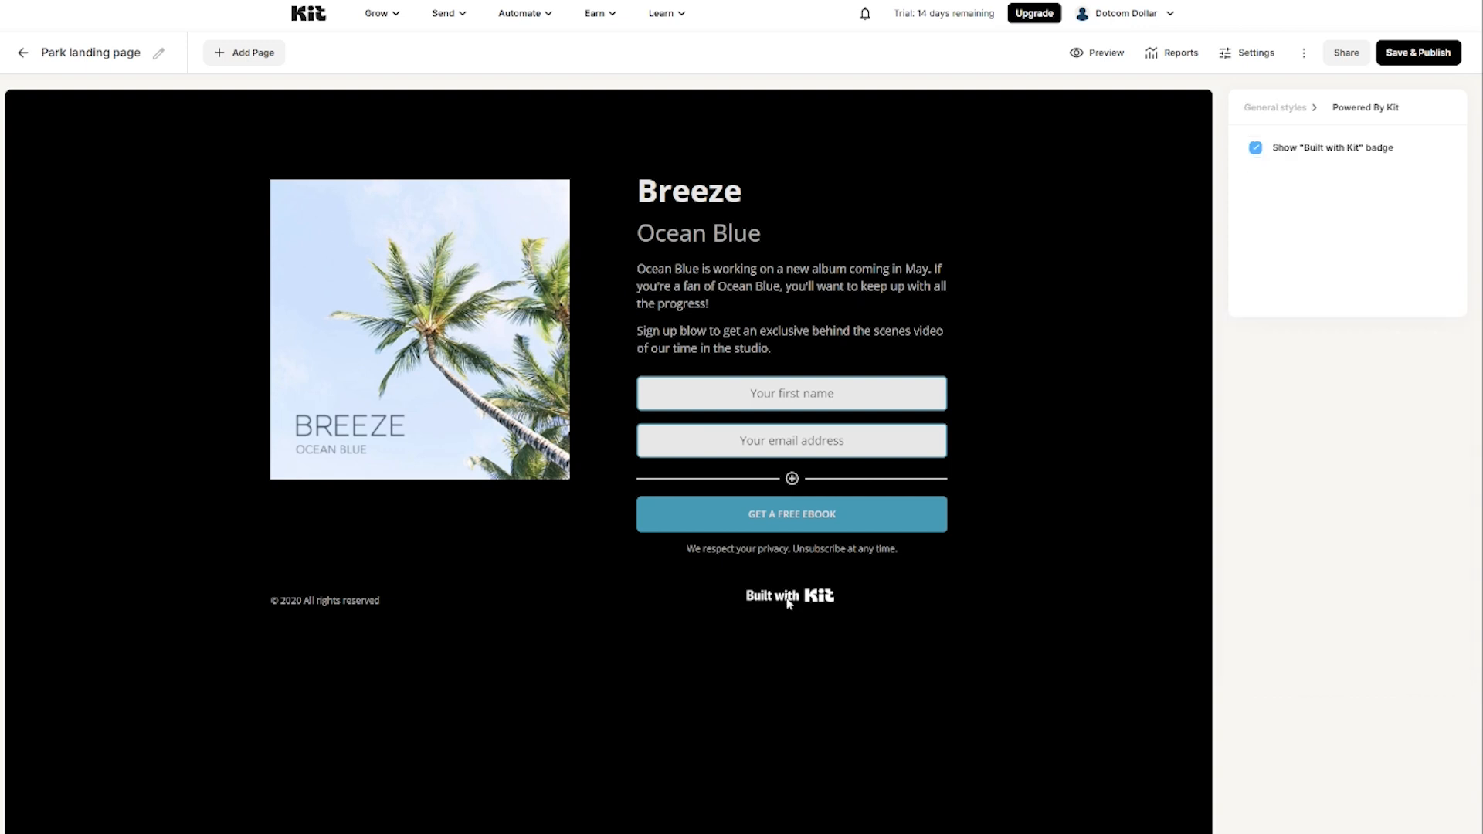
{"action": "left_click", "coordinate": [1257, 153]}
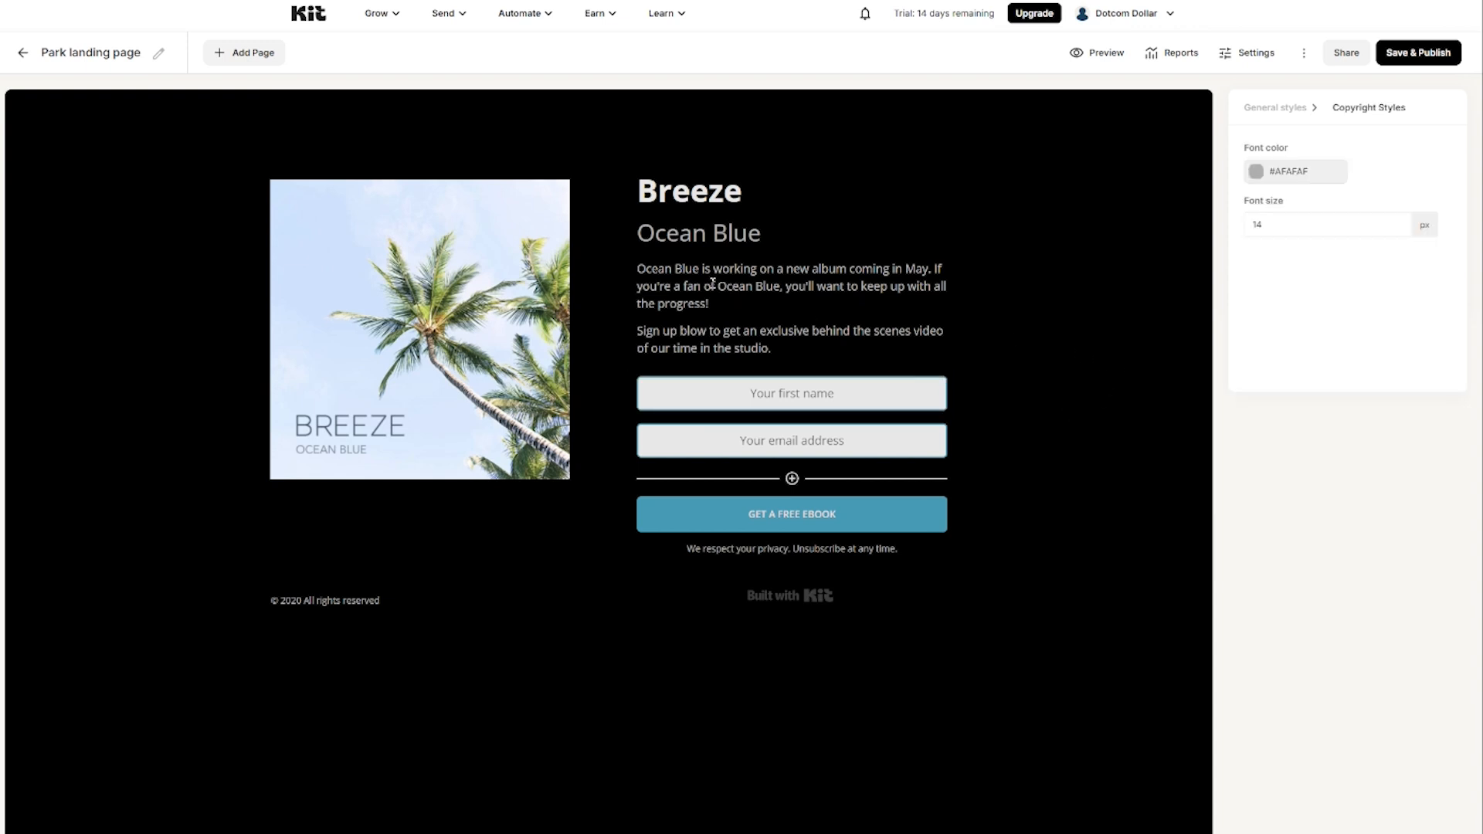
{"action": "left_click", "coordinate": [693, 192]}
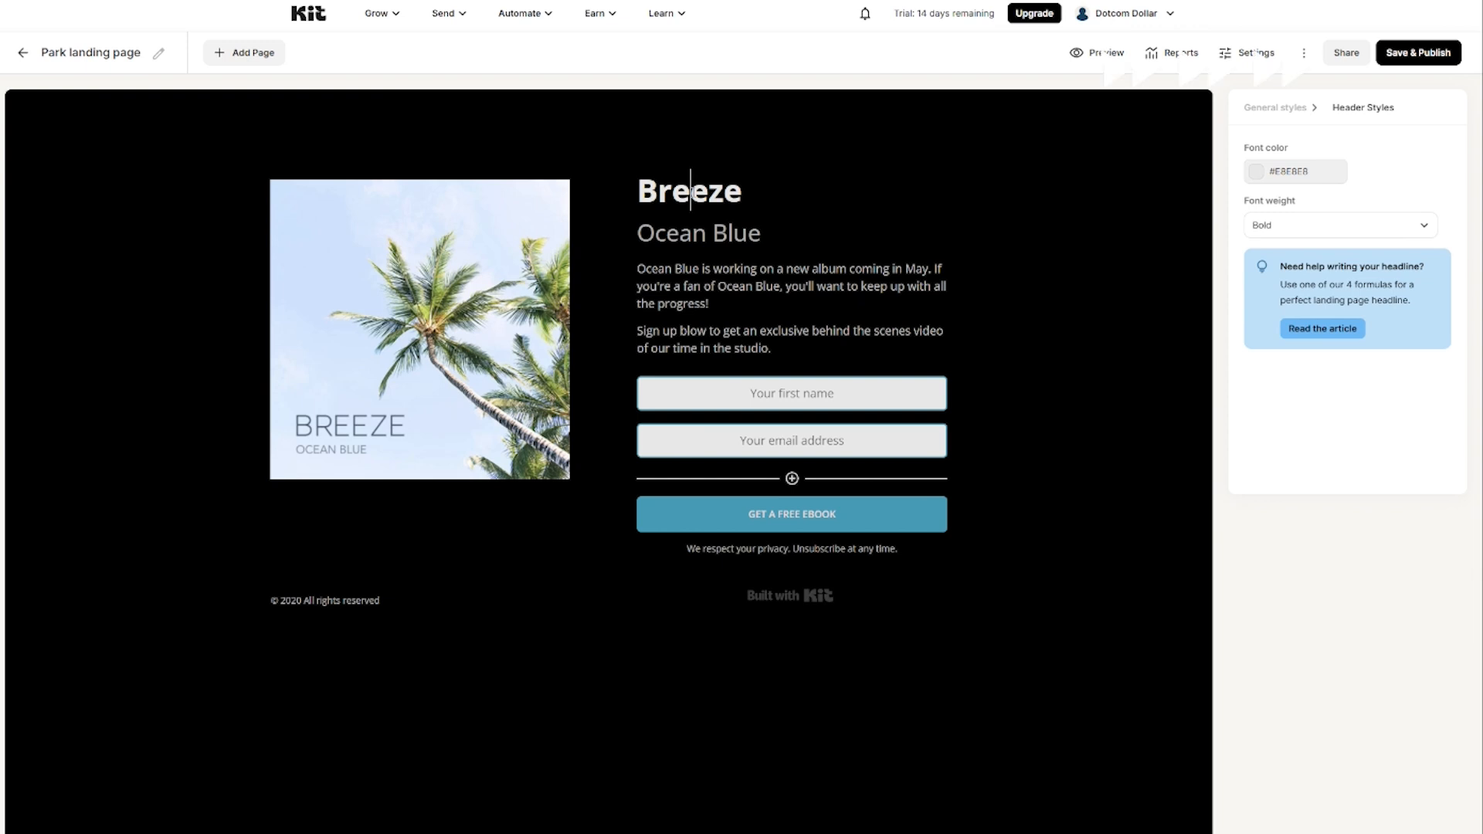
{"action": "double_click", "coordinate": [685, 191]}
{"action": "type", "text": "FREE BONUS!"}
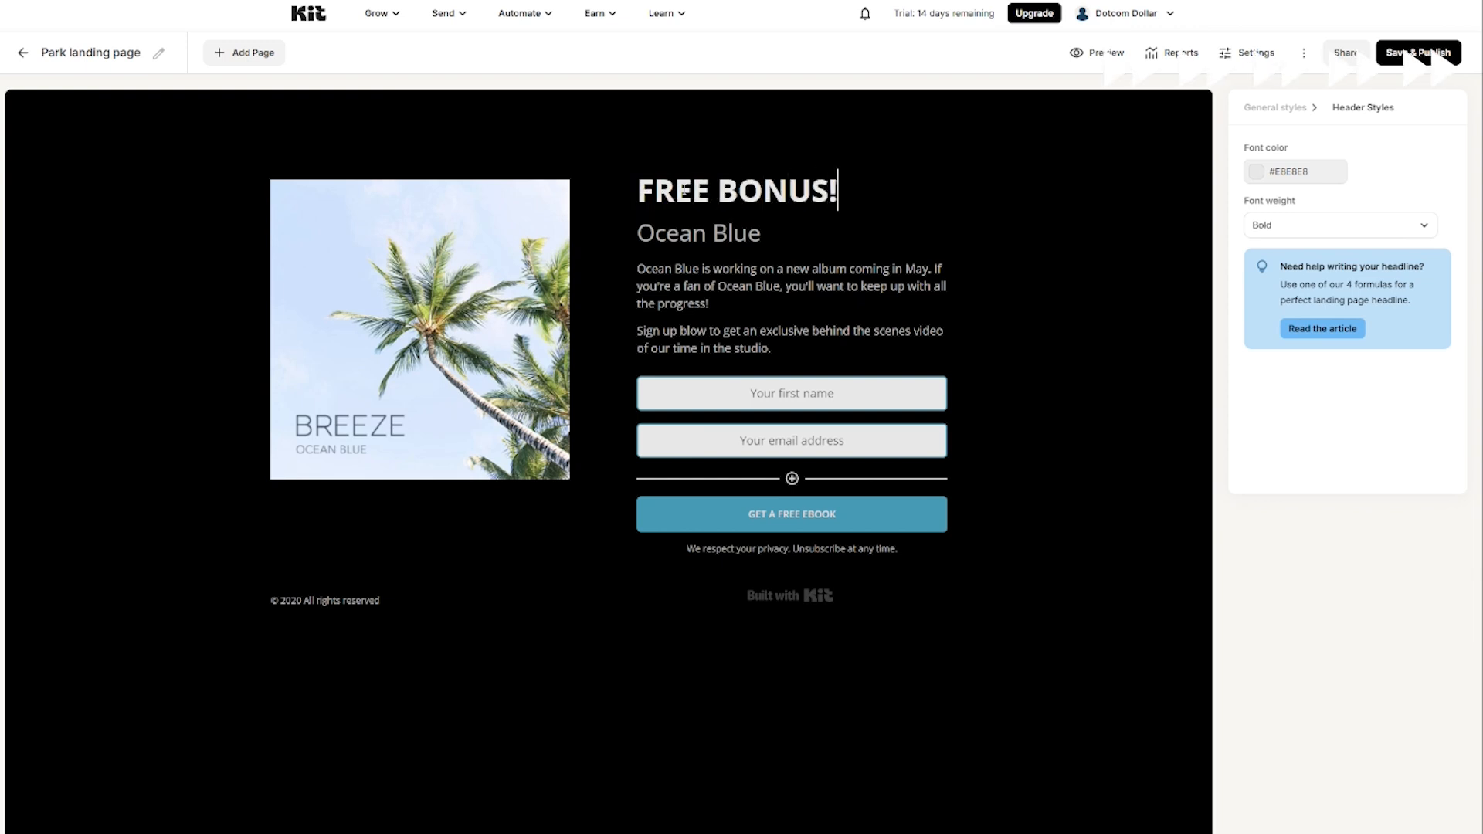
Step: Change the subheading to '8 step guide to creating lead magnets that convert' and delete both body paragraphs
{"action": "triple_click", "coordinate": [644, 234]}
{"action": "type", "text": "8 step guide to creating lead magnets that convert"}
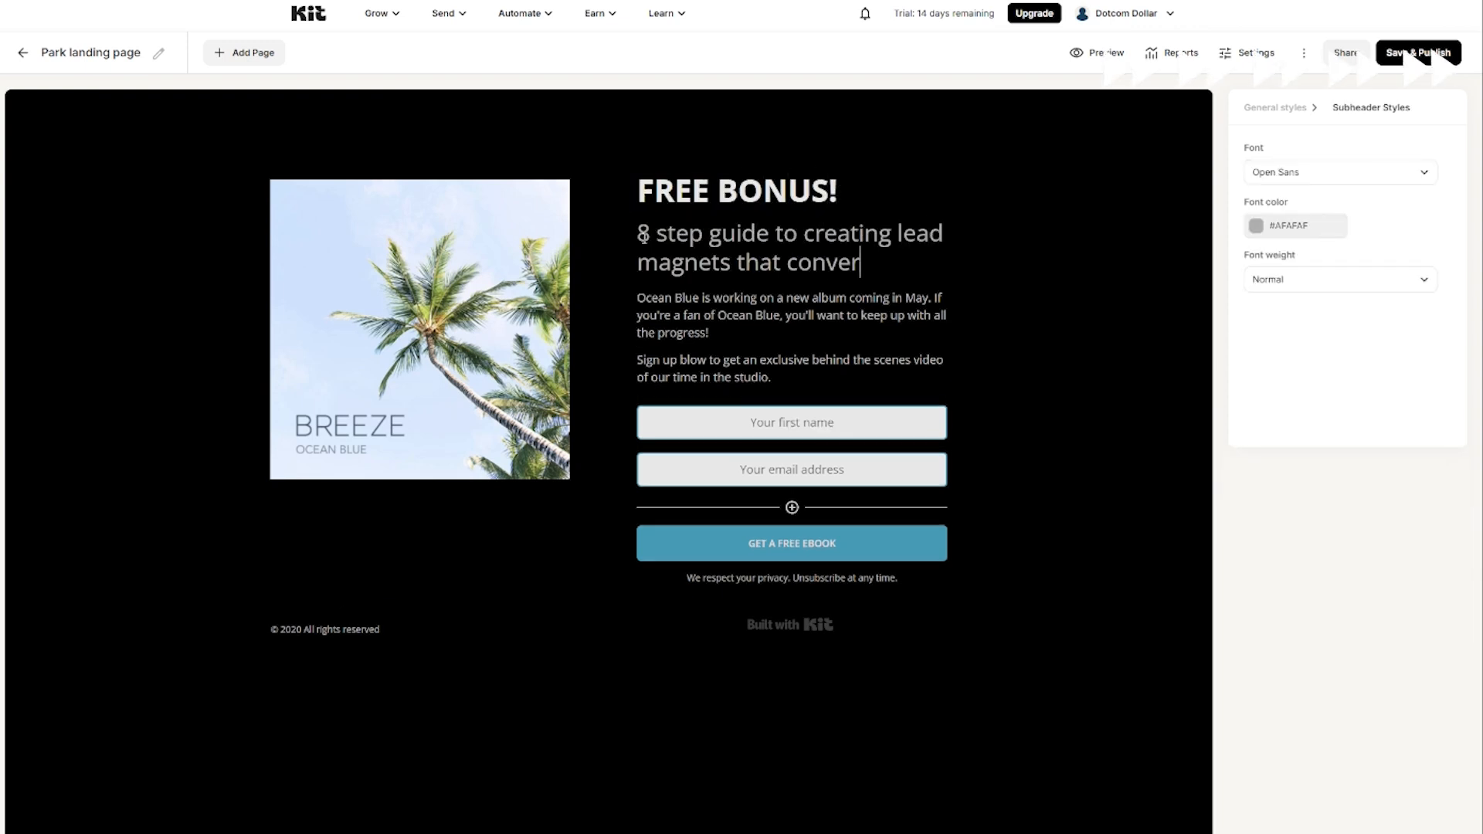
{"action": "triple_click", "coordinate": [638, 352]}
{"action": "left_click_drag", "start_coordinate": [638, 351], "coordinate": [623, 308]}
{"action": "key", "text": "BackSpace"}
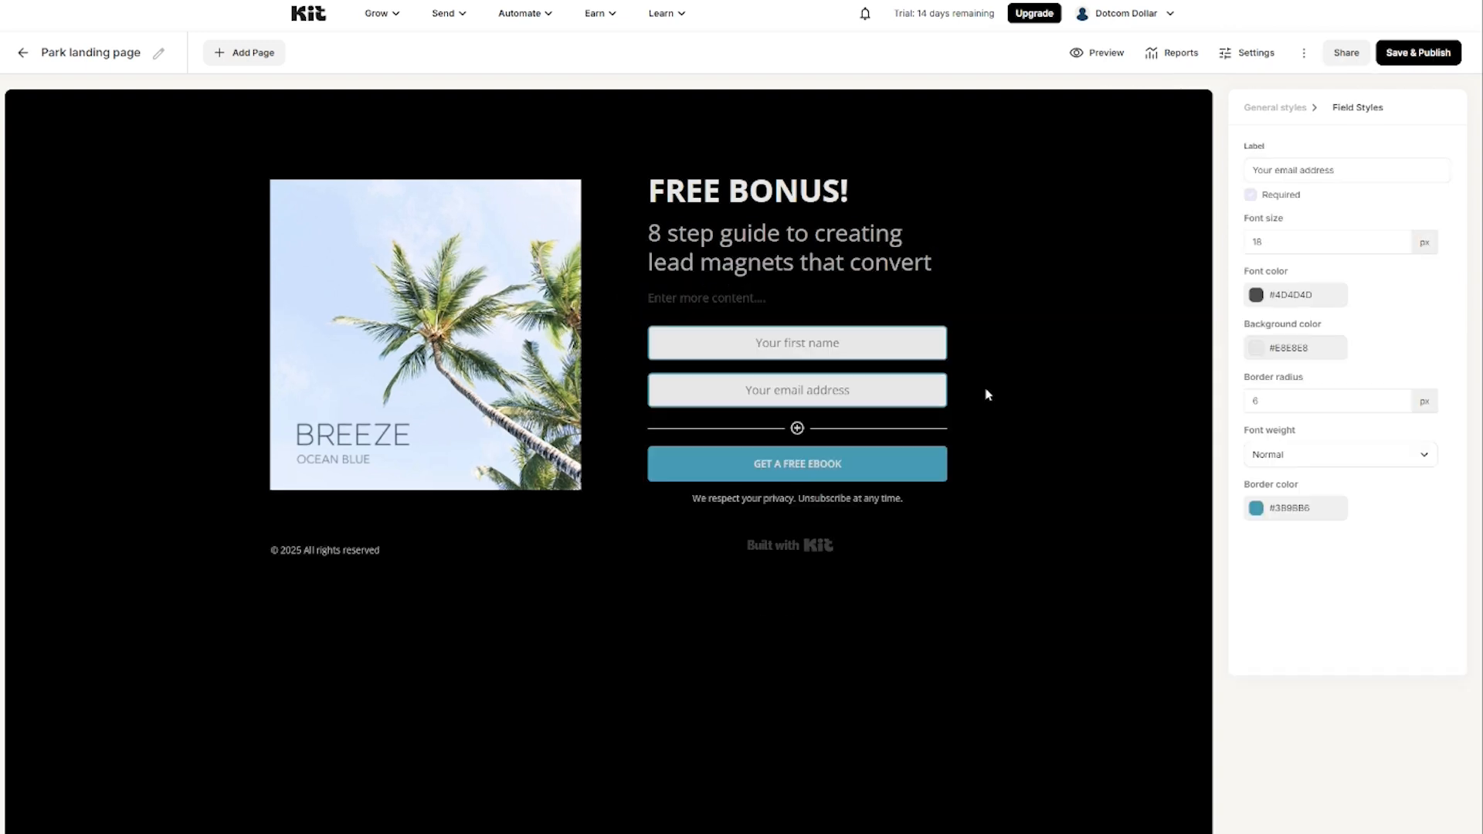
Step: Relabel the signup button 'SEND IT!' and give it the green #1BB742 background
{"action": "left_click", "coordinate": [907, 462]}
{"action": "triple_click", "coordinate": [759, 478]}
{"action": "type", "text": "SEND IT!"}
{"action": "left_click", "coordinate": [1286, 225]}
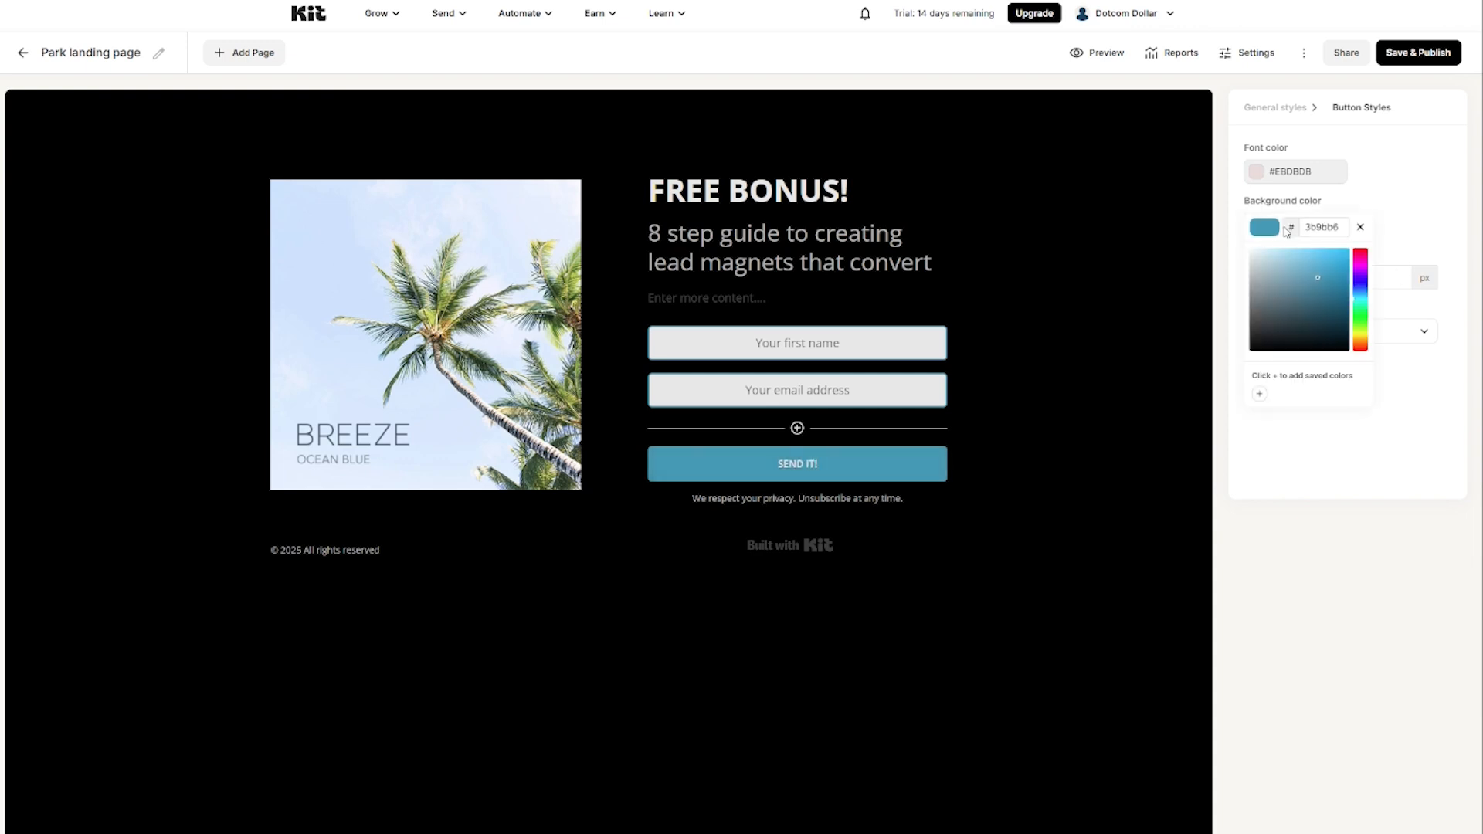
{"action": "double_click", "coordinate": [1319, 227]}
{"action": "key", "text": "ctrl+v"}
Step: Give the form field borders the same #1BB742 green as the button
{"action": "left_click", "coordinate": [797, 390]}
{"action": "left_click", "coordinate": [1263, 511]}
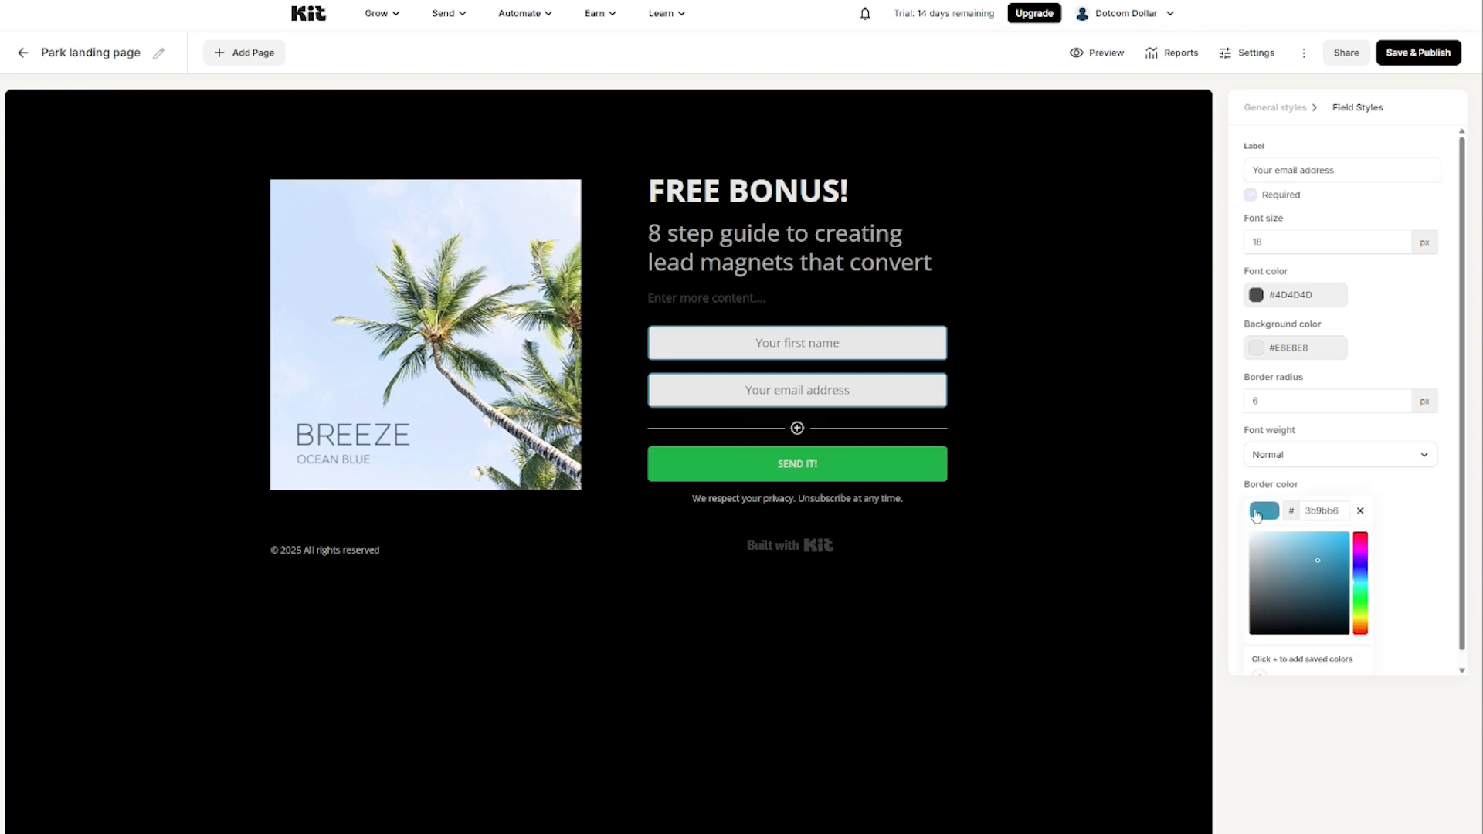
{"action": "double_click", "coordinate": [1322, 510]}
{"action": "type", "text": "18B742"}
{"action": "left_click", "coordinate": [1406, 501]}
{"action": "left_click", "coordinate": [878, 462]}
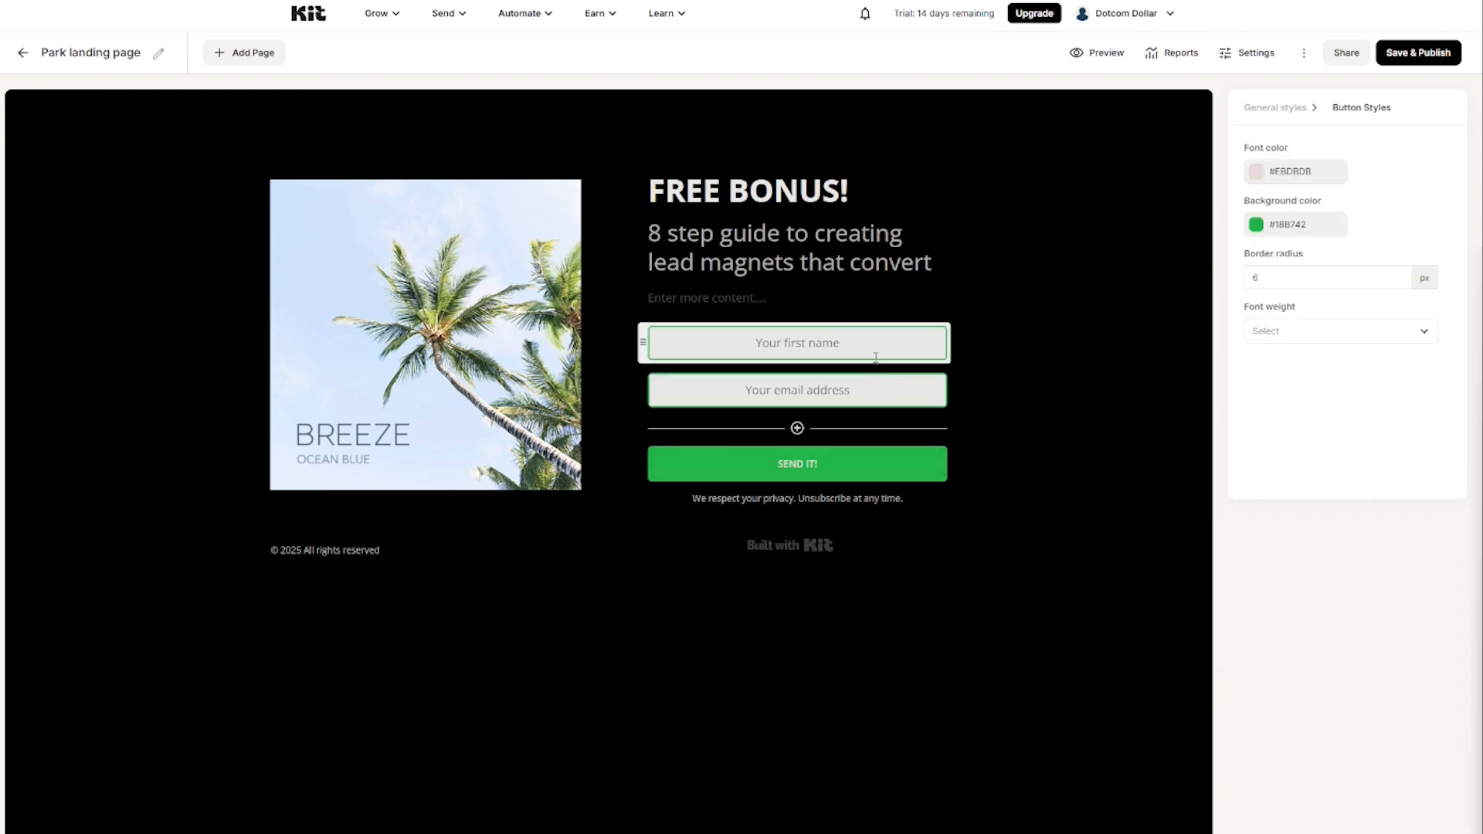
{"action": "left_click", "coordinate": [881, 390]}
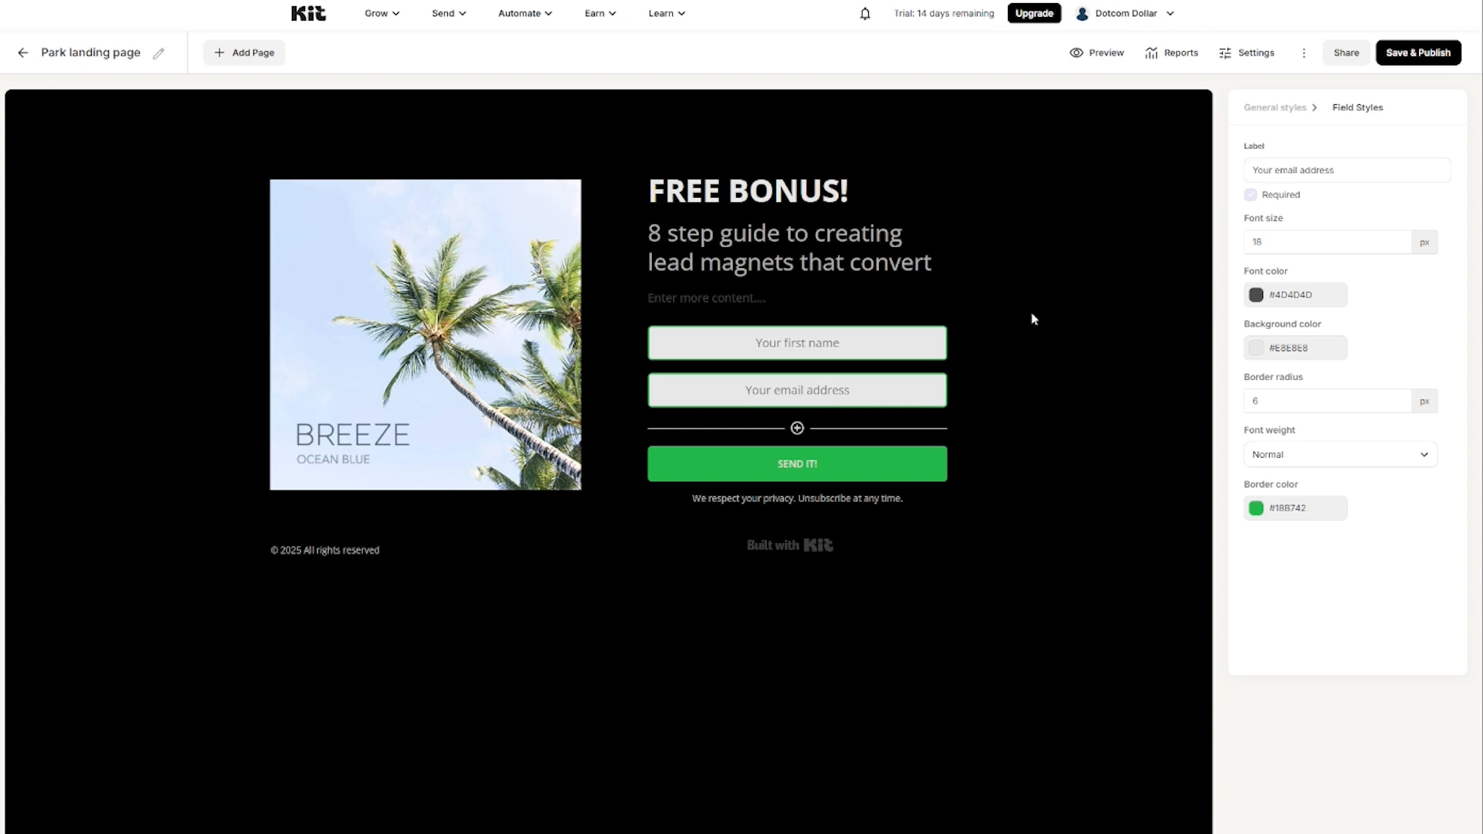
Step: Make the first-name field required, then bring up the palm image's settings
{"action": "left_click", "coordinate": [796, 343]}
{"action": "left_click", "coordinate": [1250, 287]}
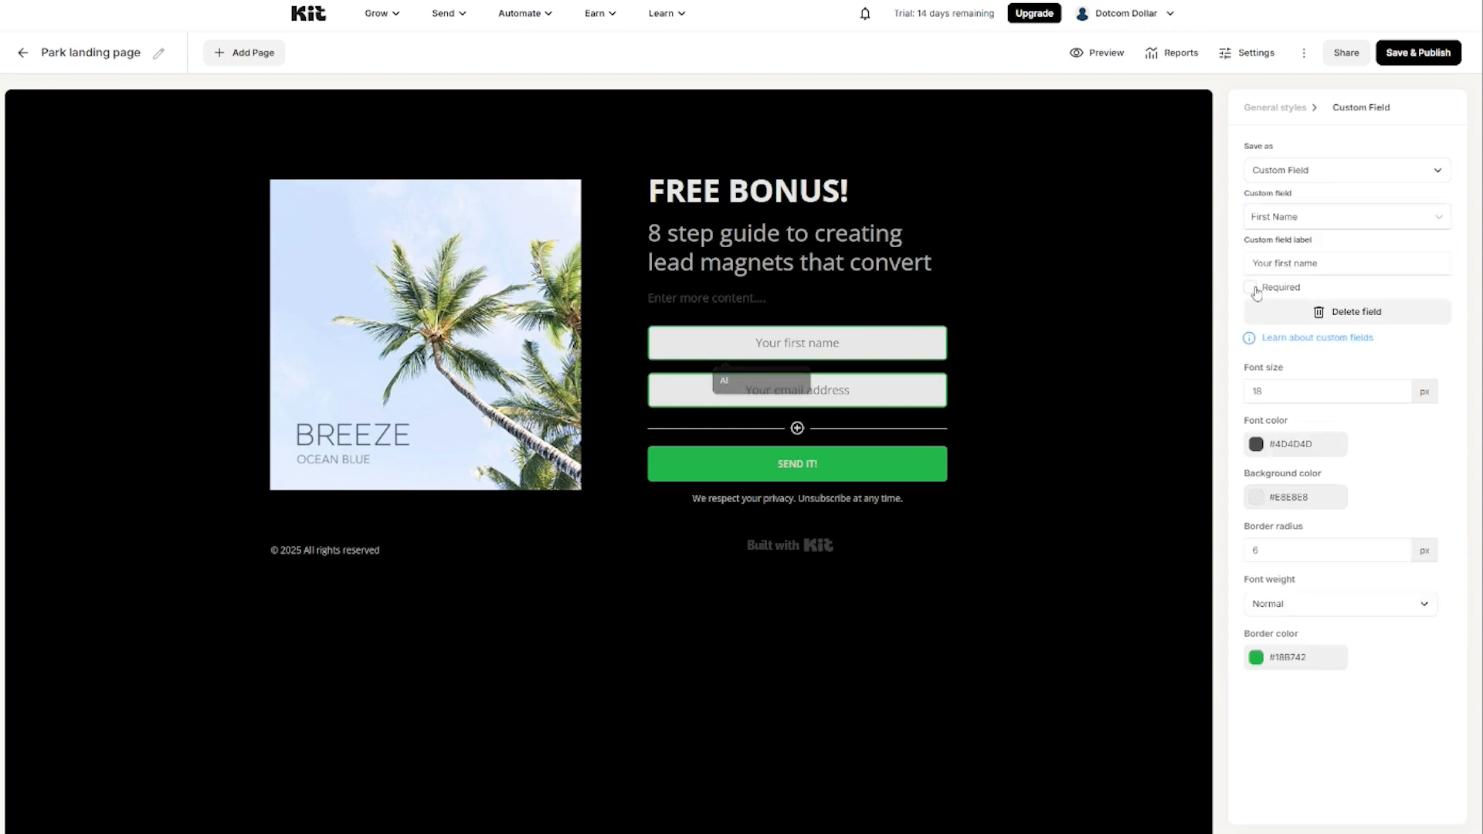
{"action": "left_click", "coordinate": [417, 331]}
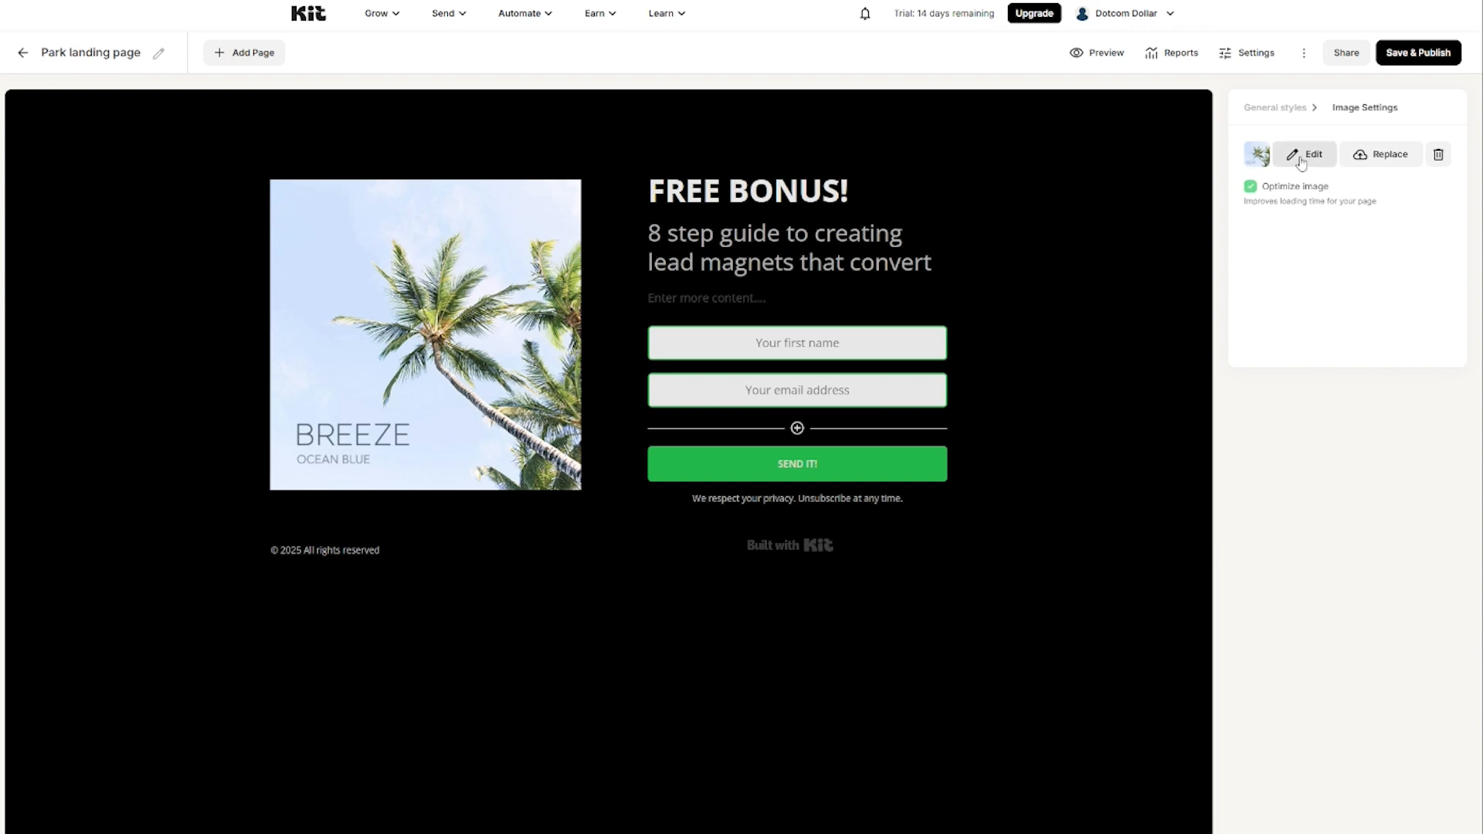
Step: Replace the landing page's palm photo with the uploaded Ebook Cover image
{"action": "left_click", "coordinate": [1387, 159]}
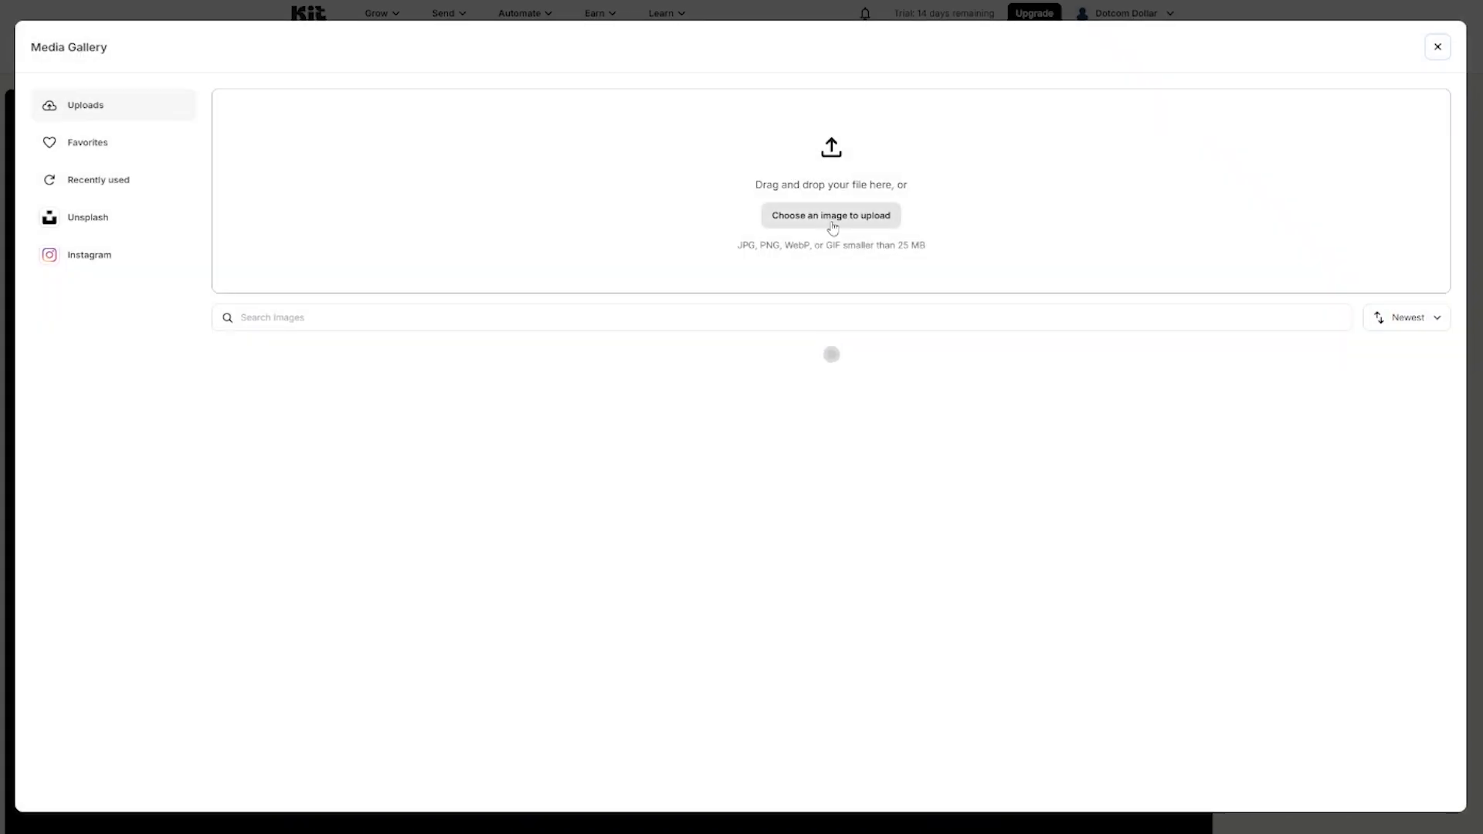
{"action": "left_click", "coordinate": [831, 218]}
{"action": "double_click", "coordinate": [212, 80]}
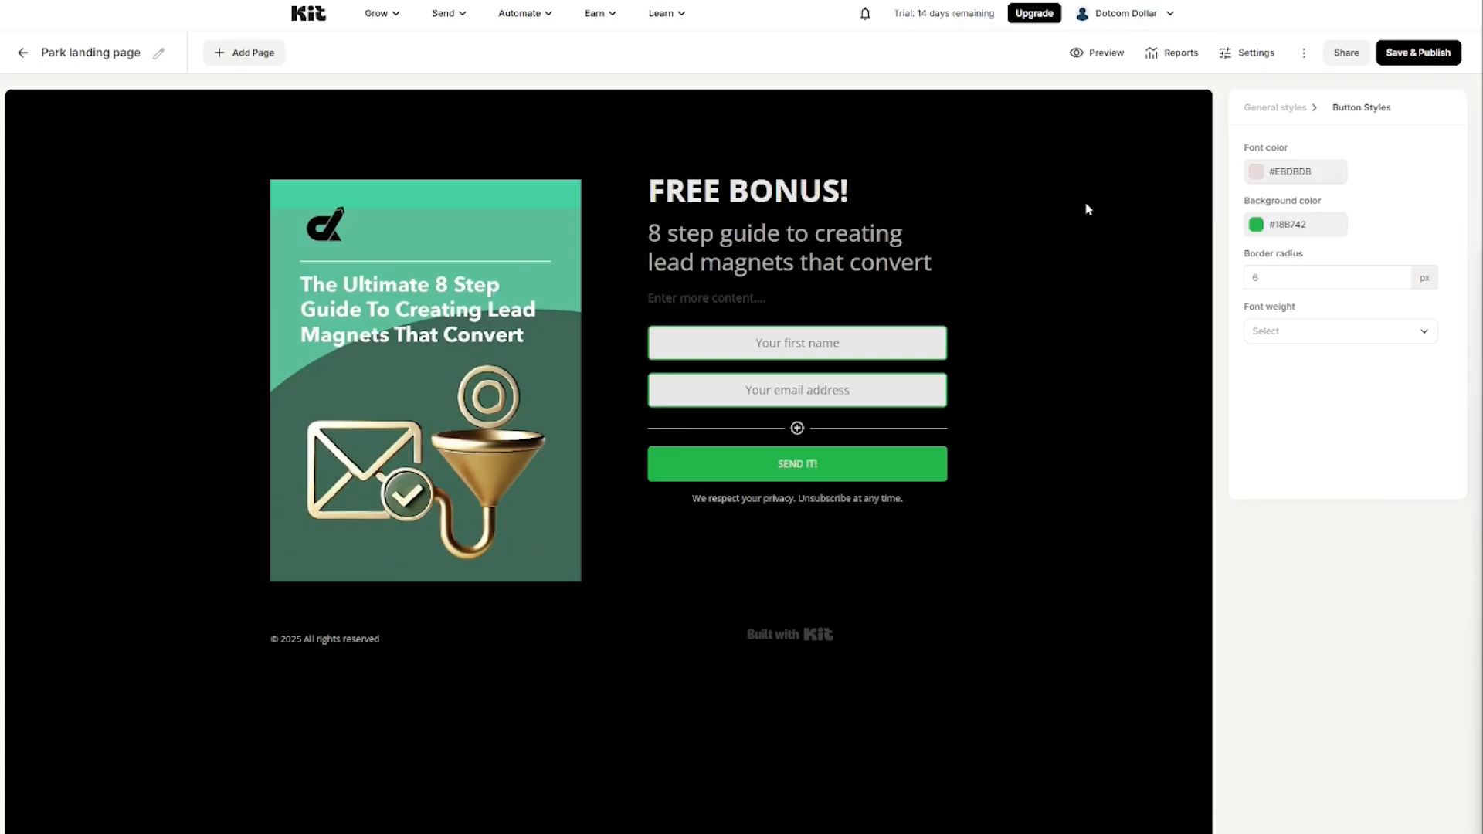
Step: In Landing Page Settings, reword the success message to say 'get freebie and'
{"action": "left_click", "coordinate": [1243, 60]}
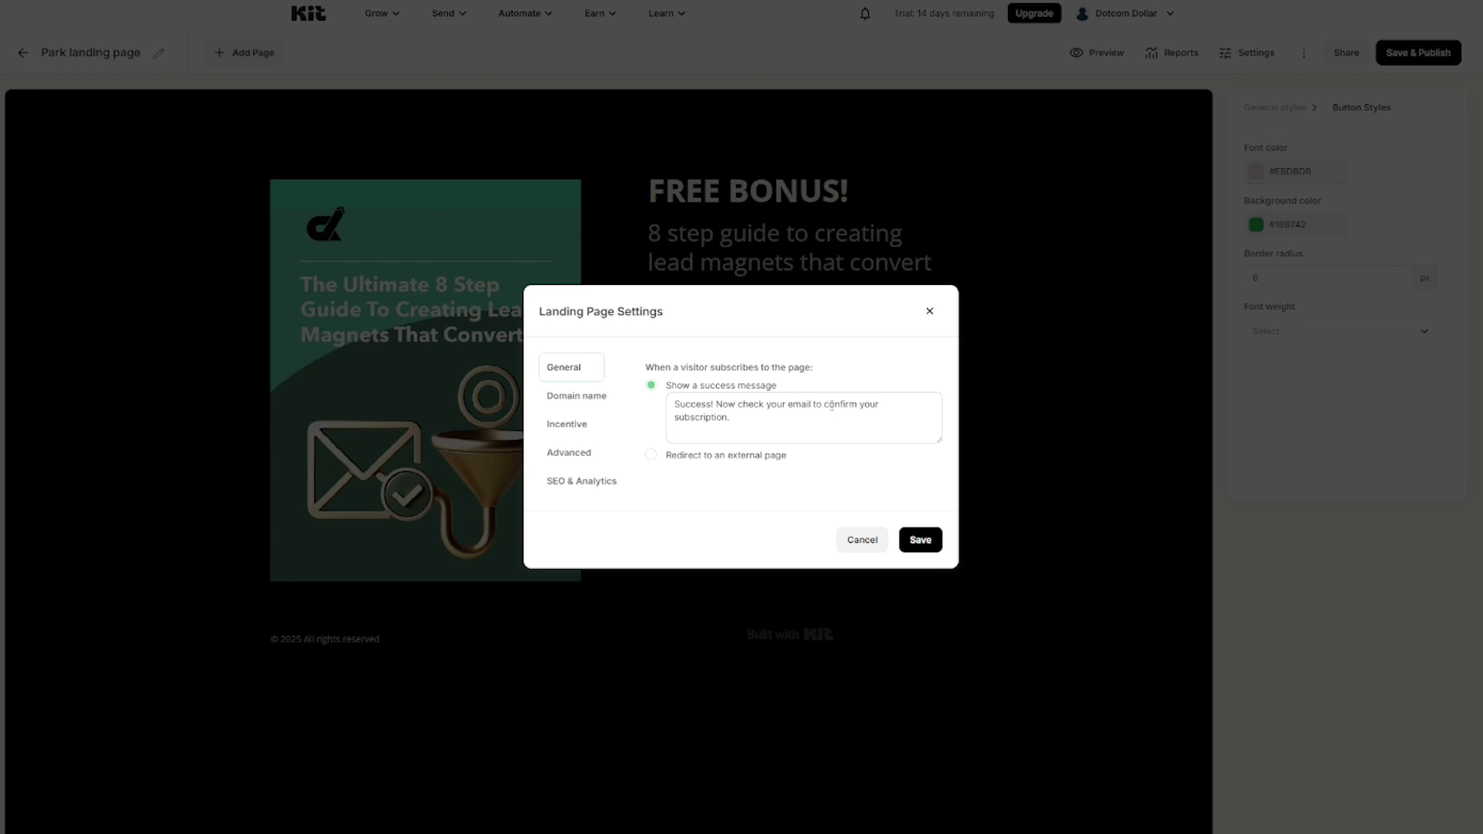
{"action": "left_click", "coordinate": [879, 405]}
{"action": "key", "text": "BackSpace"}
{"action": "key", "text": "BackSpace"}
{"action": "key", "text": "BackSpace"}
{"action": "key", "text": "BackSpace"}
{"action": "key", "text": "BackSpace"}
{"action": "left_click", "coordinate": [824, 405]}
{"action": "type", "text": "get freebie and"}
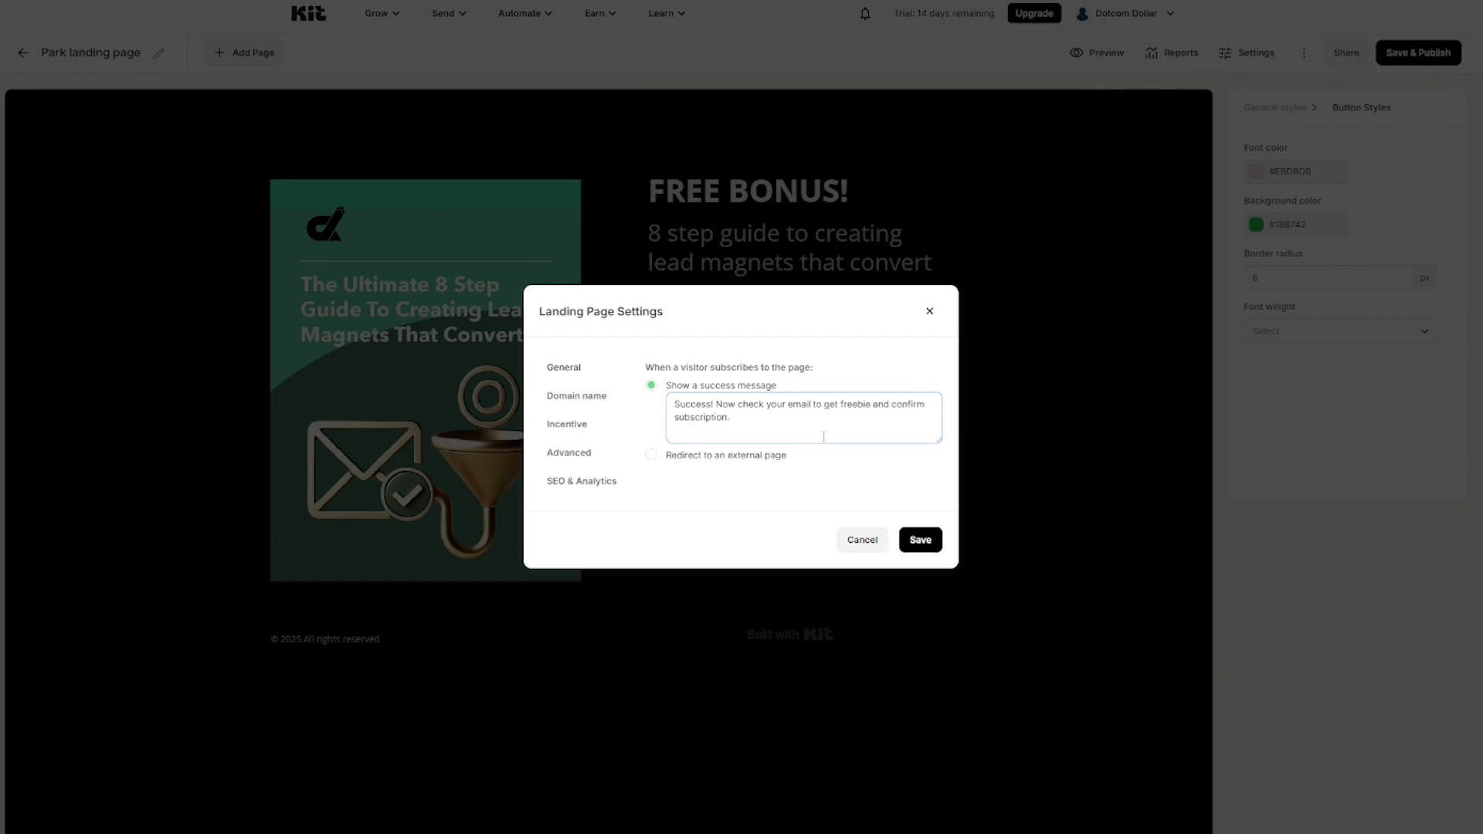
Step: Add lead-magnet-guide as the landing page's URL slug under Domain name
{"action": "left_click", "coordinate": [568, 396]}
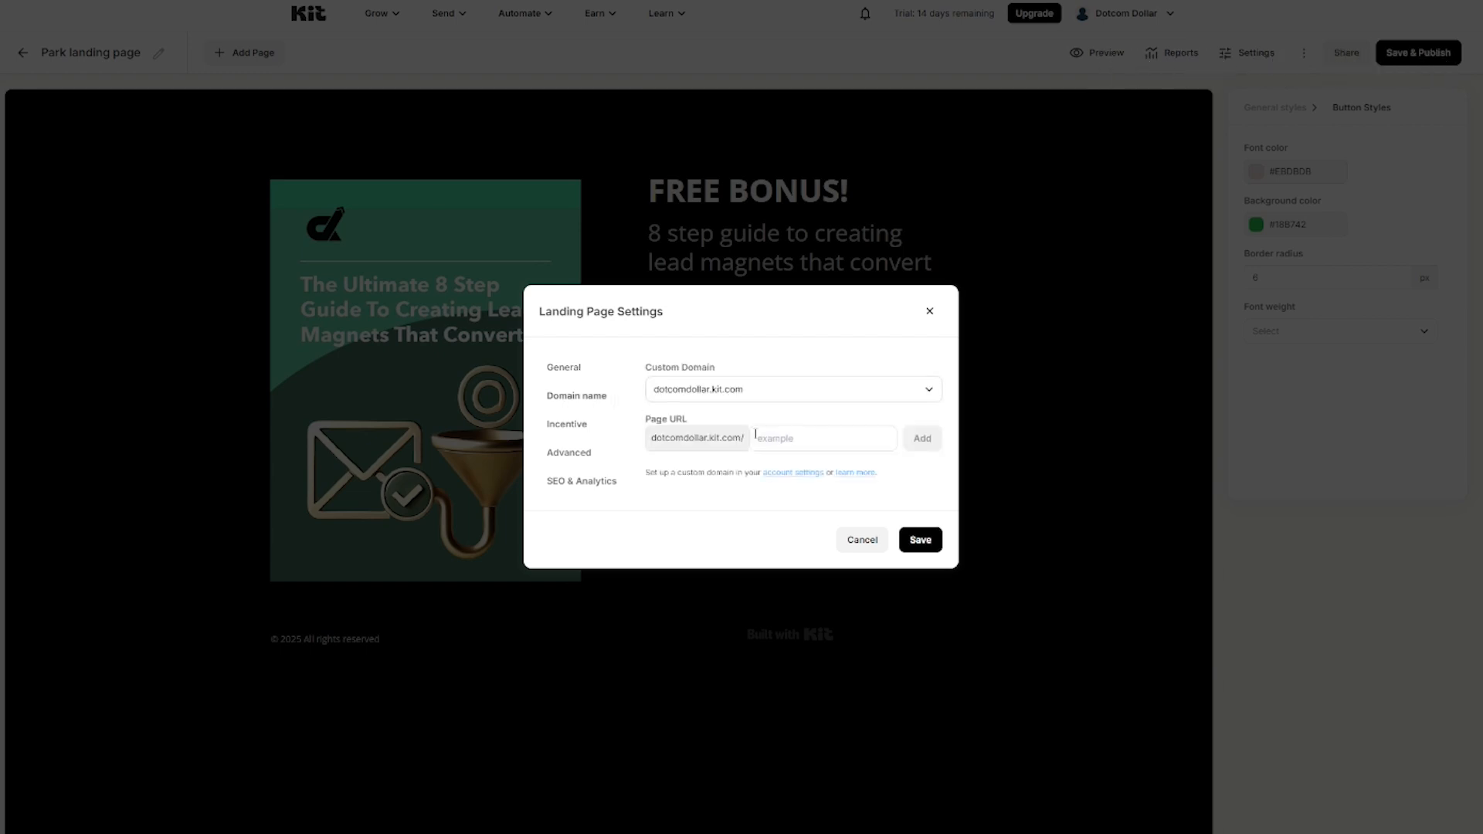
{"action": "left_click", "coordinate": [780, 439]}
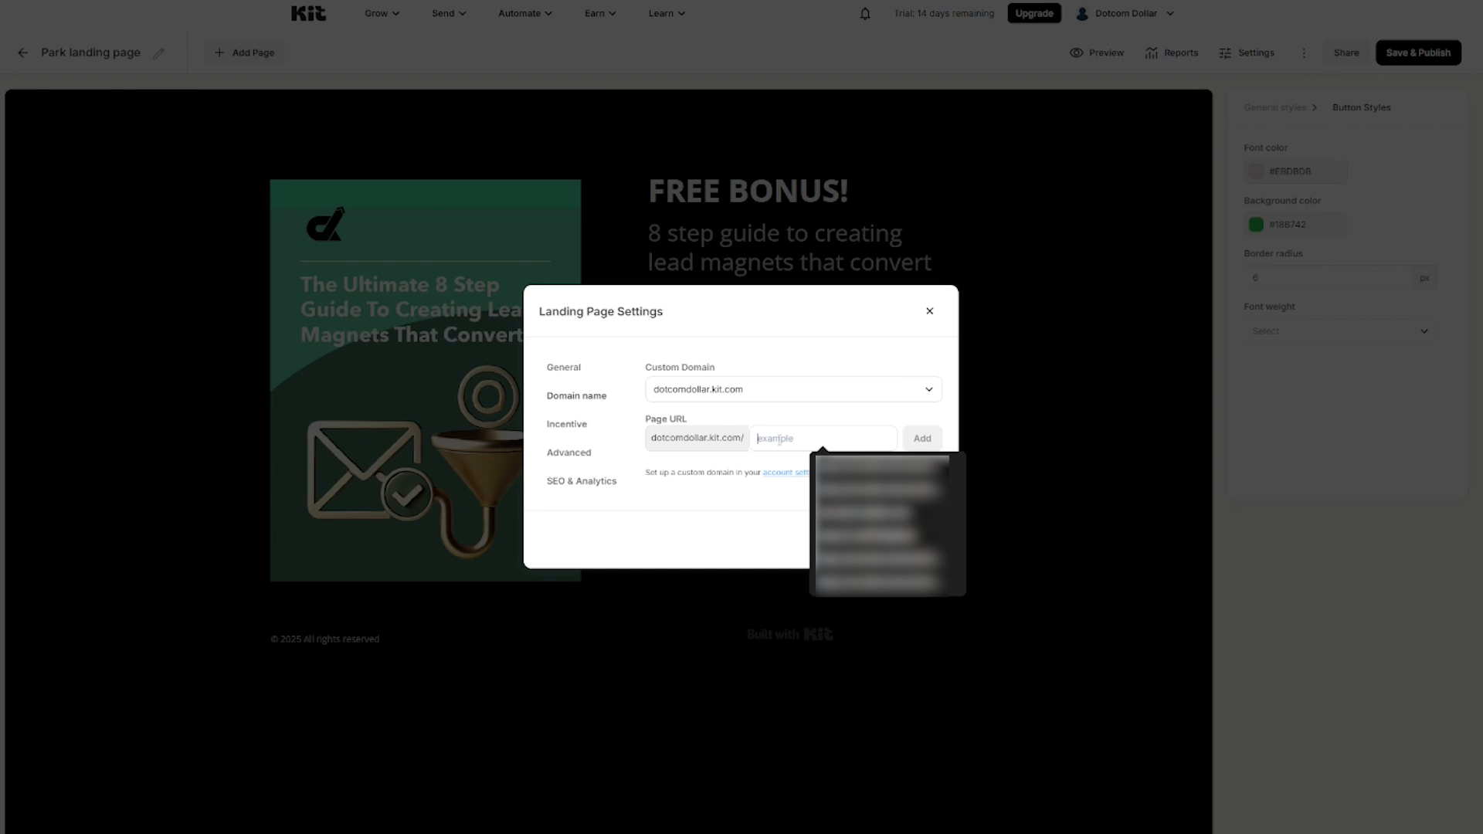
{"action": "type", "text": "lead magnet guide"}
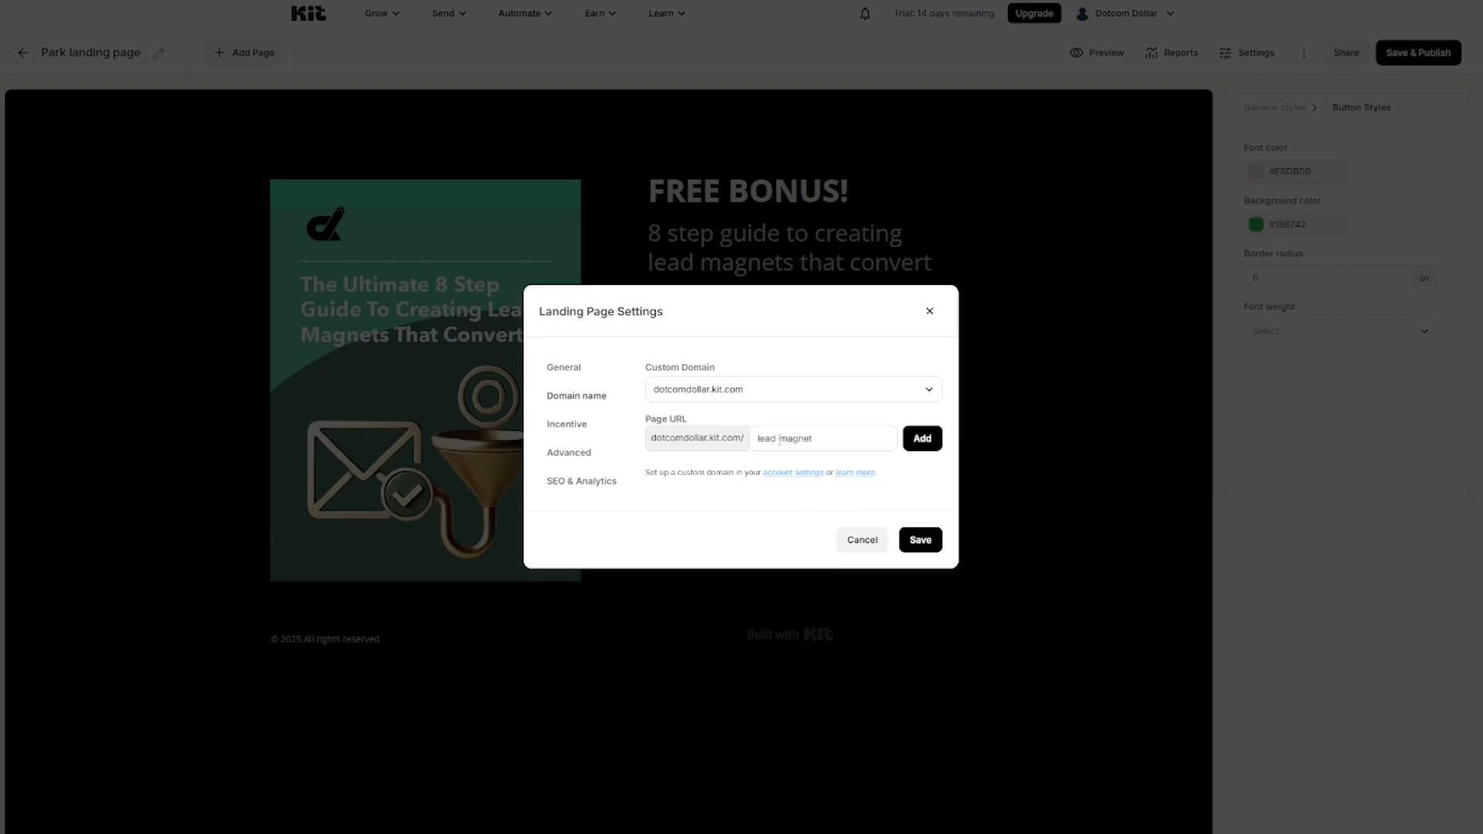
{"action": "left_click", "coordinate": [923, 440]}
{"action": "left_click", "coordinate": [573, 405]}
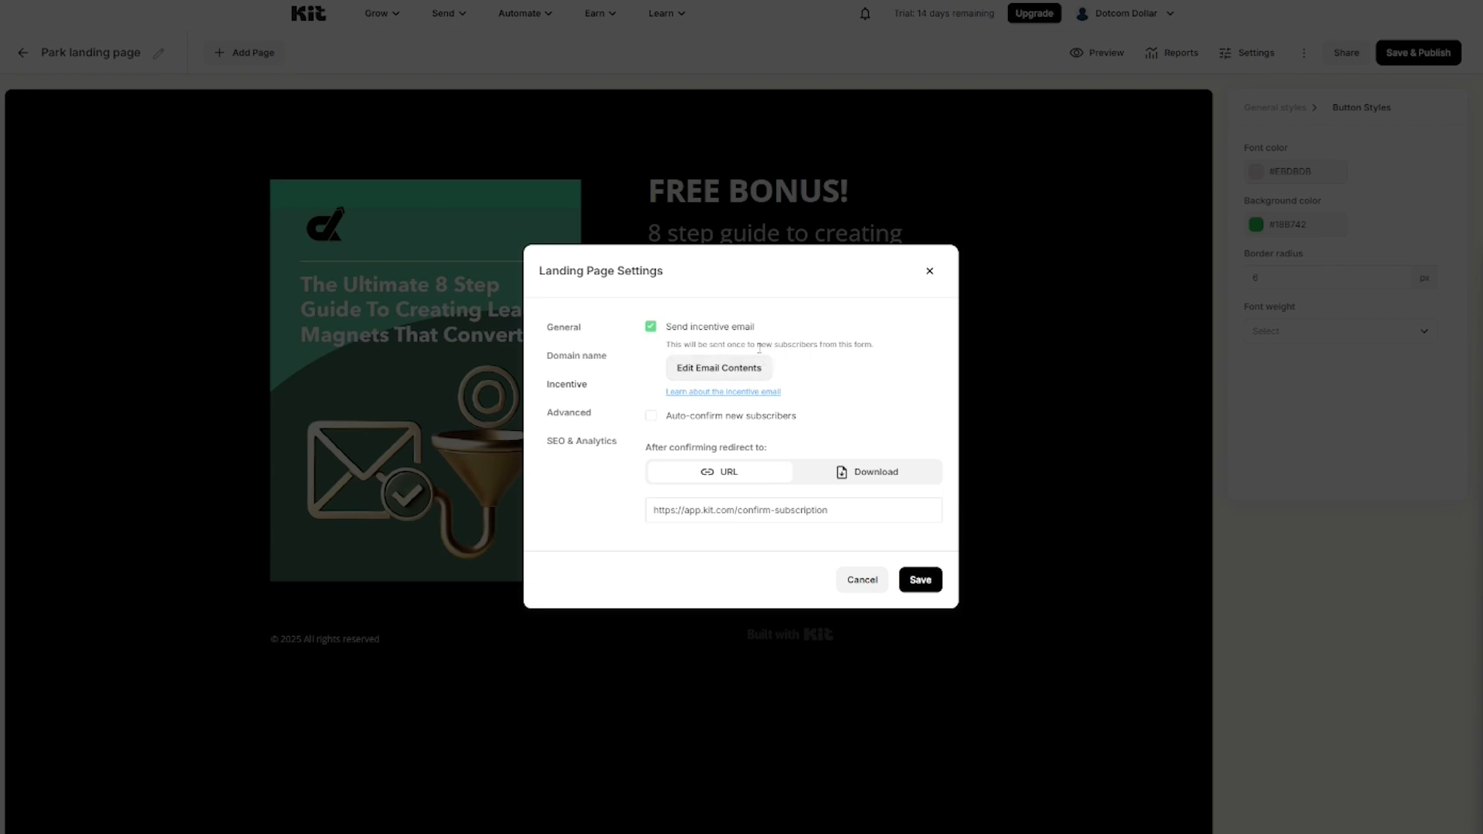
Step: Auto-confirm new subscribers and send them to download the 8-step lead magnet guide PDF
{"action": "left_click", "coordinate": [715, 378]}
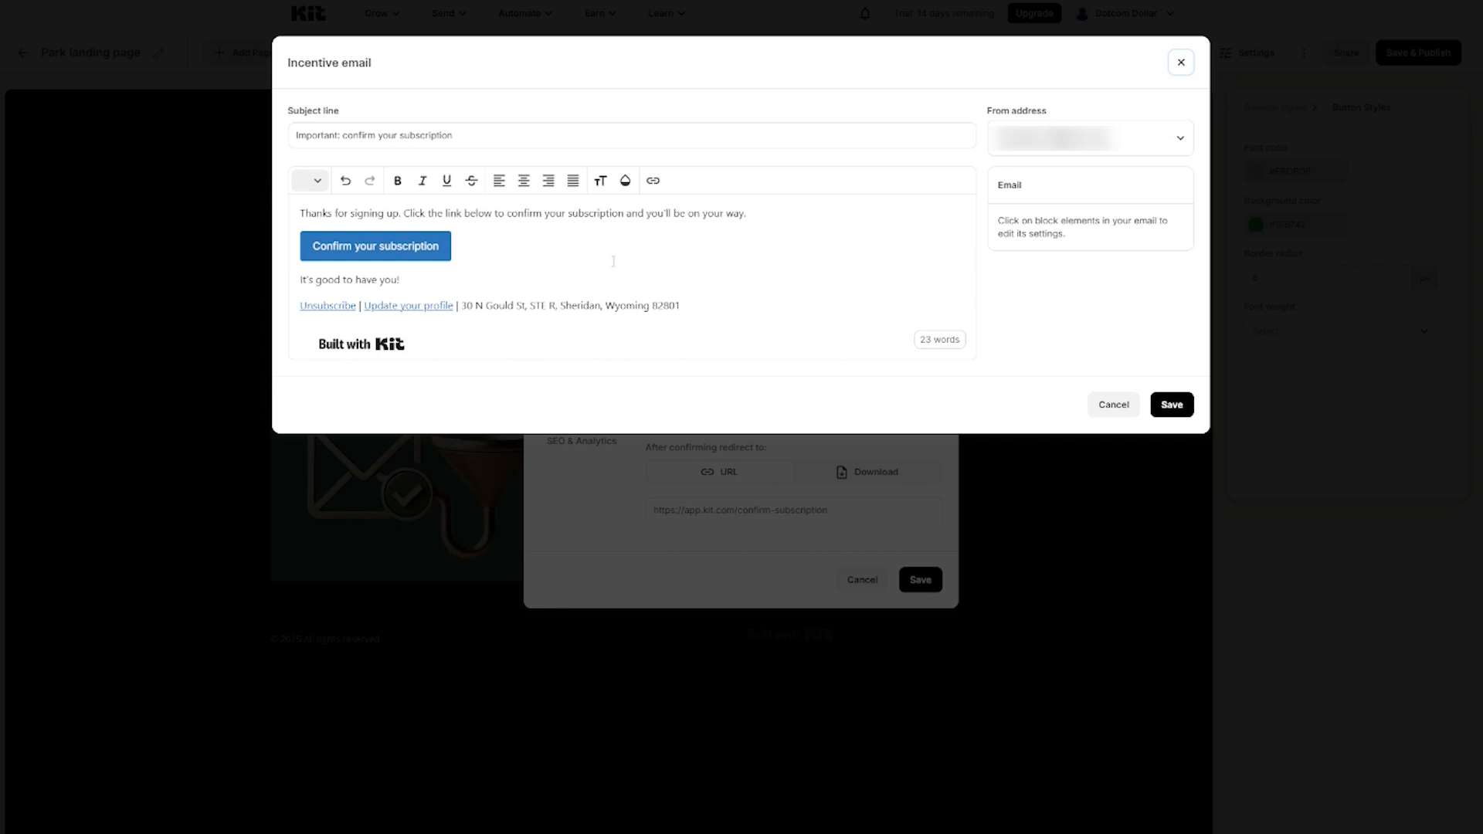
{"action": "left_click", "coordinate": [1180, 59]}
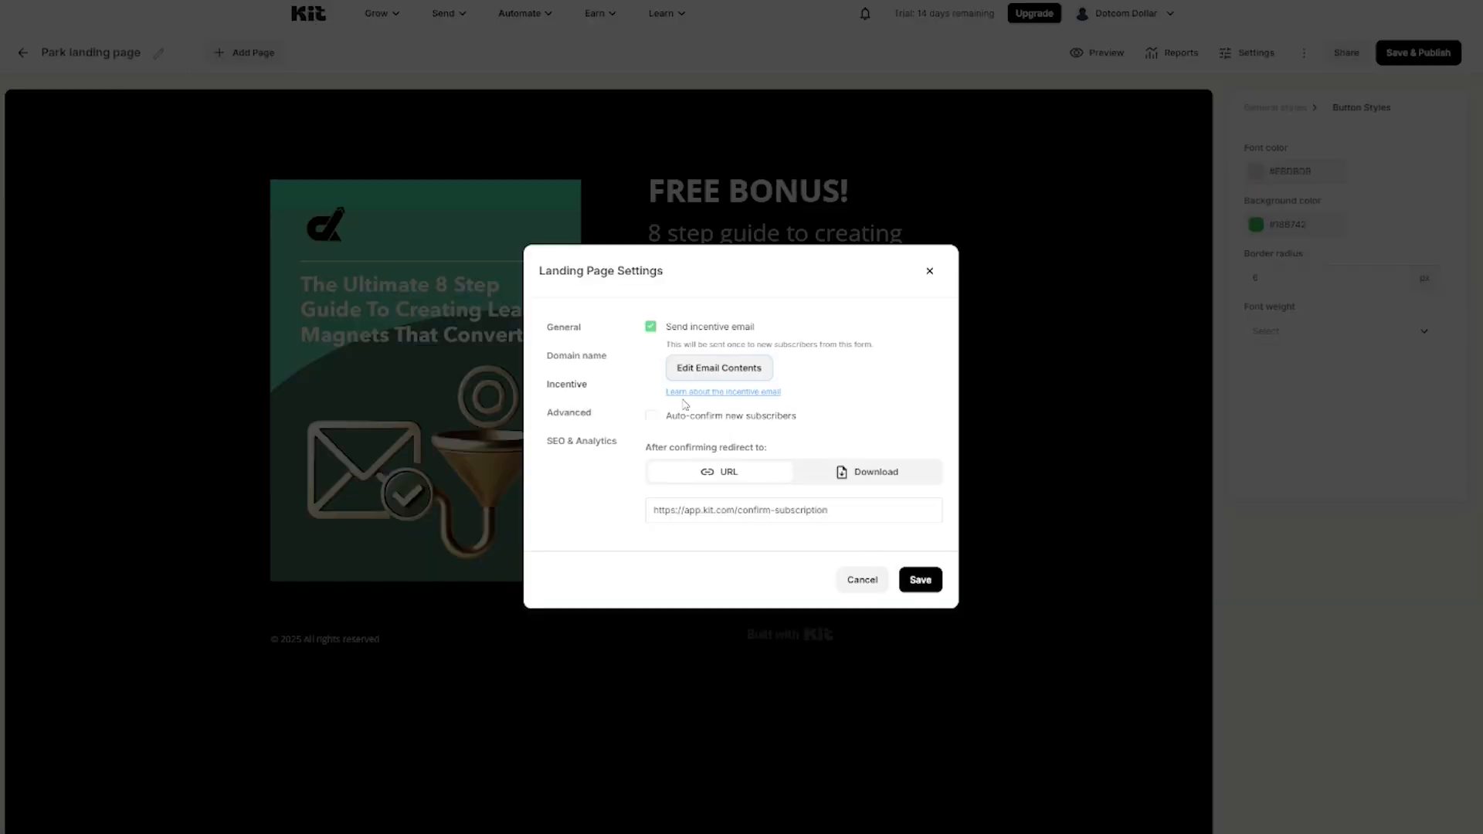
{"action": "left_click", "coordinate": [651, 422]}
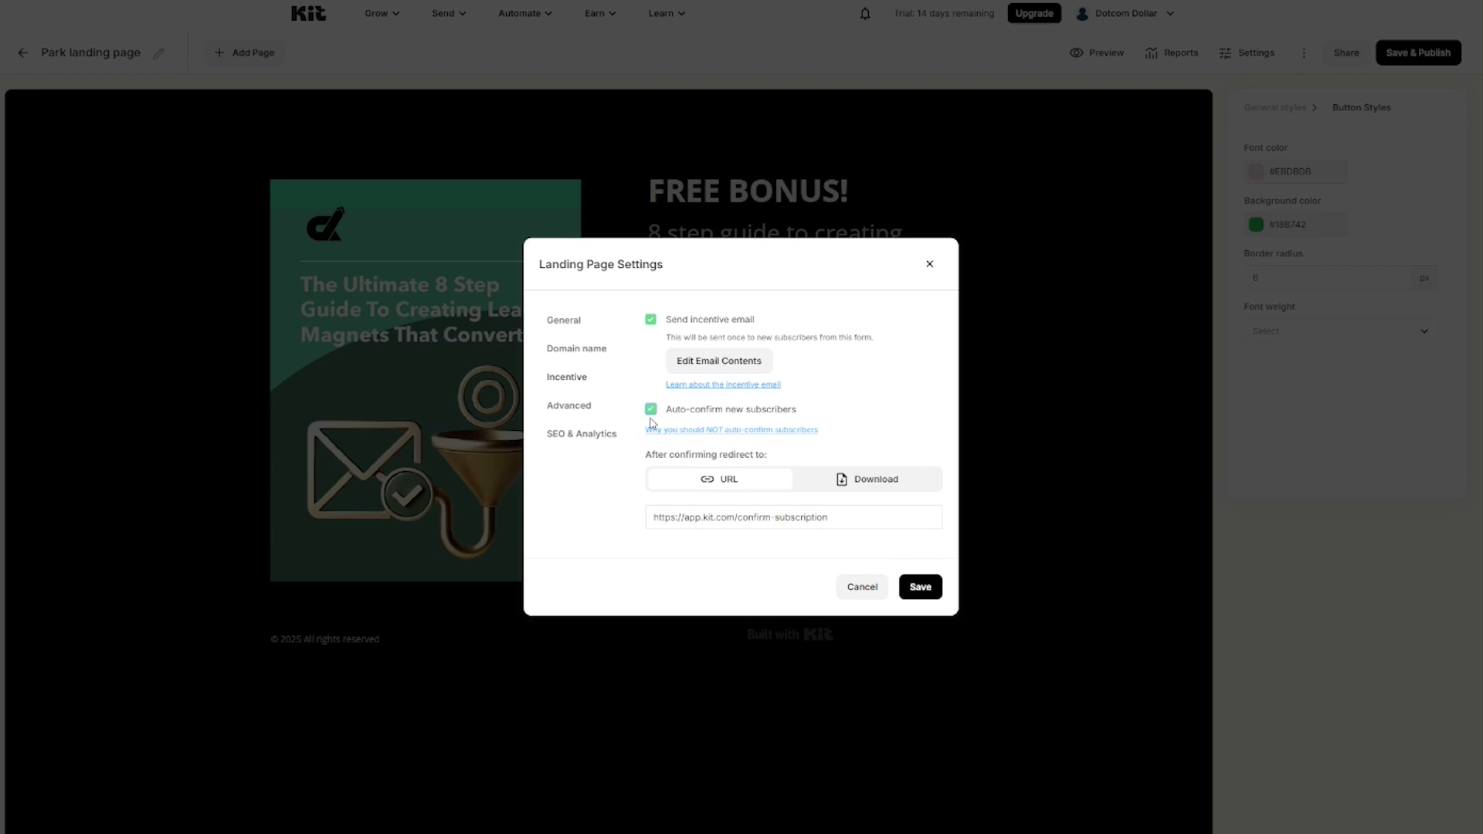
{"action": "left_click", "coordinate": [868, 483]}
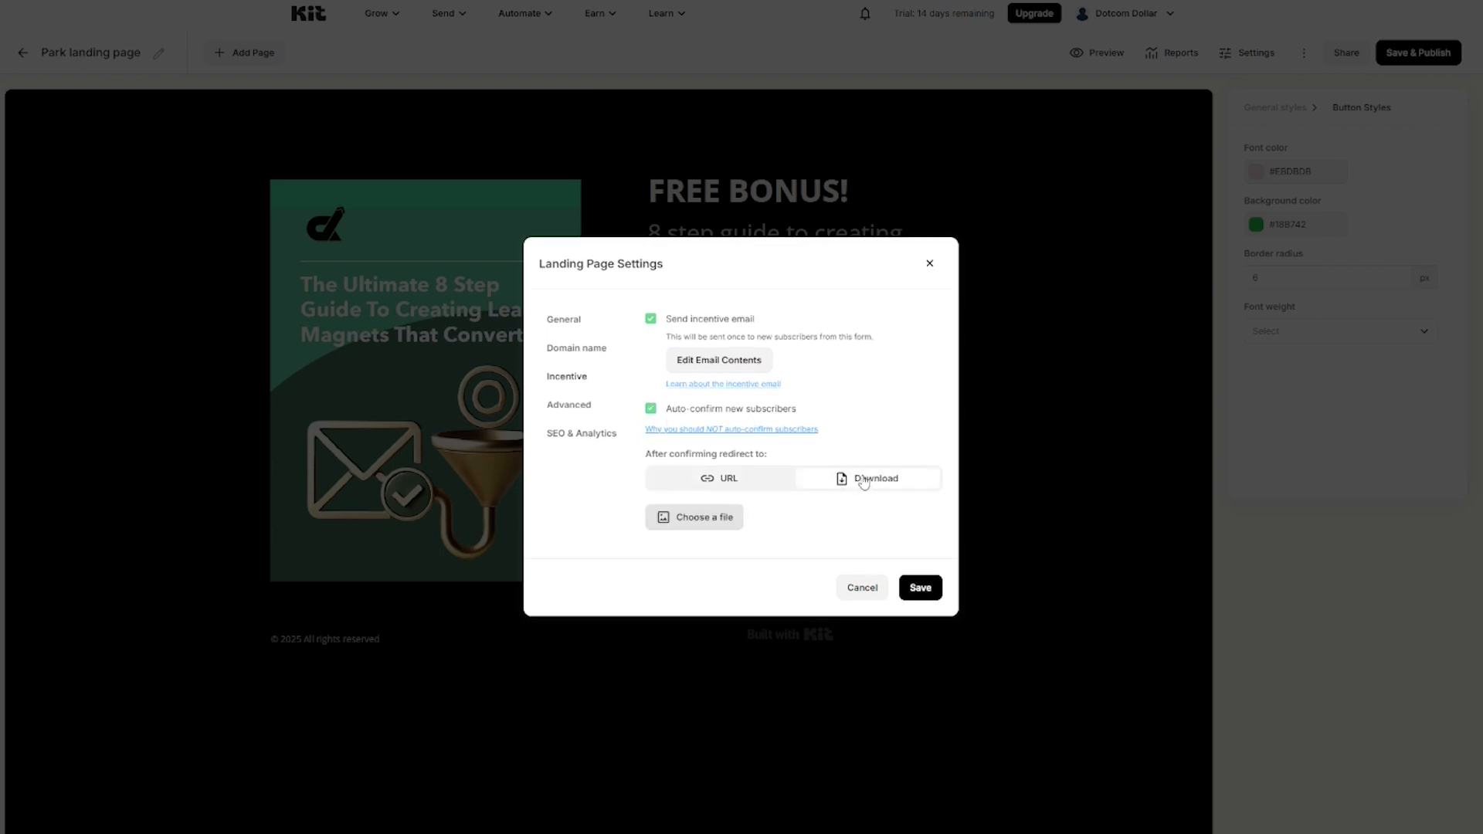
{"action": "left_click", "coordinate": [693, 522]}
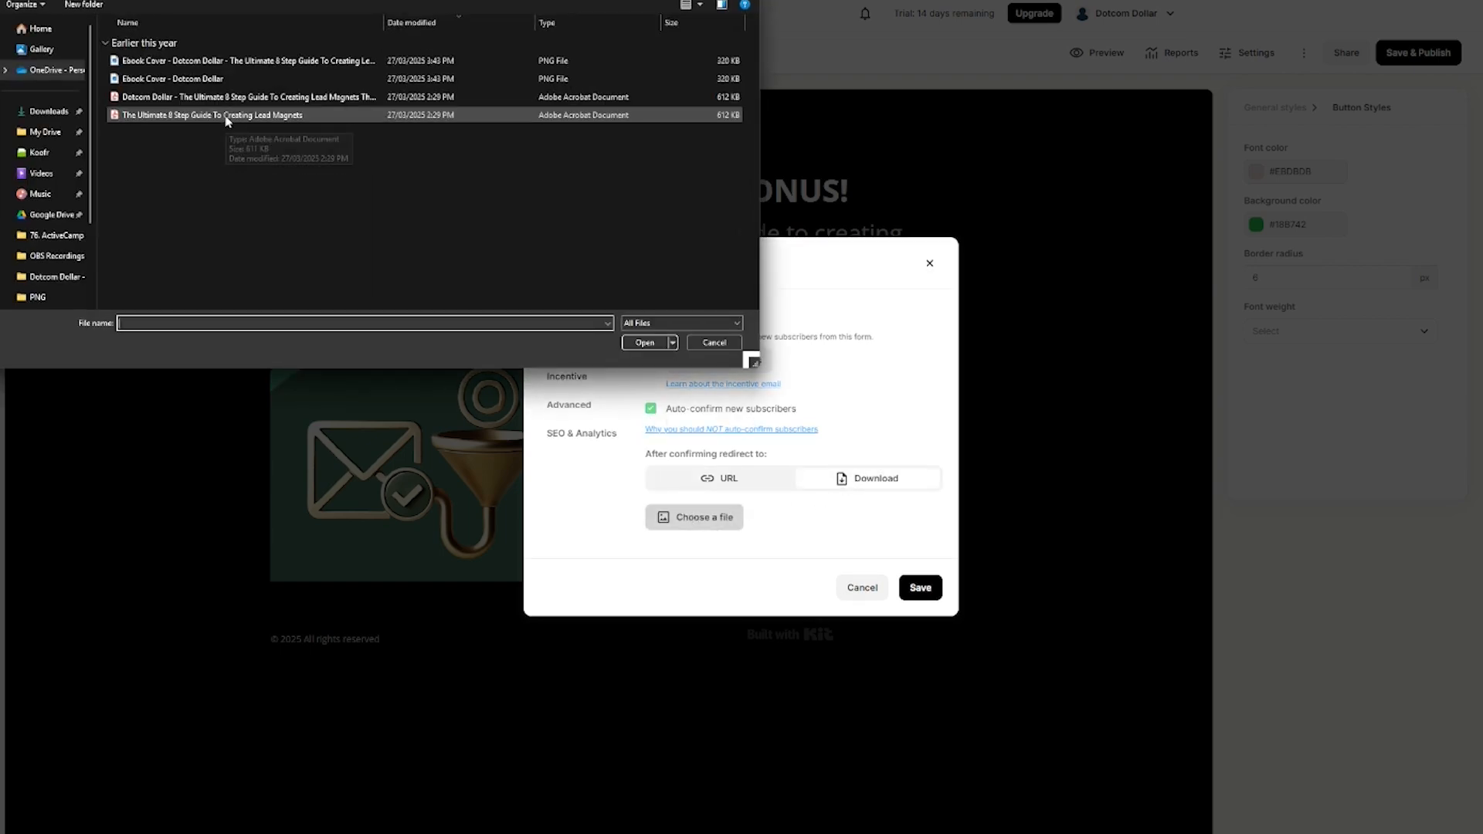
{"action": "double_click", "coordinate": [225, 117]}
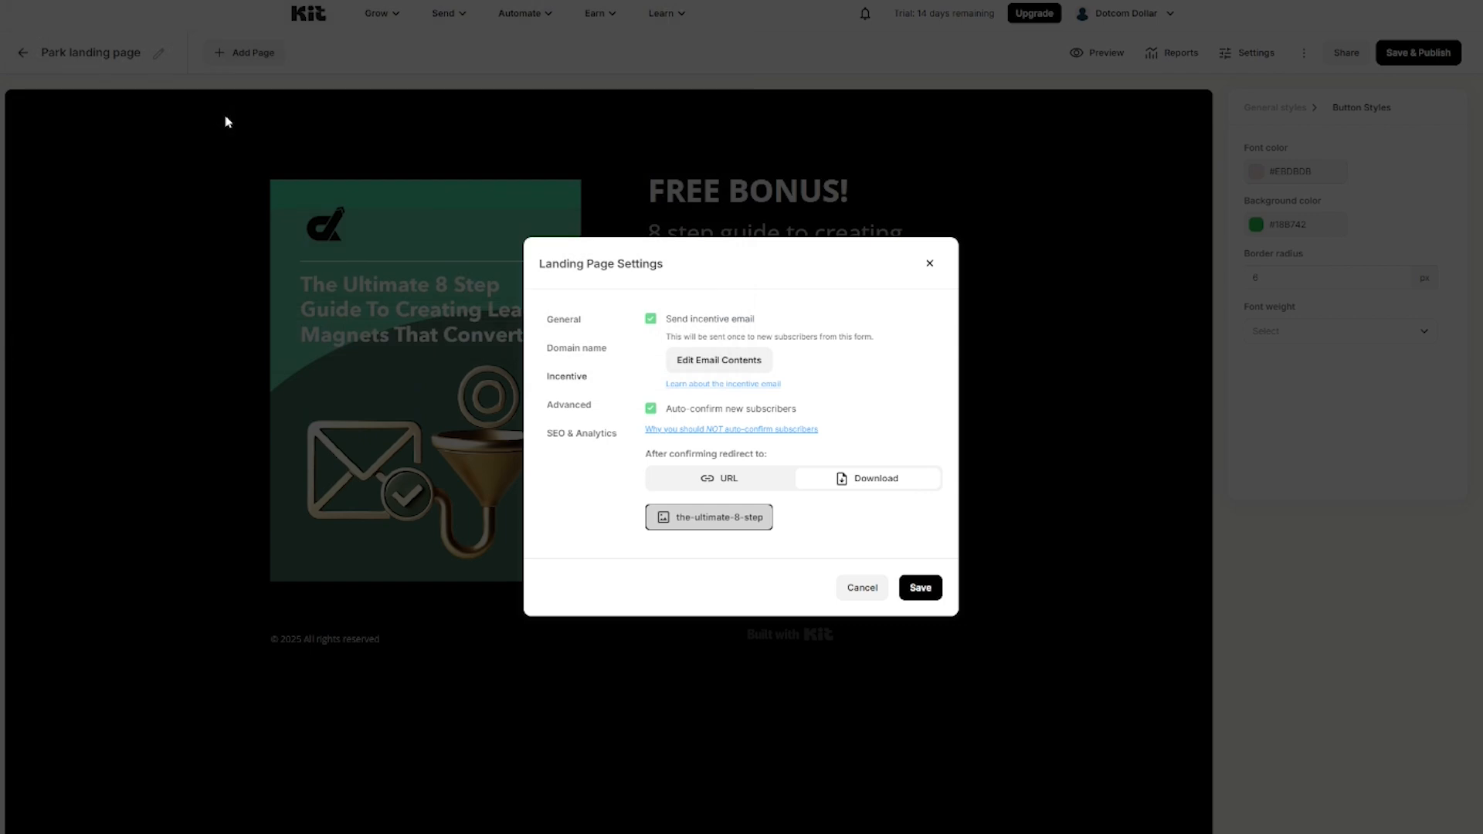
Step: Review the Advanced and SEO & Analytics options, then save the settings
{"action": "left_click", "coordinate": [581, 407]}
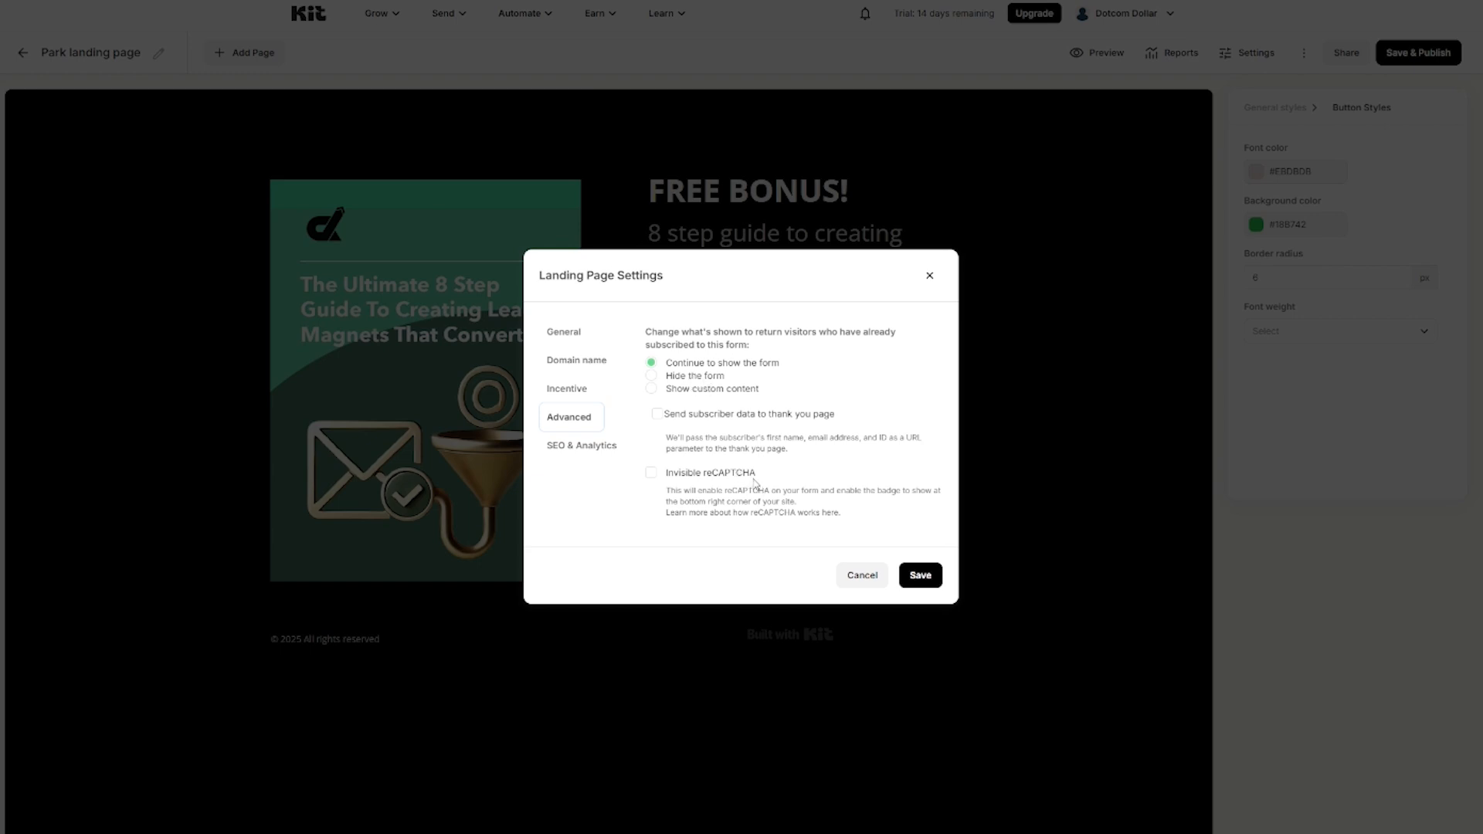
{"action": "left_click", "coordinate": [589, 454]}
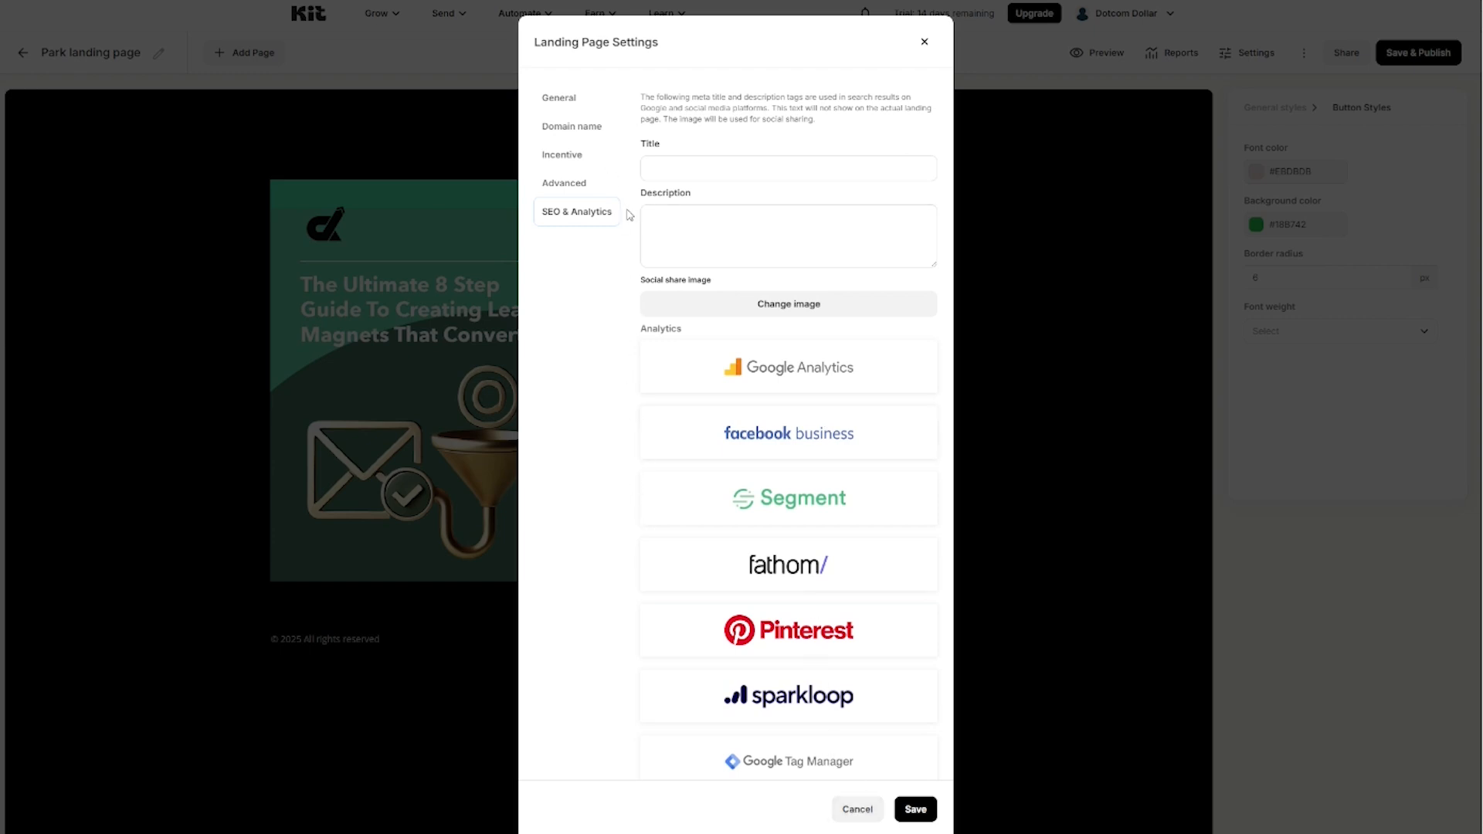
{"action": "left_click", "coordinate": [917, 808]}
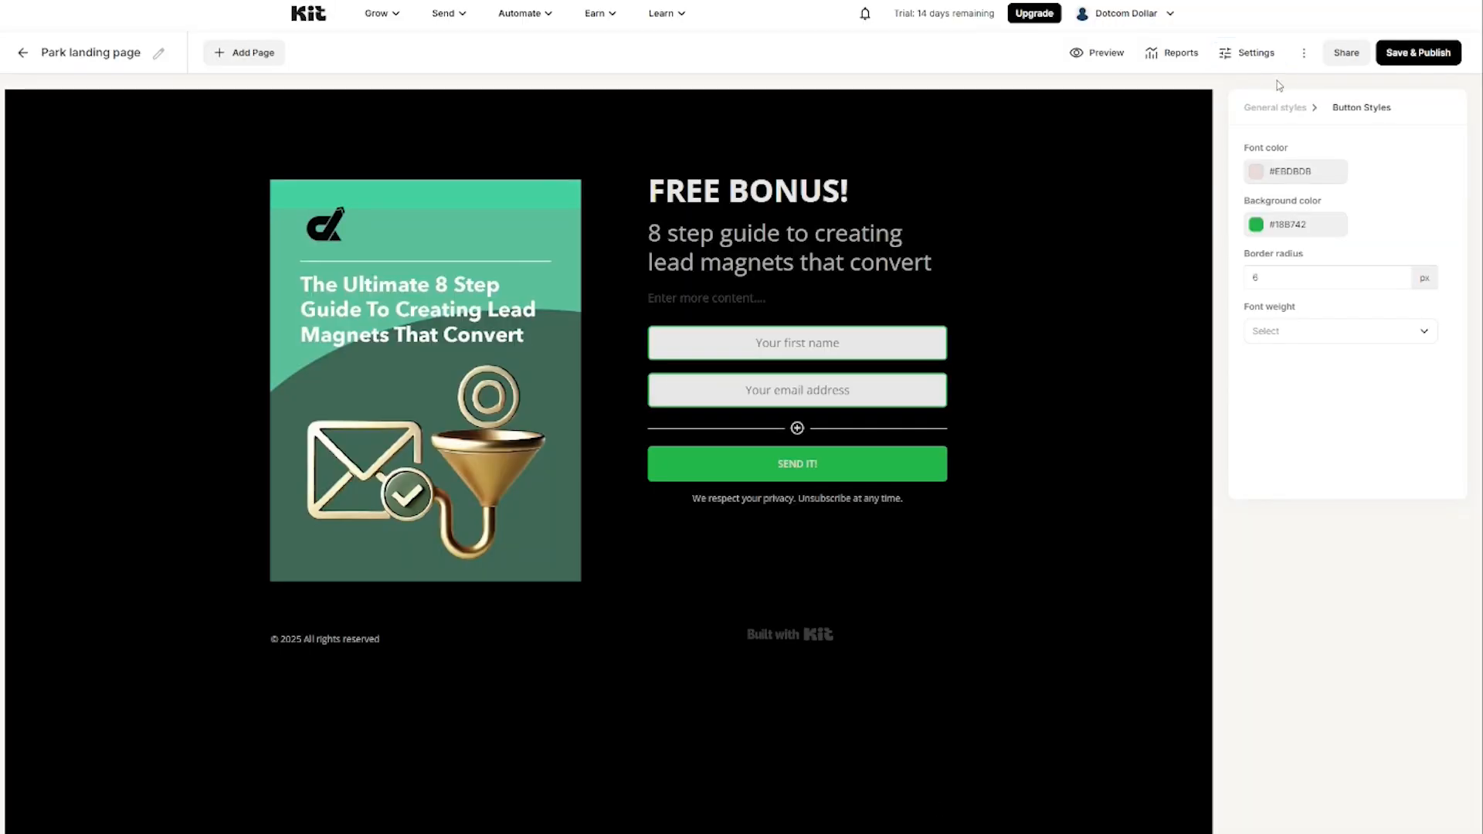
Step: Preview and publish the landing page, then open its copied URL in a new tab
{"action": "left_click", "coordinate": [1107, 55]}
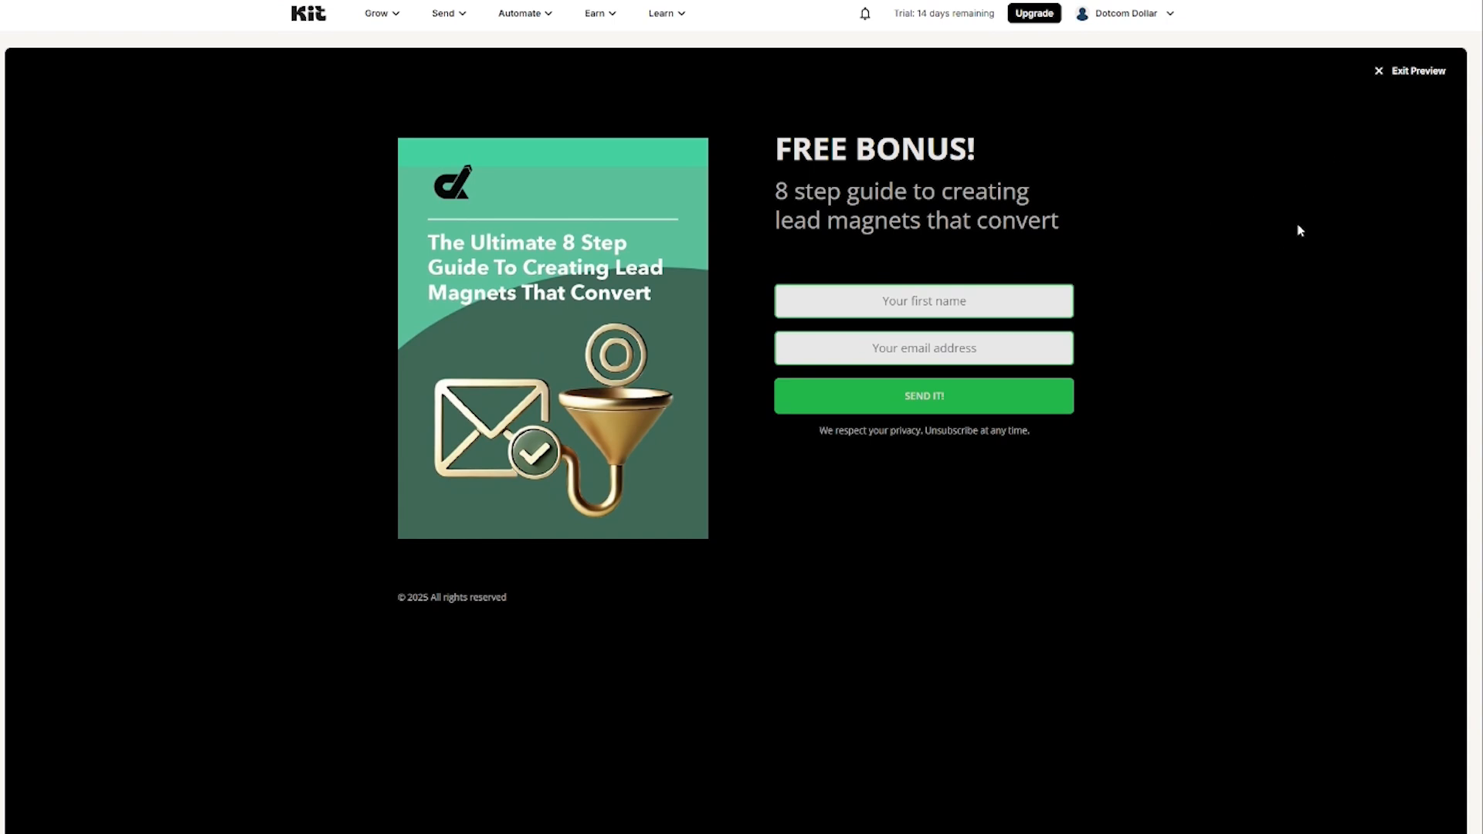
{"action": "left_click", "coordinate": [1418, 71]}
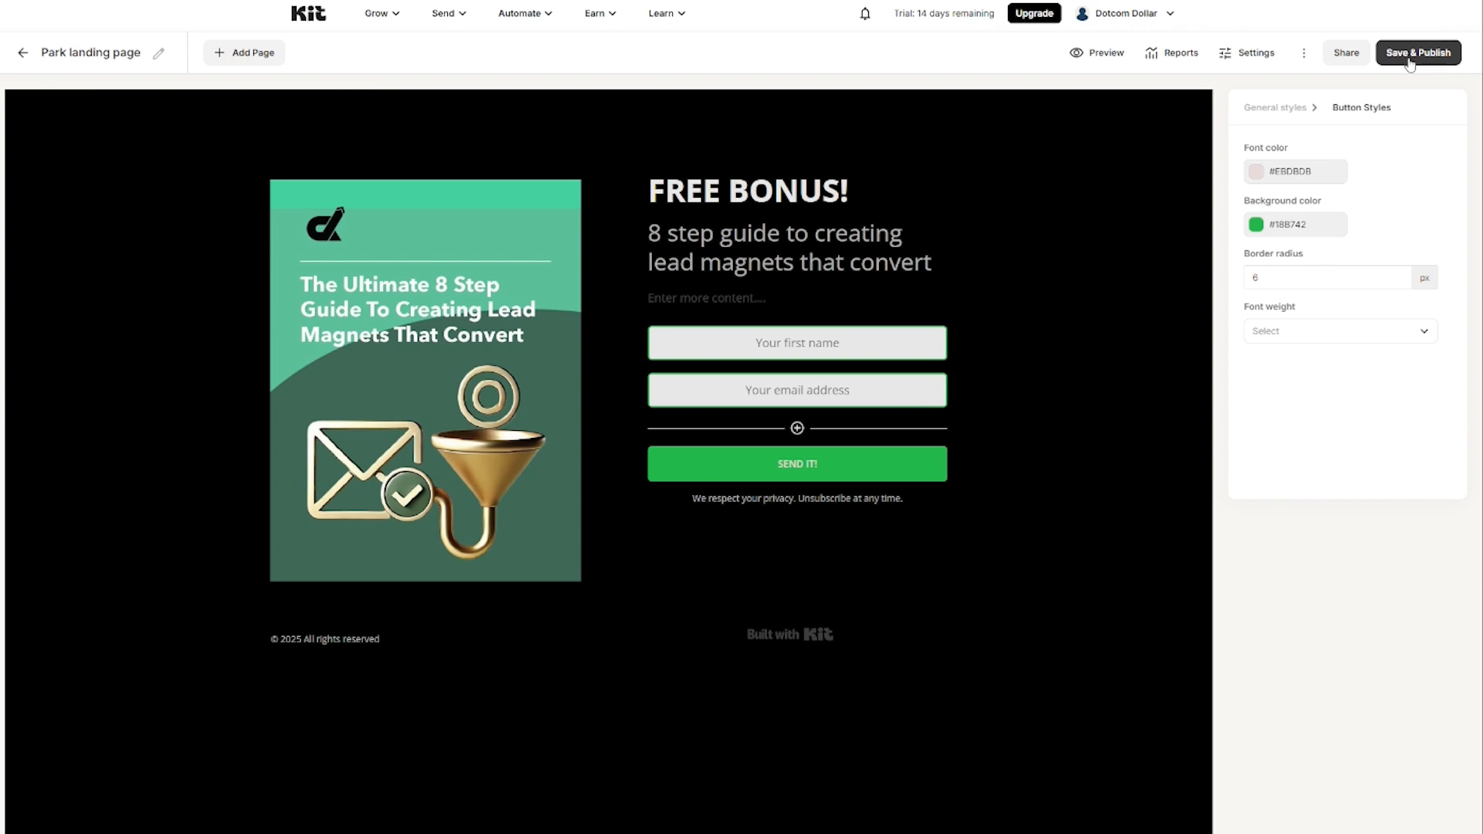
{"action": "left_click", "coordinate": [1410, 65]}
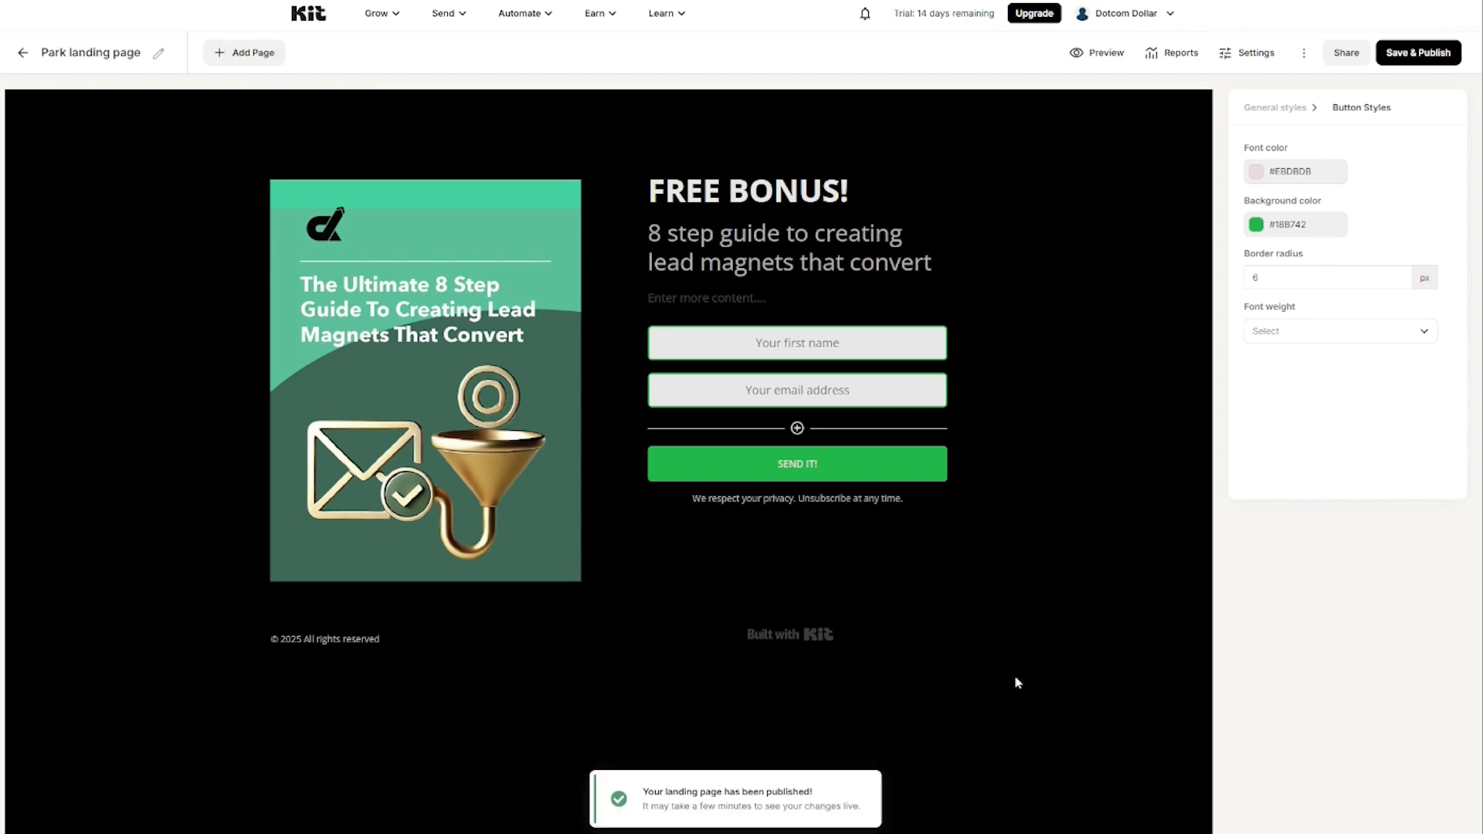
{"action": "left_click", "coordinate": [1342, 57]}
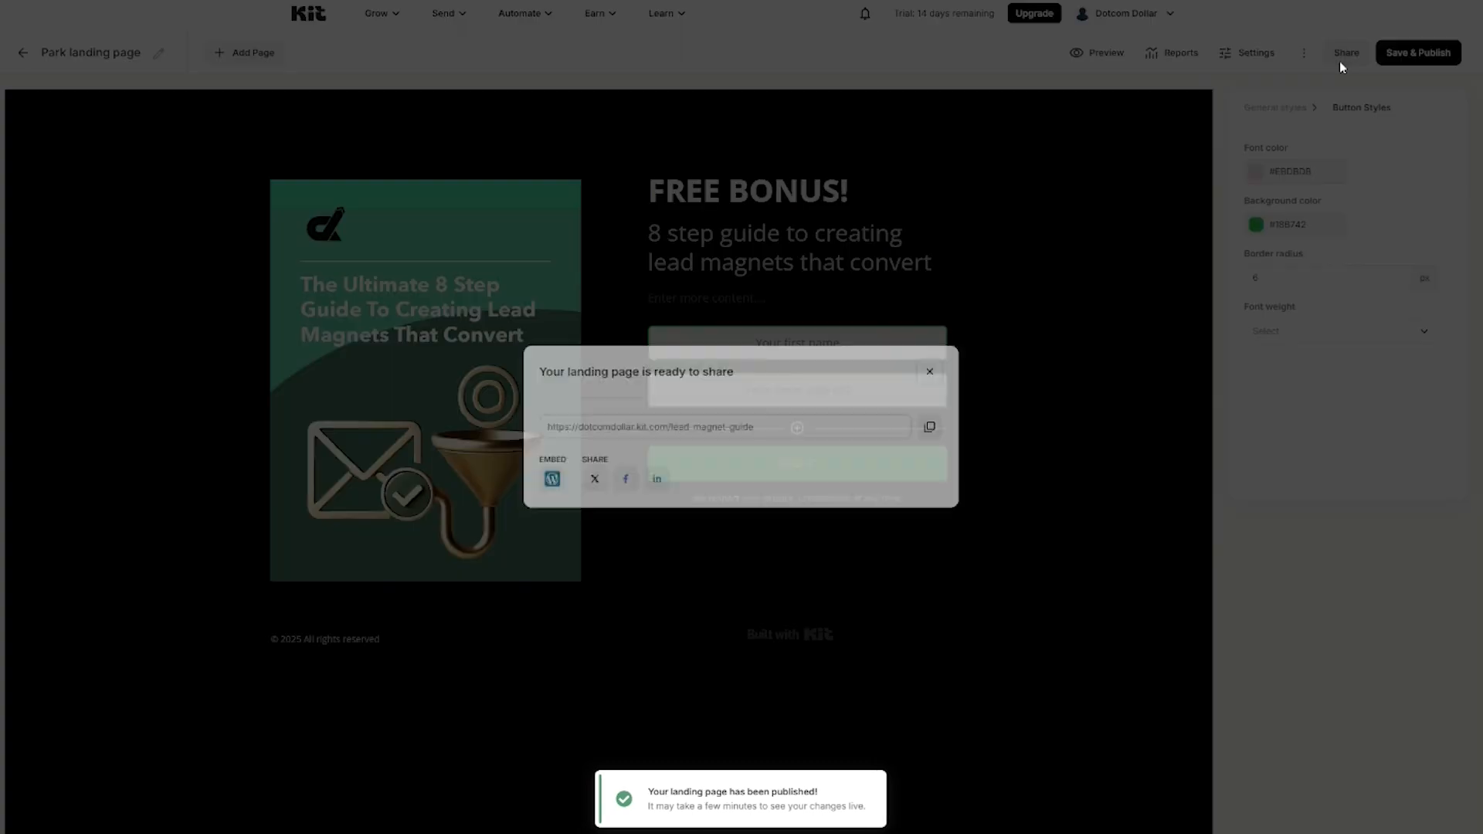
{"action": "left_click", "coordinate": [929, 427]}
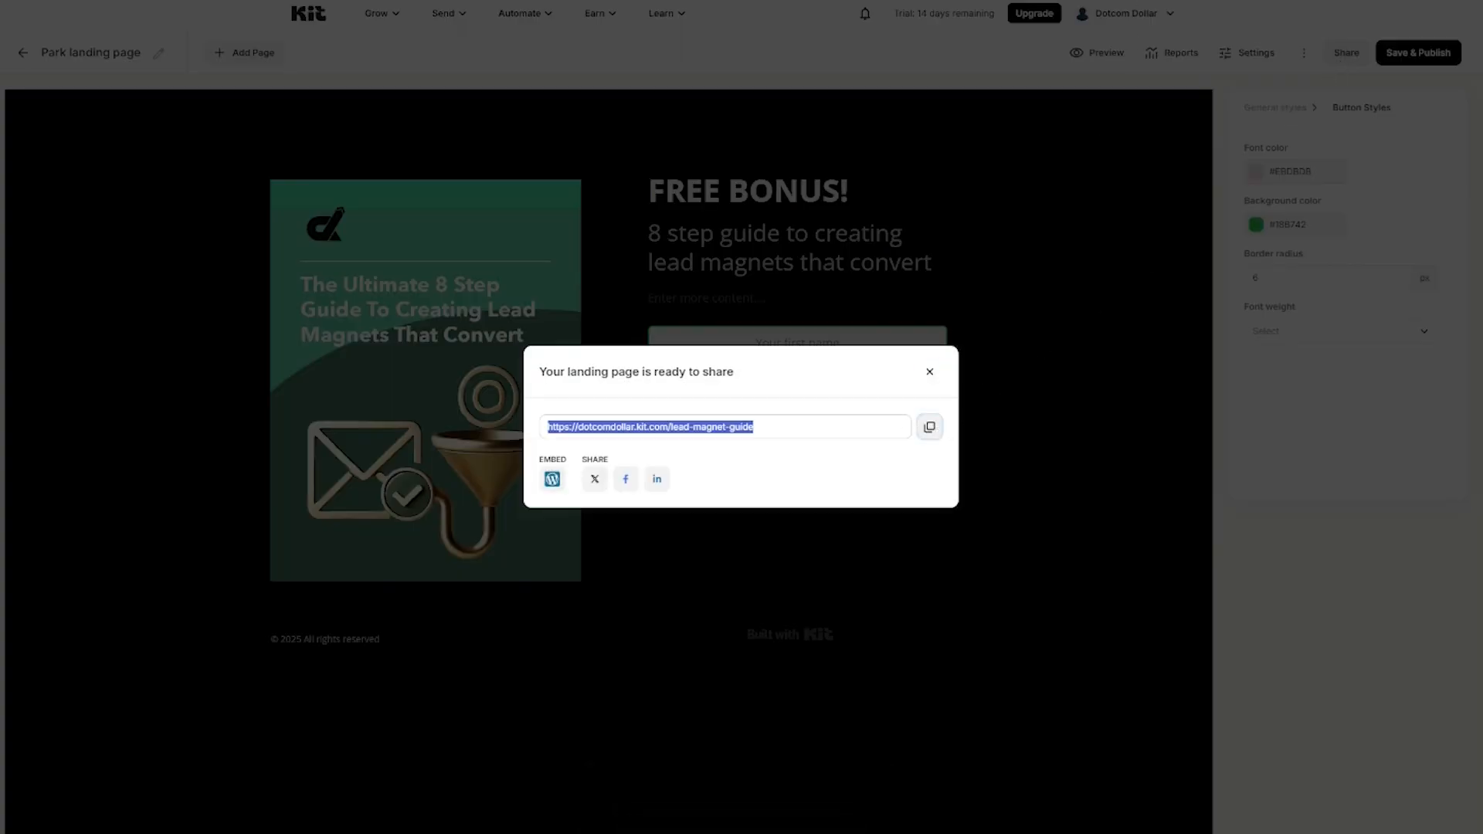
{"action": "key", "text": "ctrl+t"}
{"action": "key", "text": "ctrl+v"}
{"action": "key", "text": "Return"}
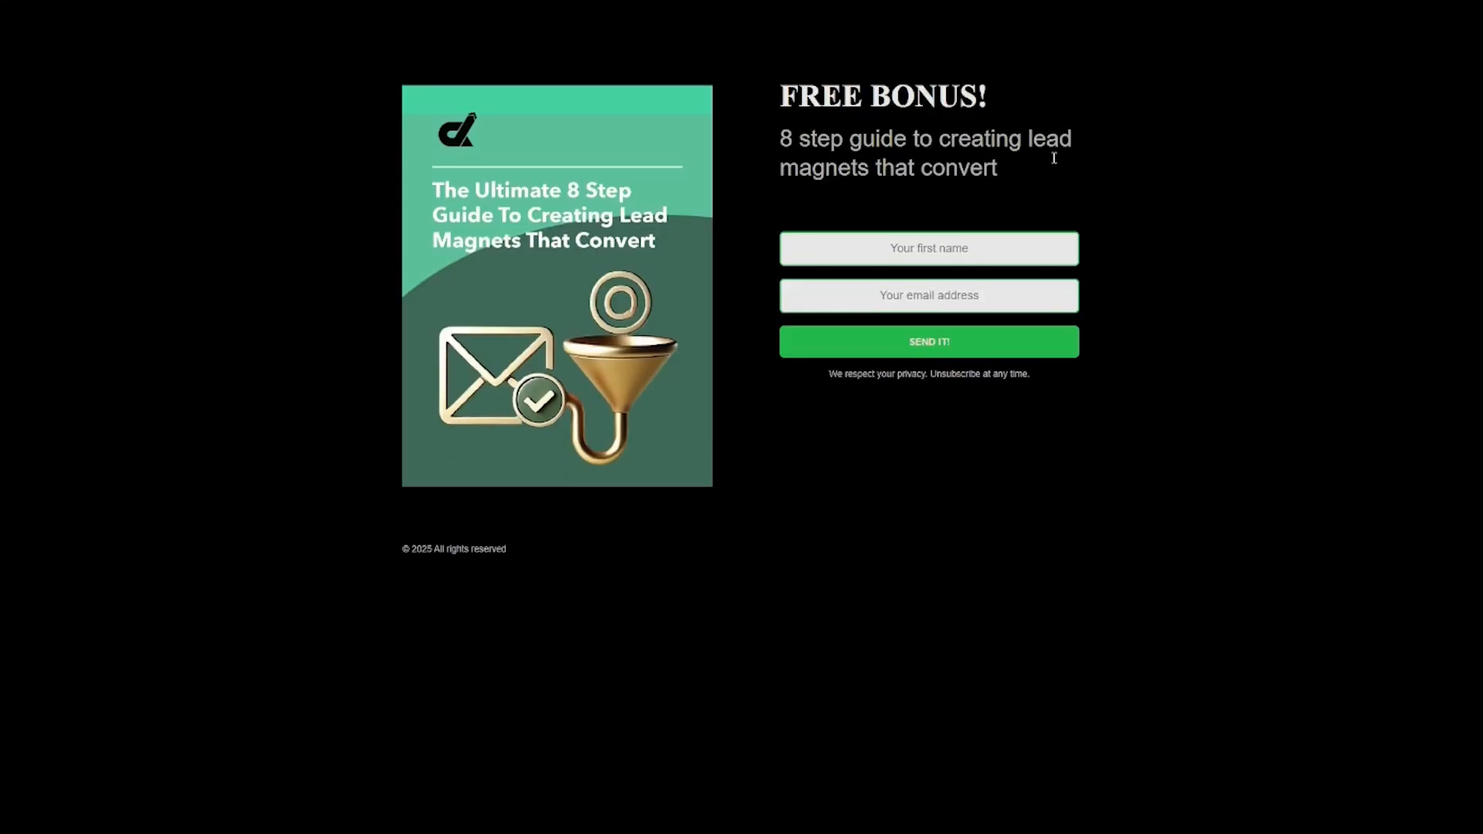
Step: Submit a test signup on the live page with a first name and email address
{"action": "left_click", "coordinate": [940, 250]}
{"action": "left_click", "coordinate": [1146, 158]}
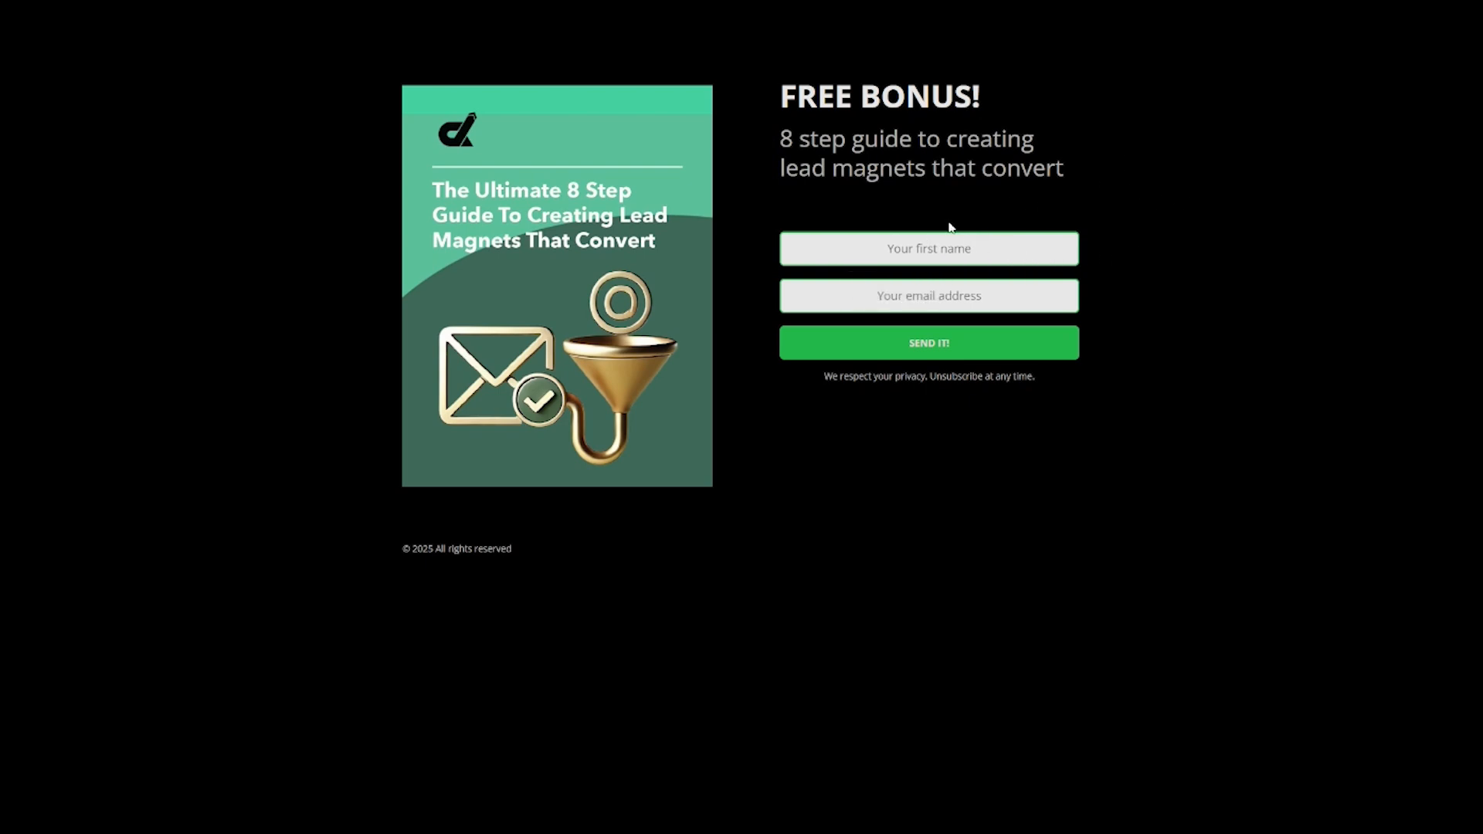
{"action": "left_click", "coordinate": [932, 242]}
{"action": "type", "text": "Al"}
{"action": "key", "text": "Tab"}
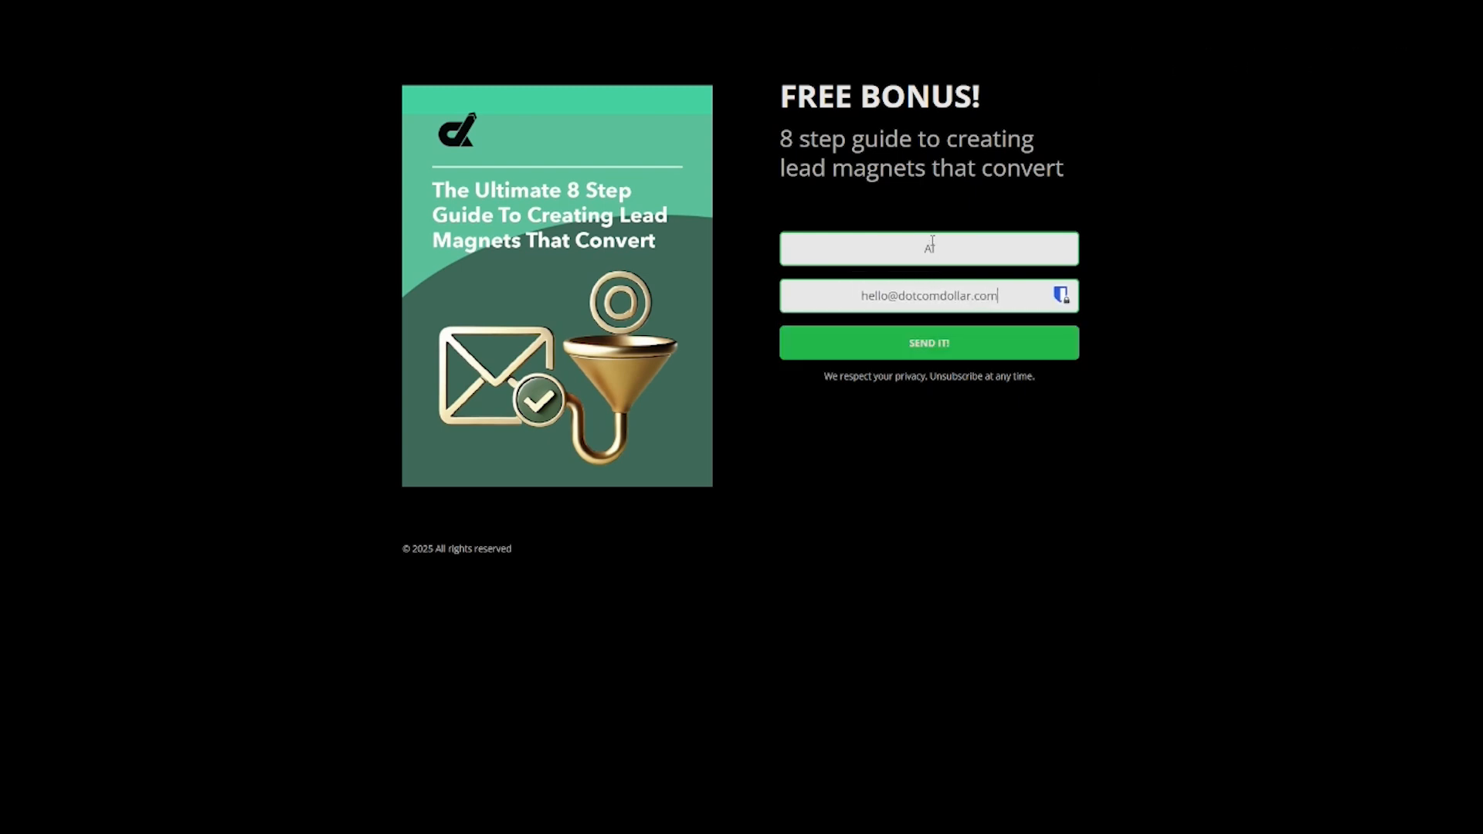
{"action": "left_click", "coordinate": [952, 343]}
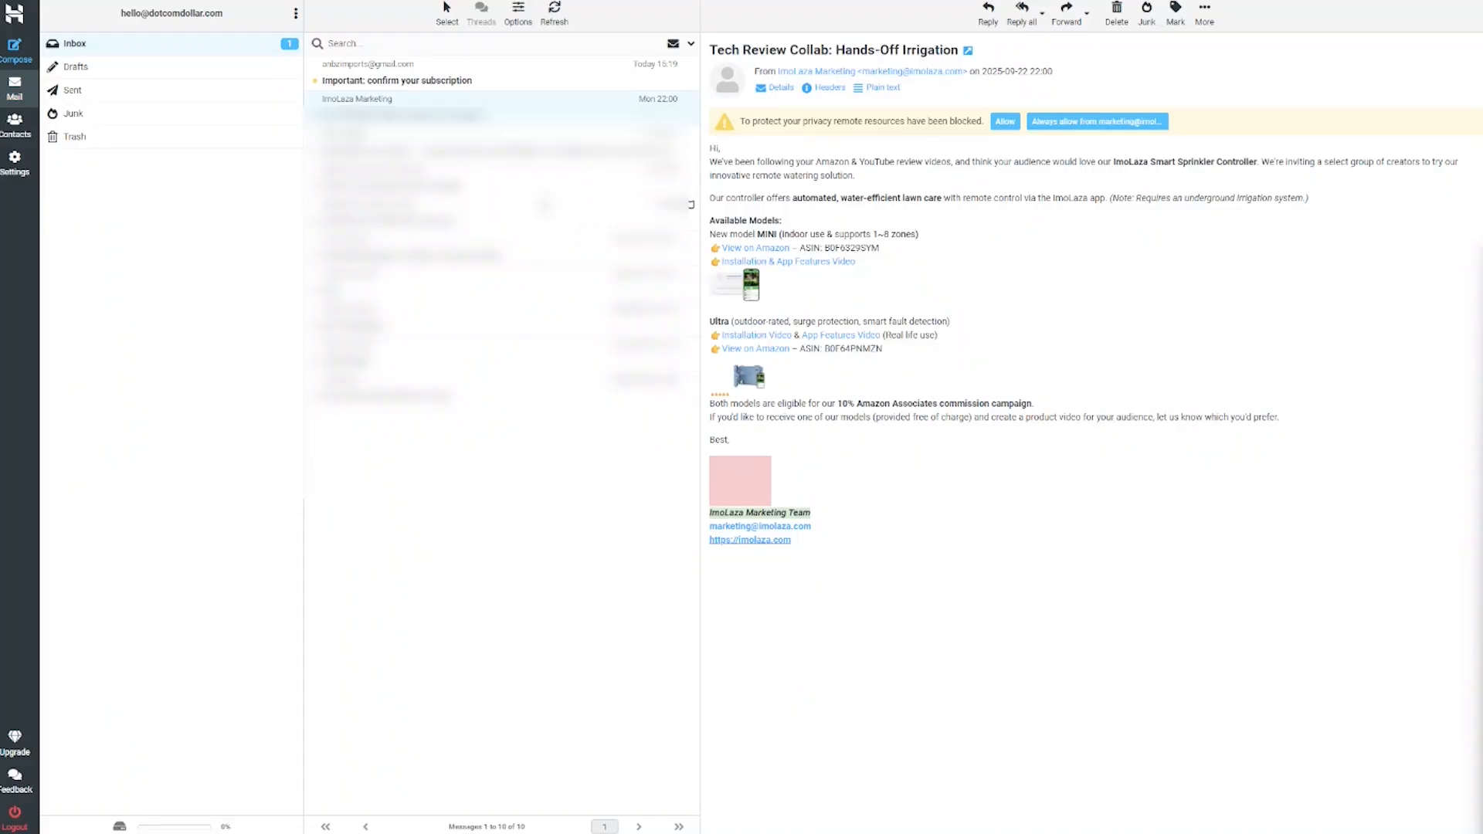
Step: Confirm the test subscription from the 'Important: confirm your subscription' email, receiving the guide PDF
{"action": "left_click", "coordinate": [538, 80]}
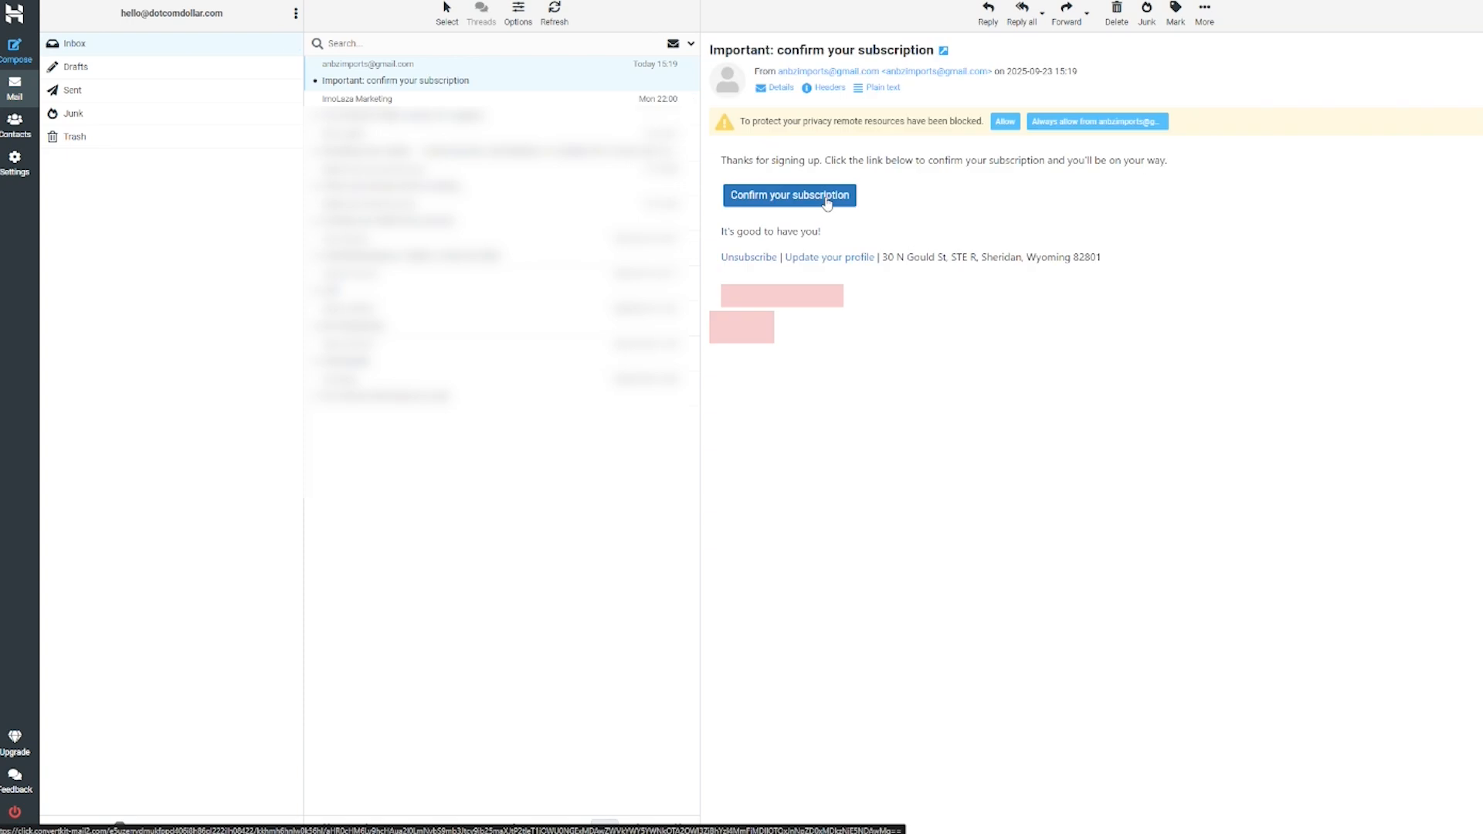
{"action": "left_click", "coordinate": [825, 199]}
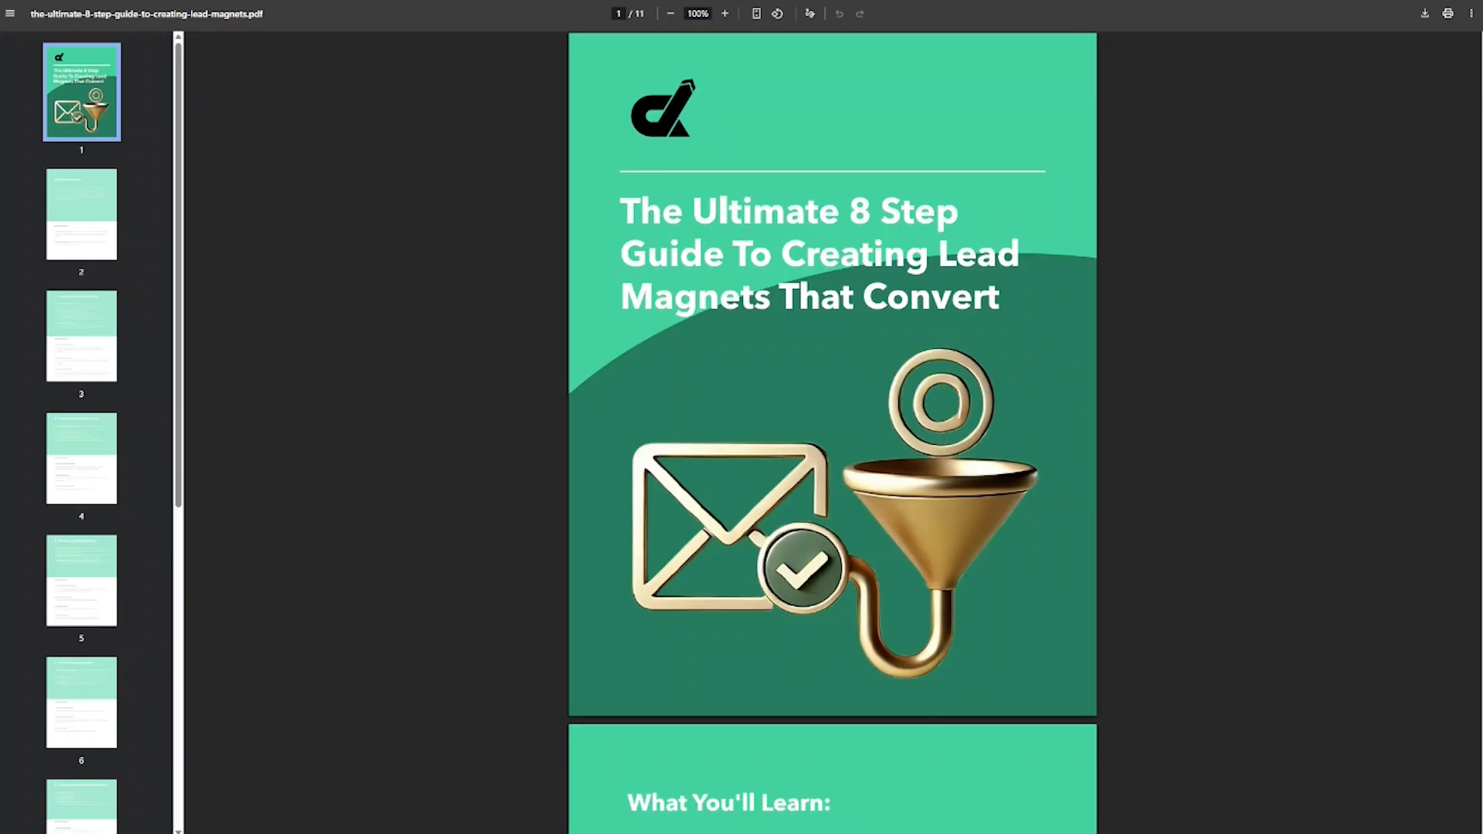
{"action": "scroll", "coordinate": [684, 198], "scroll_direction": "down", "scroll_amount": 5}
{"action": "scroll", "coordinate": [683, 198], "scroll_direction": "up", "scroll_amount": 5}
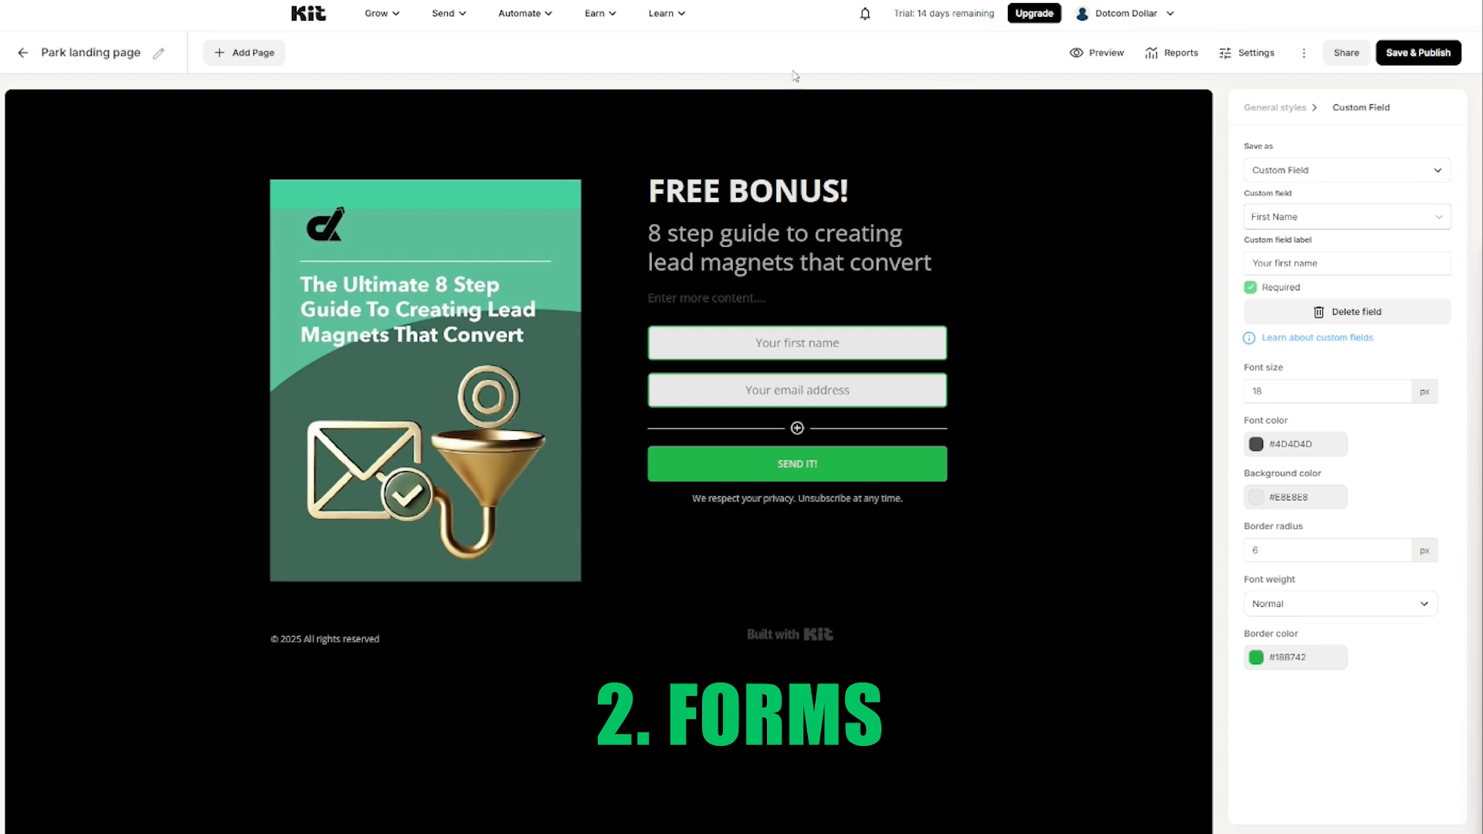
{"action": "left_click", "coordinate": [391, 15]}
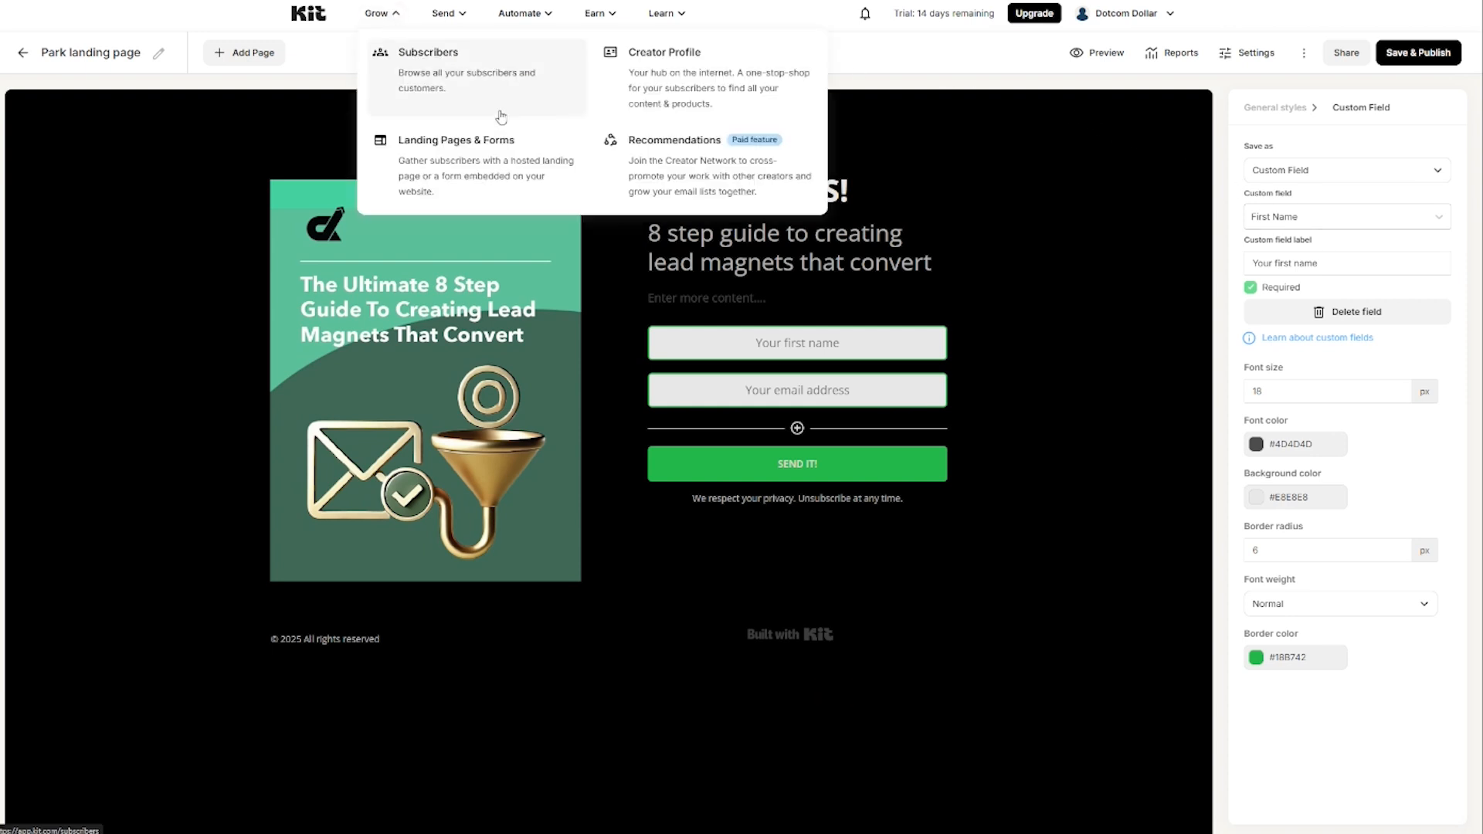
Step: Start a new embeddable Form with the Inline display format from the forms list
{"action": "left_click", "coordinate": [465, 149]}
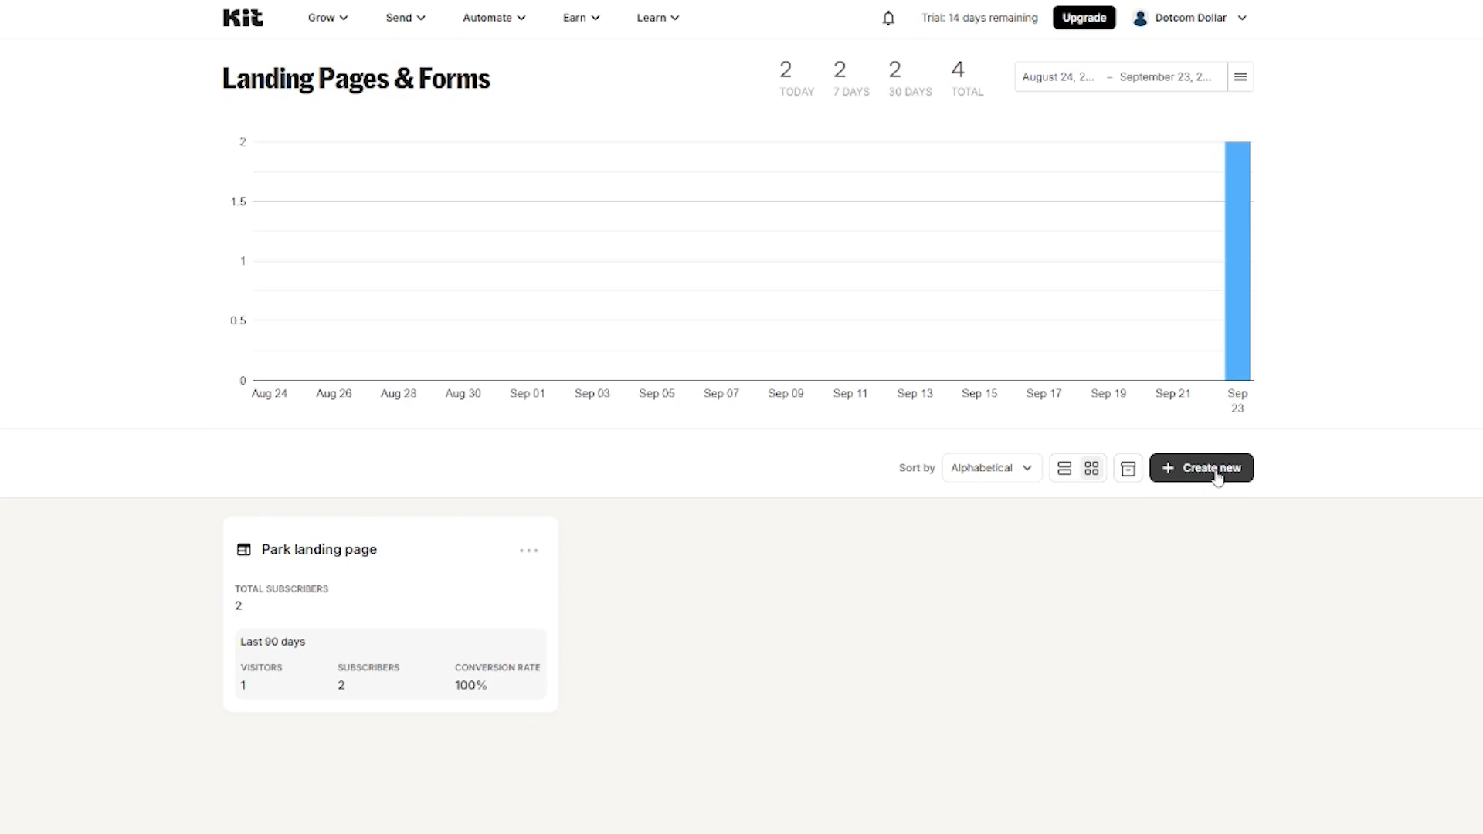
{"action": "left_click", "coordinate": [1211, 469]}
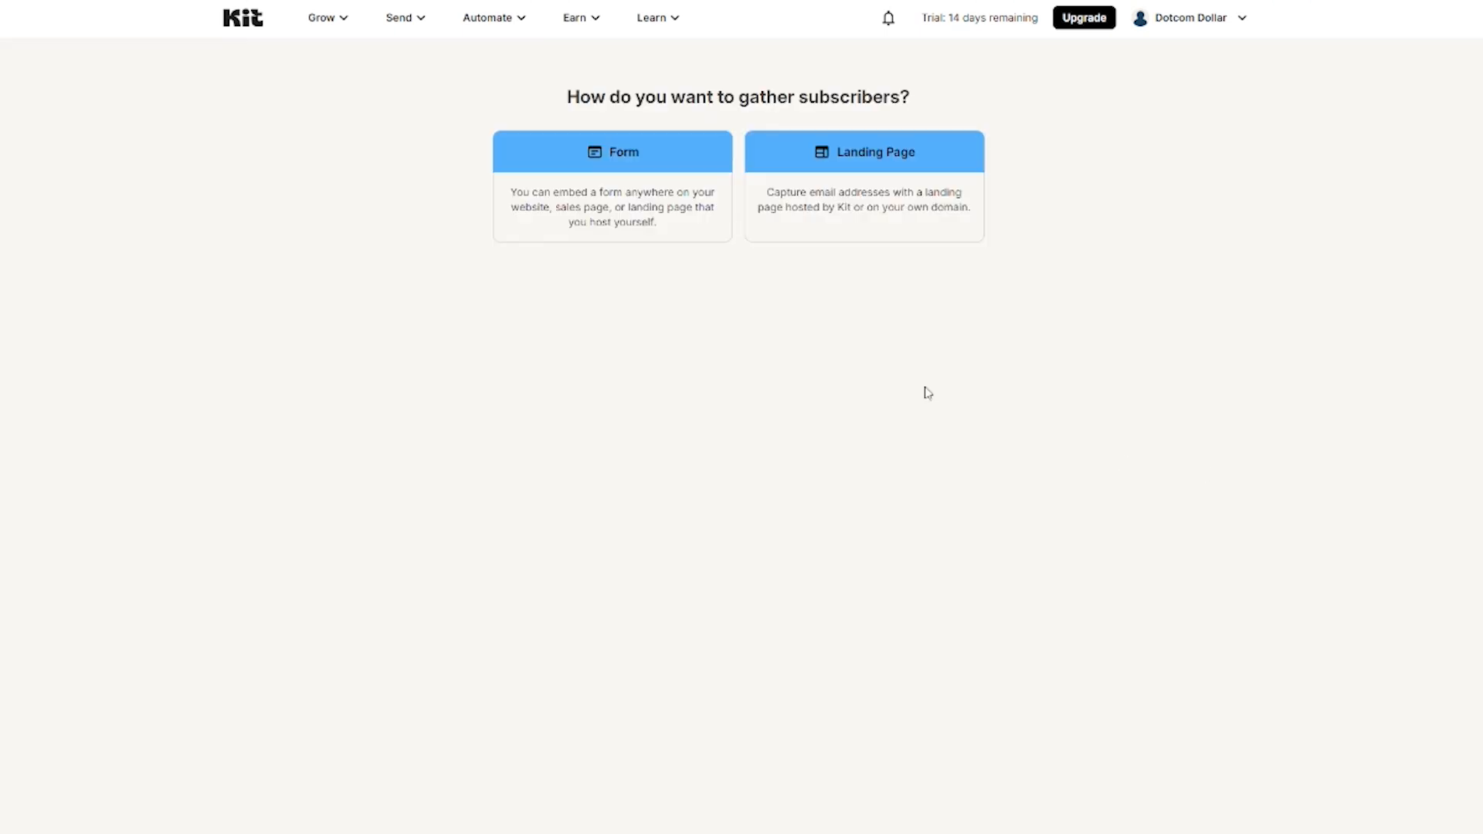
{"action": "left_click", "coordinate": [622, 191]}
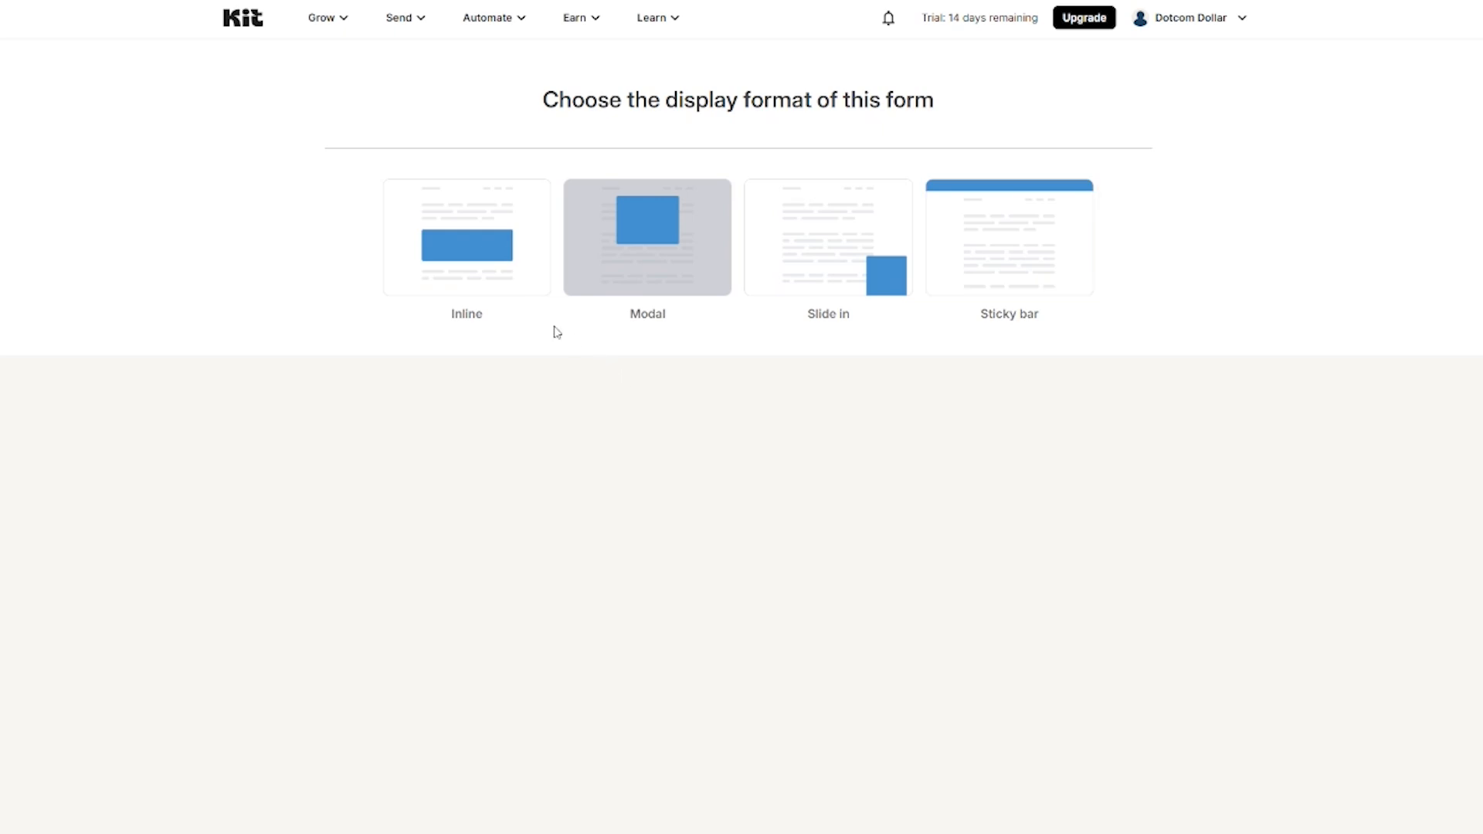
{"action": "left_click", "coordinate": [455, 253]}
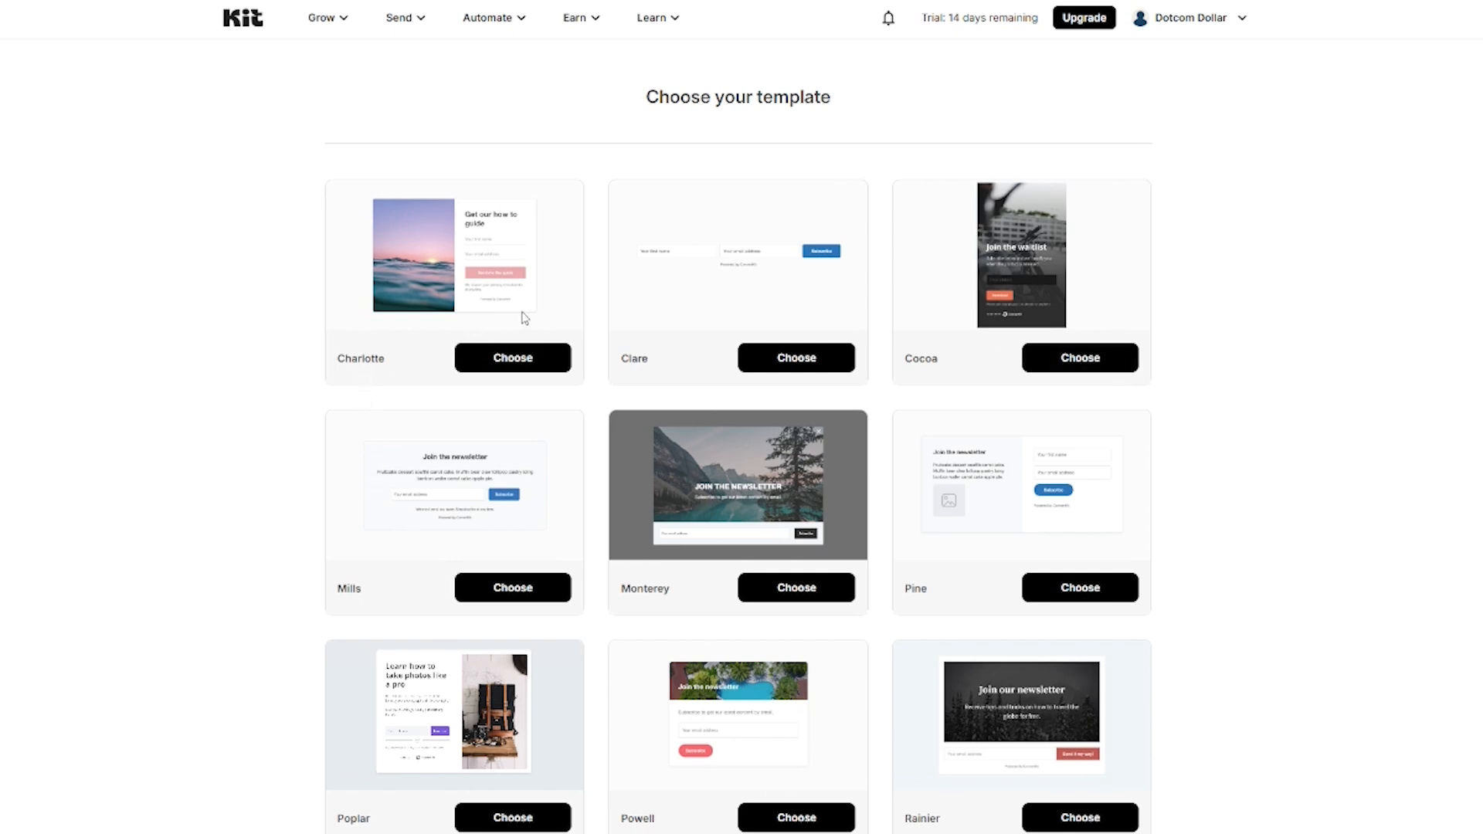
Step: Use the Charlotte template and hide its Built with Kit badge
{"action": "left_click", "coordinate": [503, 367]}
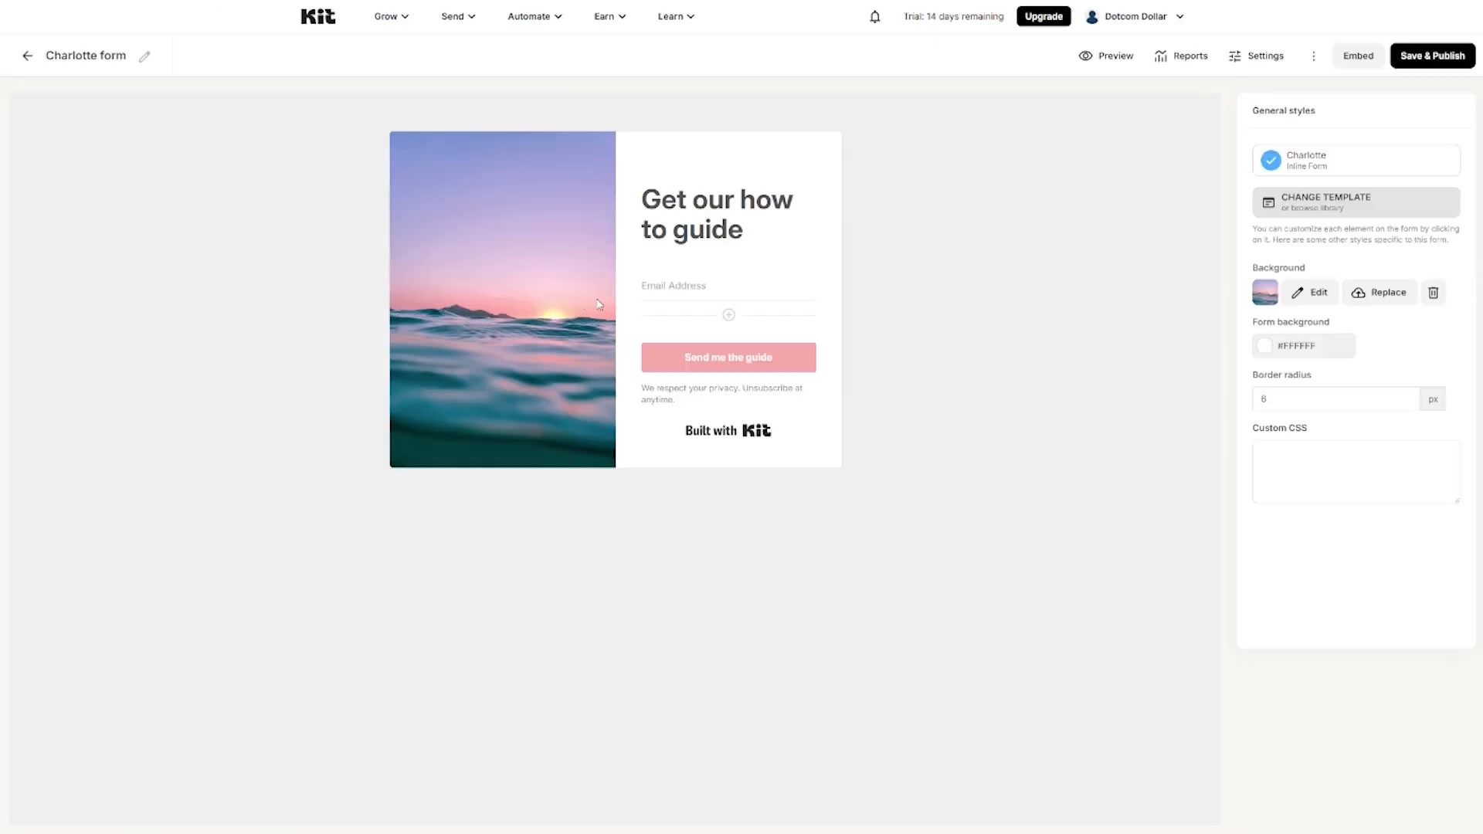
{"action": "left_click", "coordinate": [733, 438]}
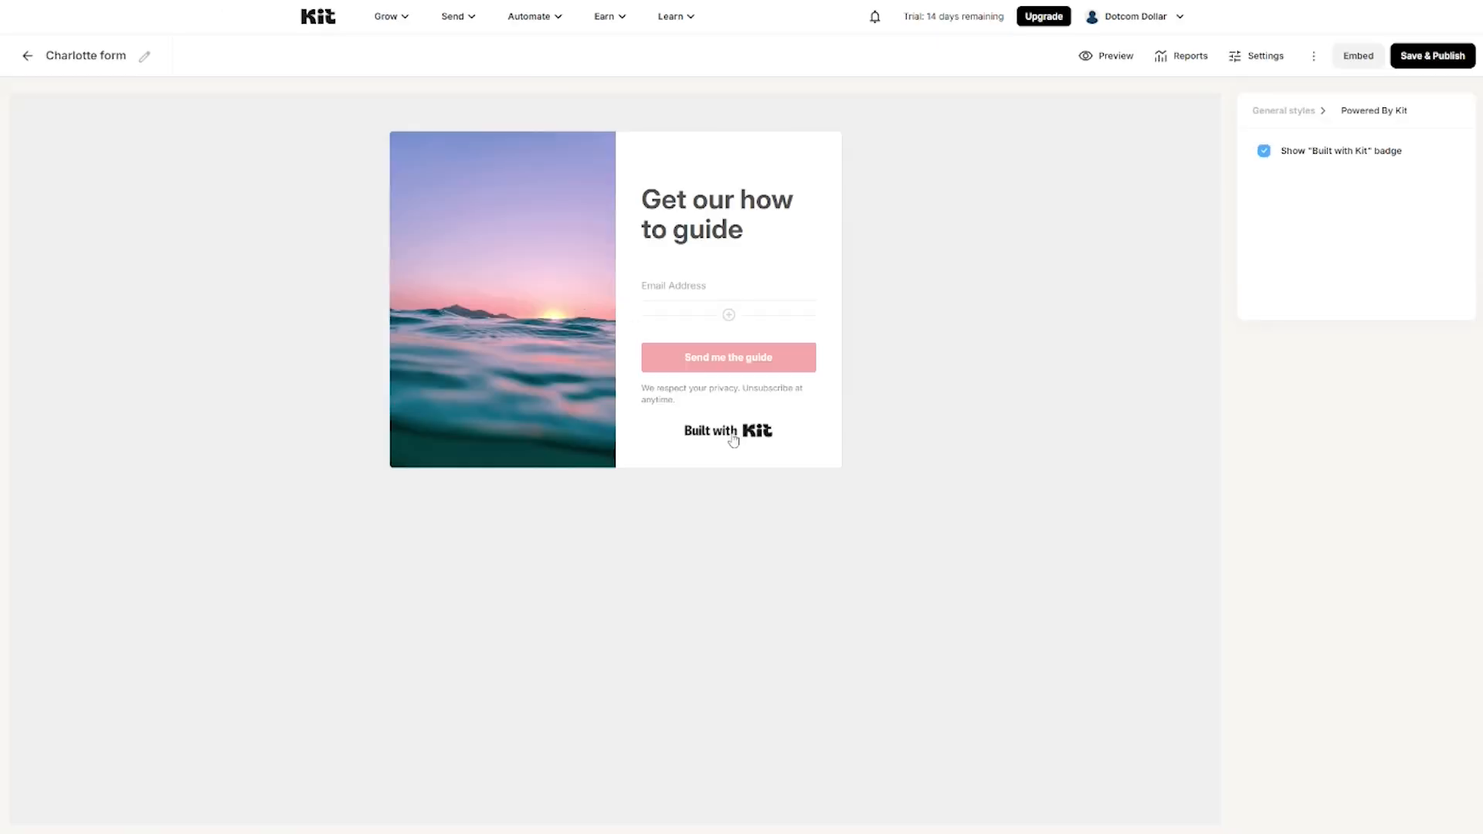
{"action": "left_click", "coordinate": [1264, 151]}
Step: Make the form button green (#18B742) and relabel it 'Send It!'
{"action": "left_click", "coordinate": [716, 366]}
{"action": "left_click", "coordinate": [1305, 236]}
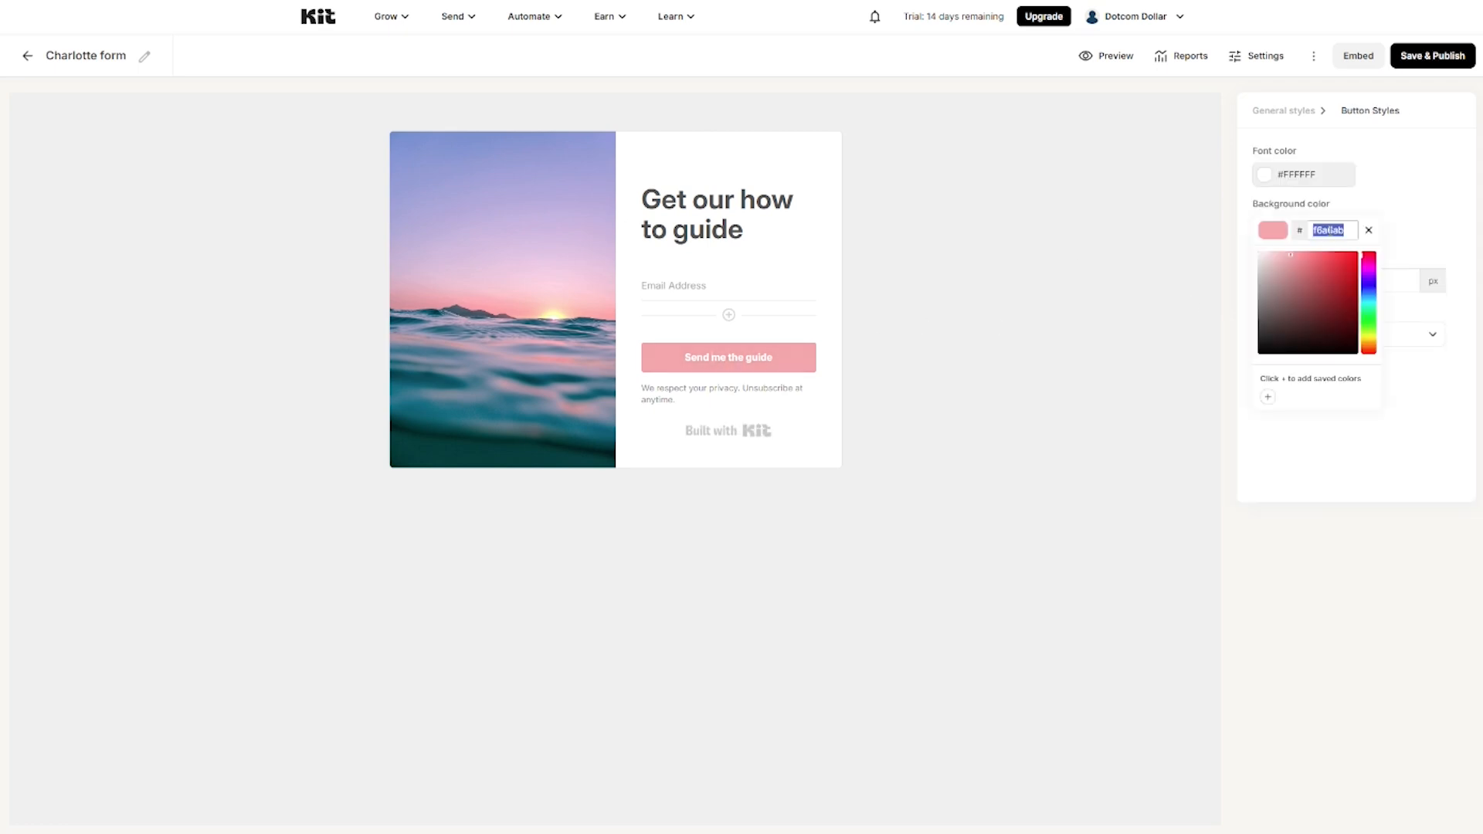
{"action": "type", "text": "18B742"}
{"action": "left_click", "coordinate": [1409, 211]}
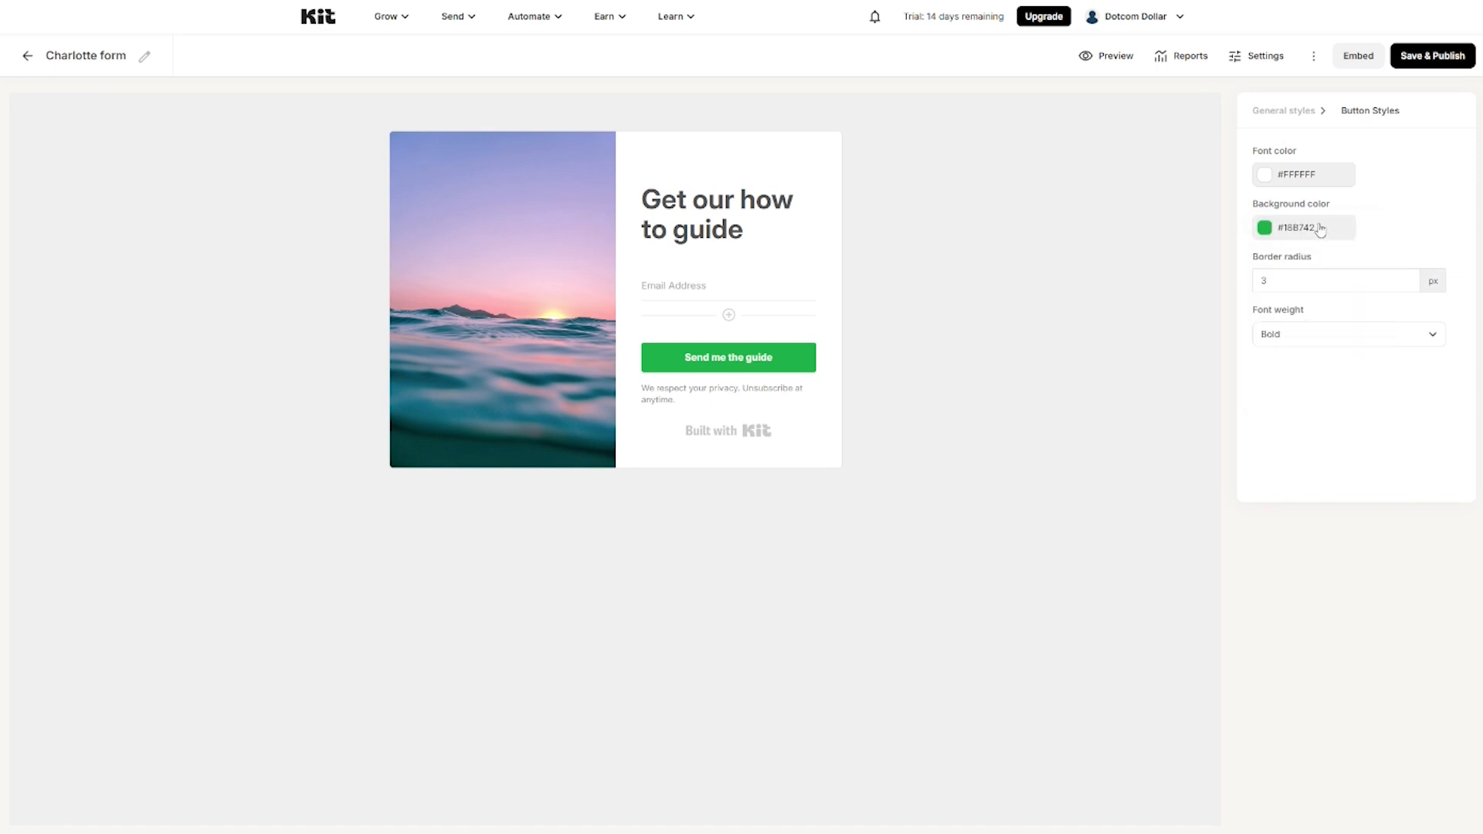
{"action": "triple_click", "coordinate": [742, 360]}
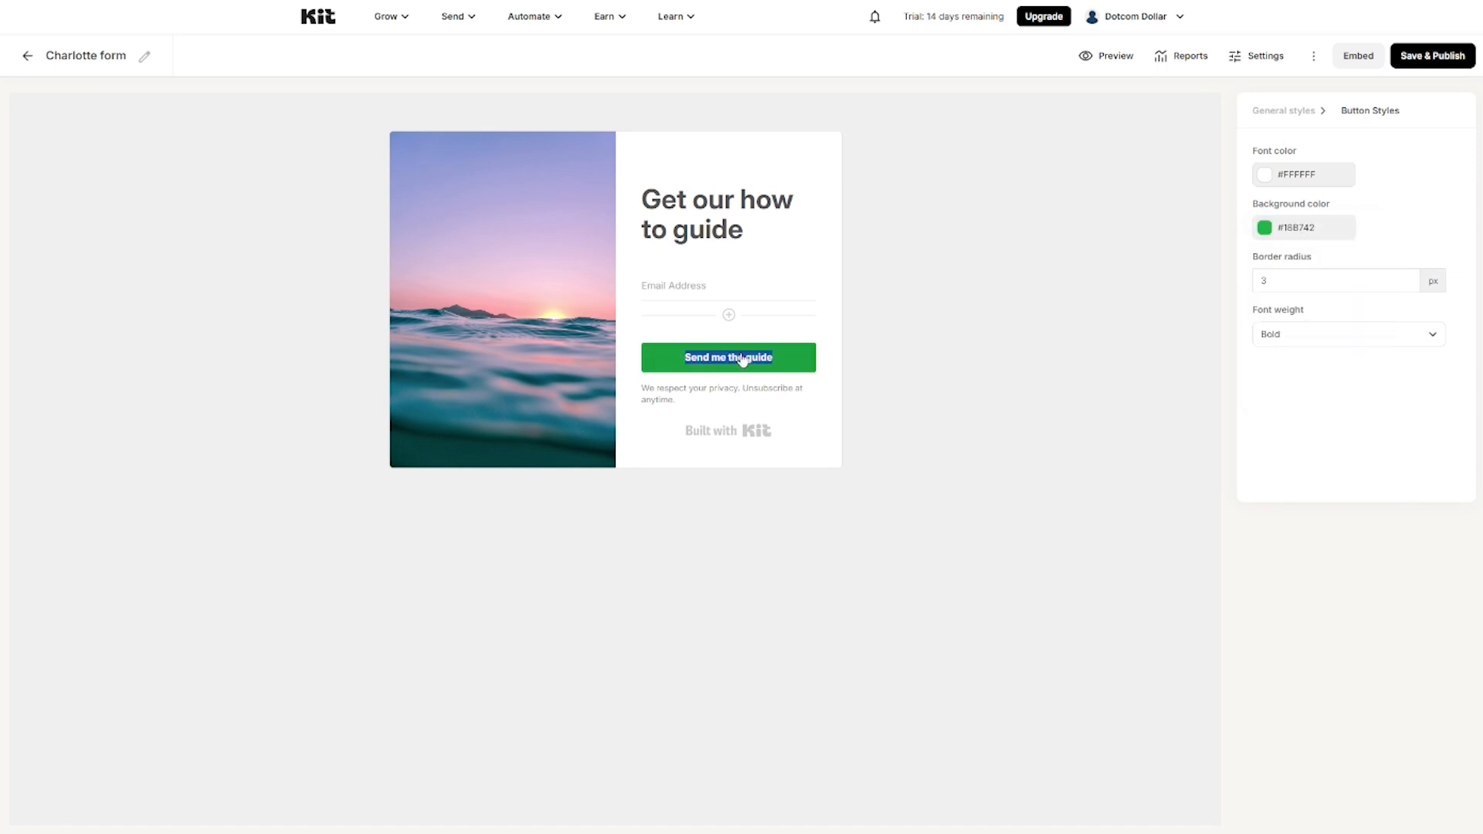
{"action": "type", "text": "Send It!"}
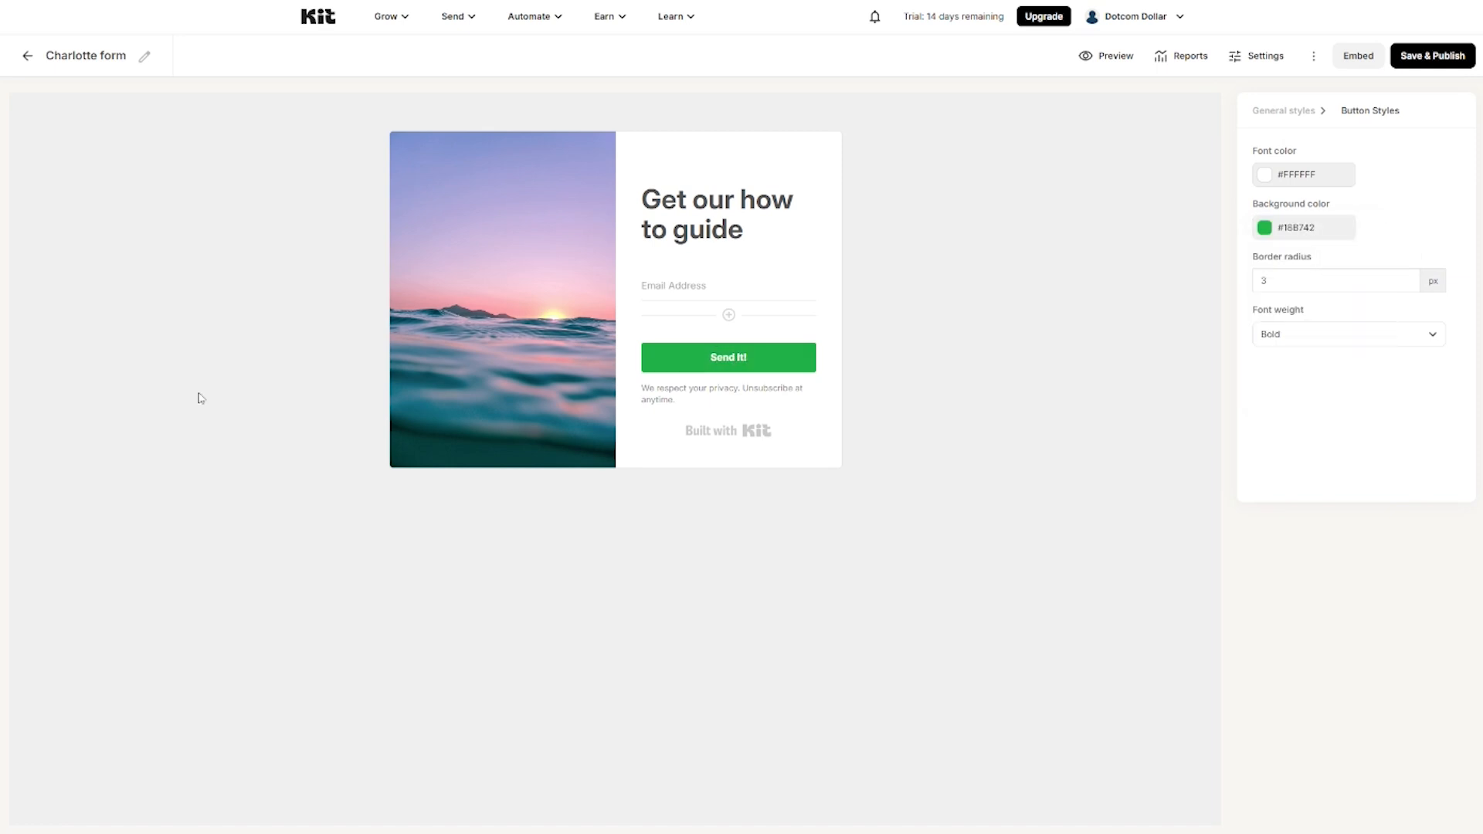
Step: Change the form headline to 'FREE BONUS!'
{"action": "left_click", "coordinate": [708, 199]}
{"action": "triple_click", "coordinate": [708, 199]}
{"action": "type", "text": "F"}
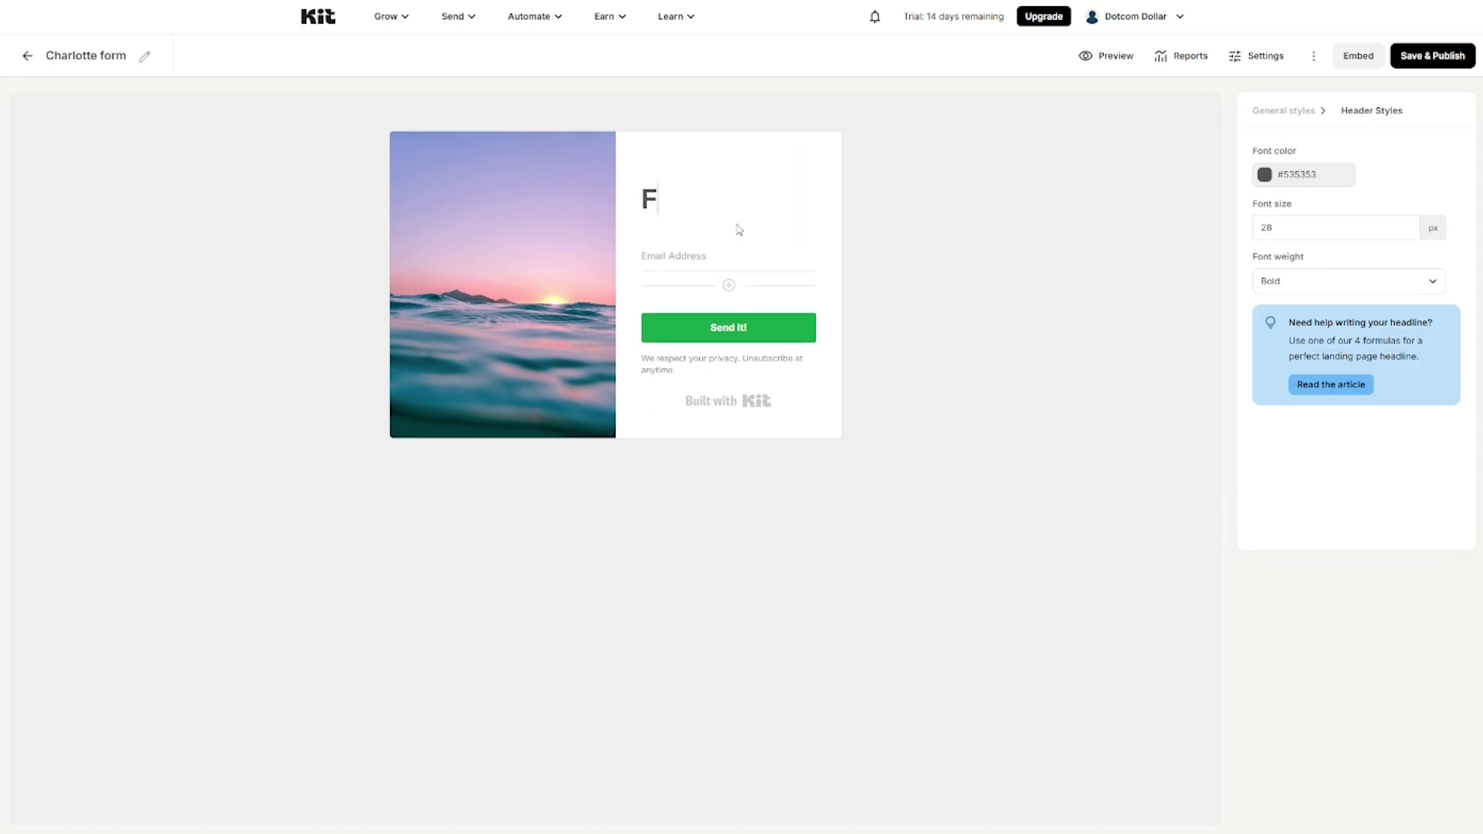
{"action": "type", "text": "REE BONUS!"}
{"action": "left_click", "coordinate": [713, 244]}
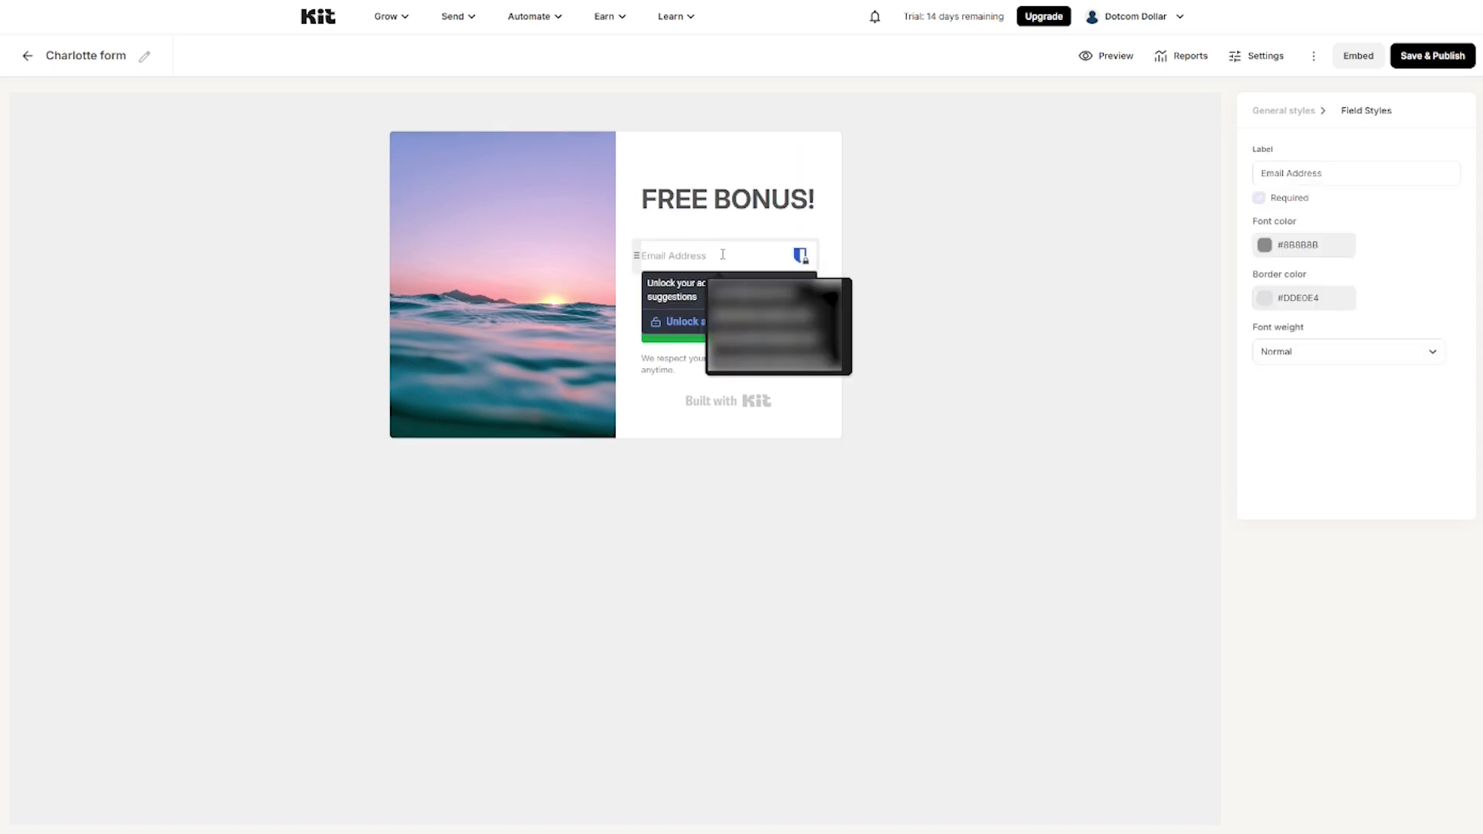
Step: Add a required First Name field and move it above Email Address
{"action": "left_click", "coordinate": [656, 235]}
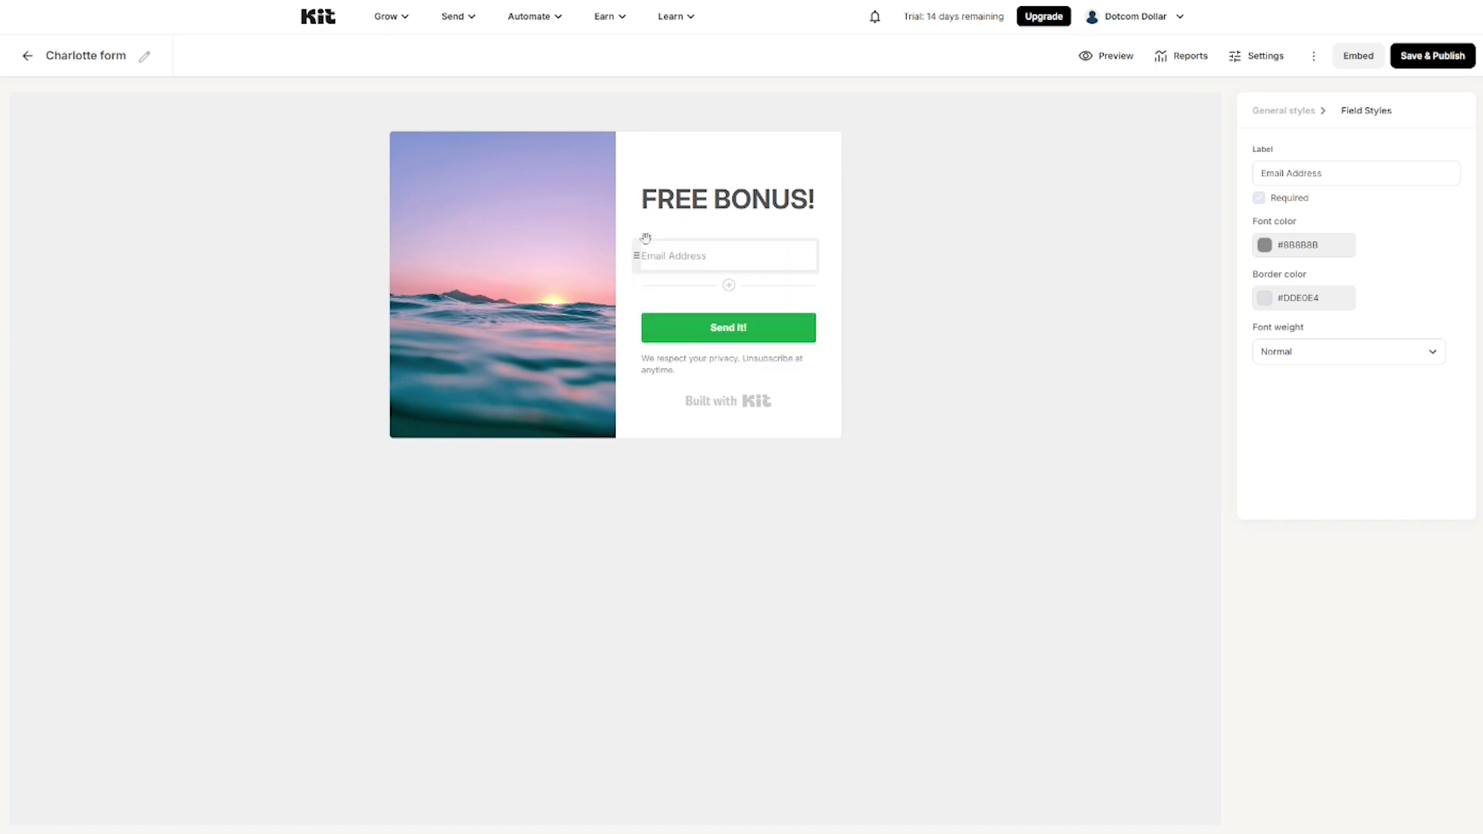
{"action": "left_click", "coordinate": [729, 286]}
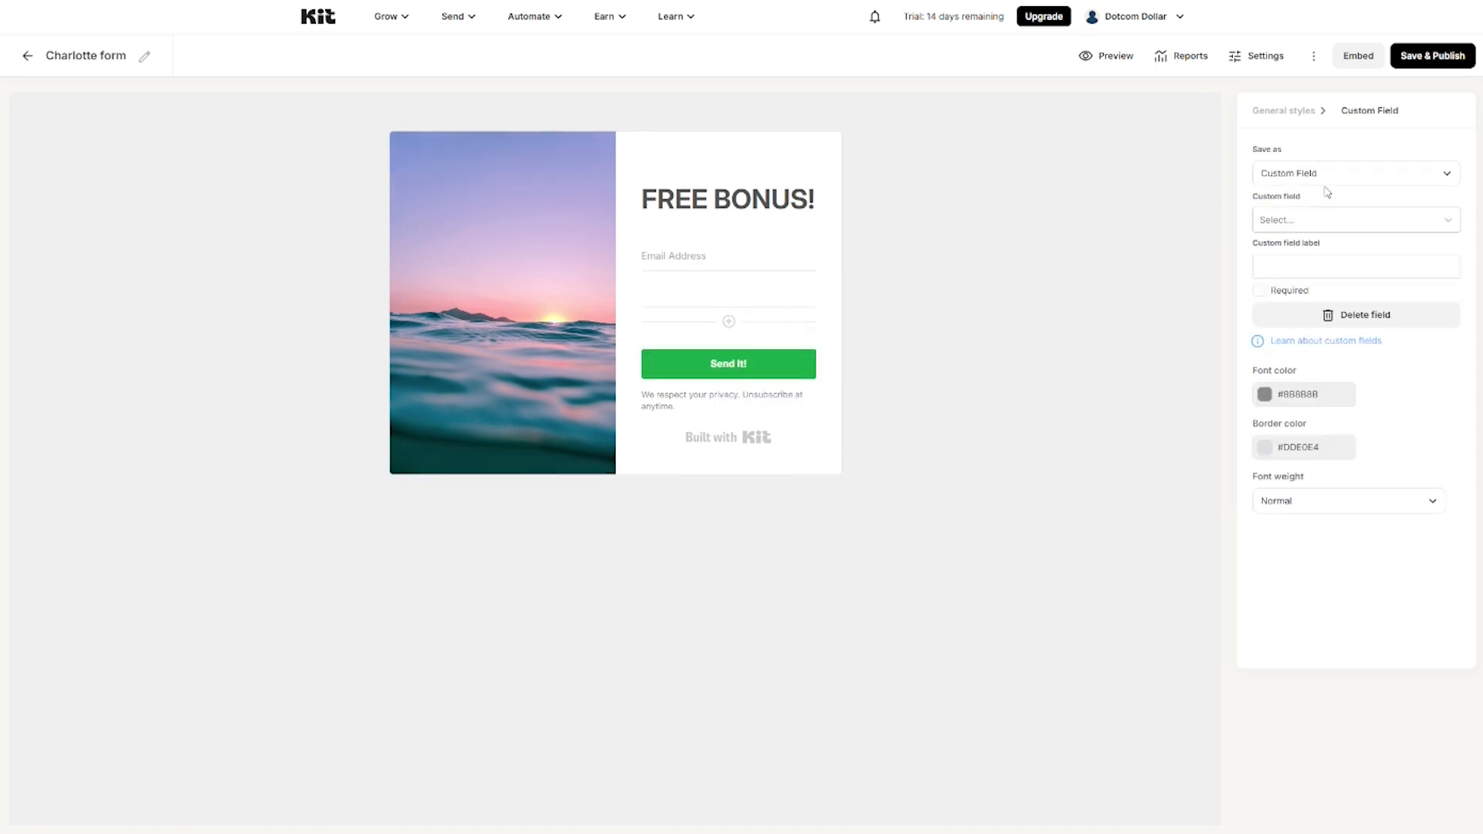
{"action": "left_click", "coordinate": [1322, 220]}
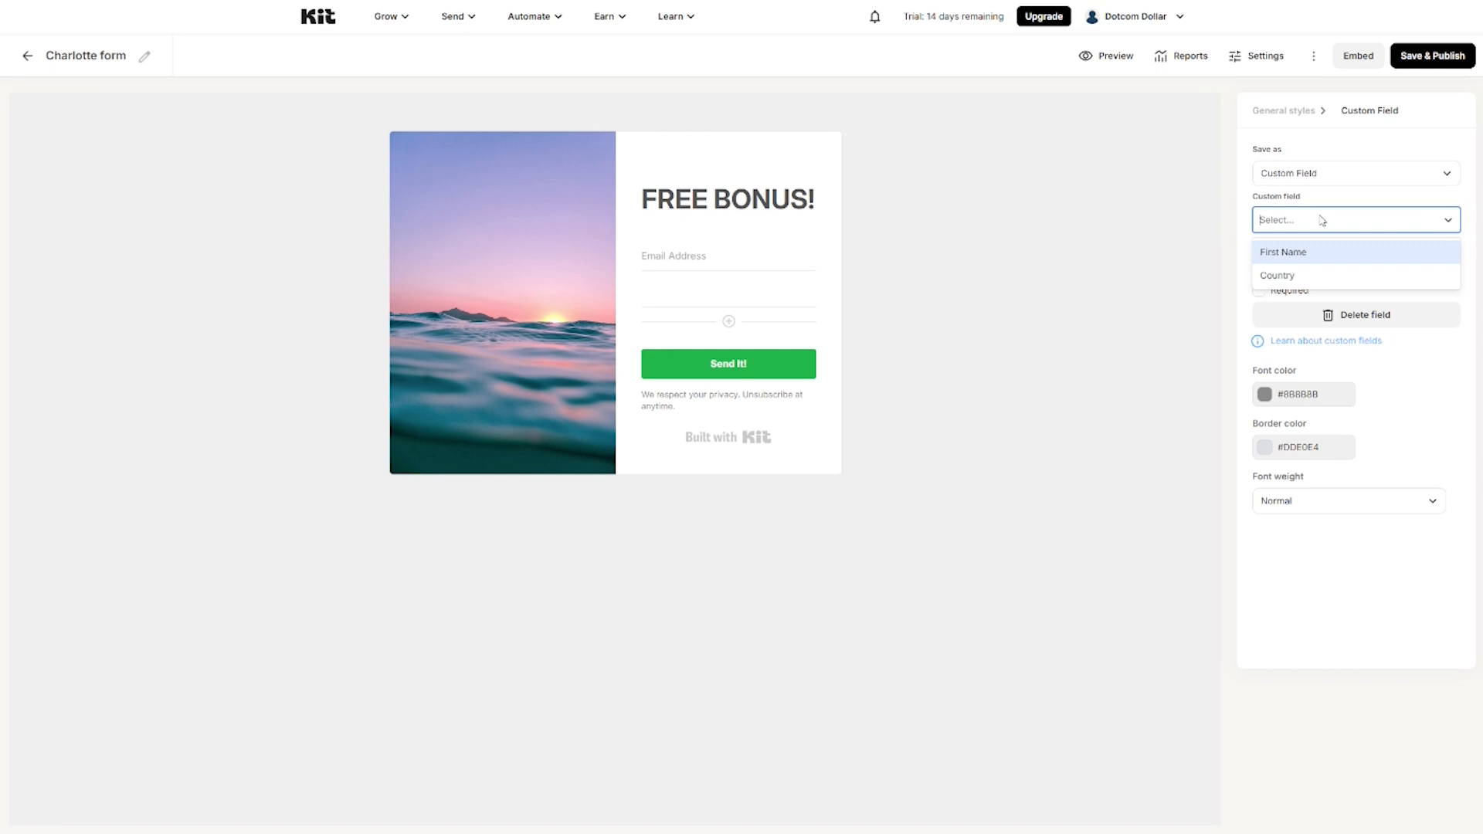
{"action": "left_click", "coordinate": [1305, 255]}
{"action": "left_click", "coordinate": [1260, 291]}
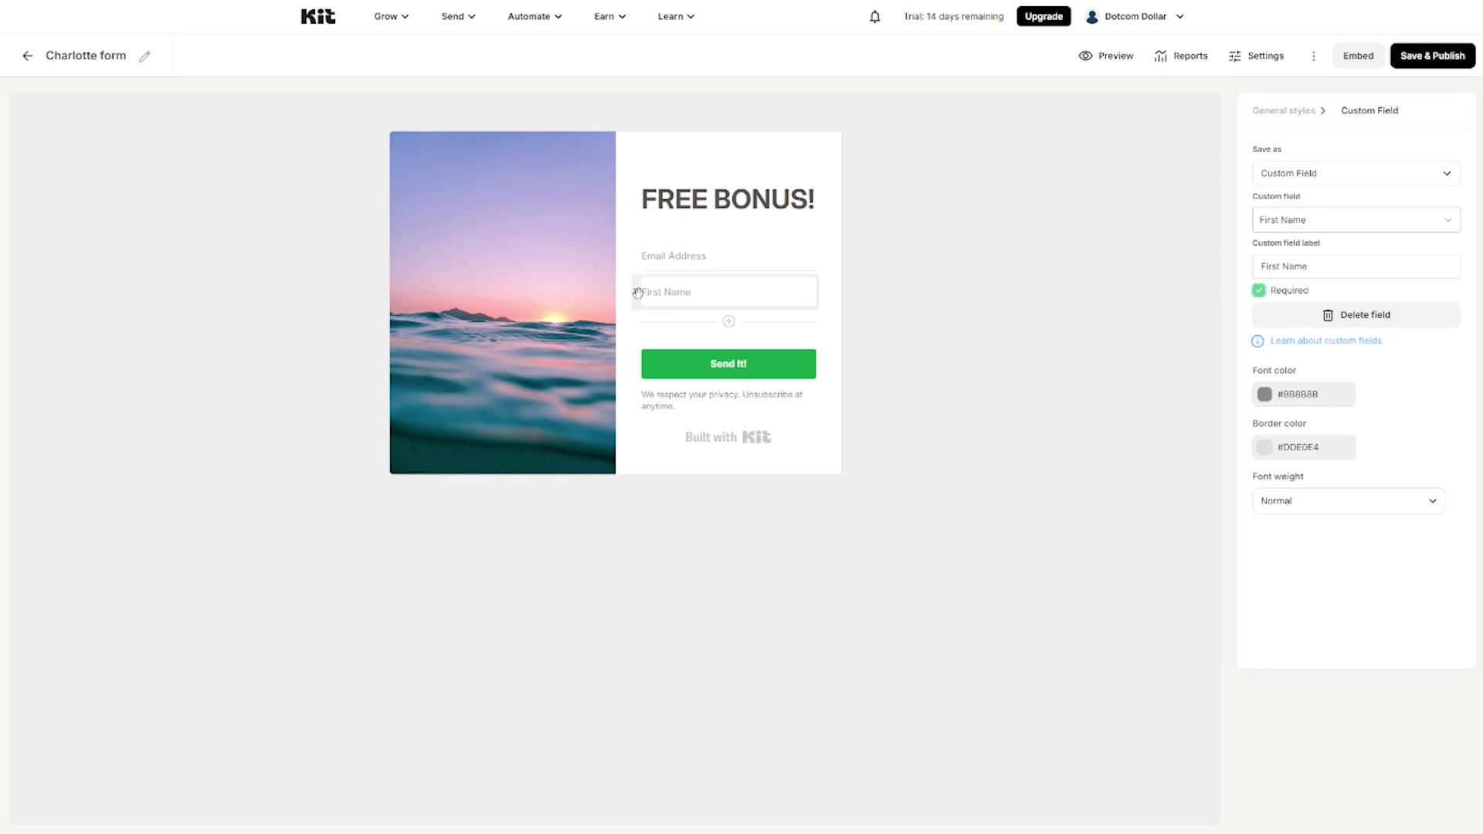
{"action": "left_click_drag", "start_coordinate": [638, 293], "coordinate": [640, 255]}
Step: Check the Email Address field and headline, then start replacing the form's background image
{"action": "left_click", "coordinate": [665, 295]}
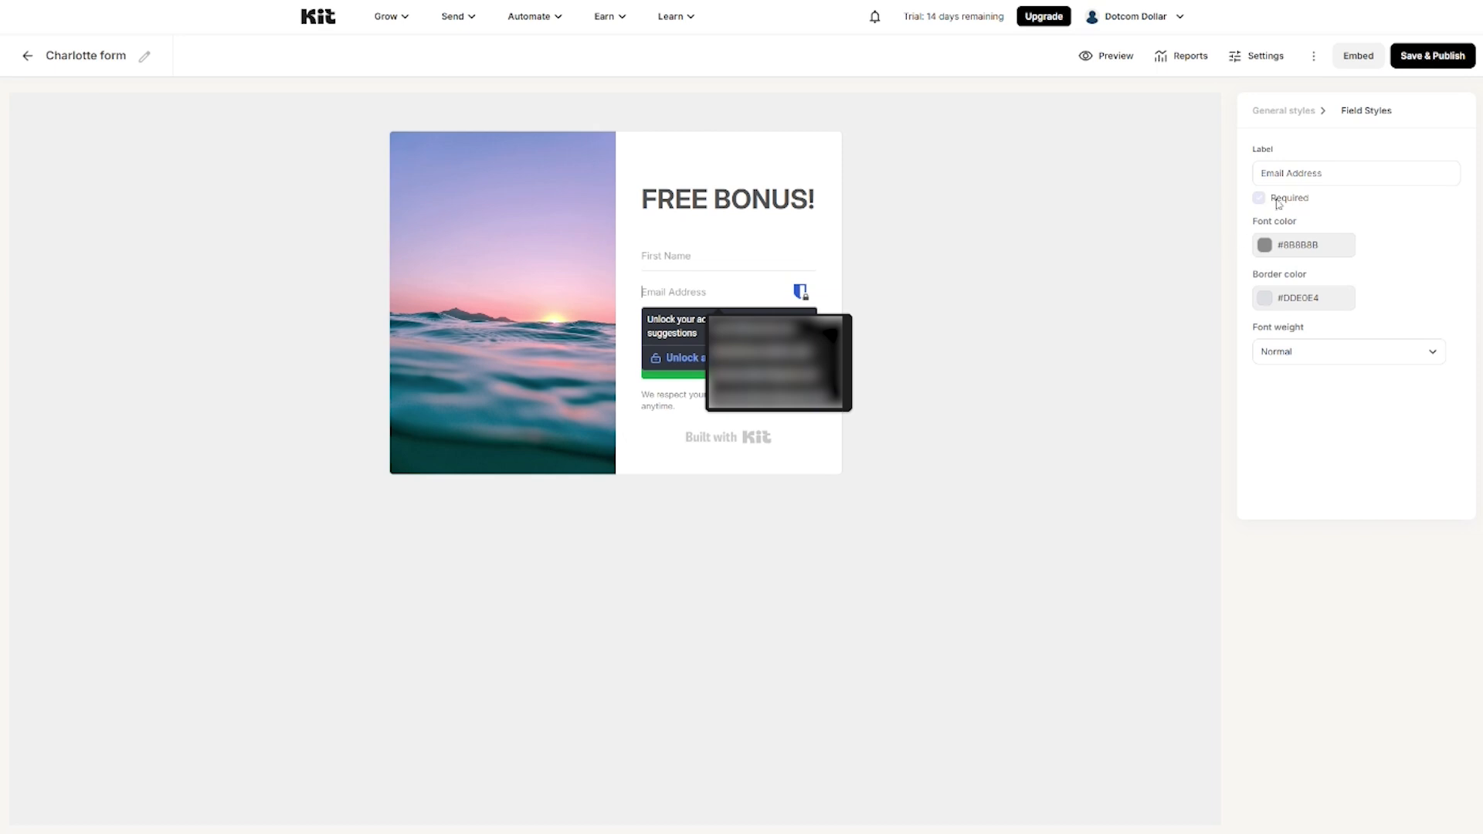
{"action": "left_click", "coordinate": [712, 200]}
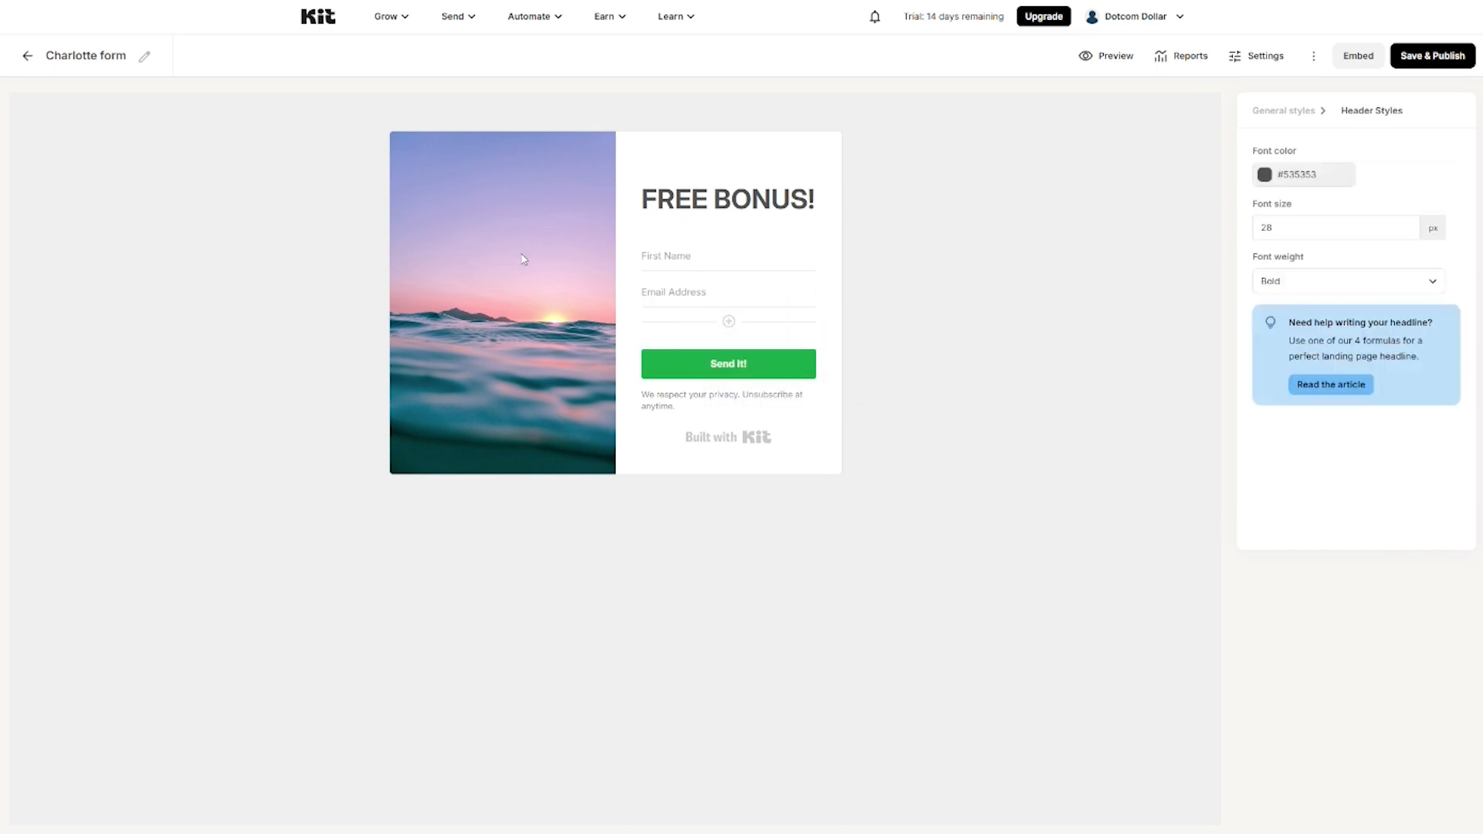
{"action": "left_click", "coordinate": [1296, 110]}
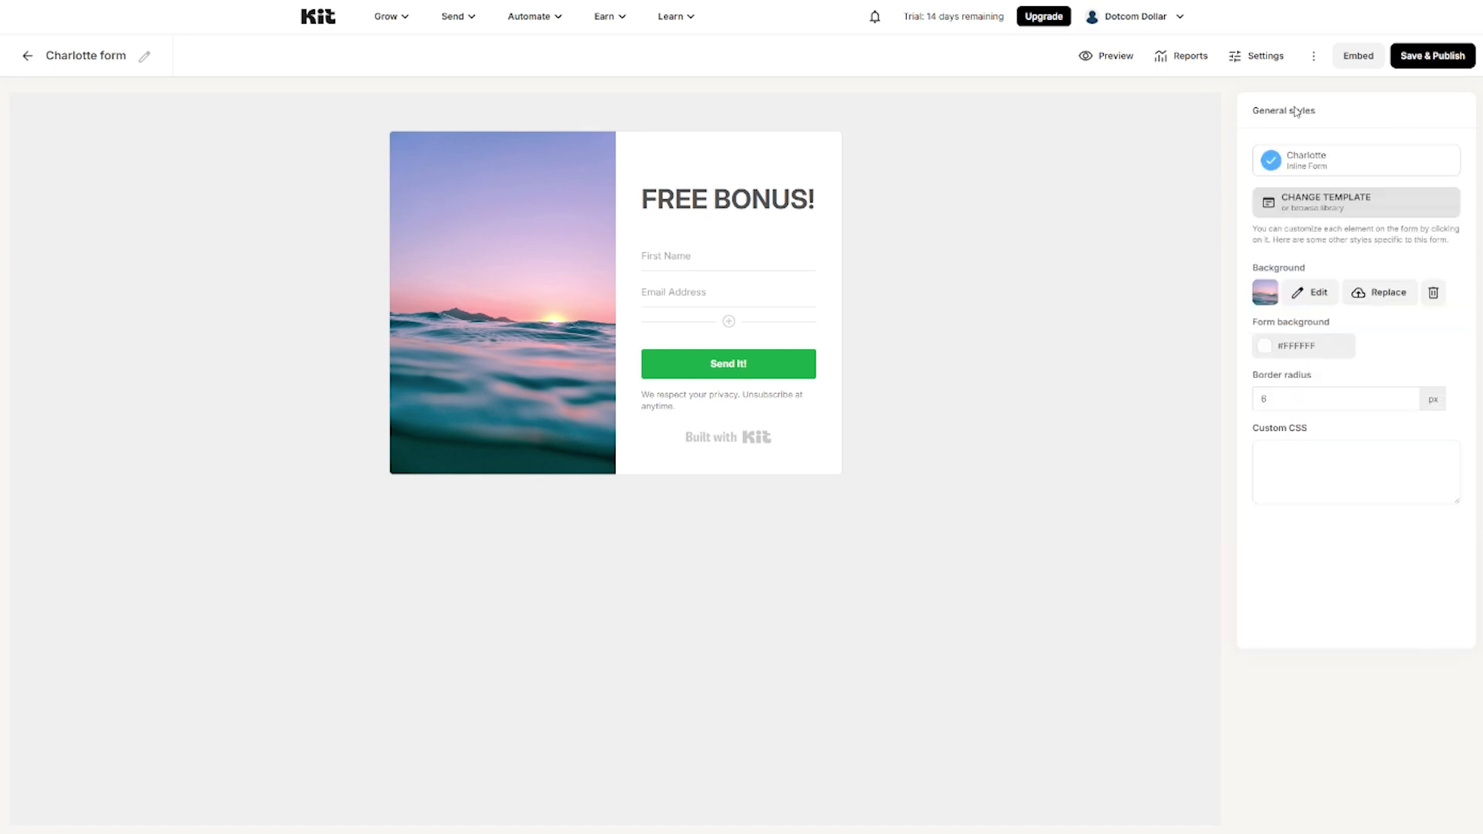
{"action": "left_click", "coordinate": [1388, 294]}
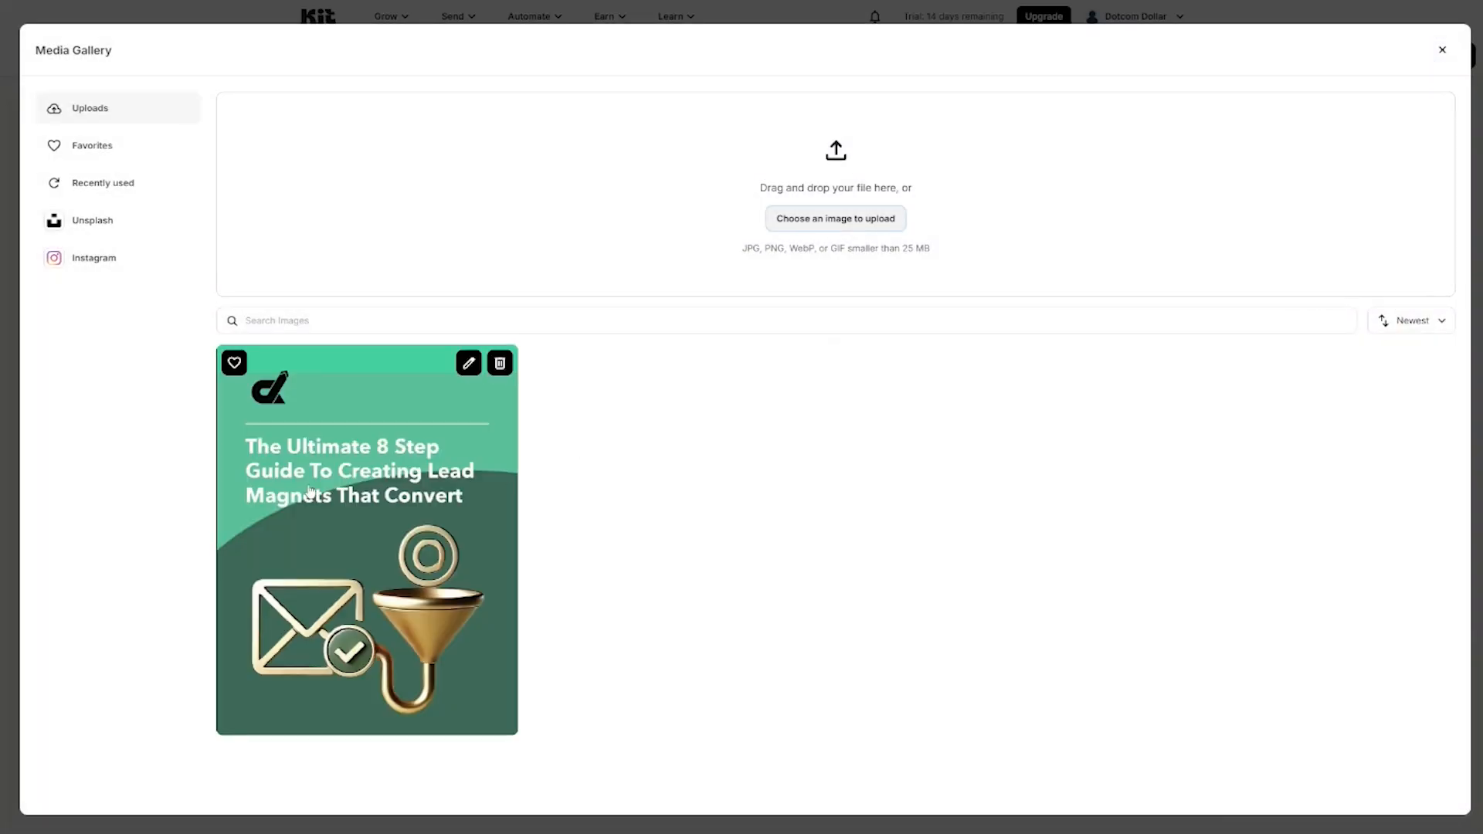
Step: Set the uploaded lead-magnet guide cover as the form image and preview the result
{"action": "left_click", "coordinate": [467, 424]}
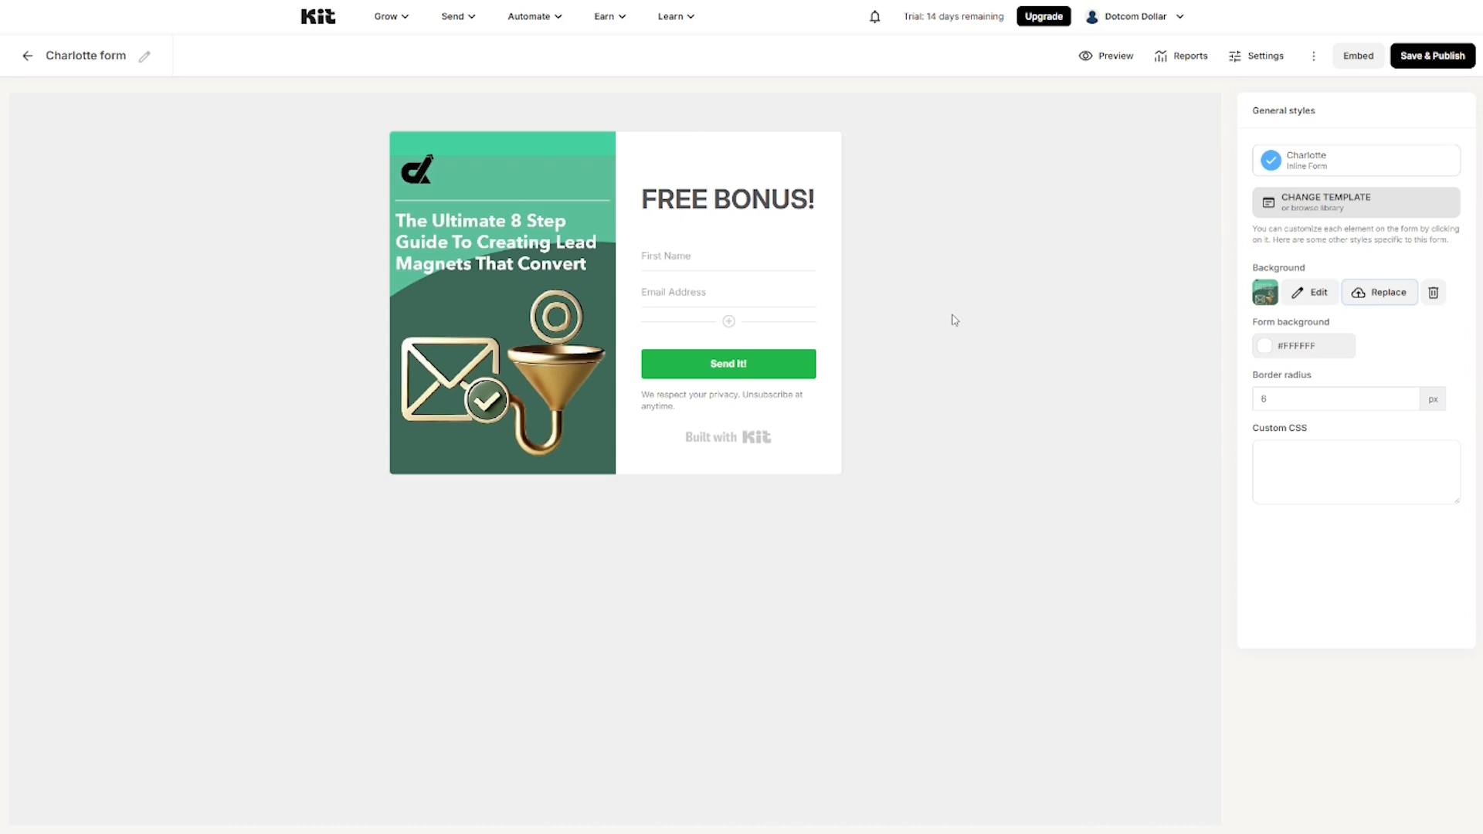
{"action": "left_click", "coordinate": [1109, 57]}
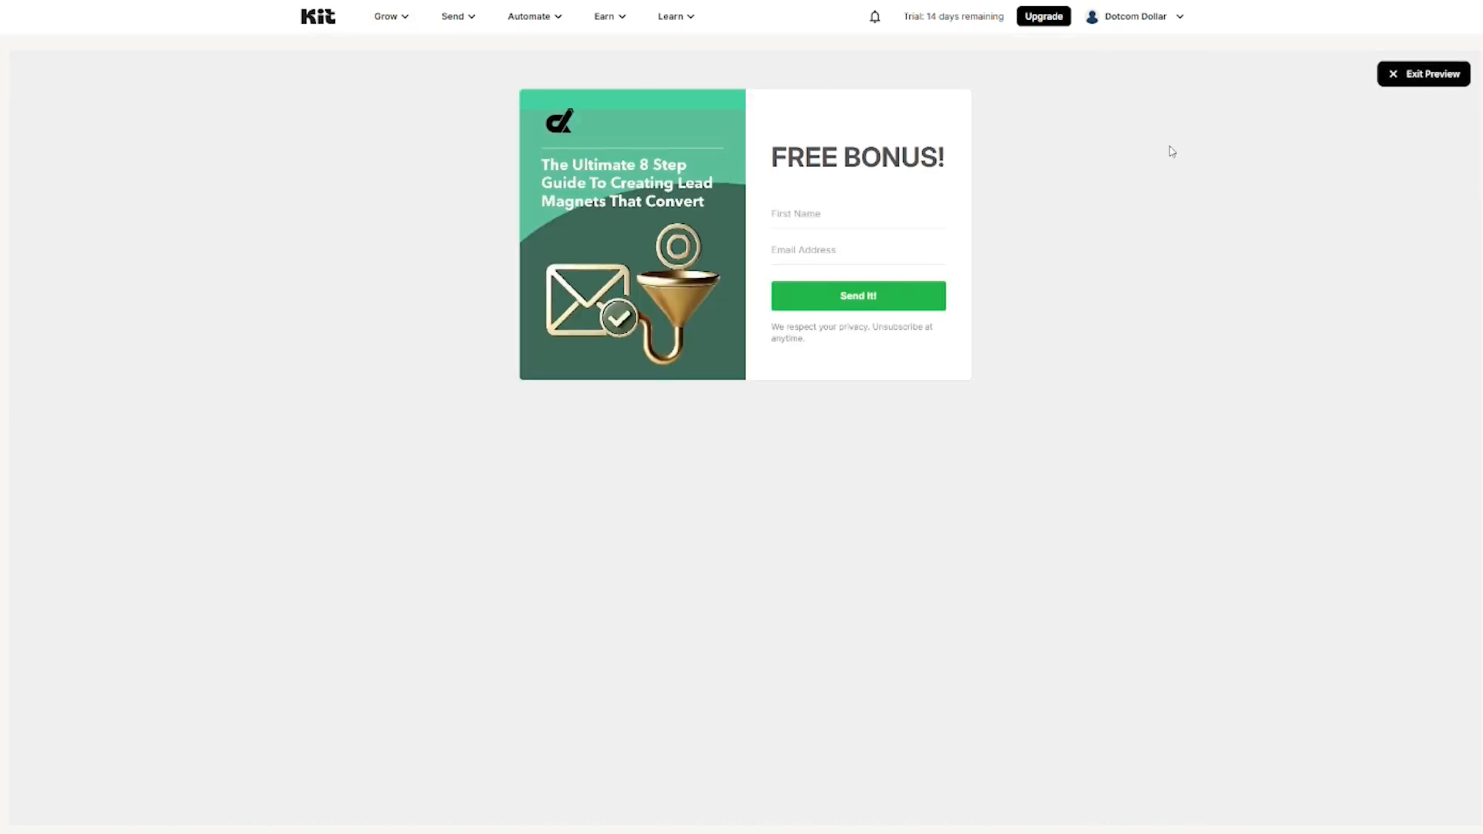
{"action": "left_click", "coordinate": [1419, 75]}
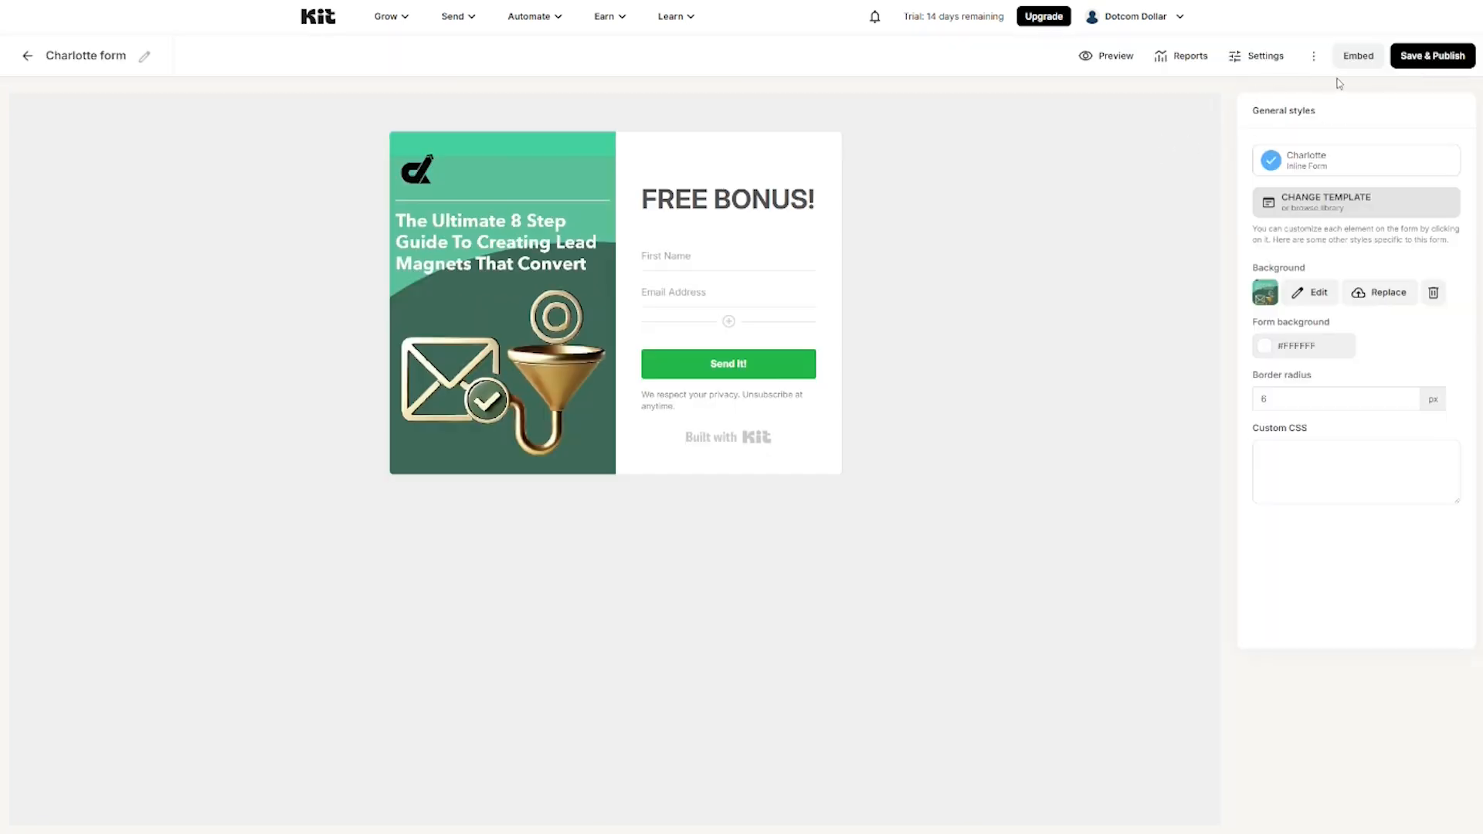
{"action": "left_click", "coordinate": [1266, 56]}
Step: Reword the form's success message to end with 'get freebie.'
{"action": "left_click", "coordinate": [818, 418]}
{"action": "type", "text": "get "}
{"action": "type", "text": "freebie."}
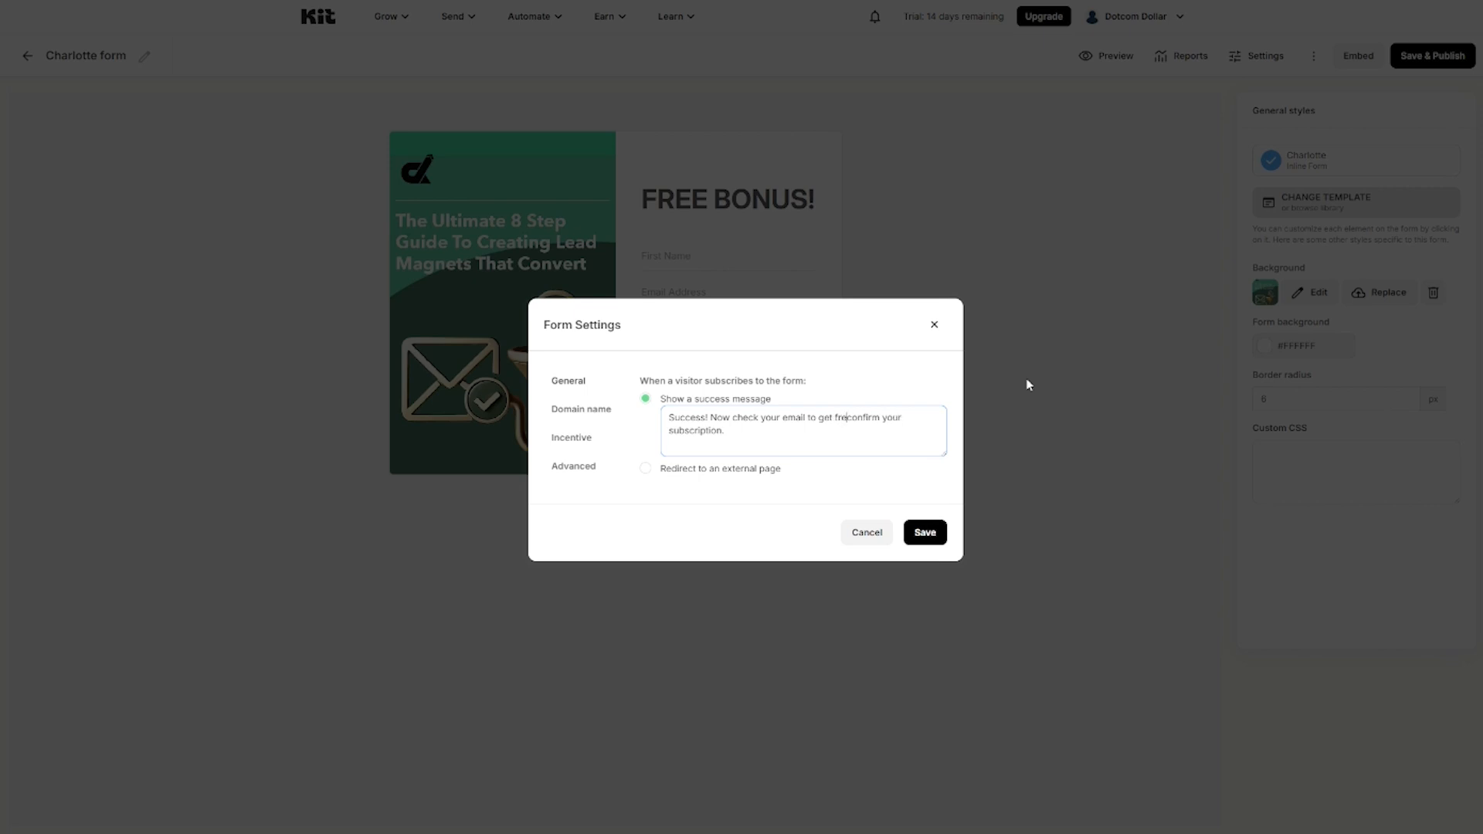
{"action": "key", "text": "Delete"}
{"action": "key", "text": "Delete"}
{"action": "key", "text": "Delete"}
{"action": "key", "text": "Delete"}
{"action": "key", "text": "Delete"}
{"action": "key", "text": "Delete"}
{"action": "key", "text": "Delete"}
{"action": "key", "text": "Delete"}
{"action": "key", "text": "Delete"}
{"action": "key", "text": "Delete"}
{"action": "key", "text": "Delete"}
{"action": "key", "text": "Delete"}
{"action": "key", "text": "Delete"}
{"action": "key", "text": "Delete"}
{"action": "key", "text": "Delete"}
Step: Add lead-magnet-form as the form's page URL under Domain name
{"action": "left_click", "coordinate": [580, 409]}
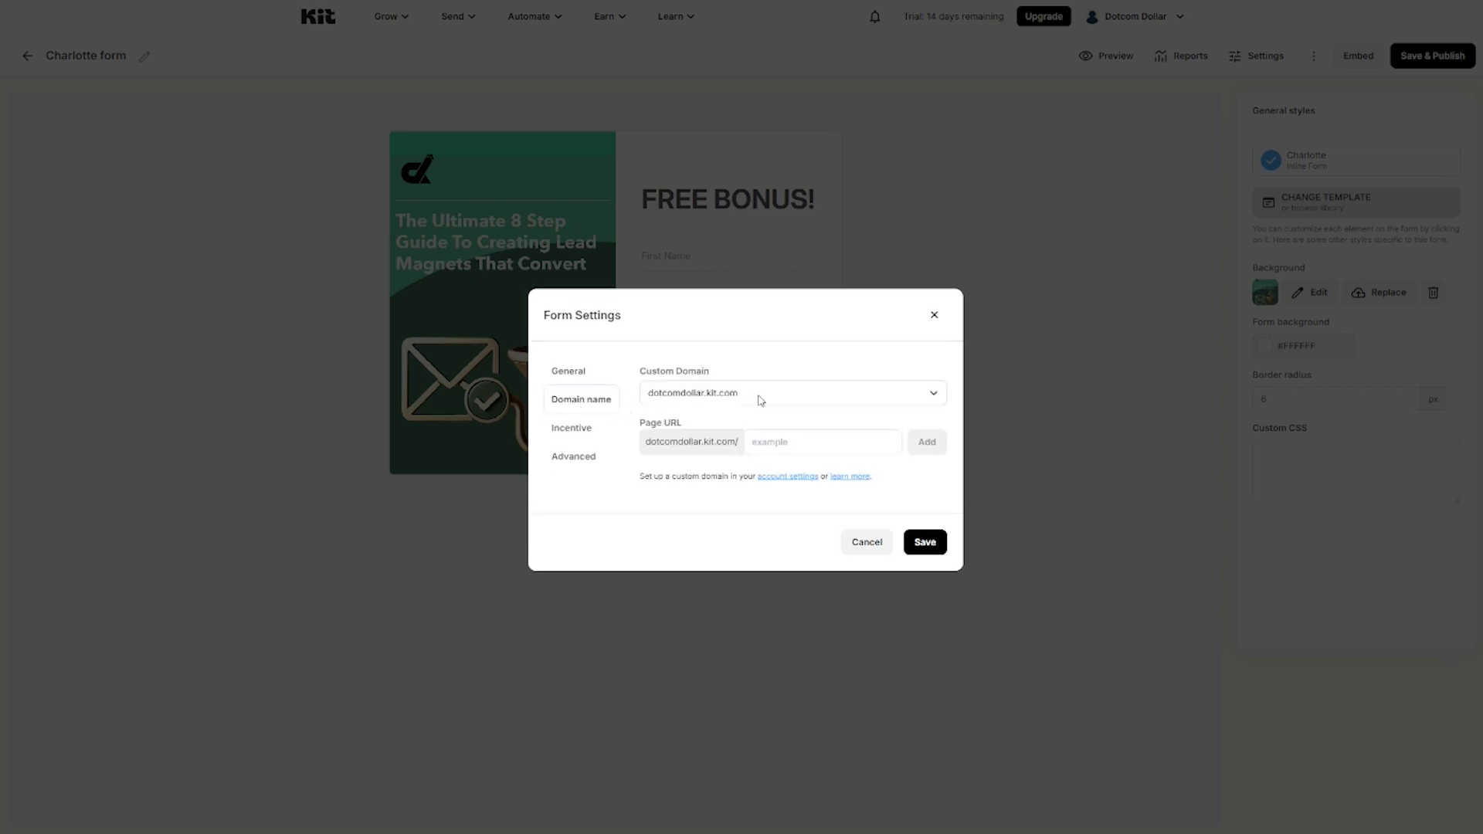
{"action": "left_click", "coordinate": [776, 441]}
{"action": "type", "text": "lead-magnet-form"}
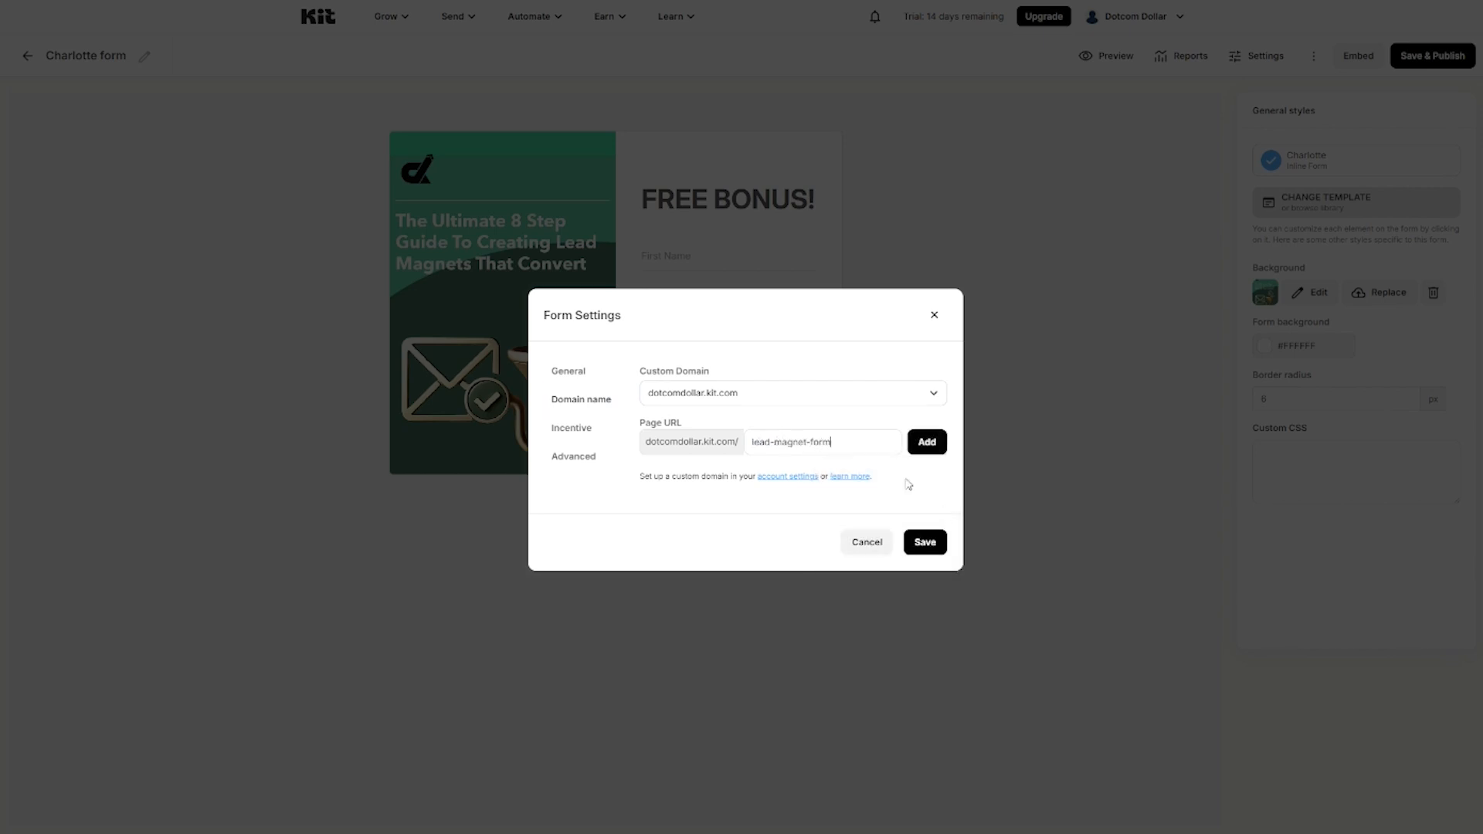
{"action": "left_click", "coordinate": [921, 444]}
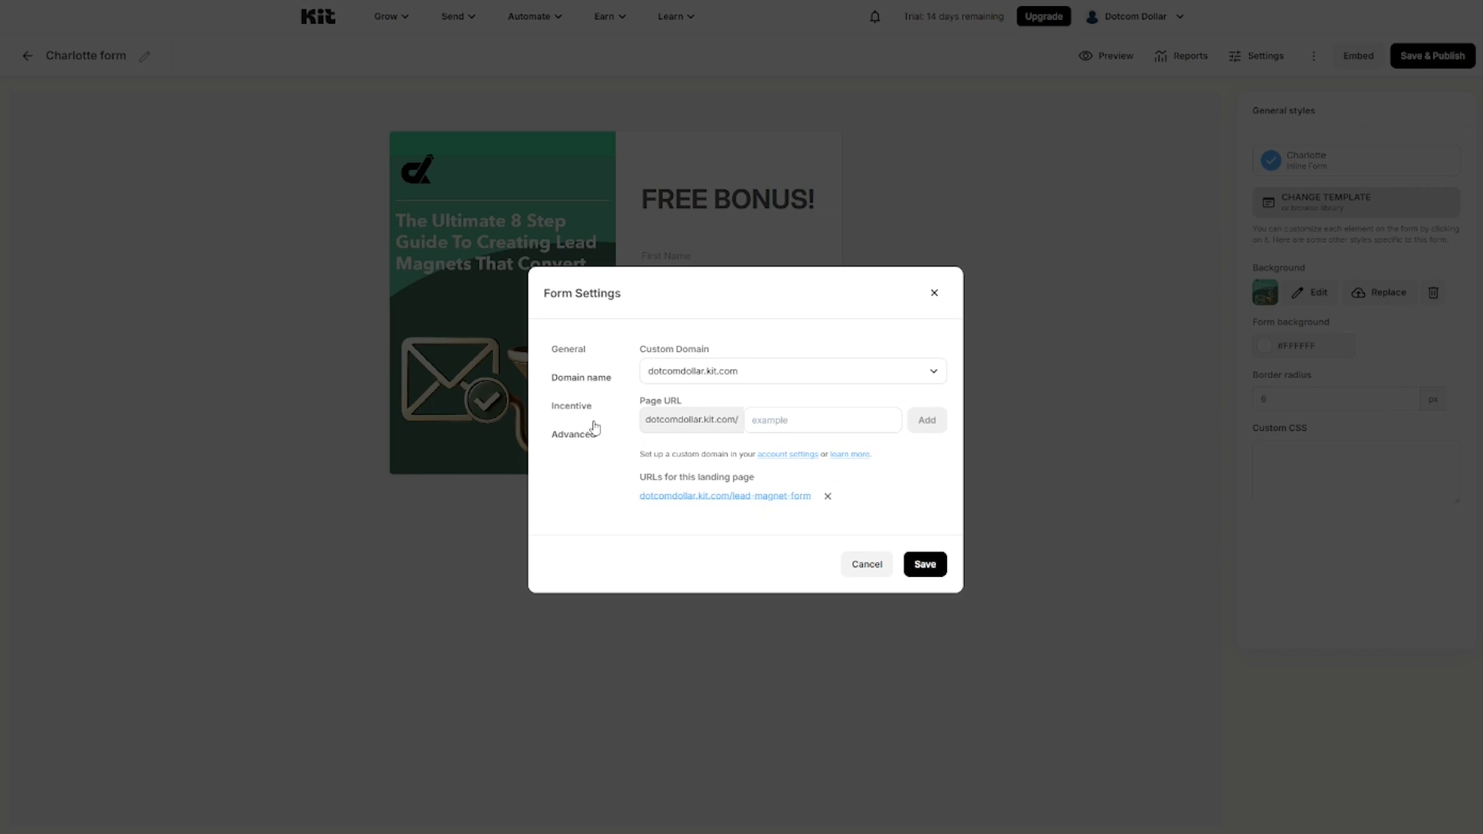
Step: Turn on auto-confirm for new subscribers in the Incentive settings and edit the incentive email
{"action": "left_click", "coordinate": [569, 408]}
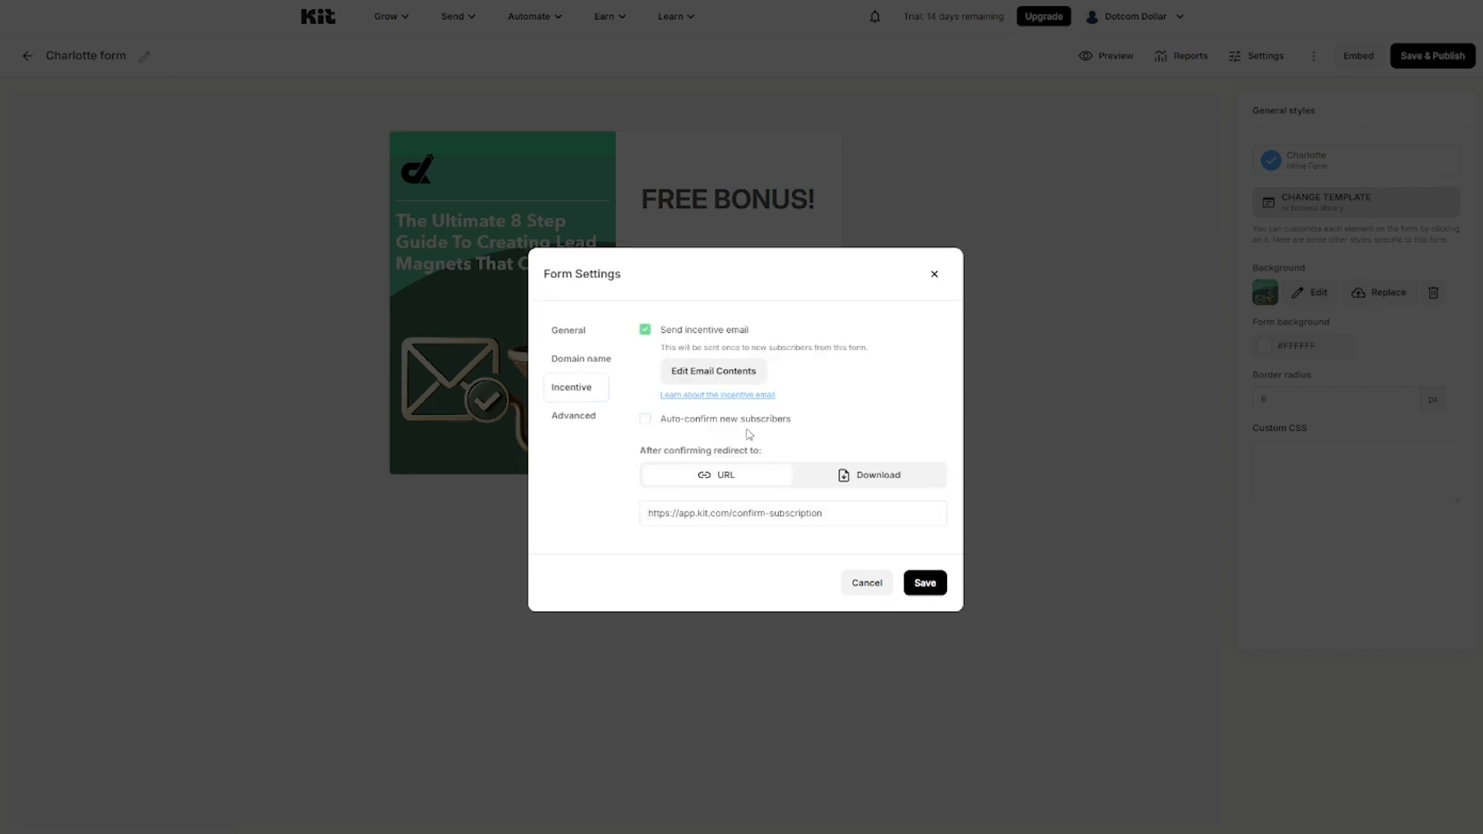
{"action": "left_click", "coordinate": [645, 420]}
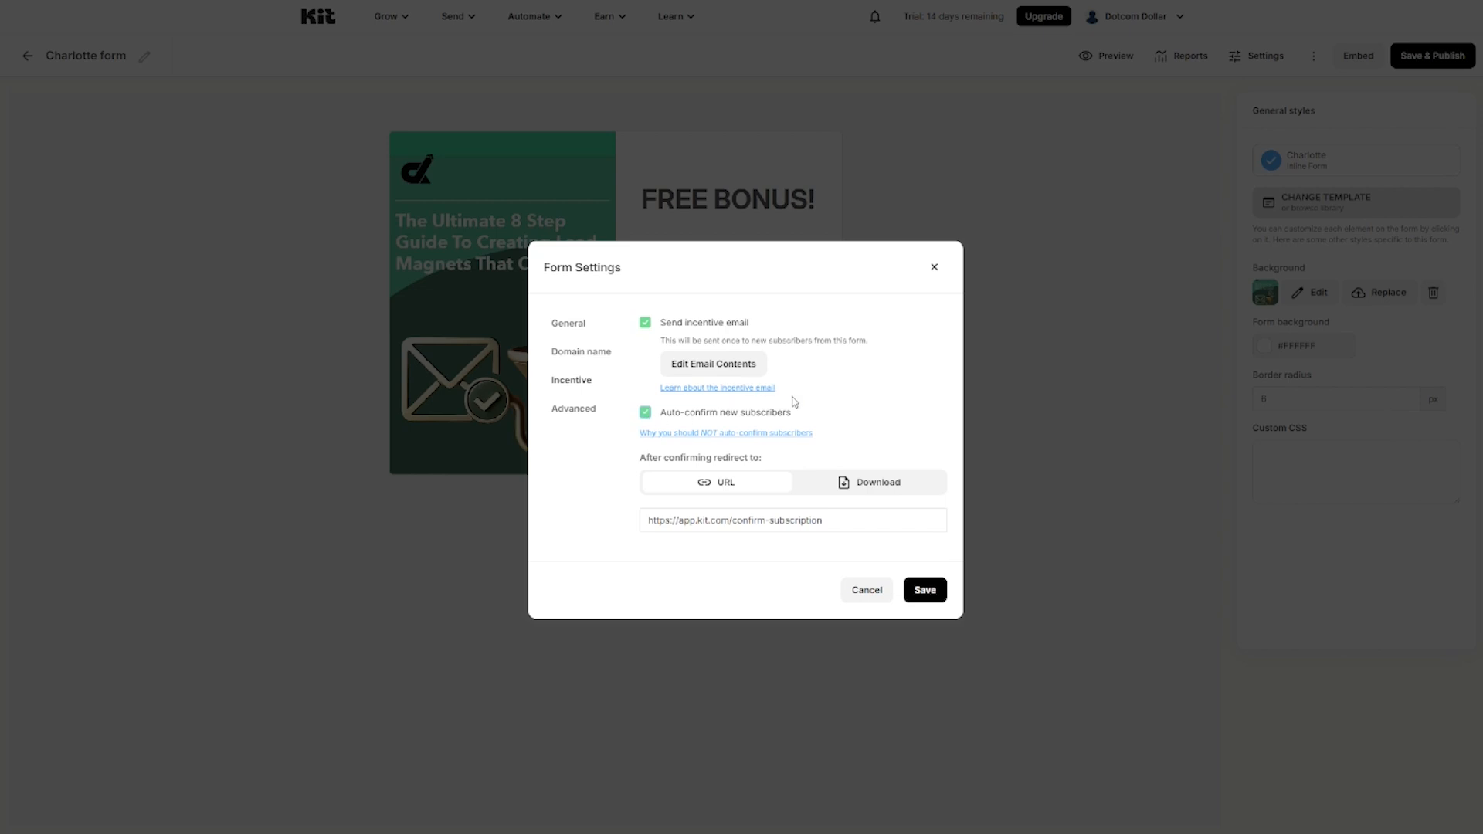
{"action": "left_click", "coordinate": [700, 374]}
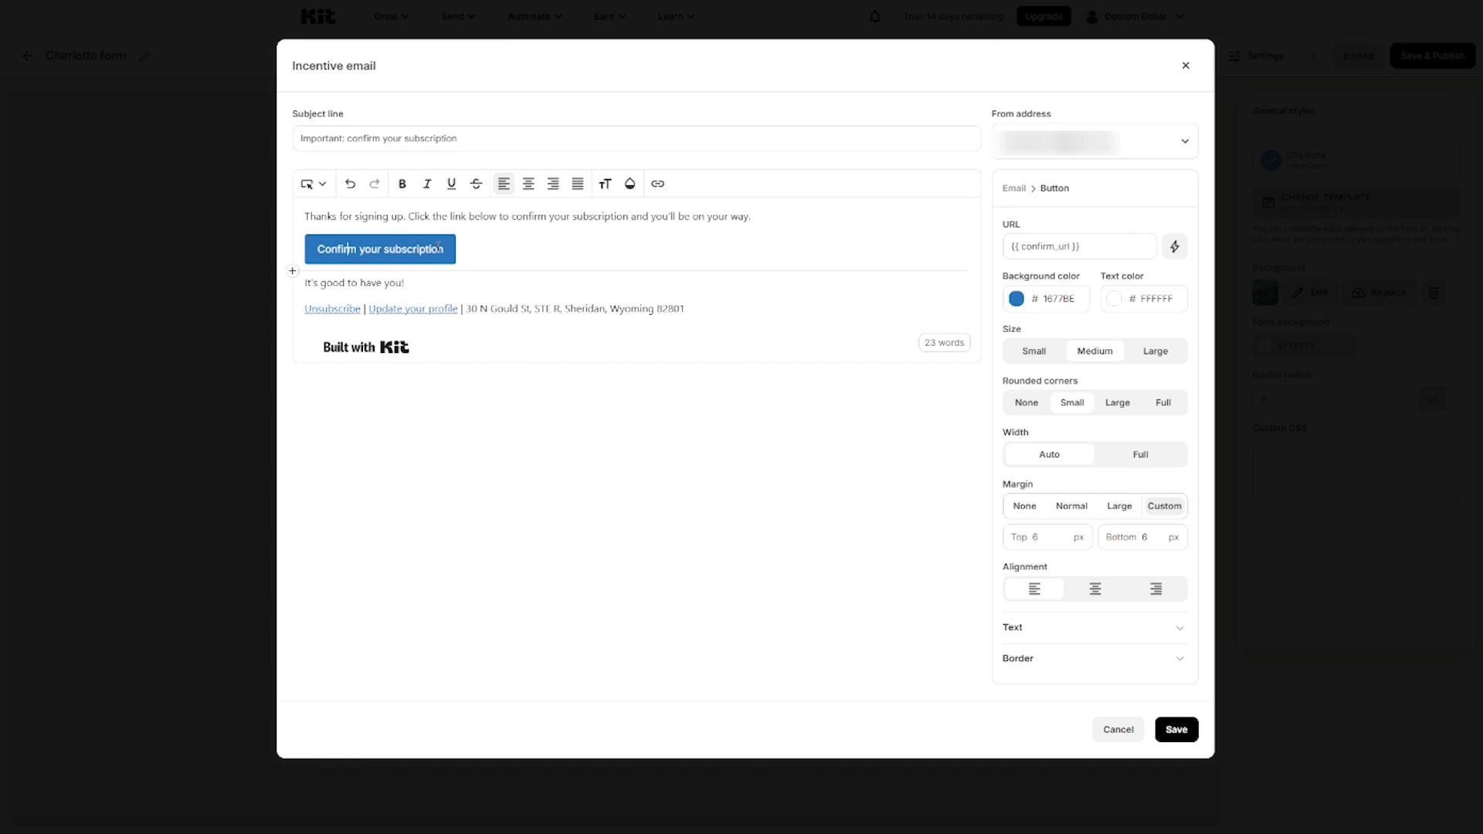
Step: Rename the button to 'View Guide' and change the body to 'Click the link below to open the freebie.'
{"action": "left_click_drag", "start_coordinate": [321, 248], "coordinate": [449, 250]}
{"action": "type", "text": "View Guide"}
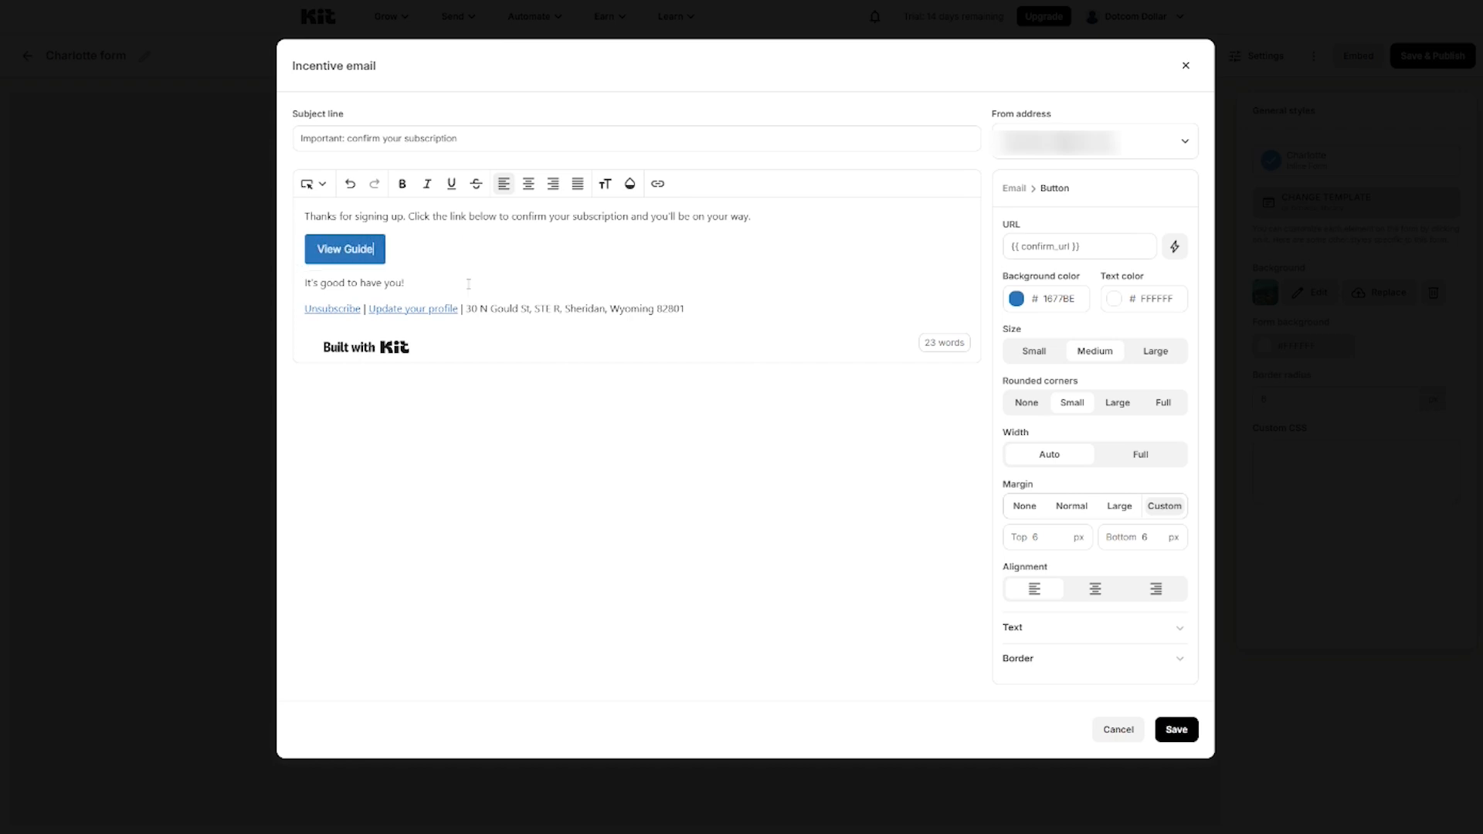
{"action": "double_click", "coordinate": [514, 219]}
{"action": "type", "text": "open the freebie"}
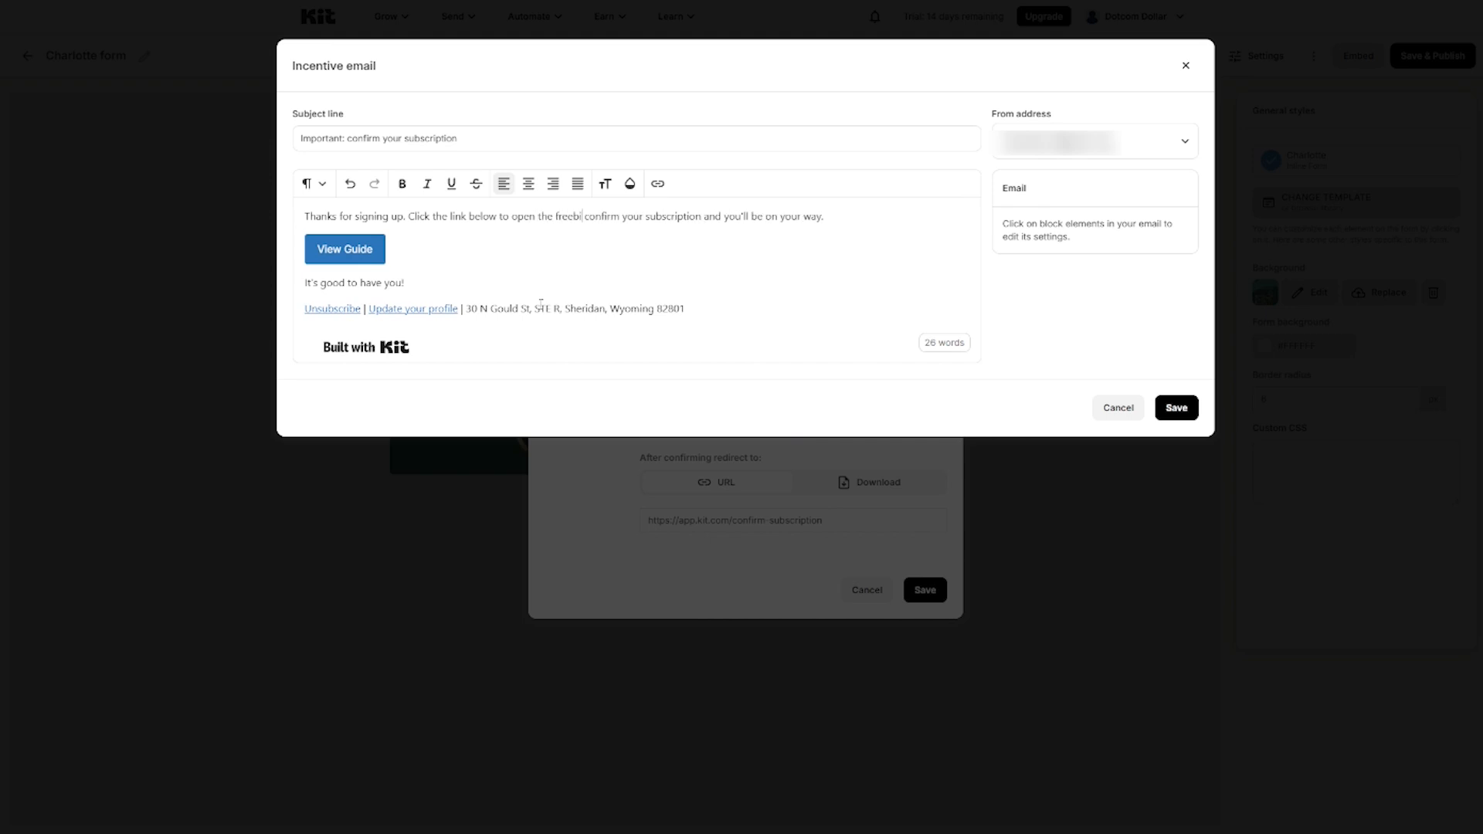
{"action": "key", "text": "Delete"}
{"action": "key", "text": "Delete"}
{"action": "key", "text": "Delete"}
{"action": "key", "text": "Delete"}
{"action": "key", "text": "Delete"}
{"action": "key", "text": "Delete"}
{"action": "key", "text": "Delete"}
{"action": "key", "text": "Delete"}
{"action": "key", "text": "Delete"}
{"action": "key", "text": "Delete"}
{"action": "key", "text": "Delete"}
{"action": "key", "text": "Delete"}
{"action": "key", "text": "Delete"}
{"action": "key", "text": "Delete"}
{"action": "key", "text": "Delete"}
{"action": "key", "text": "Delete"}
{"action": "key", "text": "Delete"}
{"action": "key", "text": "Delete"}
{"action": "key", "text": "Delete"}
{"action": "key", "text": "Delete"}
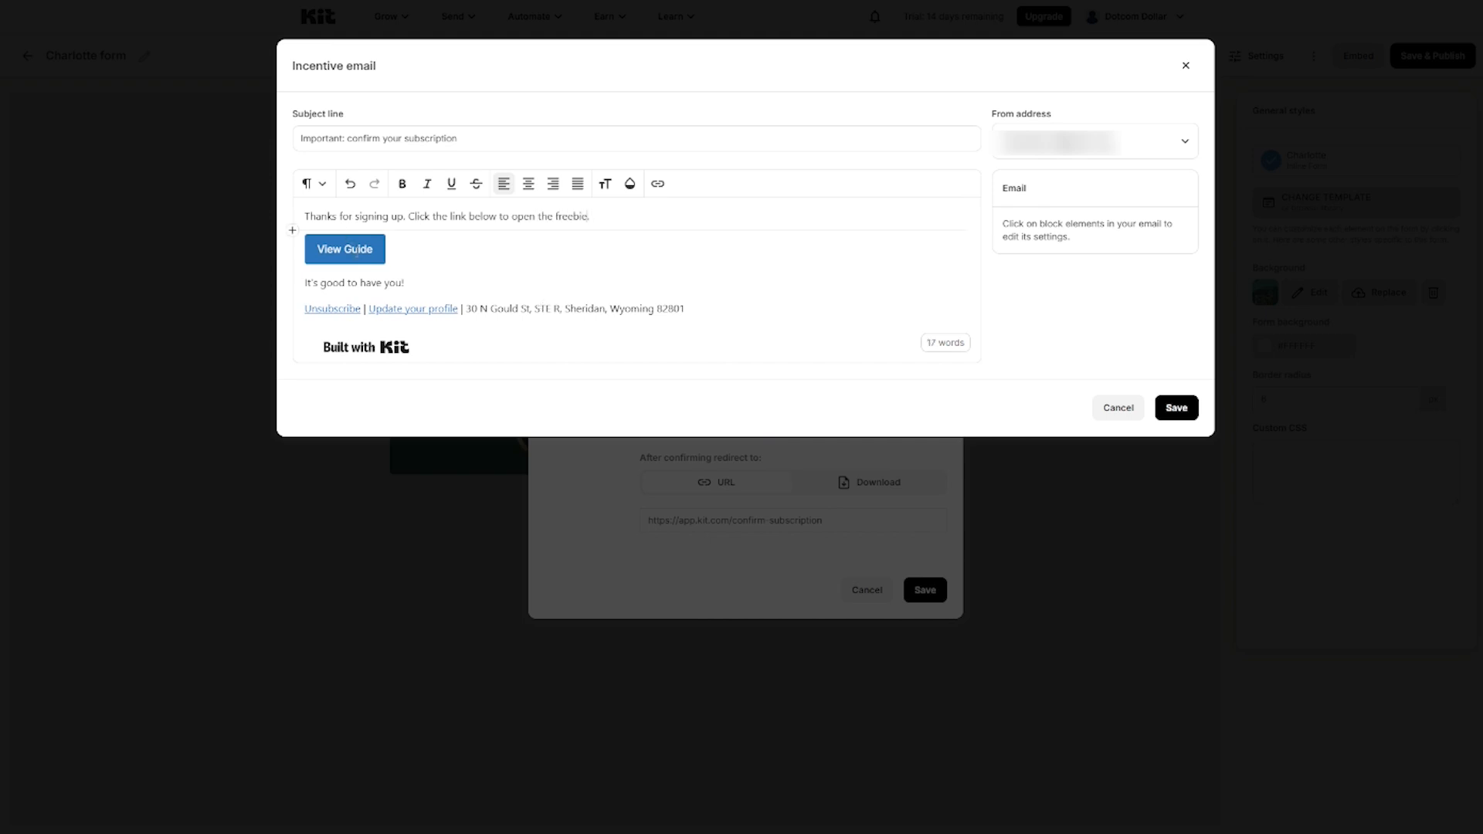
Step: Make the View Guide button background green #18B742 and save the incentive email
{"action": "left_click", "coordinate": [358, 248]}
{"action": "left_click", "coordinate": [1039, 298]}
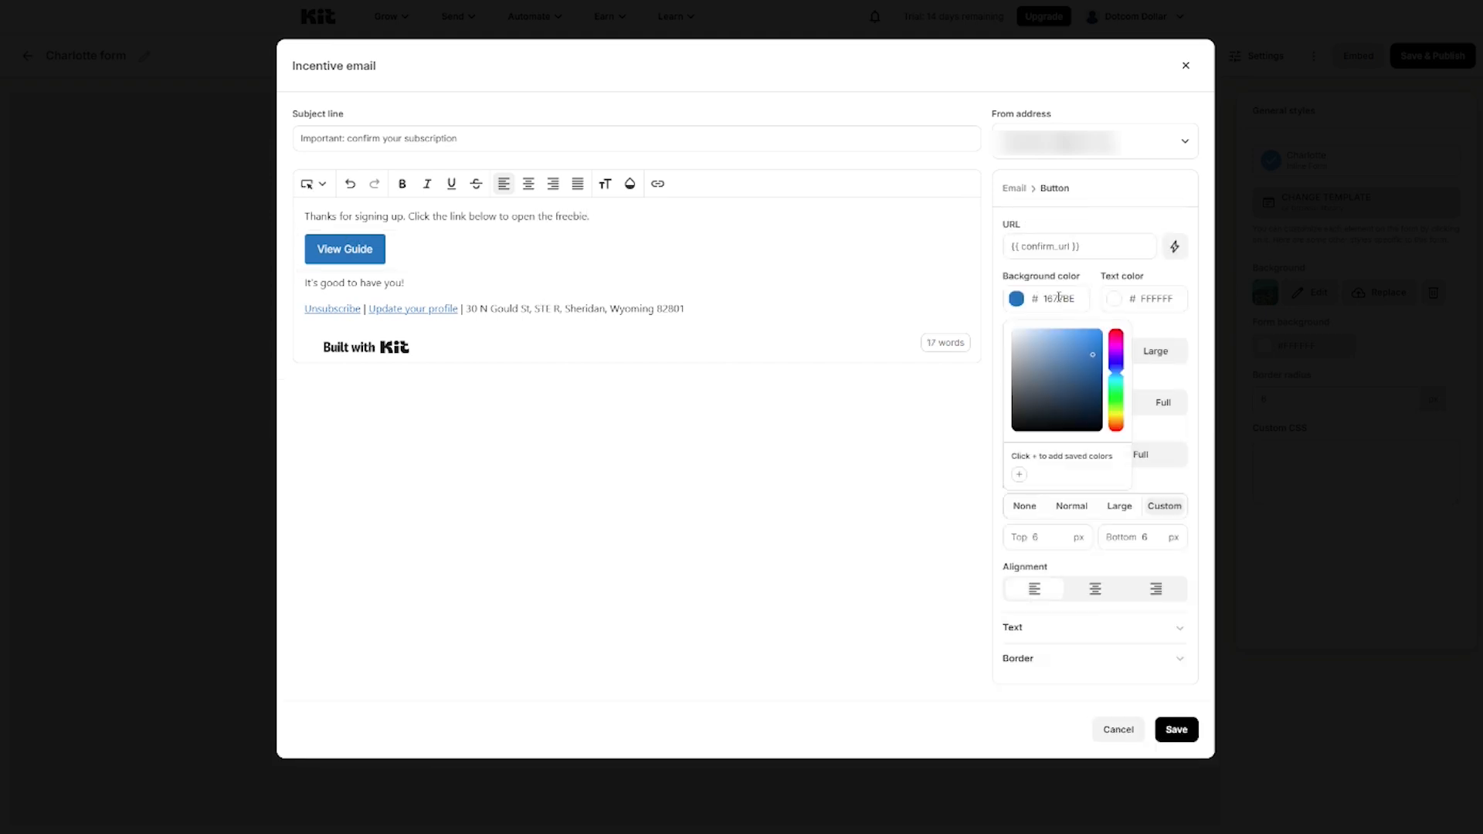
{"action": "type", "text": "18b742"}
{"action": "left_click", "coordinate": [1147, 273]}
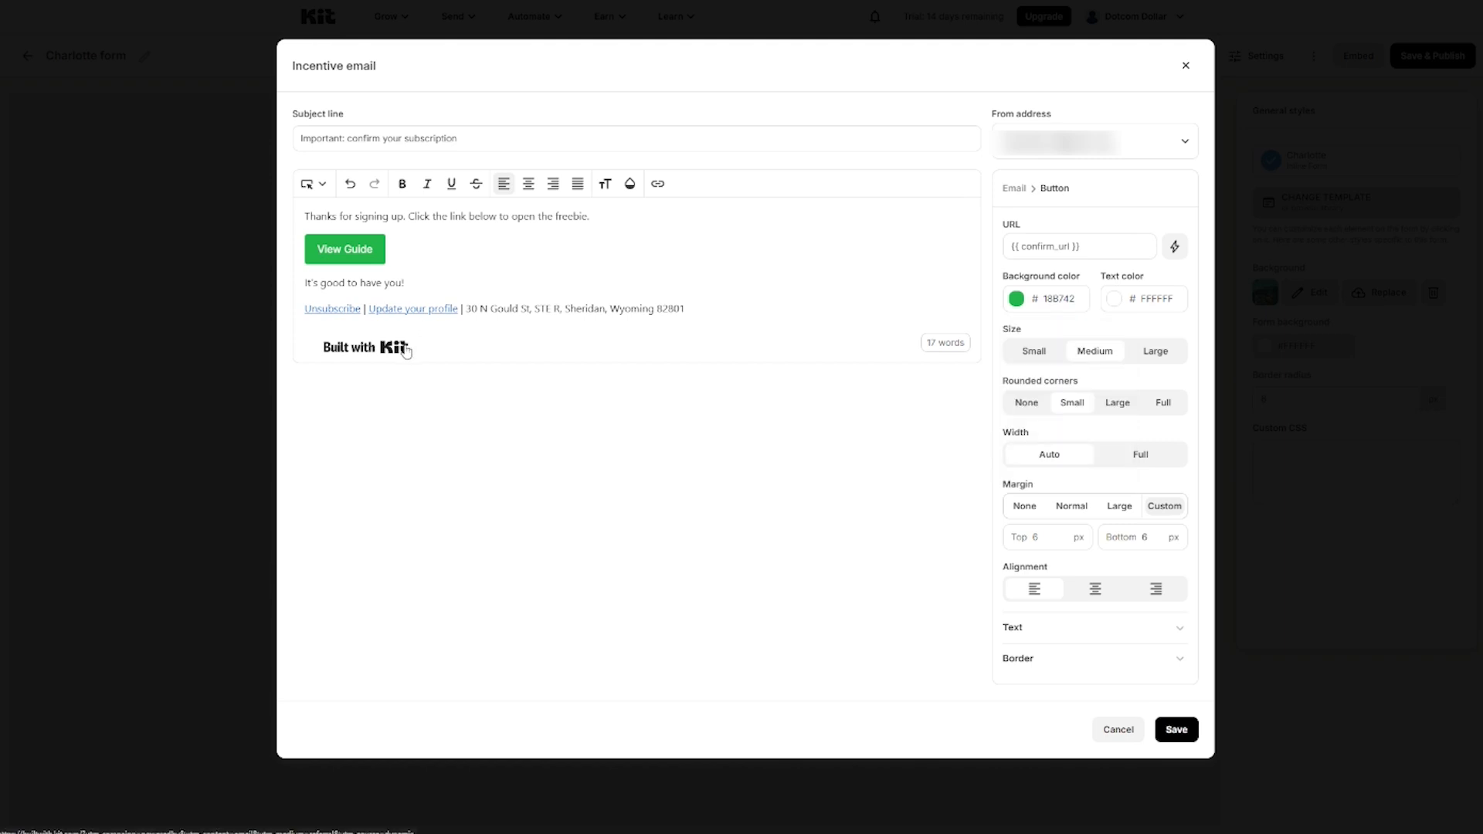
{"action": "left_click", "coordinate": [1184, 736]}
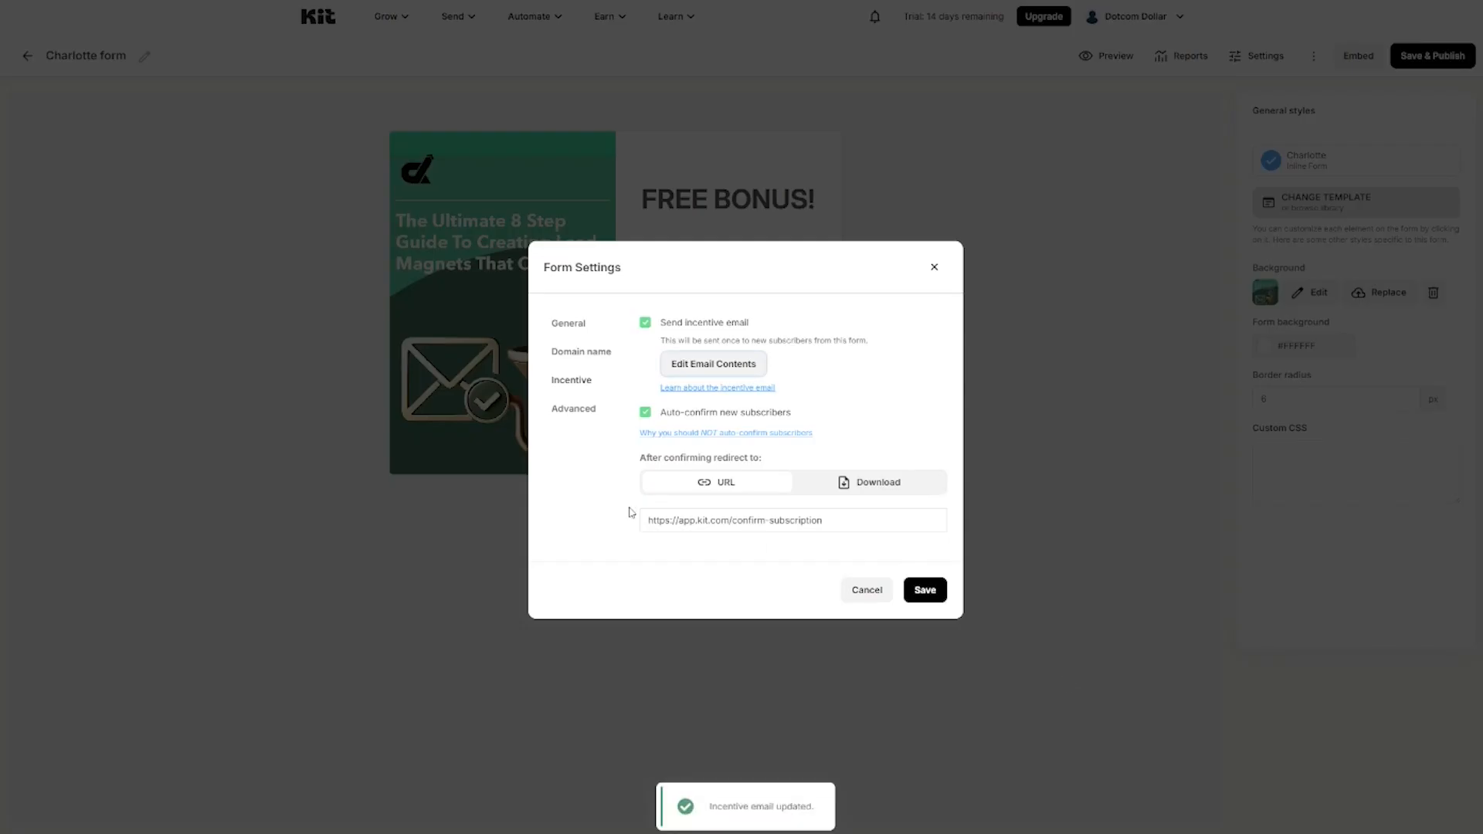
Step: Set confirmed subscribers to receive a downloadable file and choose that file
{"action": "left_click", "coordinate": [879, 486]}
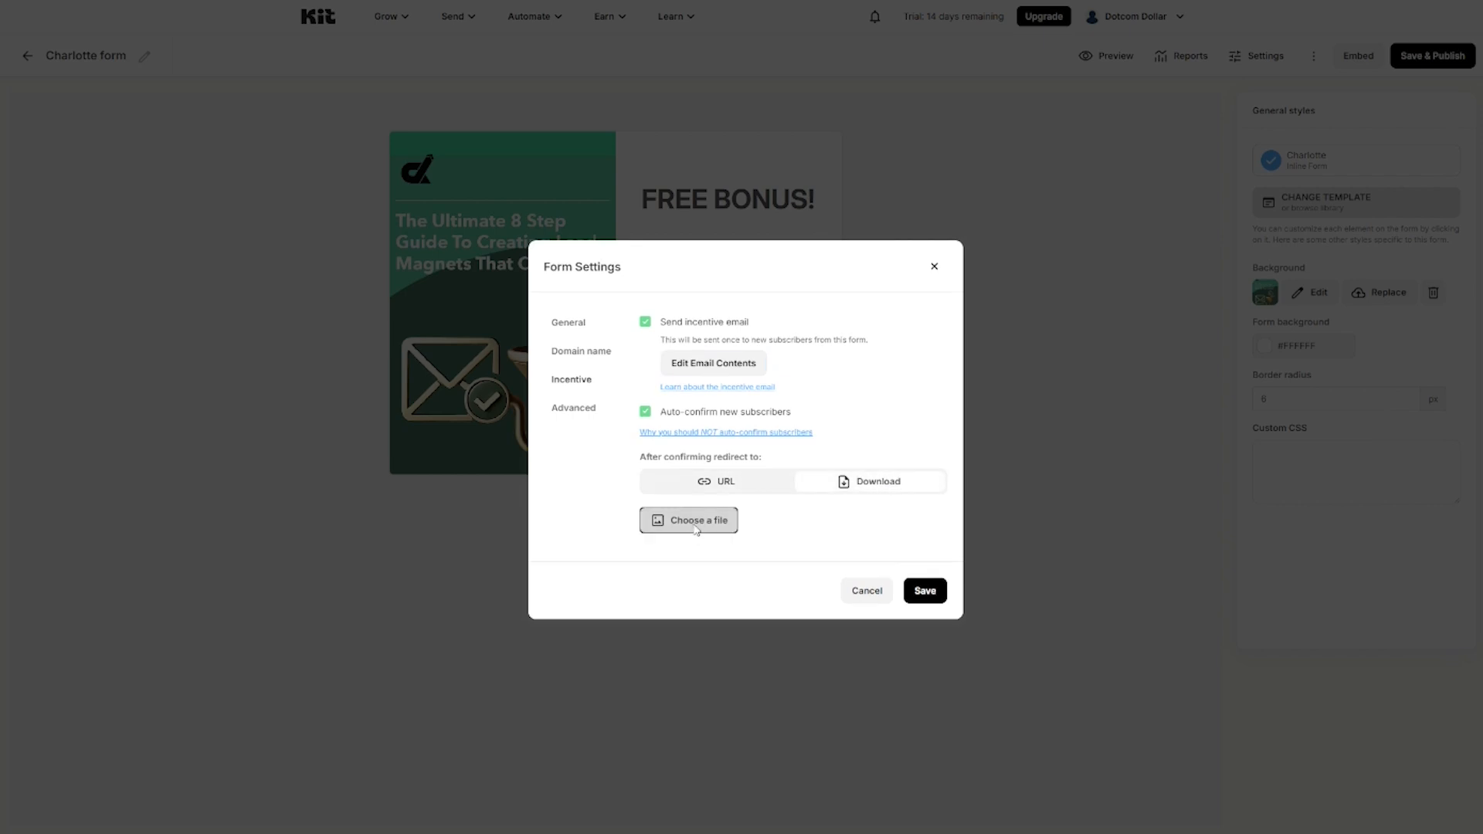
{"action": "left_click", "coordinate": [697, 530]}
{"action": "double_click", "coordinate": [203, 105]}
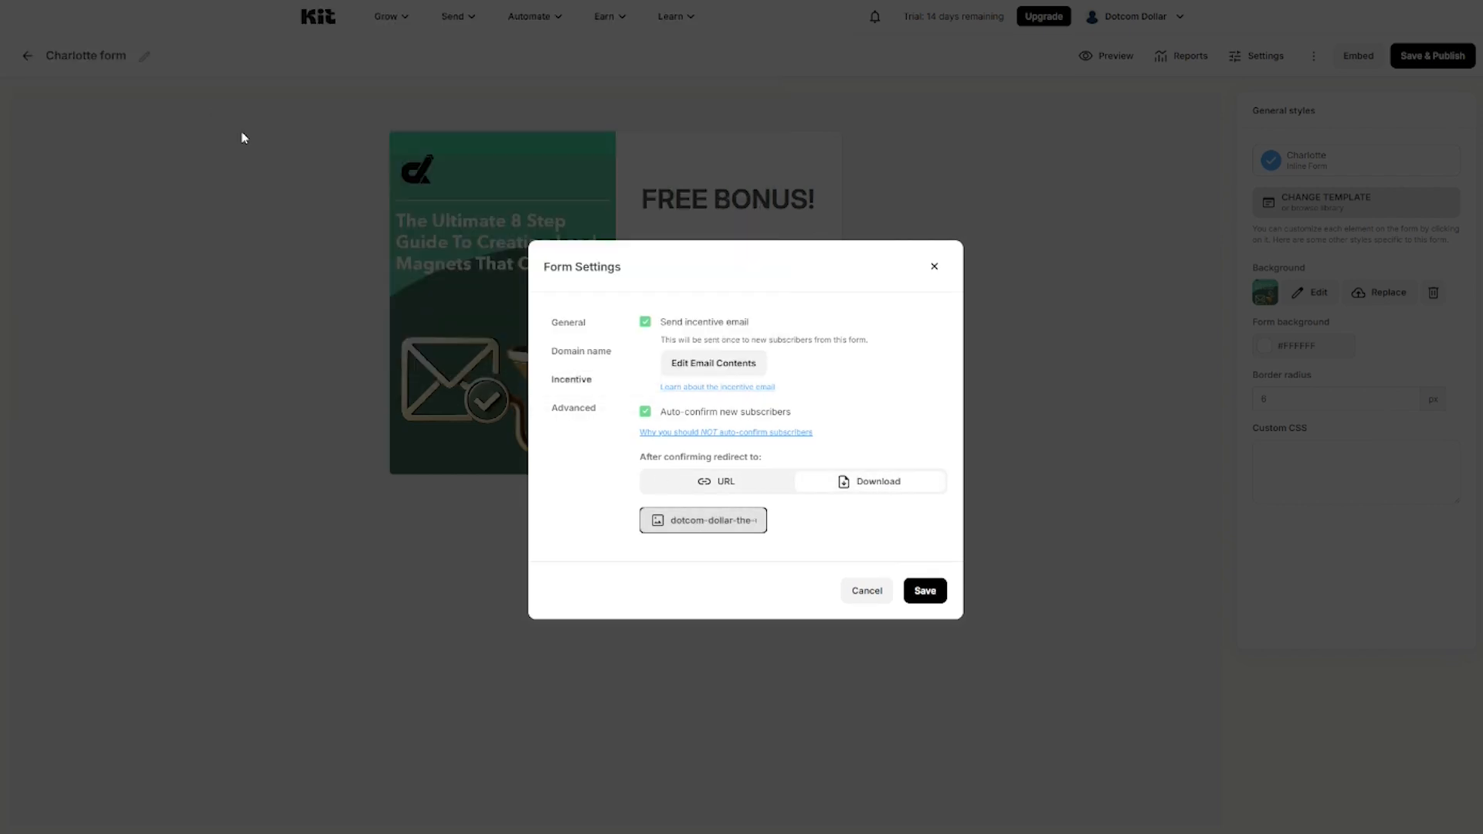
Step: Save the Charlotte form settings and publish the form
{"action": "left_click", "coordinate": [576, 409]}
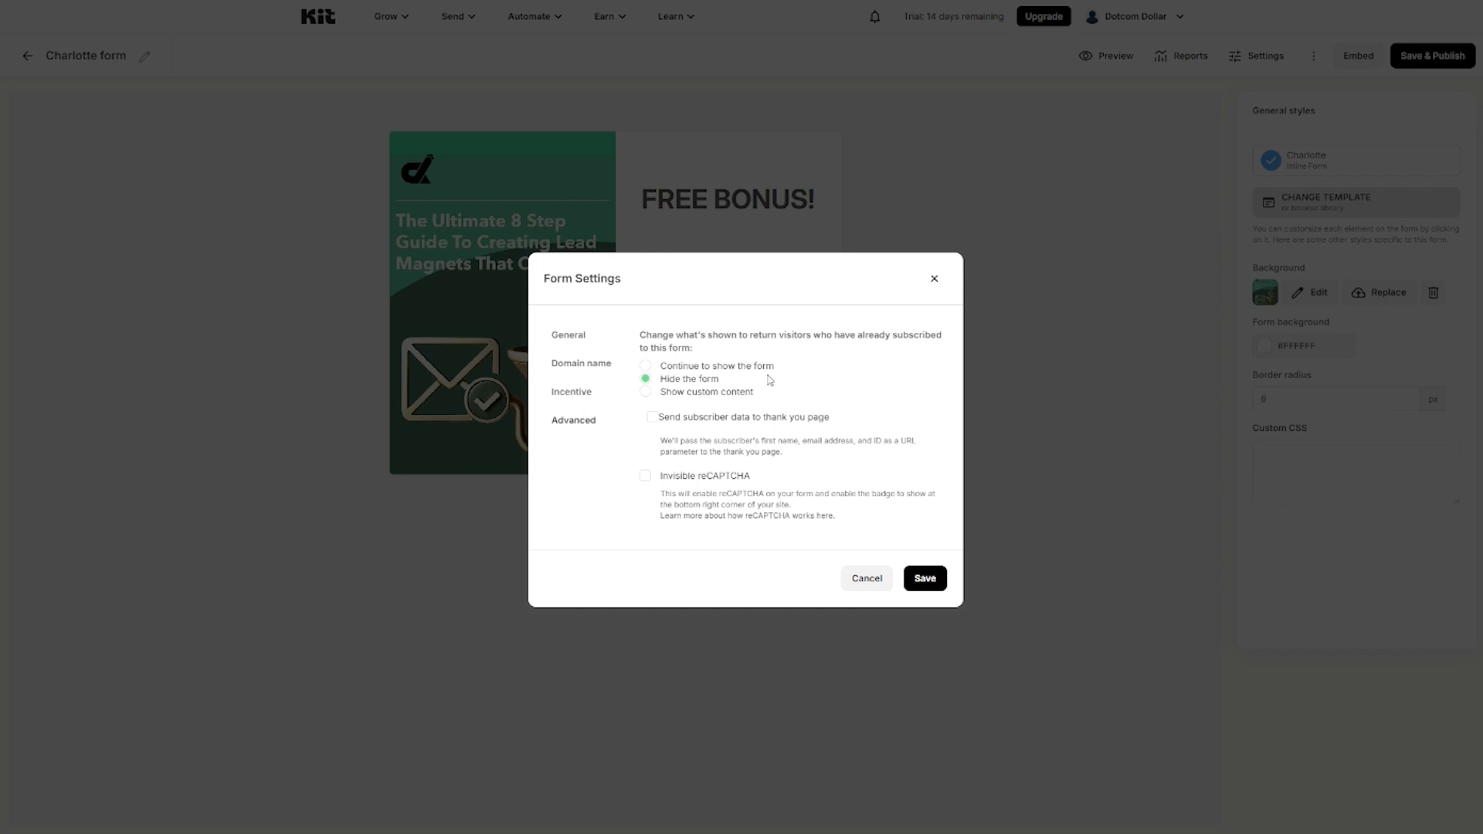
{"action": "left_click", "coordinate": [925, 578]}
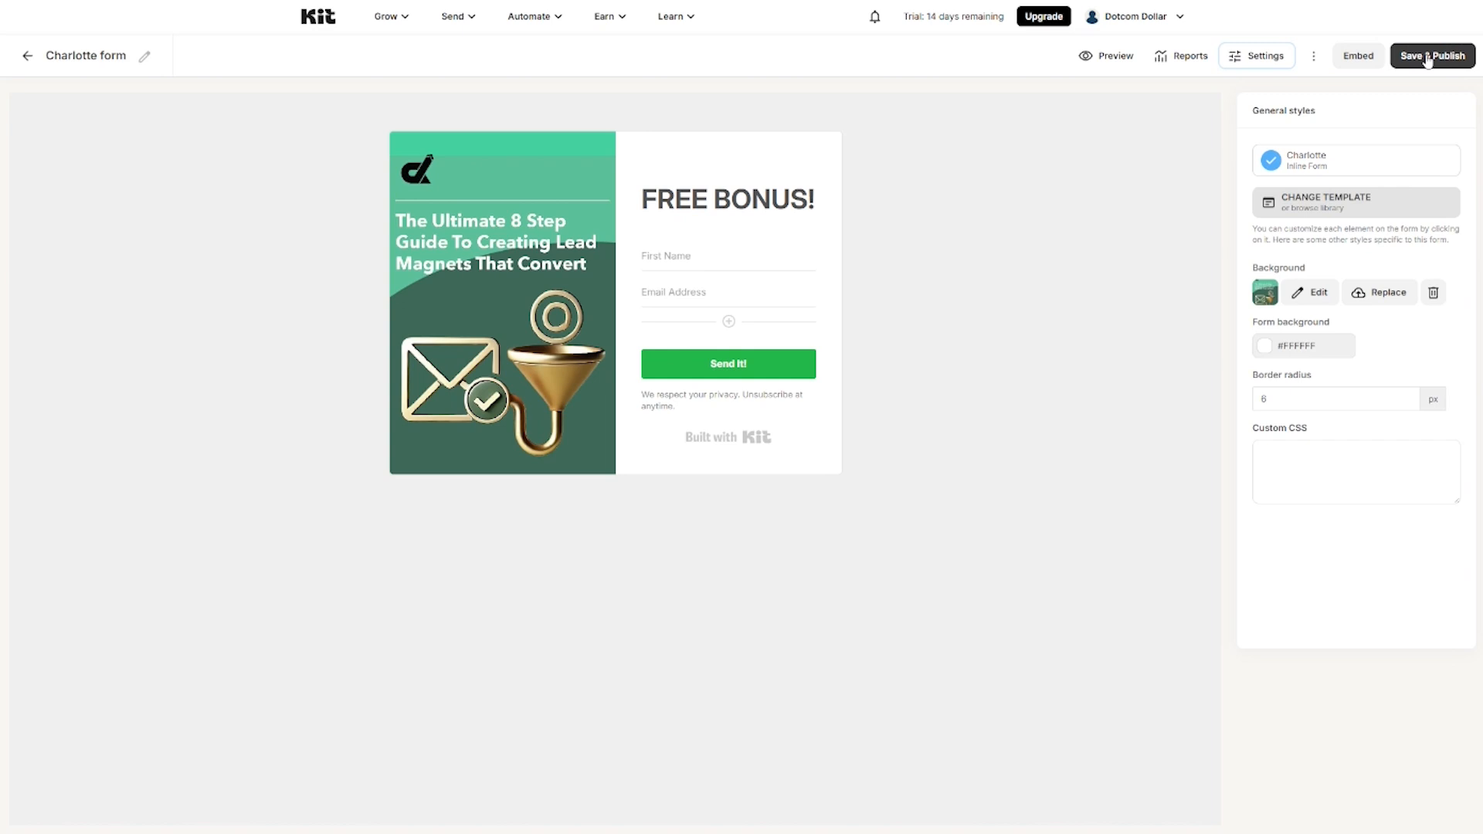
{"action": "left_click", "coordinate": [1428, 57]}
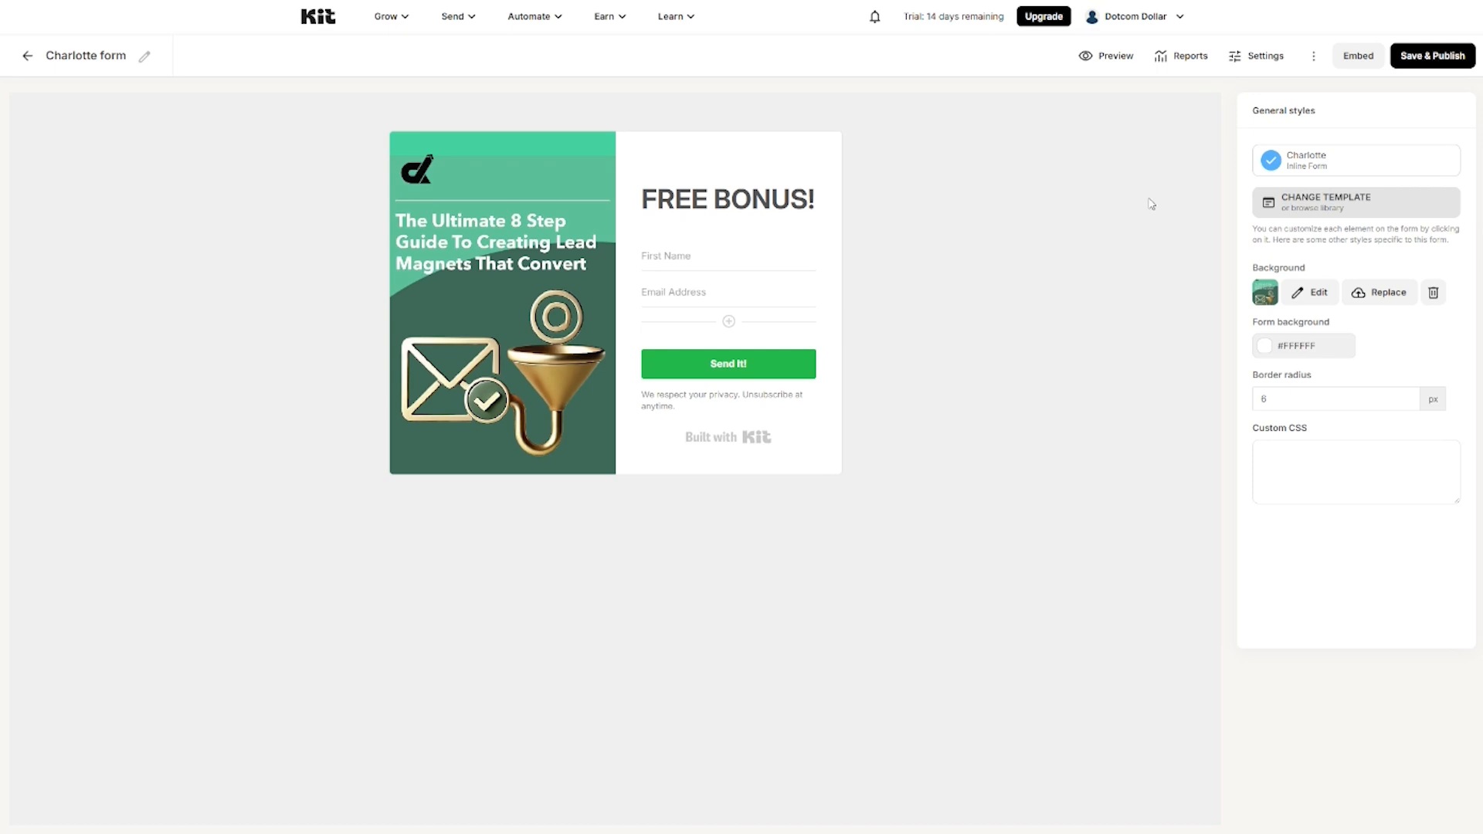
Step: Open the form's embed options, view the WordPress shortcode, and copy the one-line JavaScript embed code
{"action": "left_click", "coordinate": [1353, 58]}
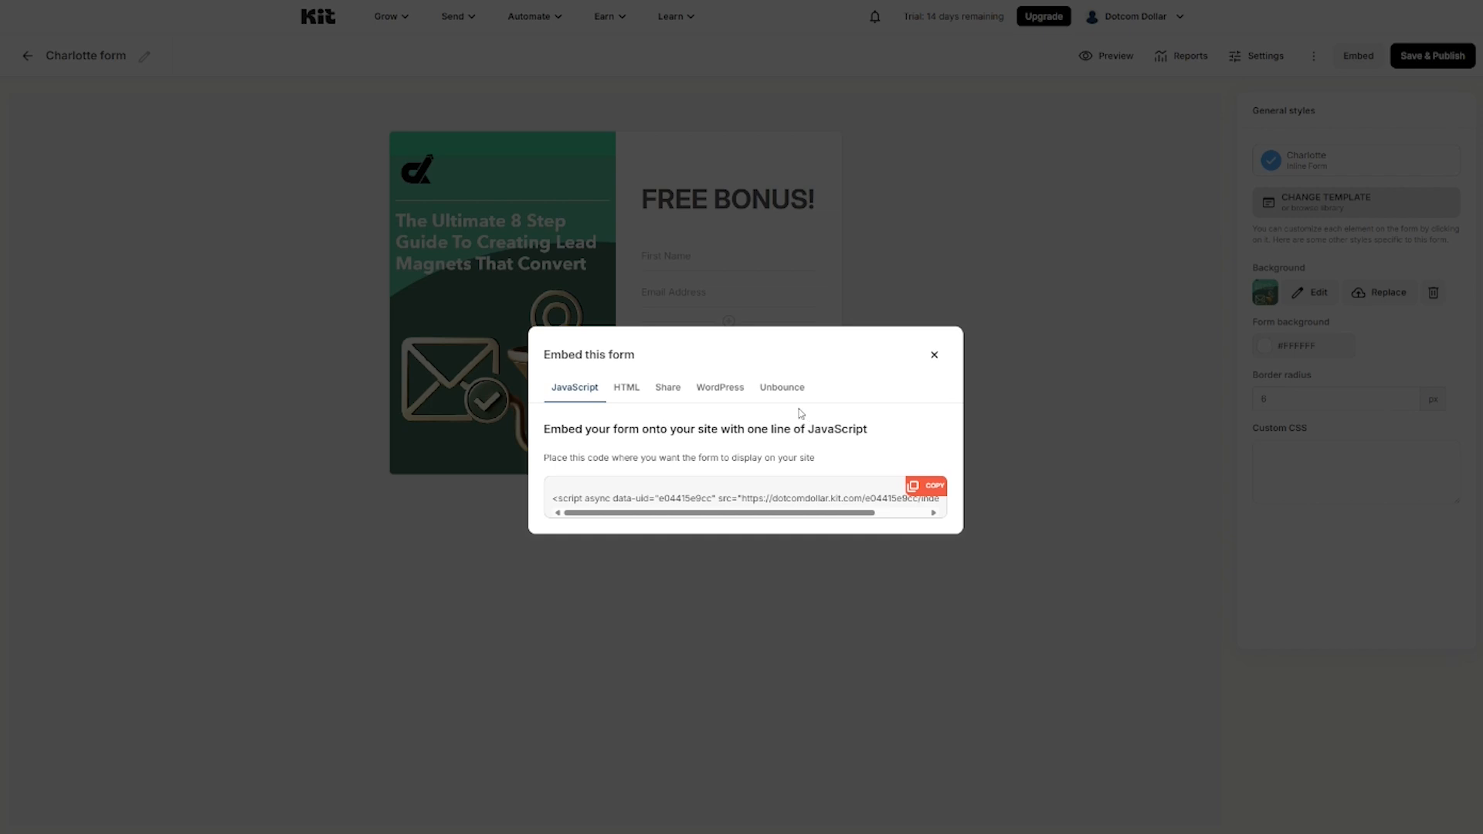
{"action": "left_click", "coordinate": [783, 387]}
{"action": "left_click", "coordinate": [718, 393]}
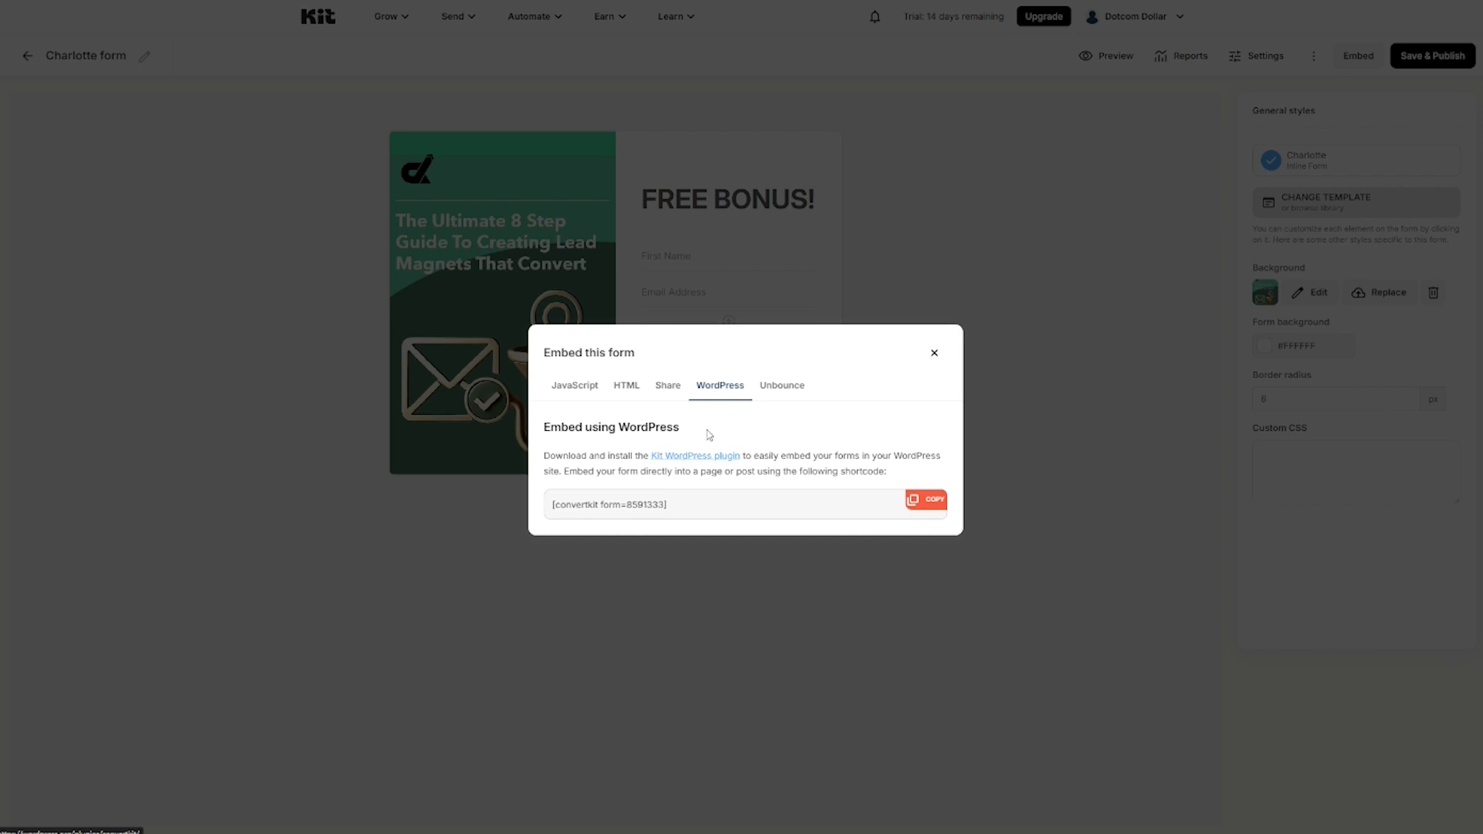
{"action": "left_click", "coordinate": [582, 390]}
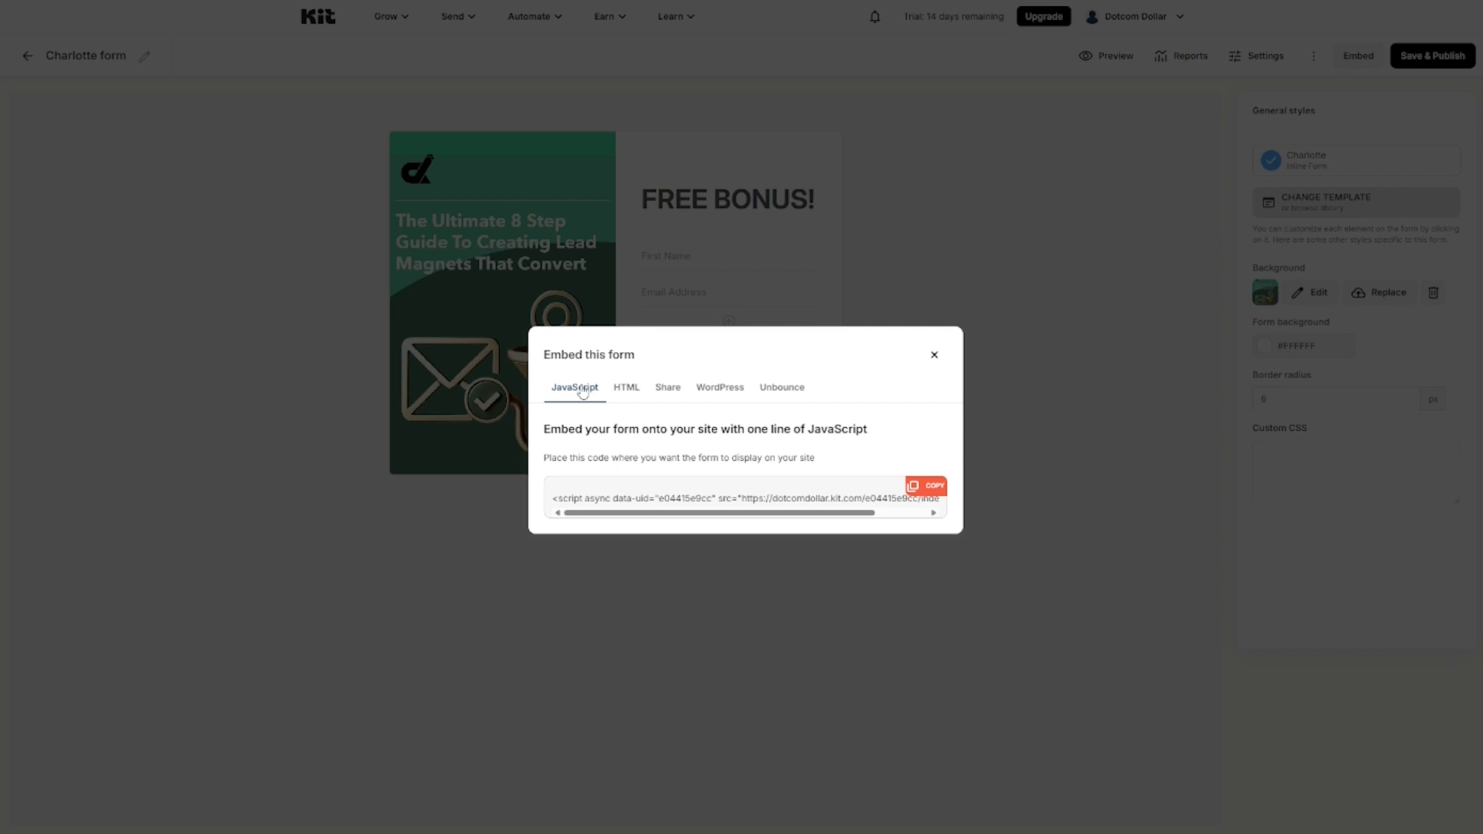
{"action": "left_click", "coordinate": [924, 489]}
Step: Create a new WordPress page, paste the Kit embed script in the Code editor, and preview it
{"action": "mouse_move", "coordinate": [39, 158]}
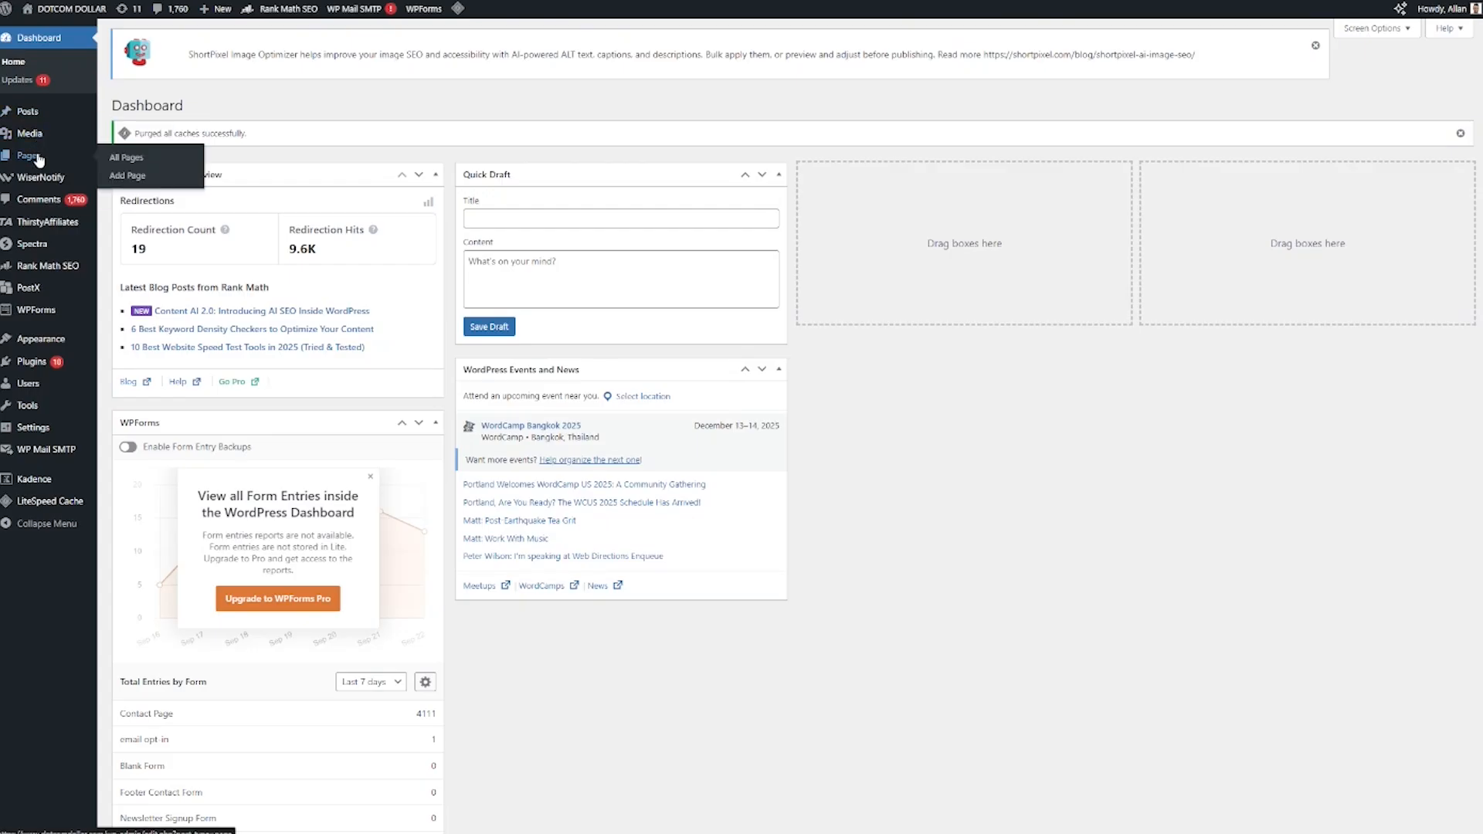
{"action": "left_click", "coordinate": [141, 177]}
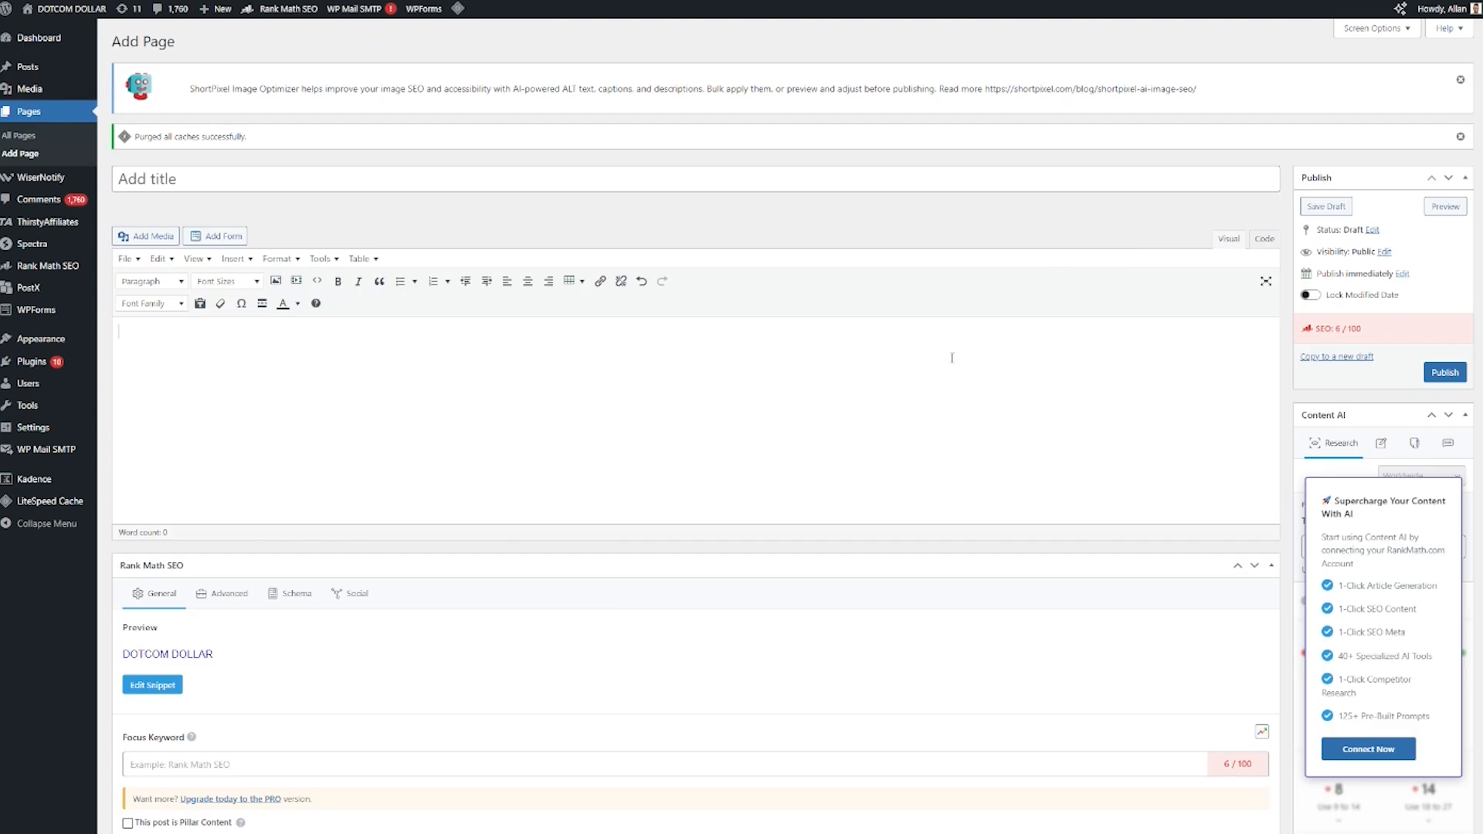
{"action": "left_click", "coordinate": [1265, 240]}
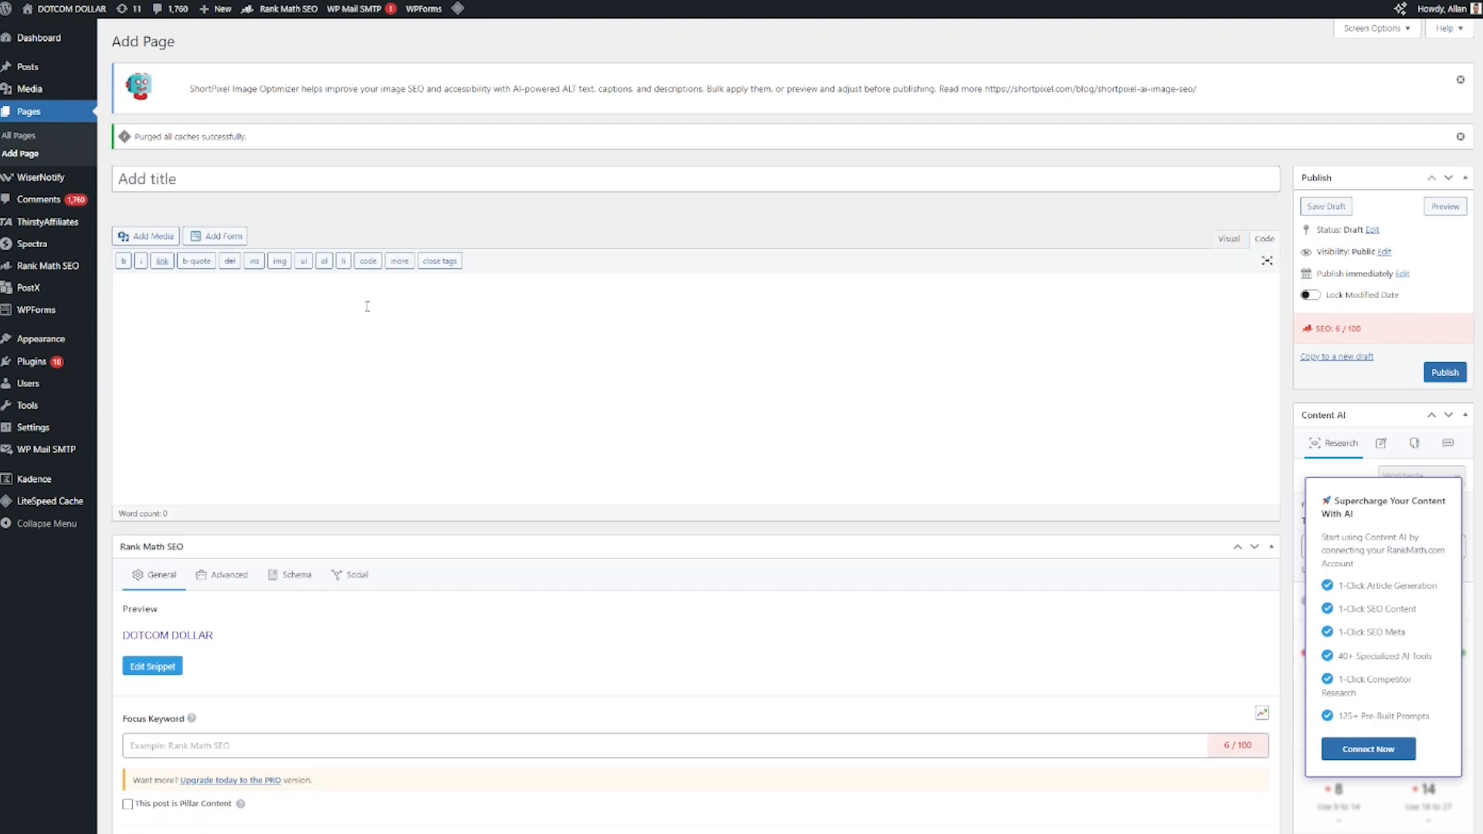
{"action": "key", "text": "ctrl+v"}
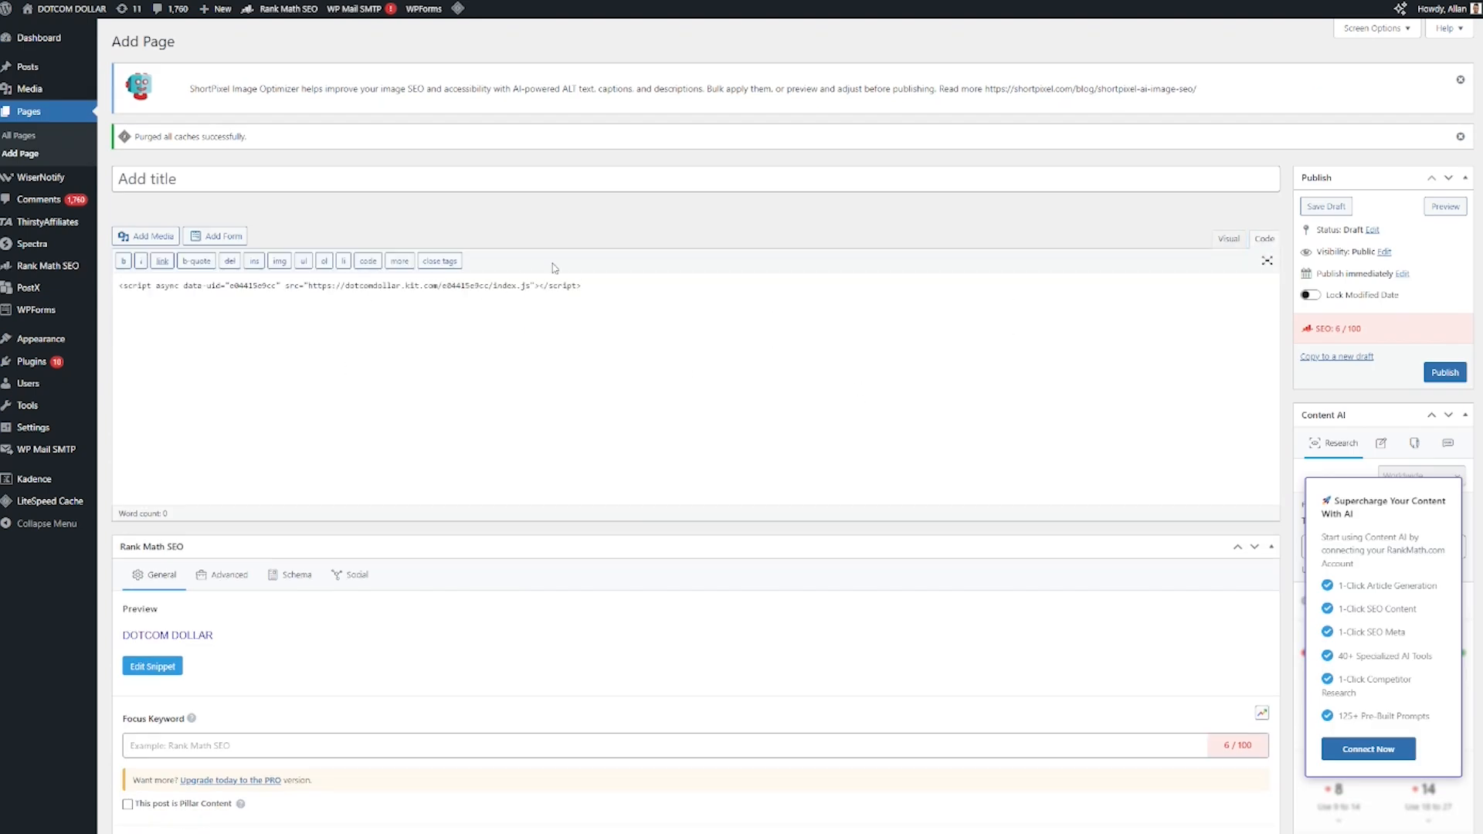
{"action": "left_click", "coordinate": [1444, 207]}
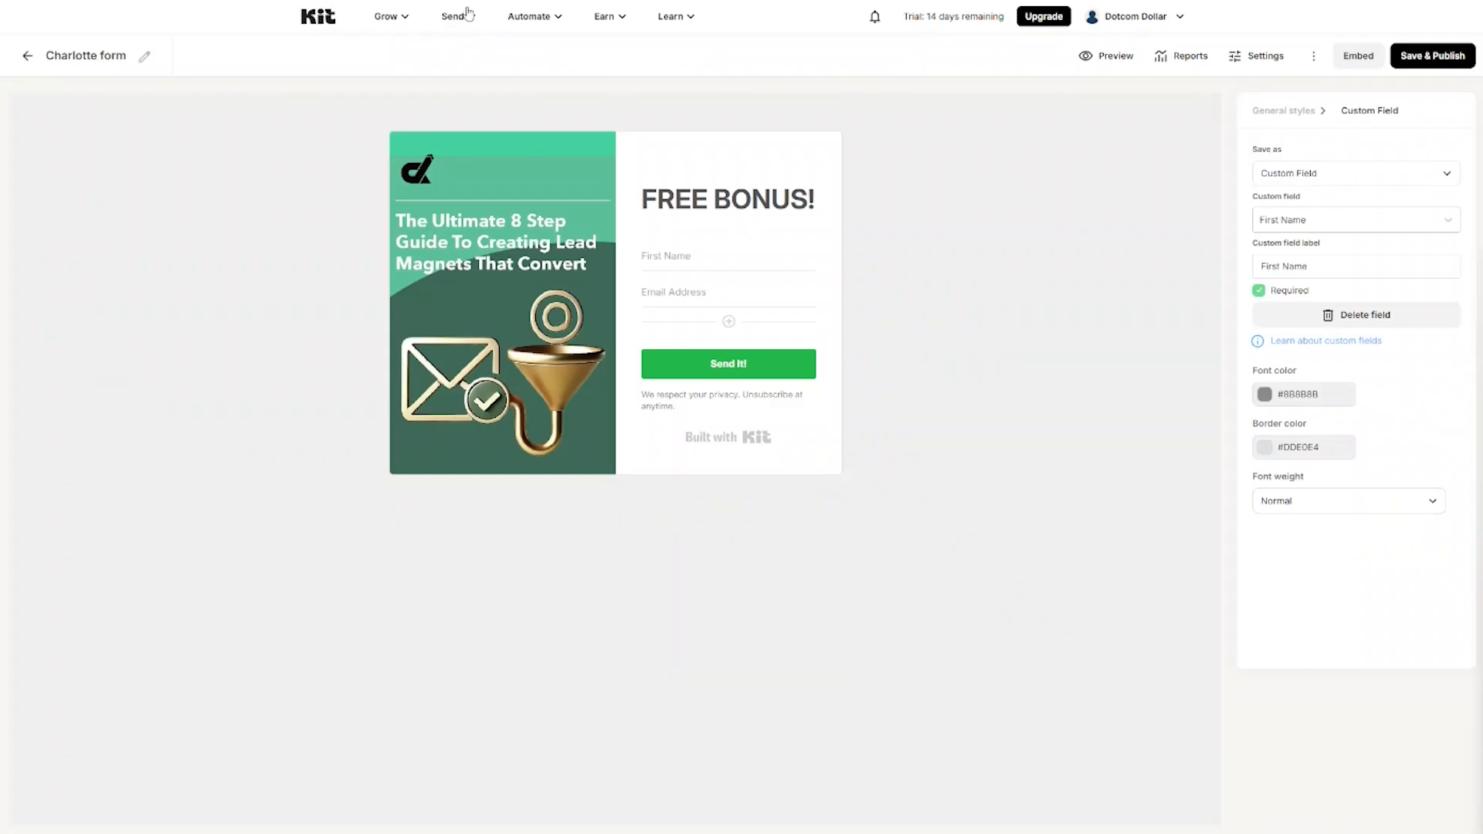
Step: Start a new broadcast from Send > Broadcasts and build it from the Story template
{"action": "left_click", "coordinate": [457, 15]}
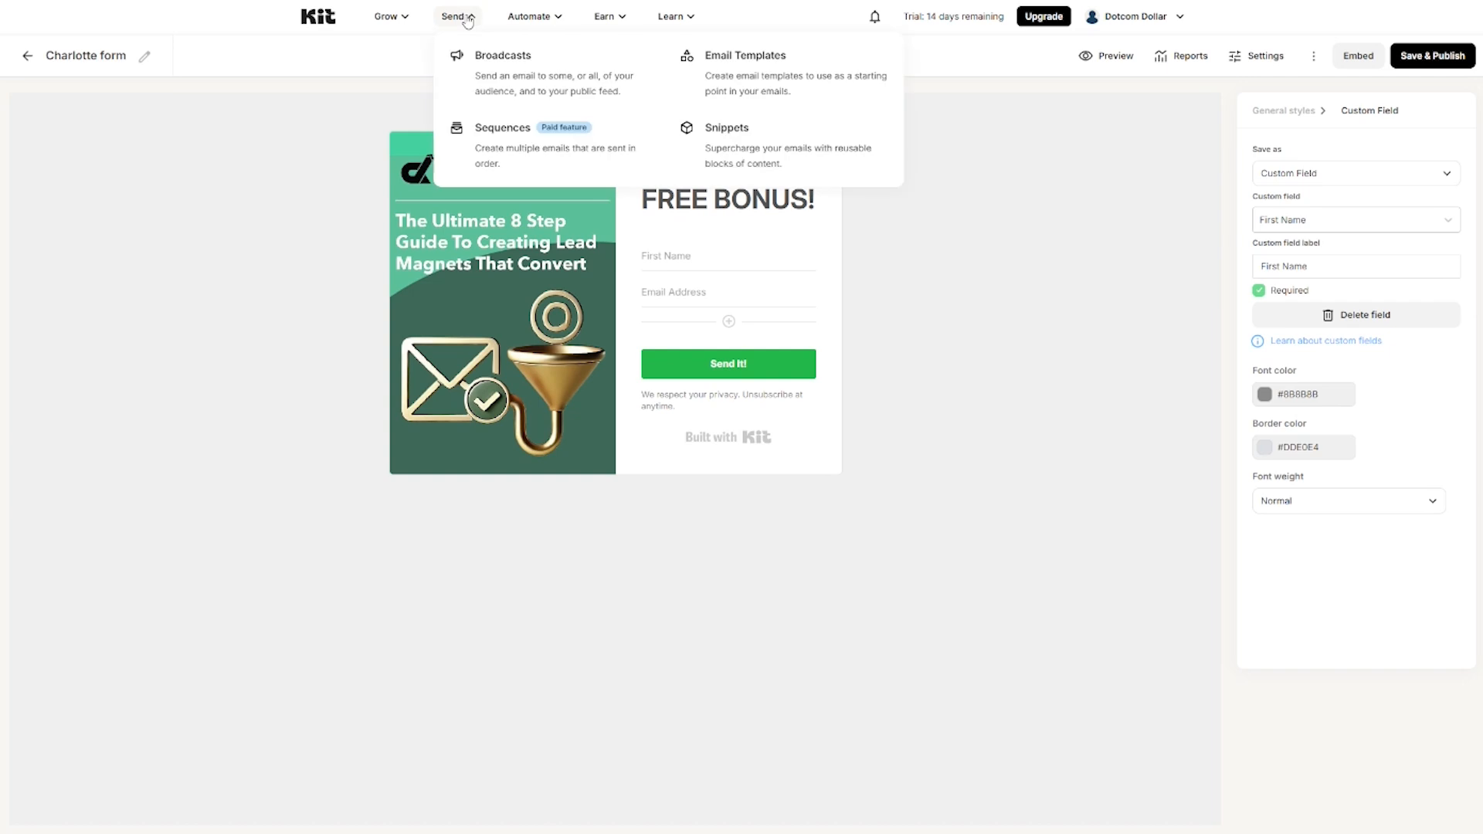
{"action": "left_click", "coordinate": [508, 77]}
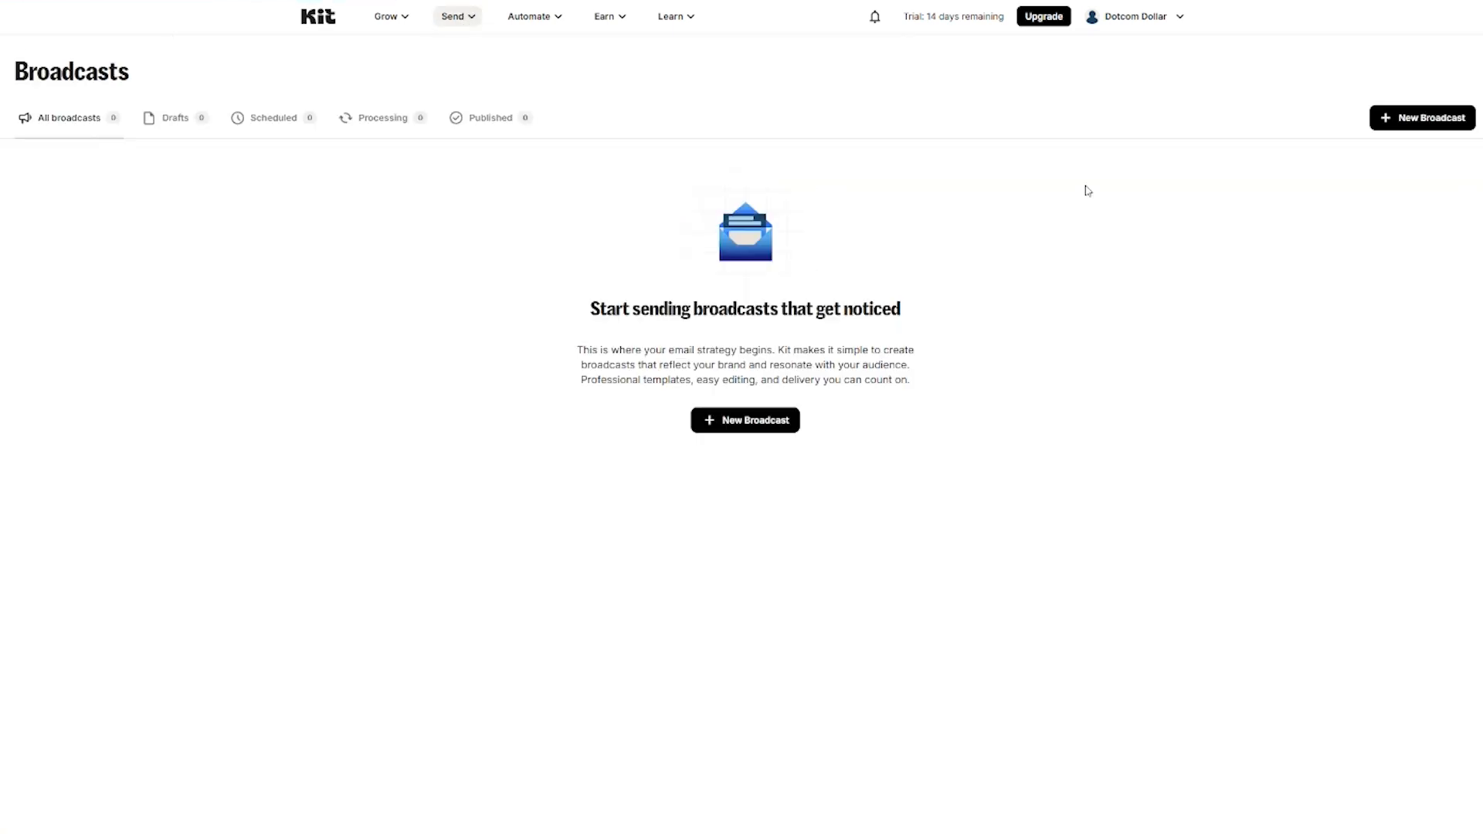
{"action": "left_click", "coordinate": [1404, 119]}
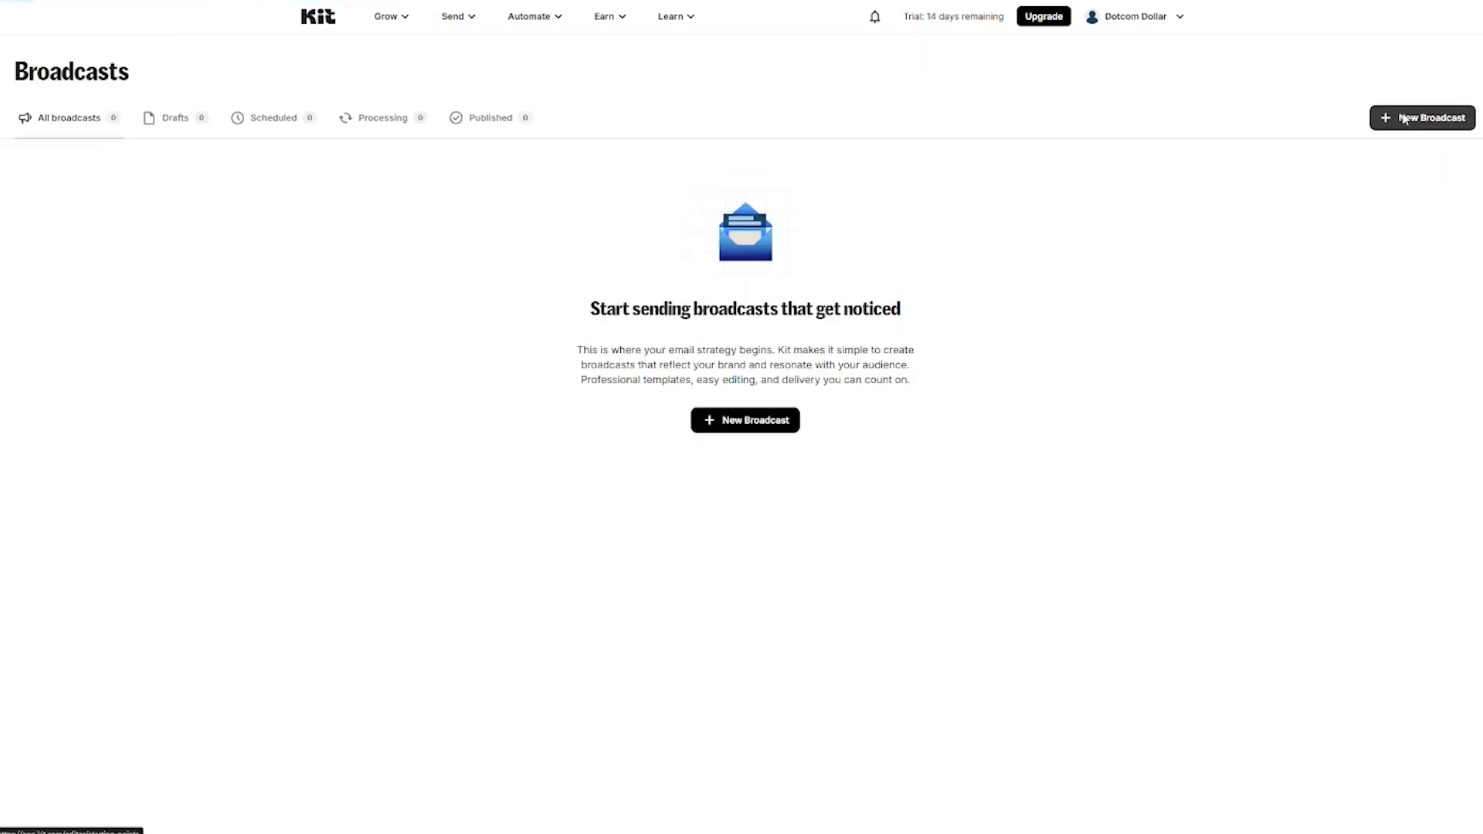
{"action": "scroll", "coordinate": [1095, 302], "scroll_direction": "down", "scroll_amount": 7}
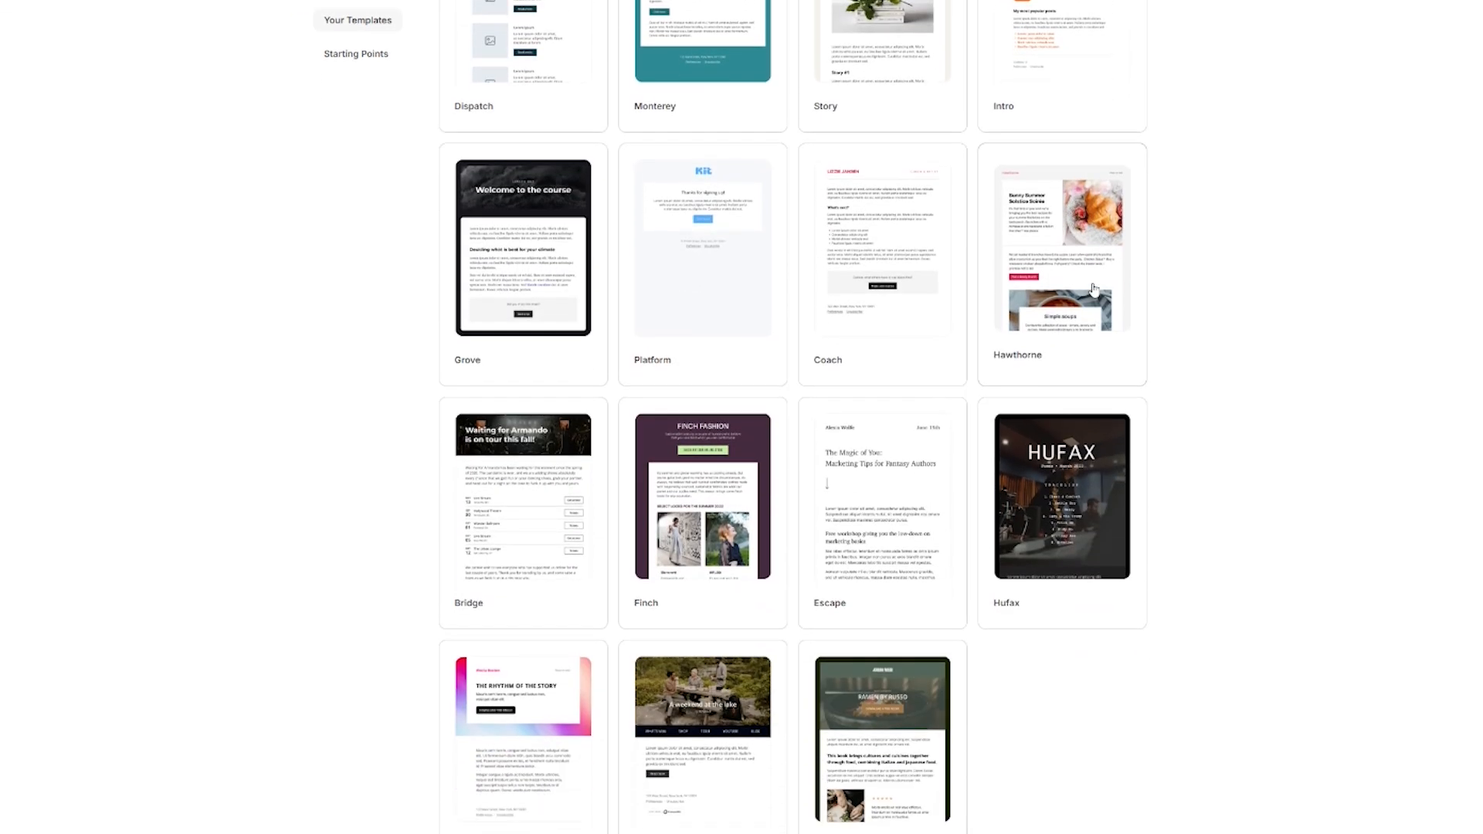
{"action": "scroll", "coordinate": [1094, 290], "scroll_direction": "up", "scroll_amount": 6}
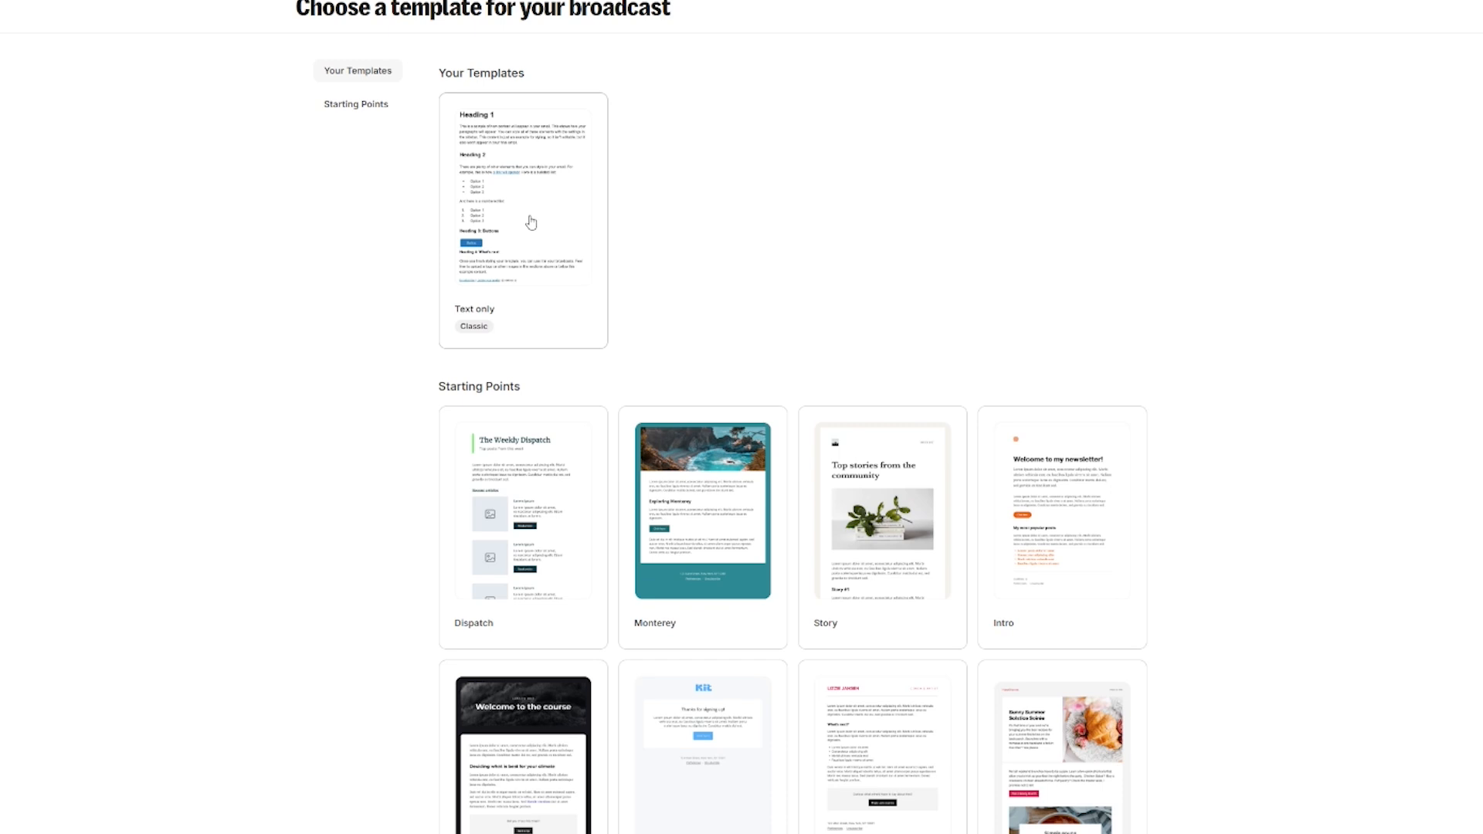
{"action": "scroll", "coordinate": [533, 222], "scroll_direction": "down", "scroll_amount": 4}
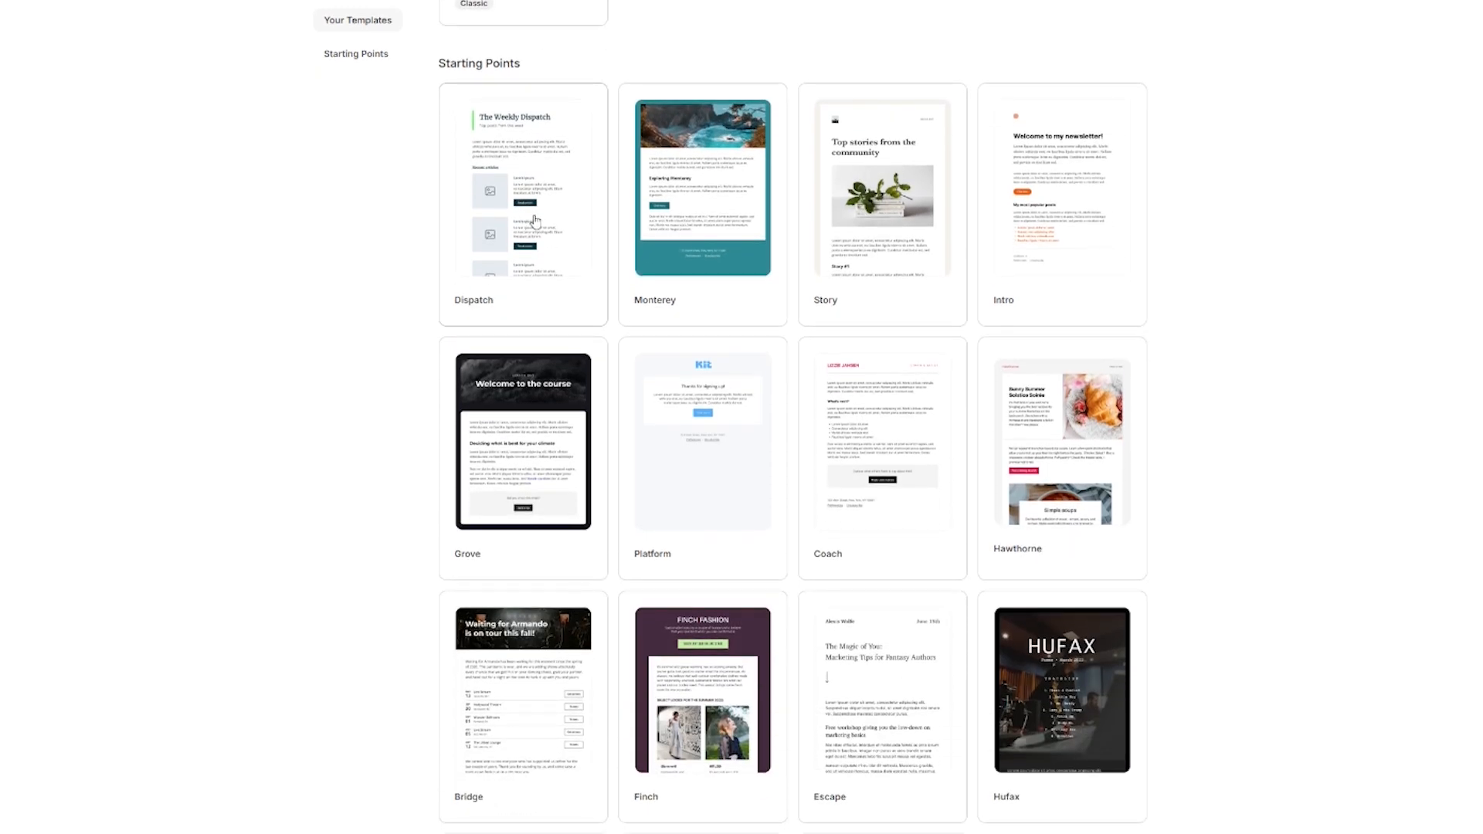
{"action": "scroll", "coordinate": [607, 227], "scroll_direction": "up", "scroll_amount": 1}
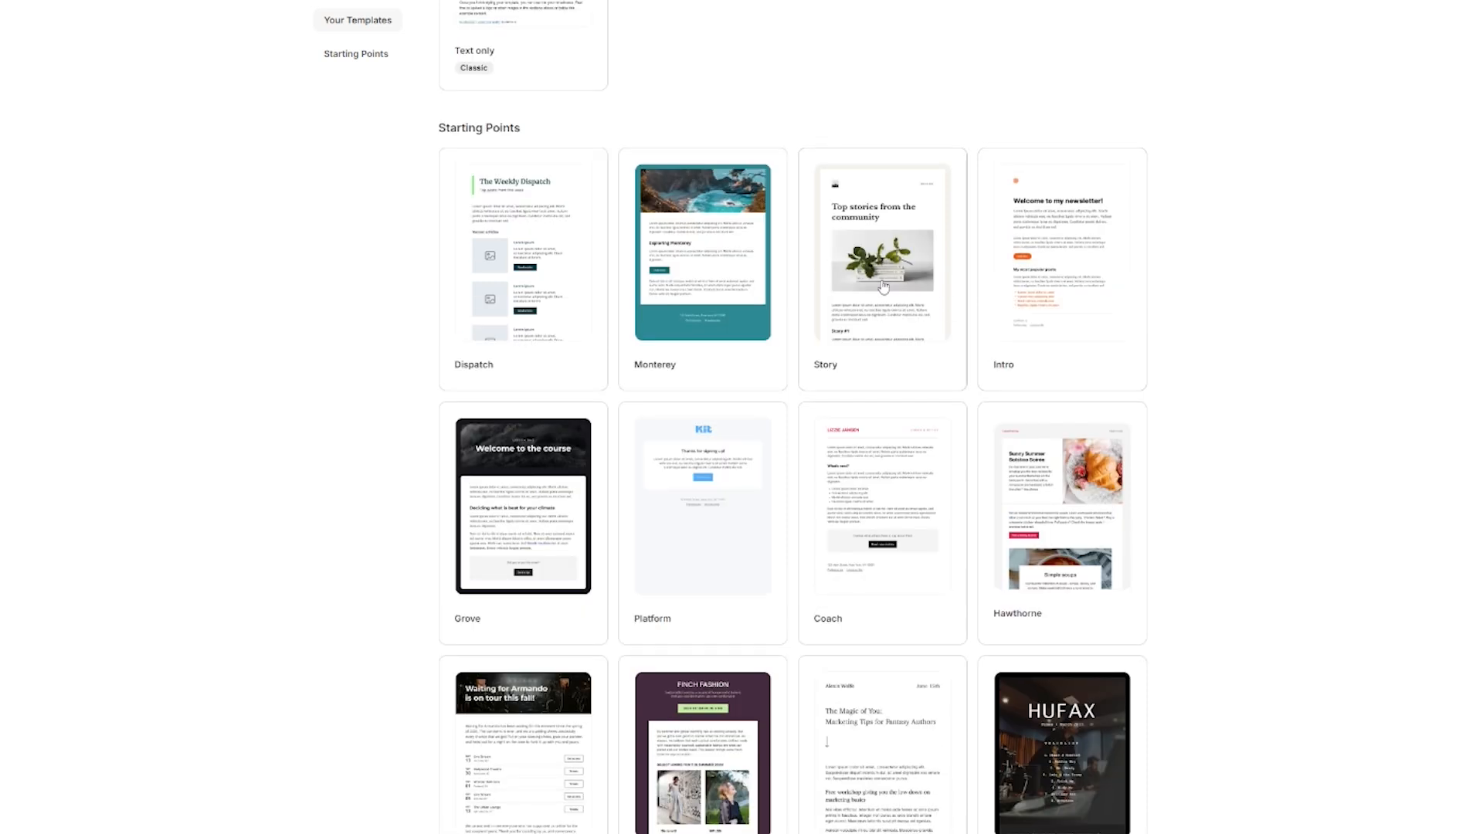
{"action": "left_click", "coordinate": [884, 287]}
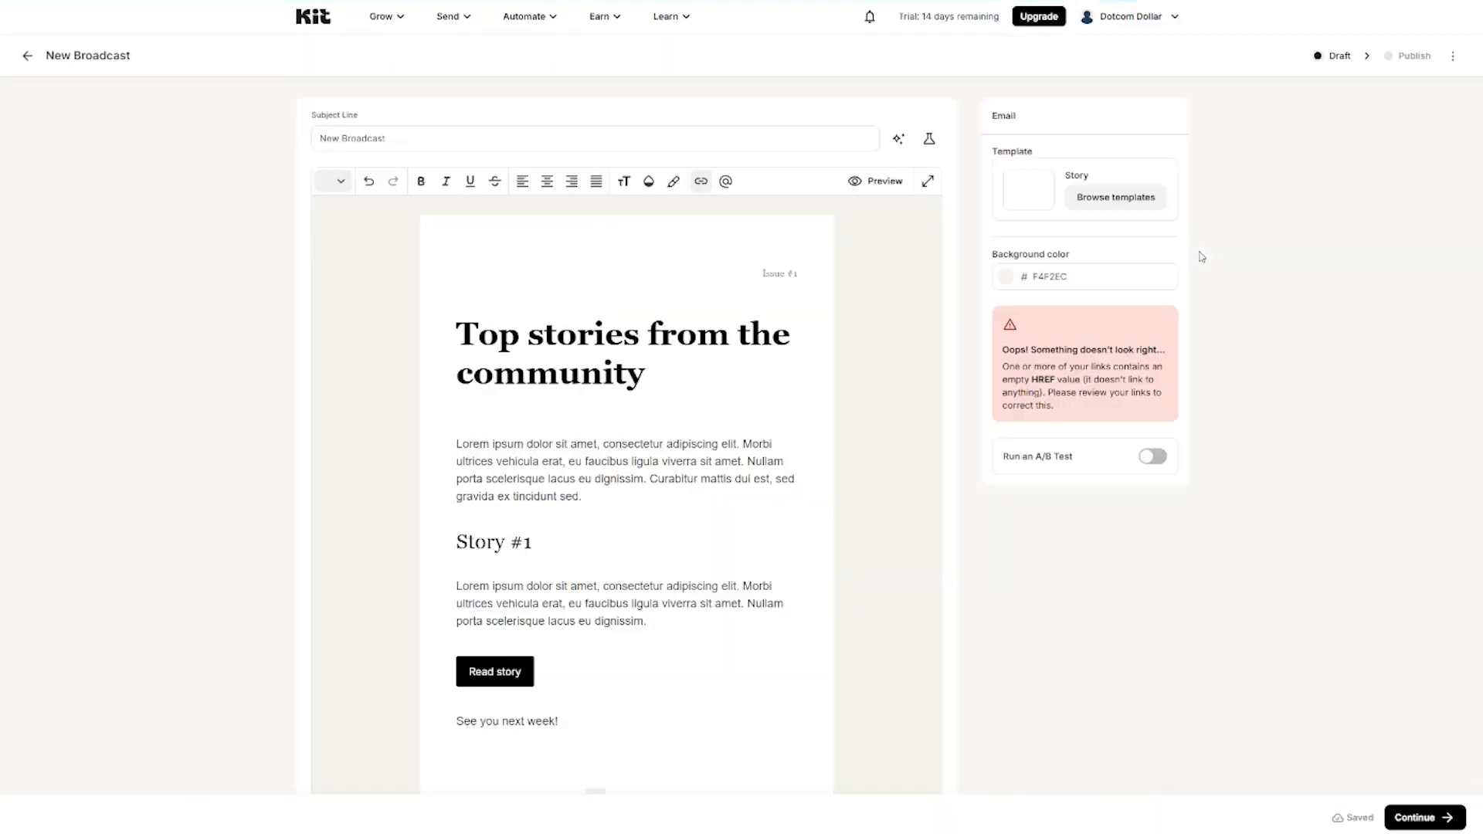
Step: Delete the Issue #1 header block and replace the main heading with 'Welcome to Dotcom Dollar'
{"action": "left_click", "coordinate": [728, 276]}
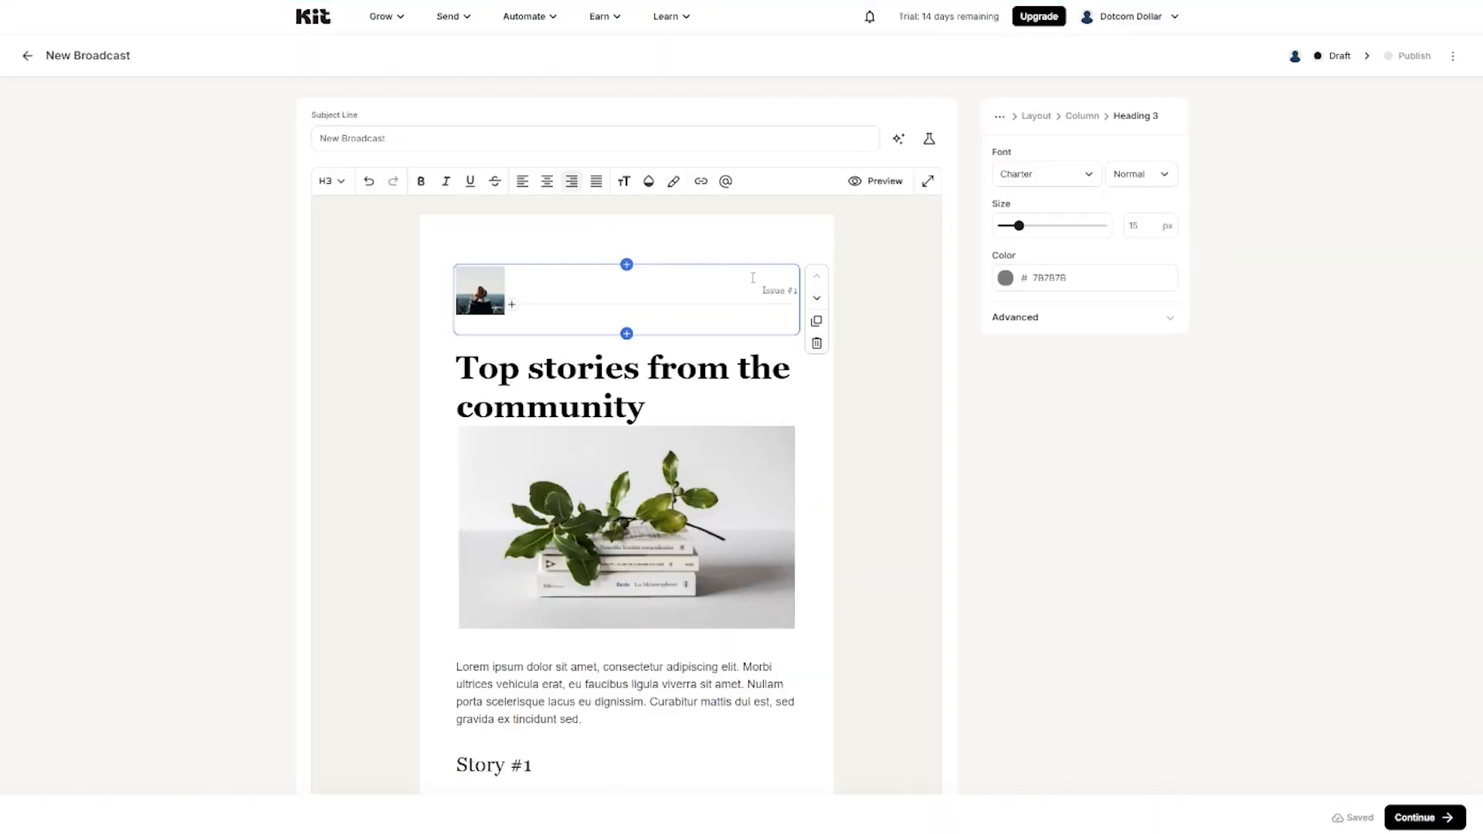
{"action": "left_click", "coordinate": [817, 344]}
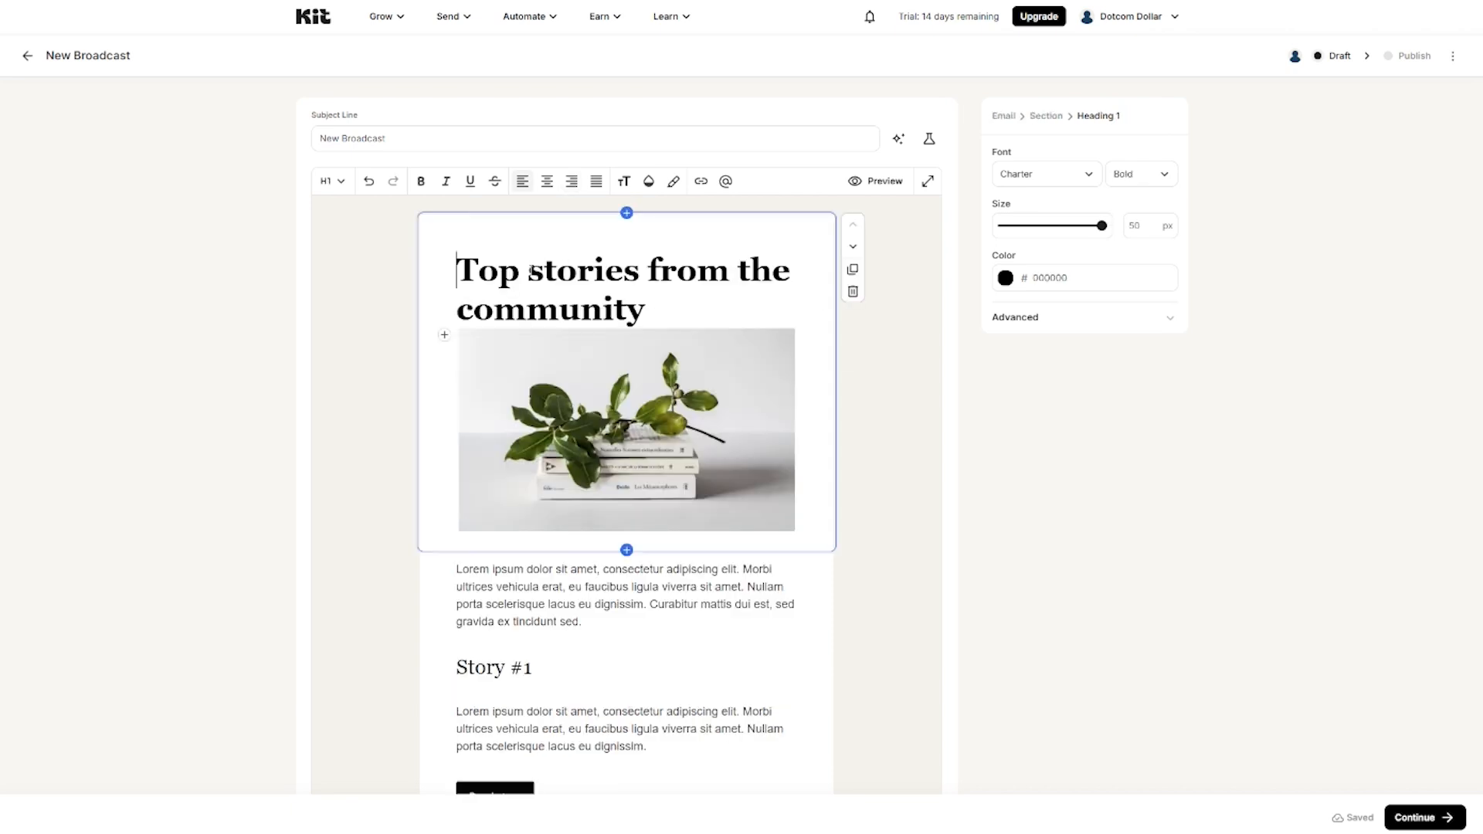
{"action": "left_click_drag", "start_coordinate": [646, 309], "coordinate": [456, 270]}
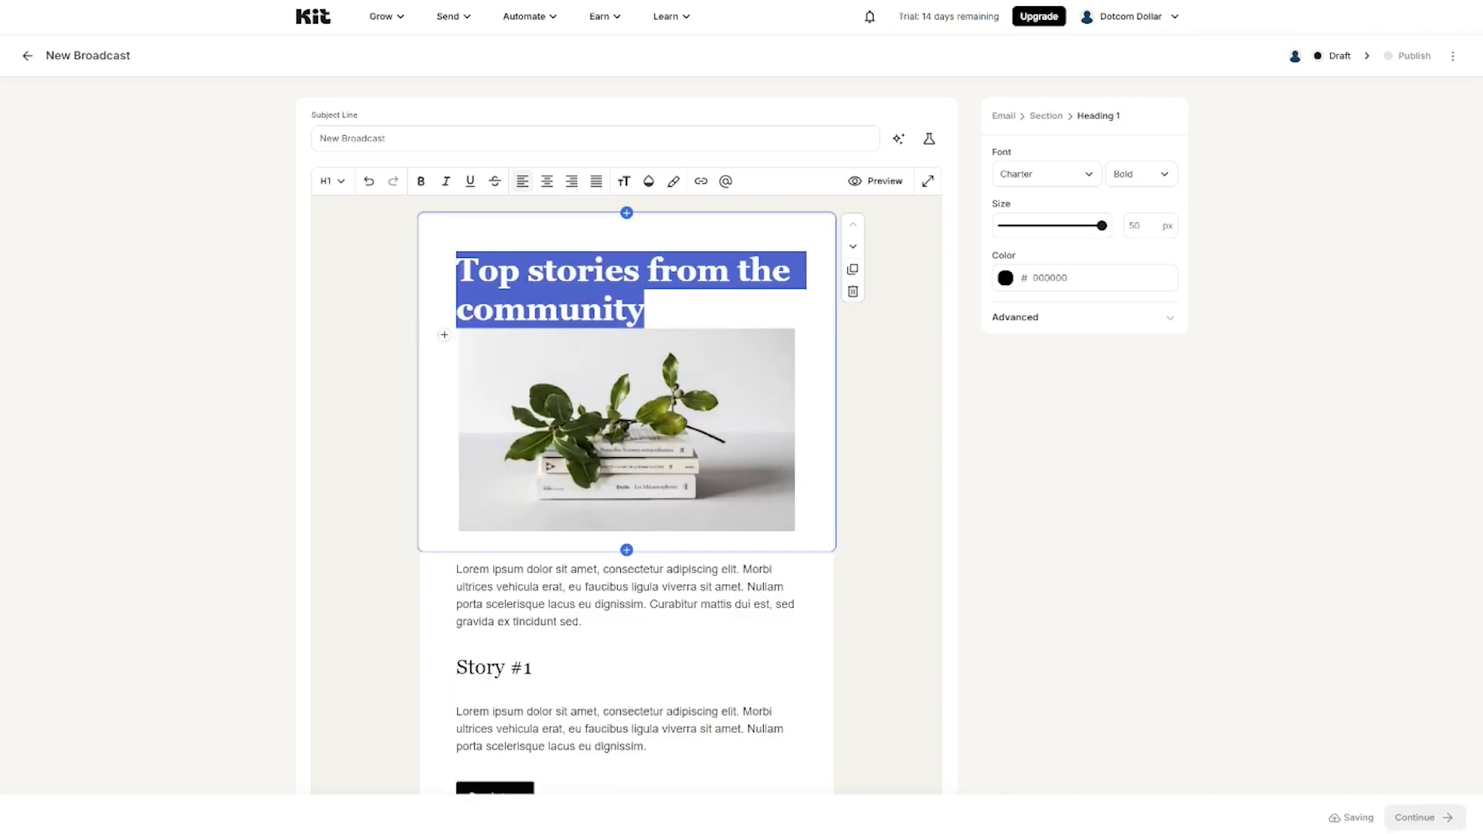
{"action": "type", "text": "Welcome to Dotcom Dollar 🚀"}
Step: Start the first paragraph with 'Hi' and delete the placeholder text after it
{"action": "left_click", "coordinate": [533, 668]}
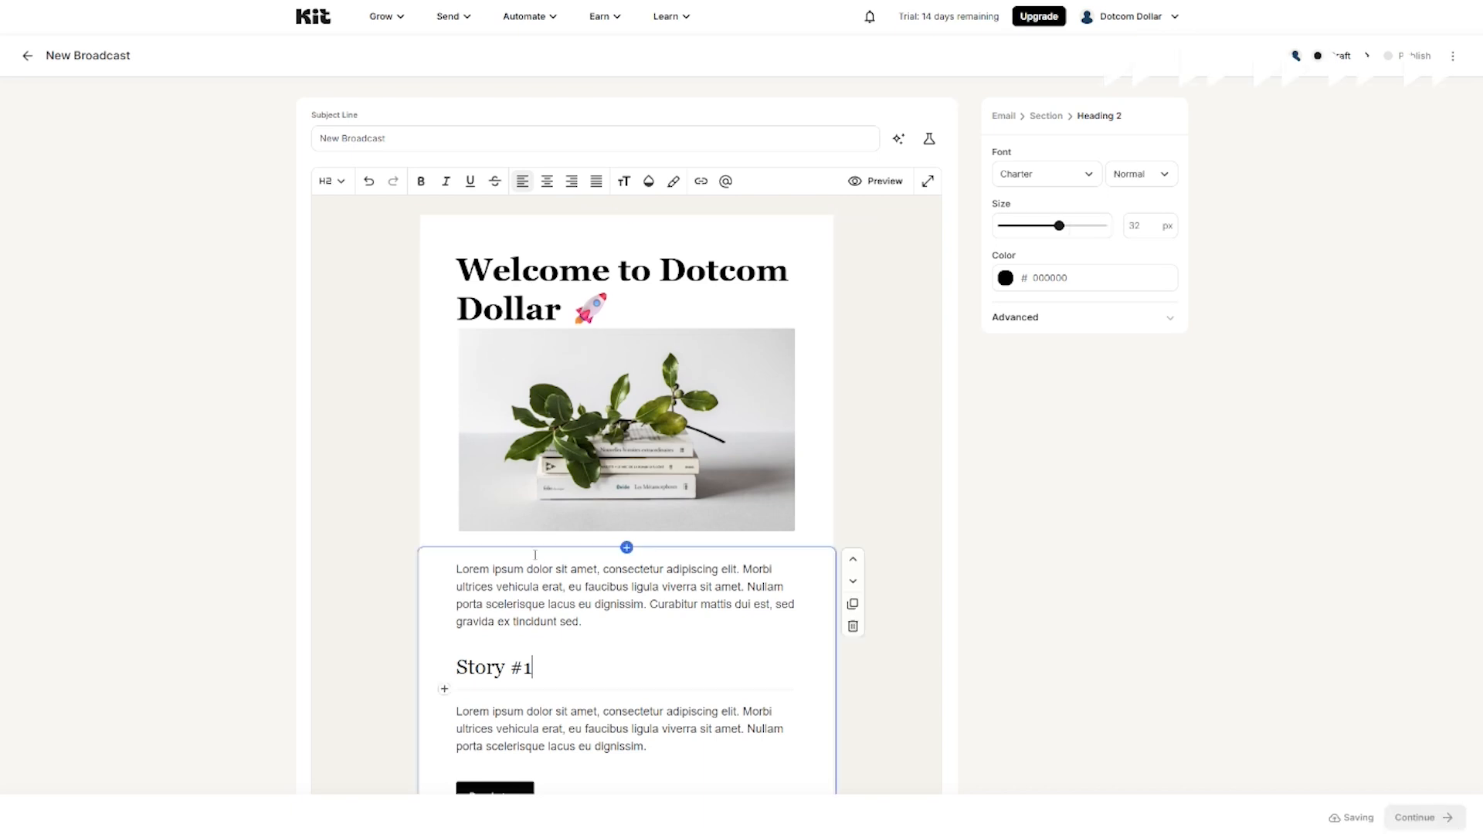
{"action": "scroll", "coordinate": [534, 555], "scroll_direction": "down", "scroll_amount": 2}
{"action": "left_click", "coordinate": [454, 439]}
{"action": "type", "text": "Hi"}
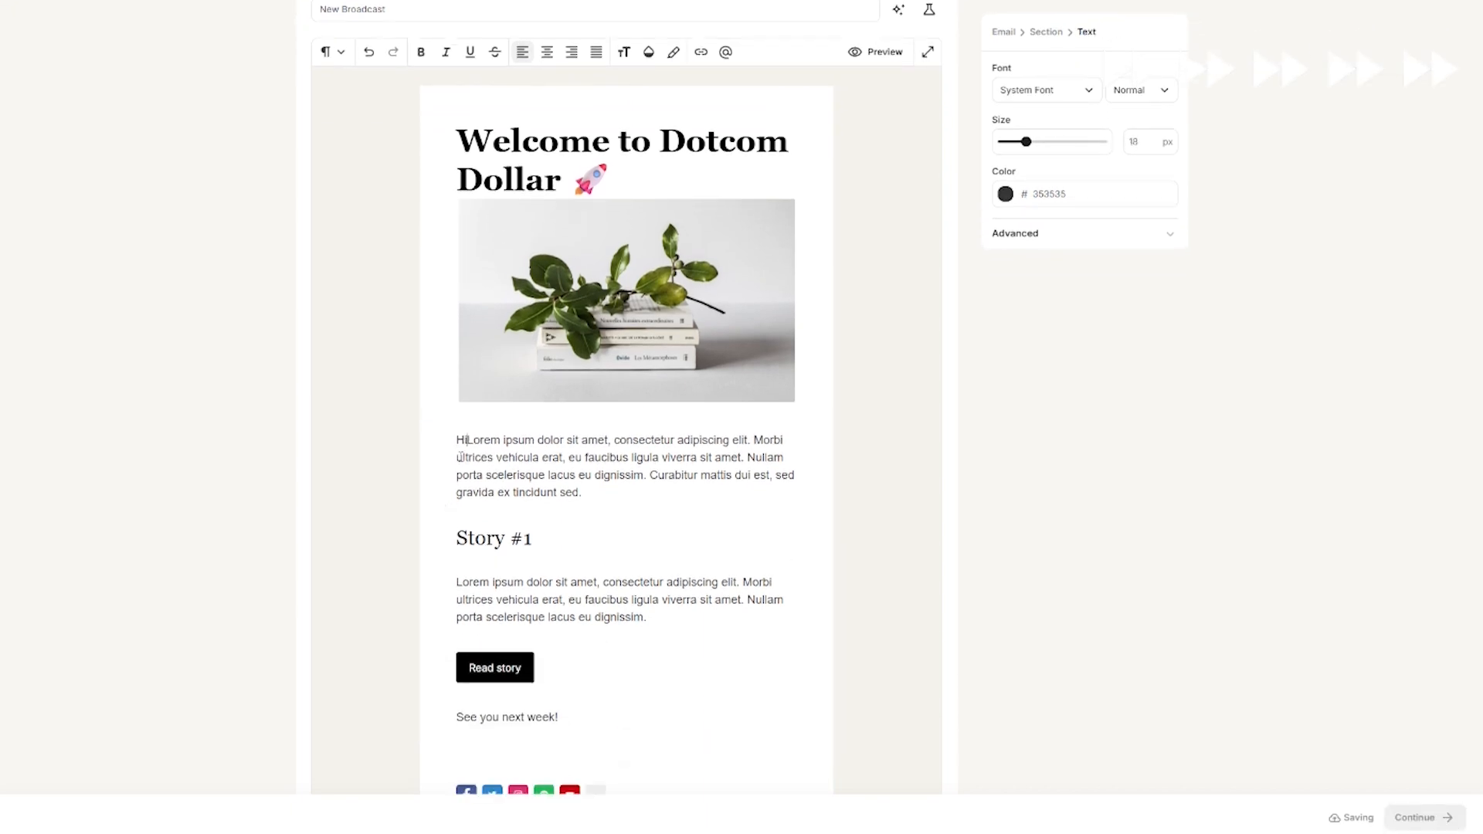
{"action": "left_click_drag", "start_coordinate": [573, 495], "coordinate": [472, 437]}
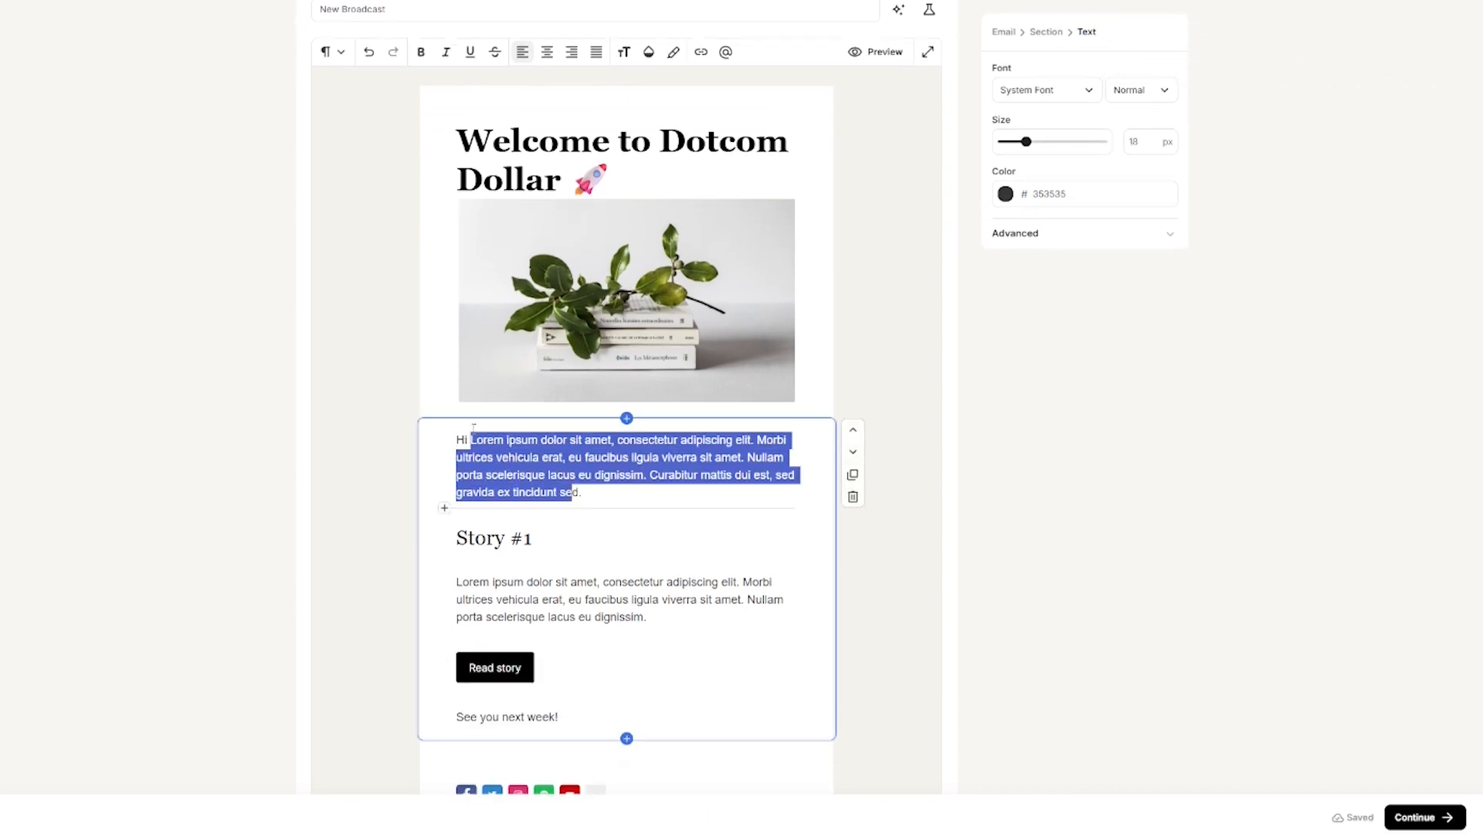
{"action": "key", "text": "BackSpace"}
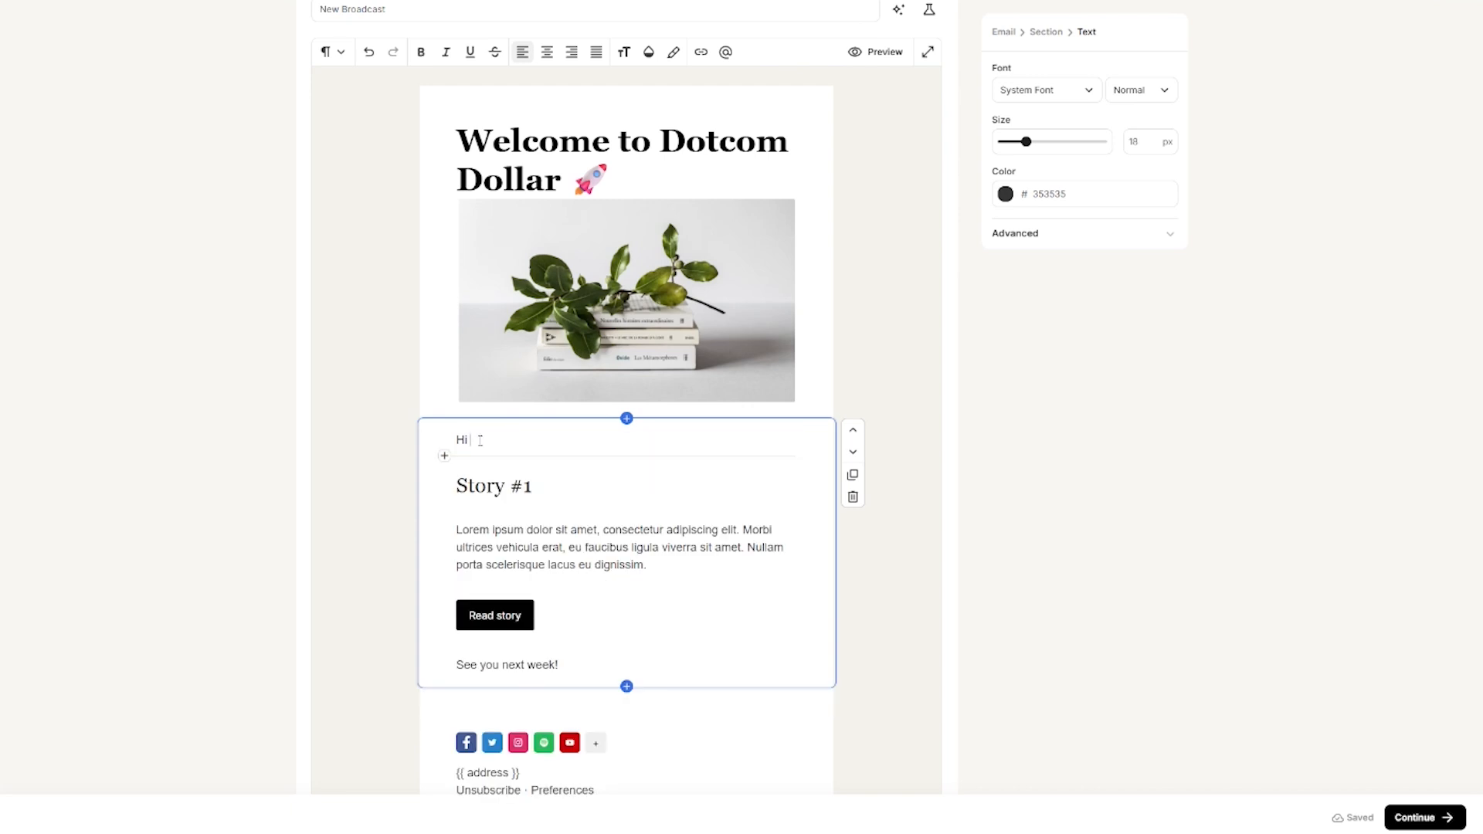
Step: Insert the subscriber's first name after Hi, then paste the welcome message and three-line sign-off
{"action": "left_click", "coordinate": [725, 51]}
{"action": "left_click", "coordinate": [803, 225]}
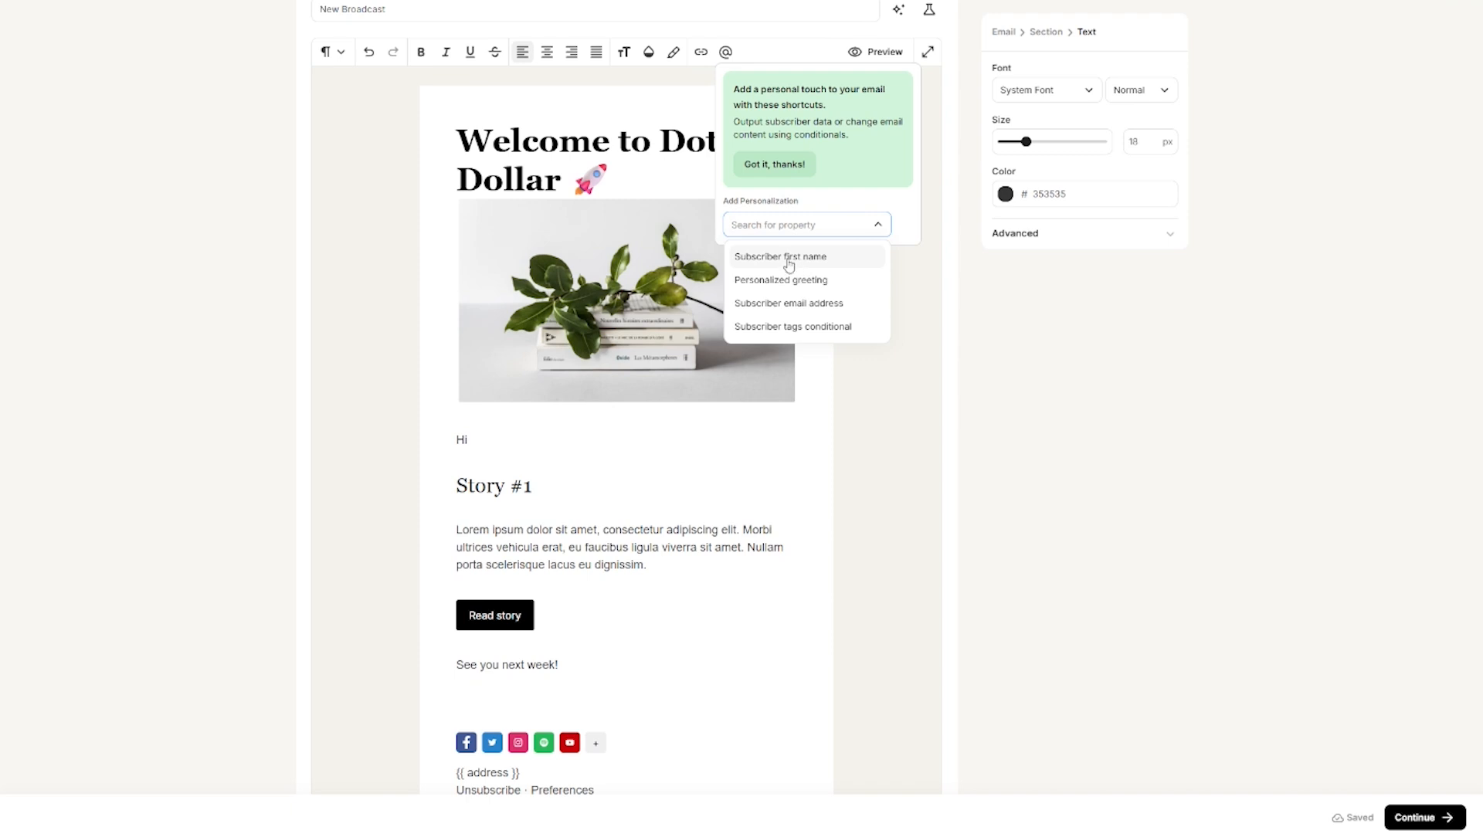
{"action": "left_click", "coordinate": [787, 257]}
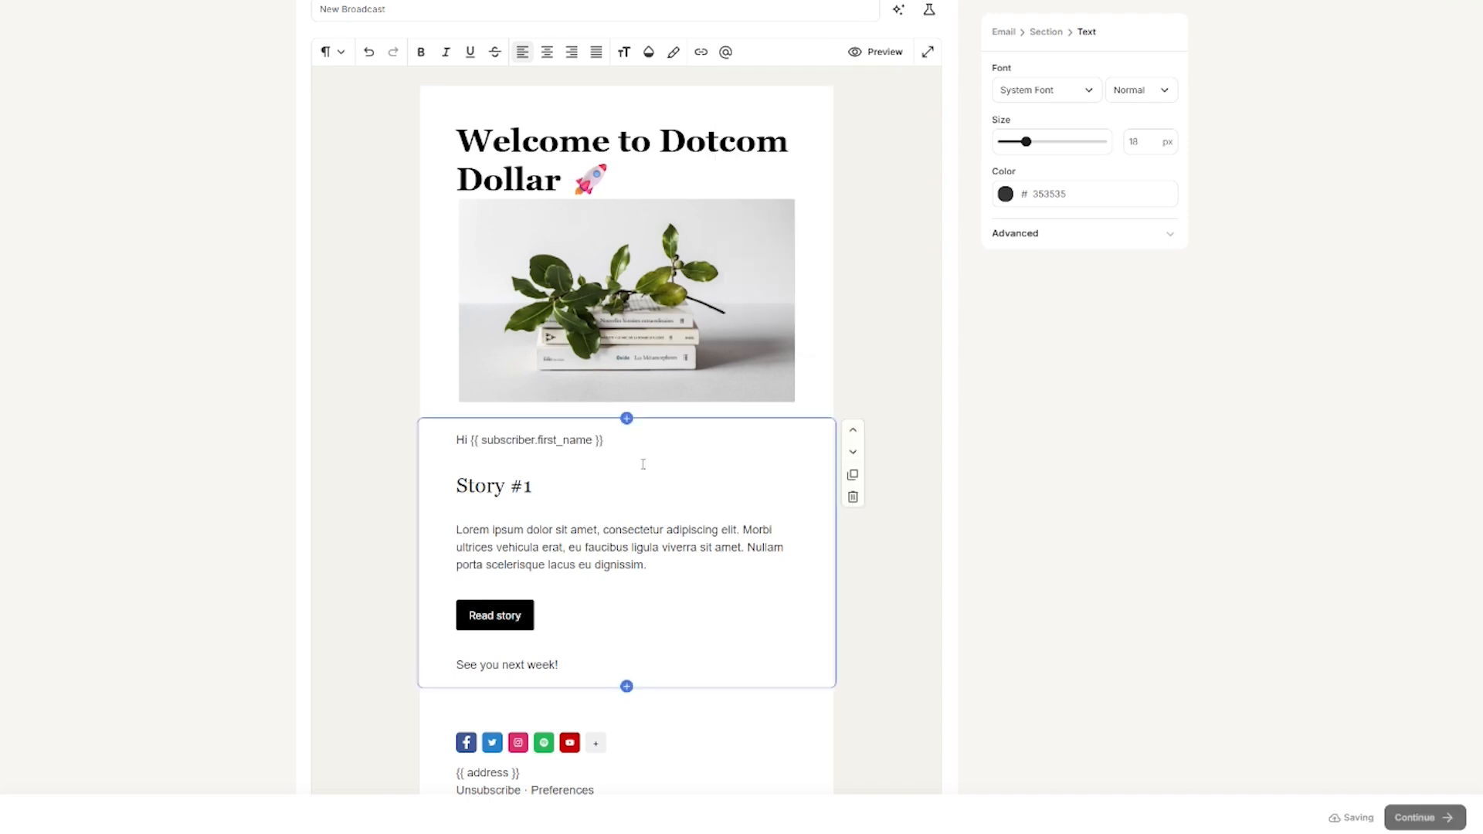
{"action": "type", "text": ","}
{"action": "key", "text": "Return"}
{"action": "type", "text": "Welcome aboard! 🎉 You've just joined the Dotcom Dollar community — where we break down online business, digital marketing, and money-making strategies into simple, actionable steps. Here's what you can expect: ✅ Weekly tips & strategies you can apply right away ✅ Honest insights to grow your online income ✅ Resources to help you work smarter, not harder I'm excited to have you here — let's start building your digital success story together."}
{"action": "key", "text": "Return"}
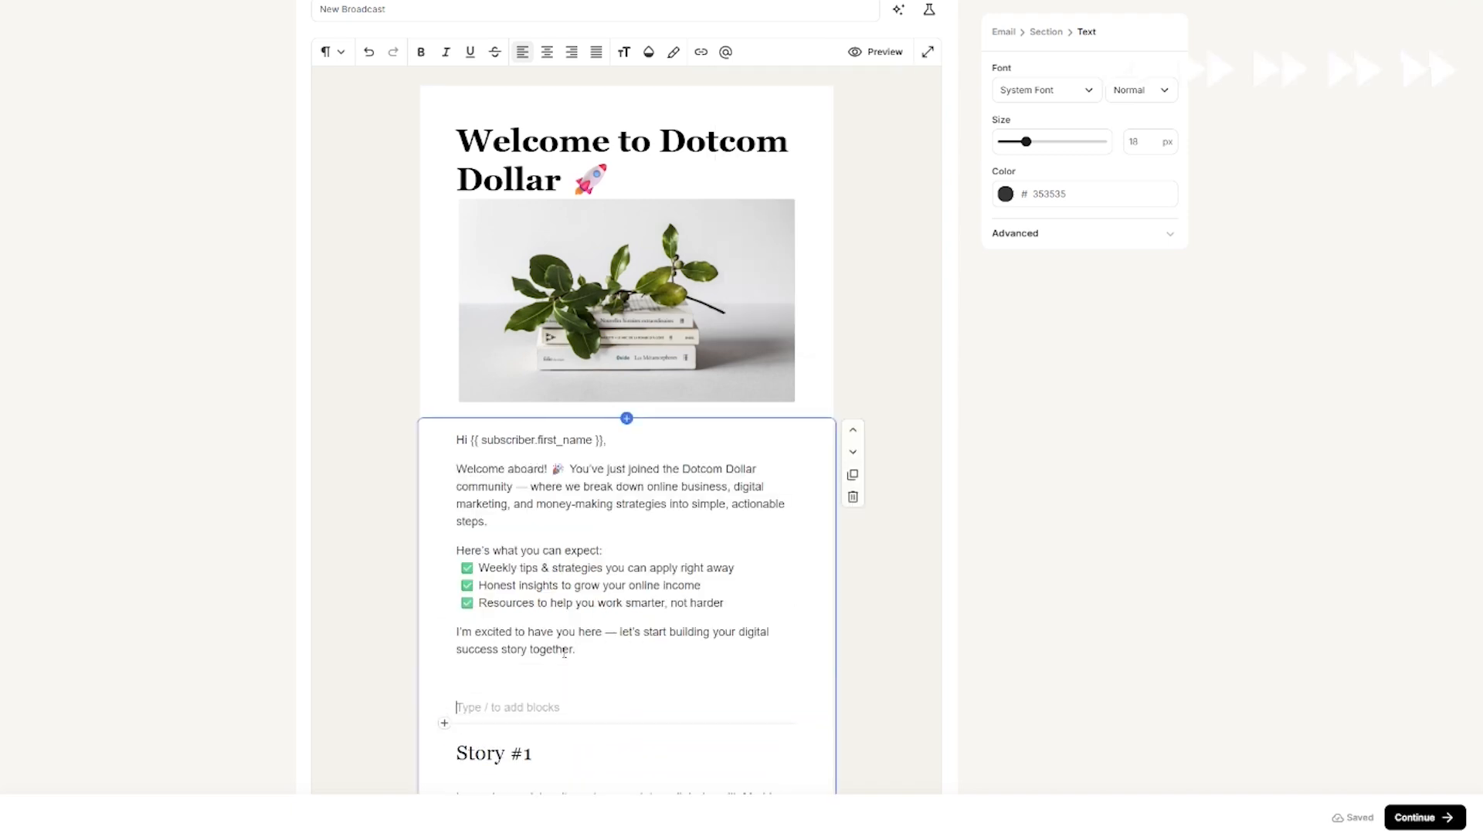
{"action": "type", "text": "Talk soon,  [Your Name]  Founder, Dotcom Dollar"}
Step: Replace the sign-off's name placeholder with the founder's name and tidy the Founder line
{"action": "left_click", "coordinate": [460, 697]}
{"action": "key", "text": "BackSpace"}
{"action": "type", "text": "Allan"}
{"action": "key", "text": "Delete"}
{"action": "key", "text": "Delete"}
{"action": "key", "text": "Delete"}
{"action": "key", "text": "Delete"}
{"action": "key", "text": "Delete"}
{"action": "key", "text": "Delete"}
{"action": "key", "text": "Delete"}
{"action": "key", "text": "Delete"}
{"action": "key", "text": "Delete"}
{"action": "key", "text": "Delete"}
{"action": "key", "text": "Delete"}
{"action": "left_click", "coordinate": [460, 713]}
{"action": "key", "text": "BackSpace"}
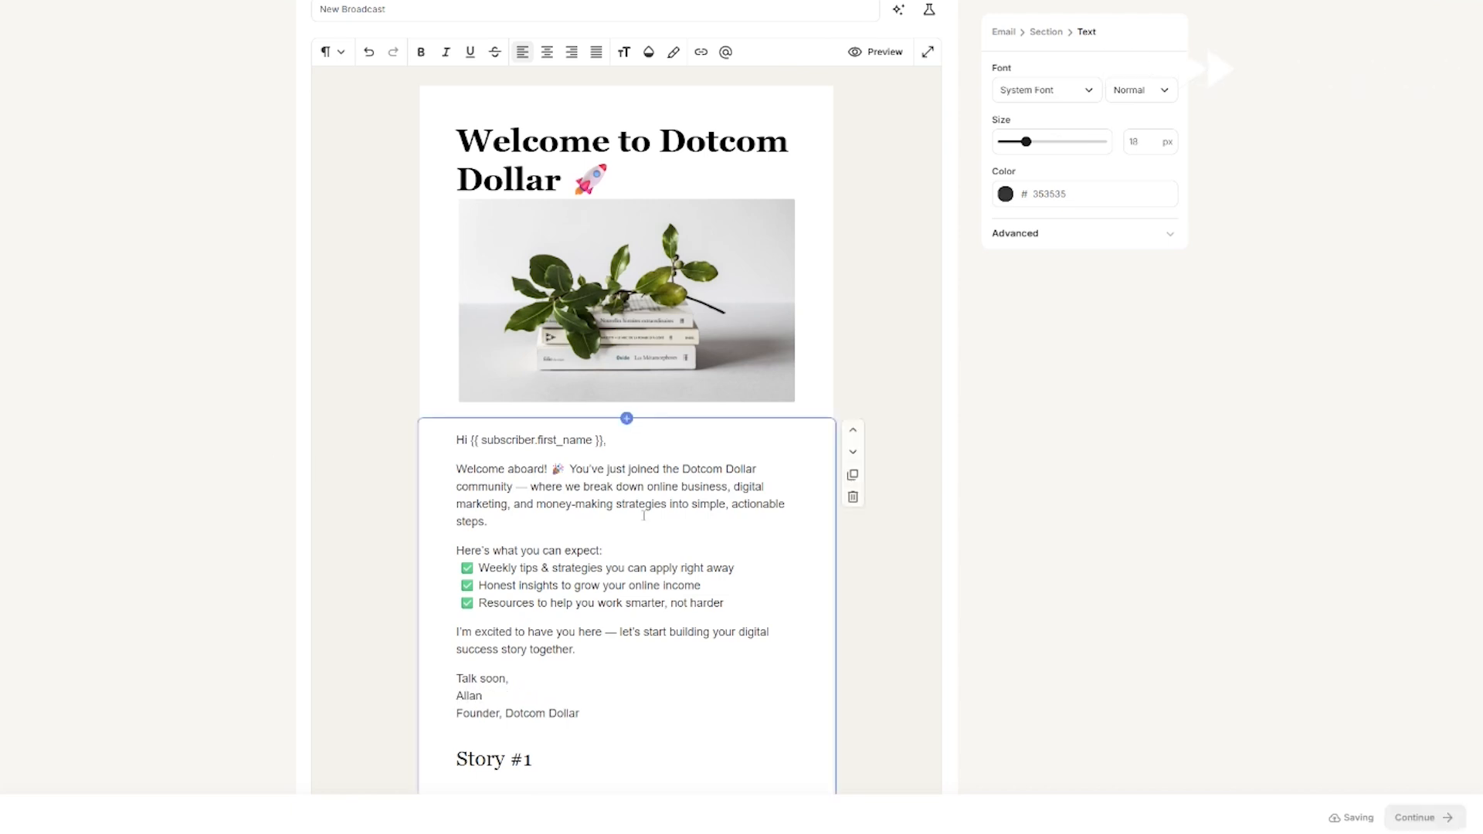
Step: Delete the Story #1 heading, paragraph and leftover empty line
{"action": "scroll", "coordinate": [646, 520], "scroll_direction": "down", "scroll_amount": 3}
{"action": "left_click_drag", "start_coordinate": [456, 565], "coordinate": [713, 640]}
{"action": "key", "text": "BackSpace"}
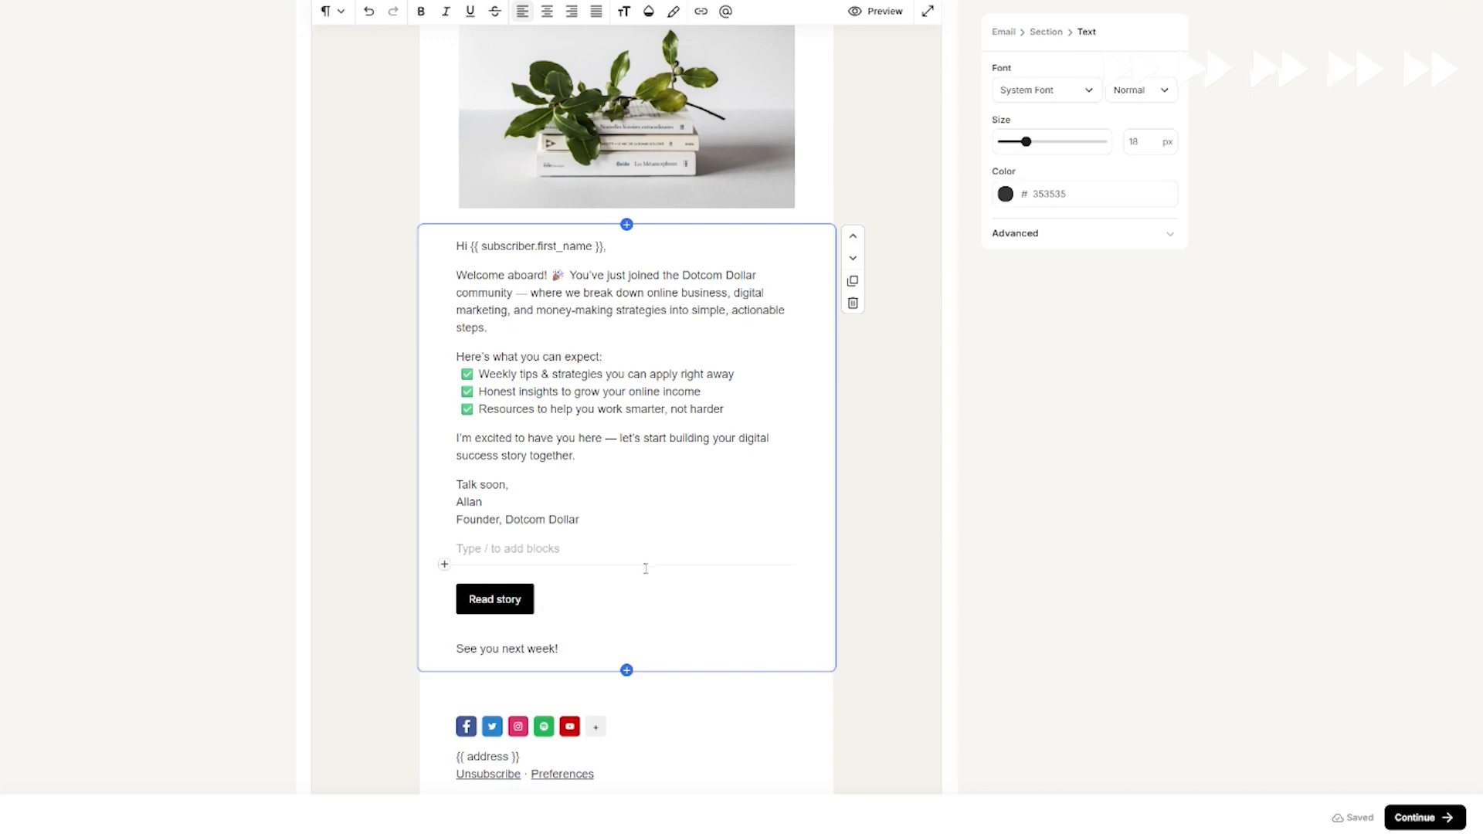
{"action": "key", "text": "BackSpace"}
{"action": "left_click", "coordinate": [511, 505]}
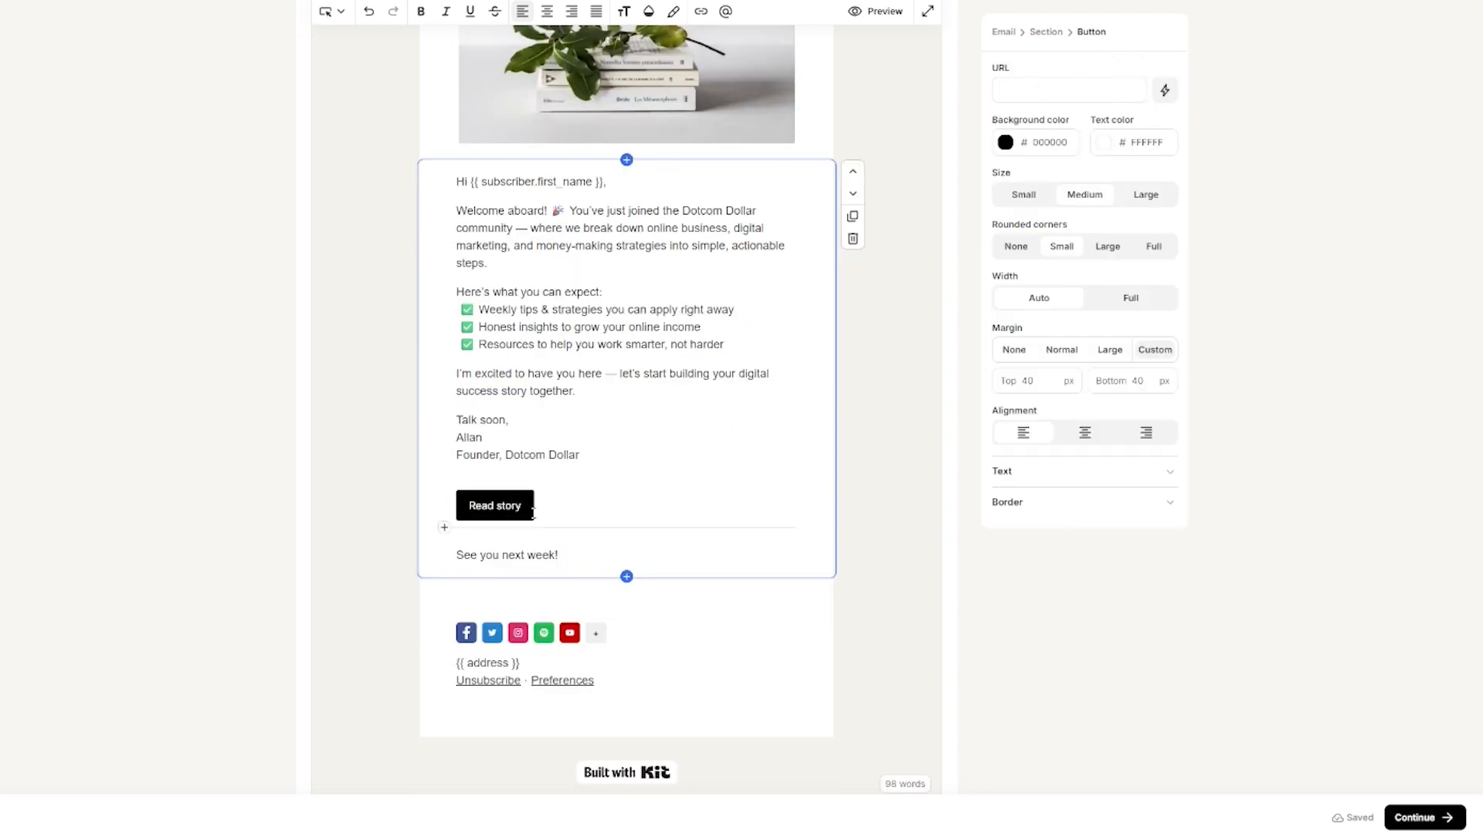
{"action": "left_click", "coordinate": [1007, 144]}
{"action": "double_click", "coordinate": [1055, 144]}
{"action": "type", "text": "18b742"}
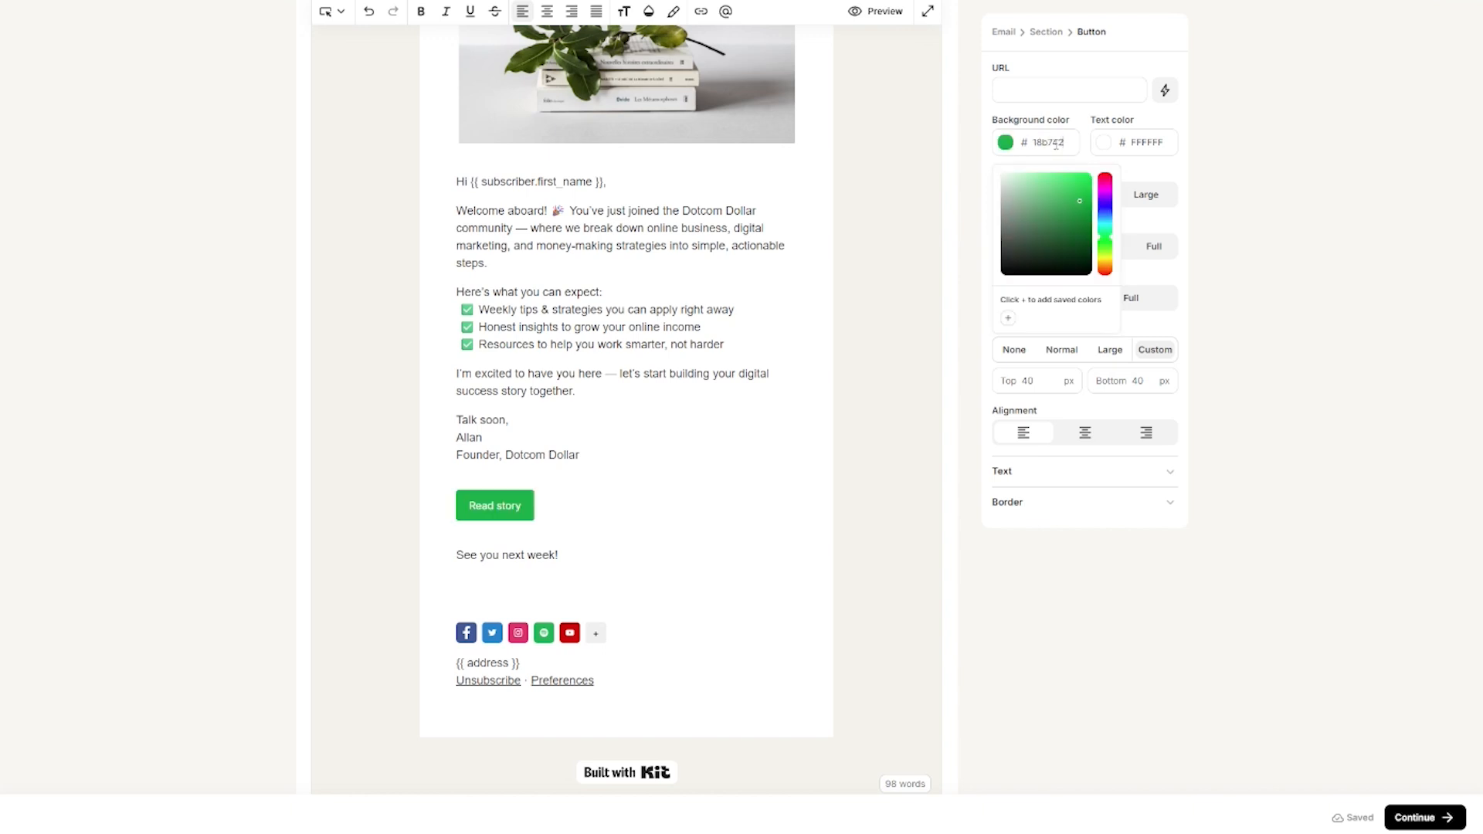
{"action": "left_click", "coordinate": [1323, 162]}
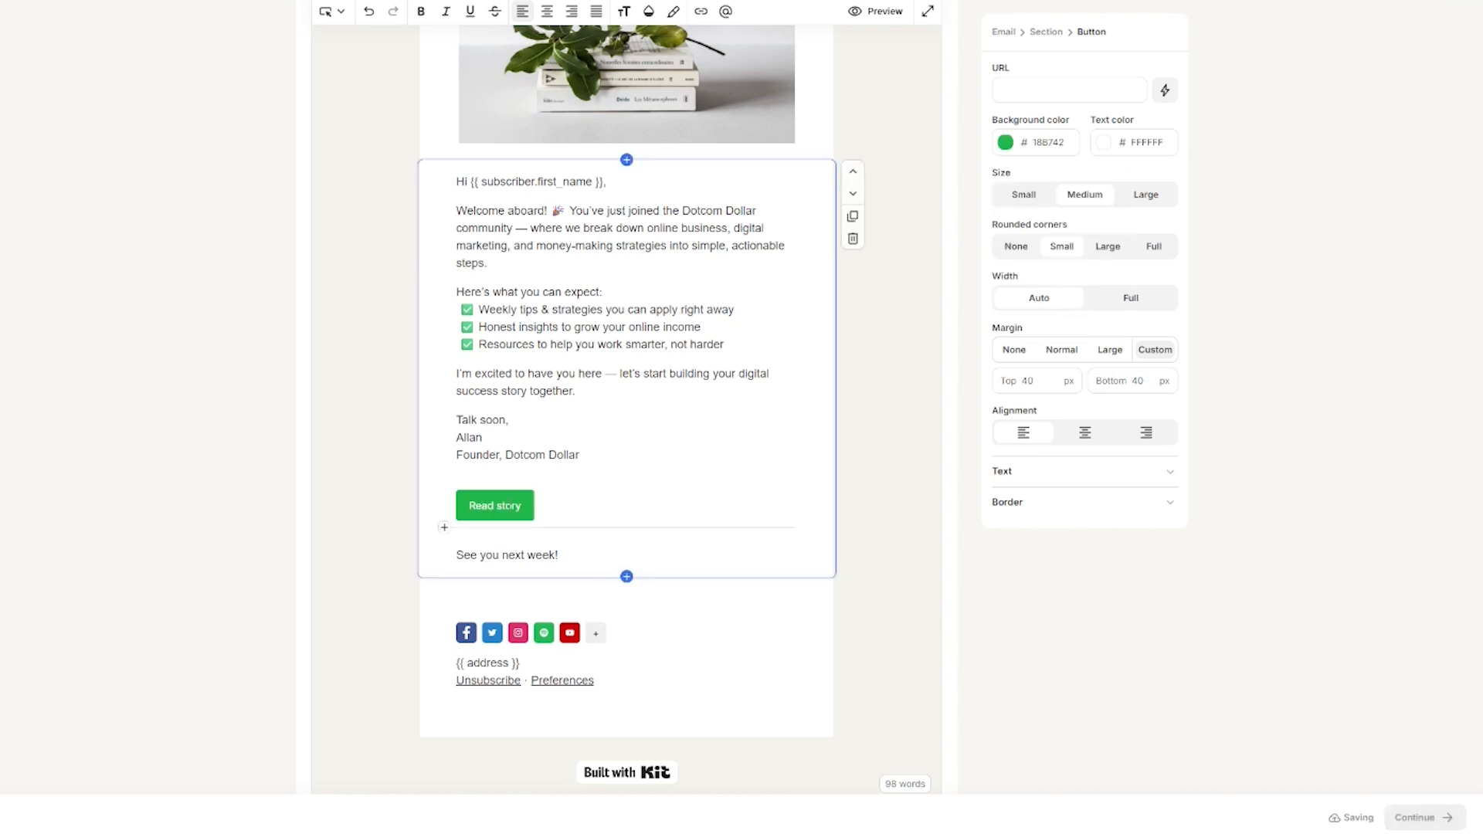
{"action": "left_click", "coordinate": [1027, 91]}
{"action": "key", "text": "ctrl+v"}
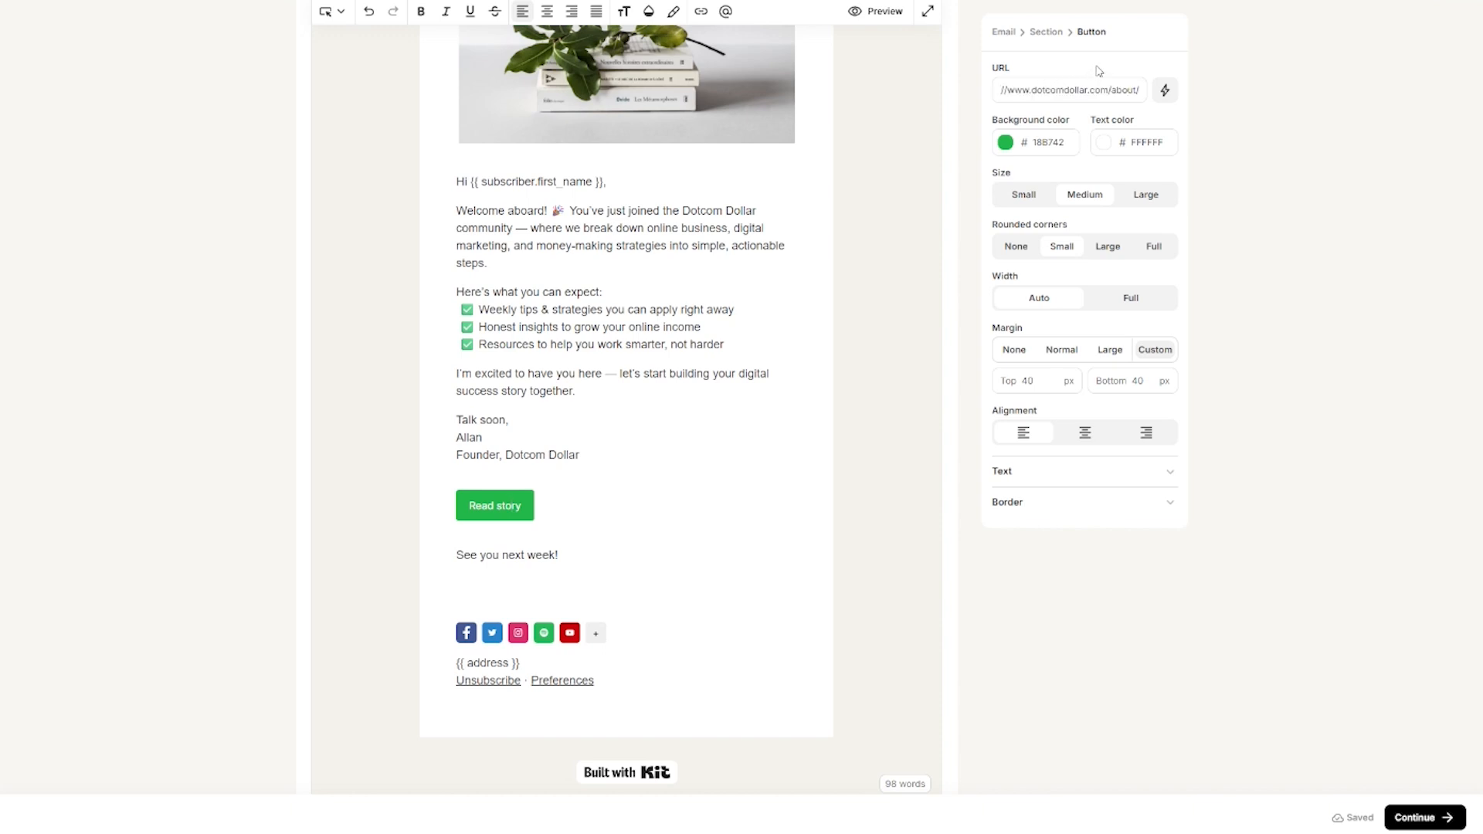
{"action": "left_click", "coordinate": [577, 559]}
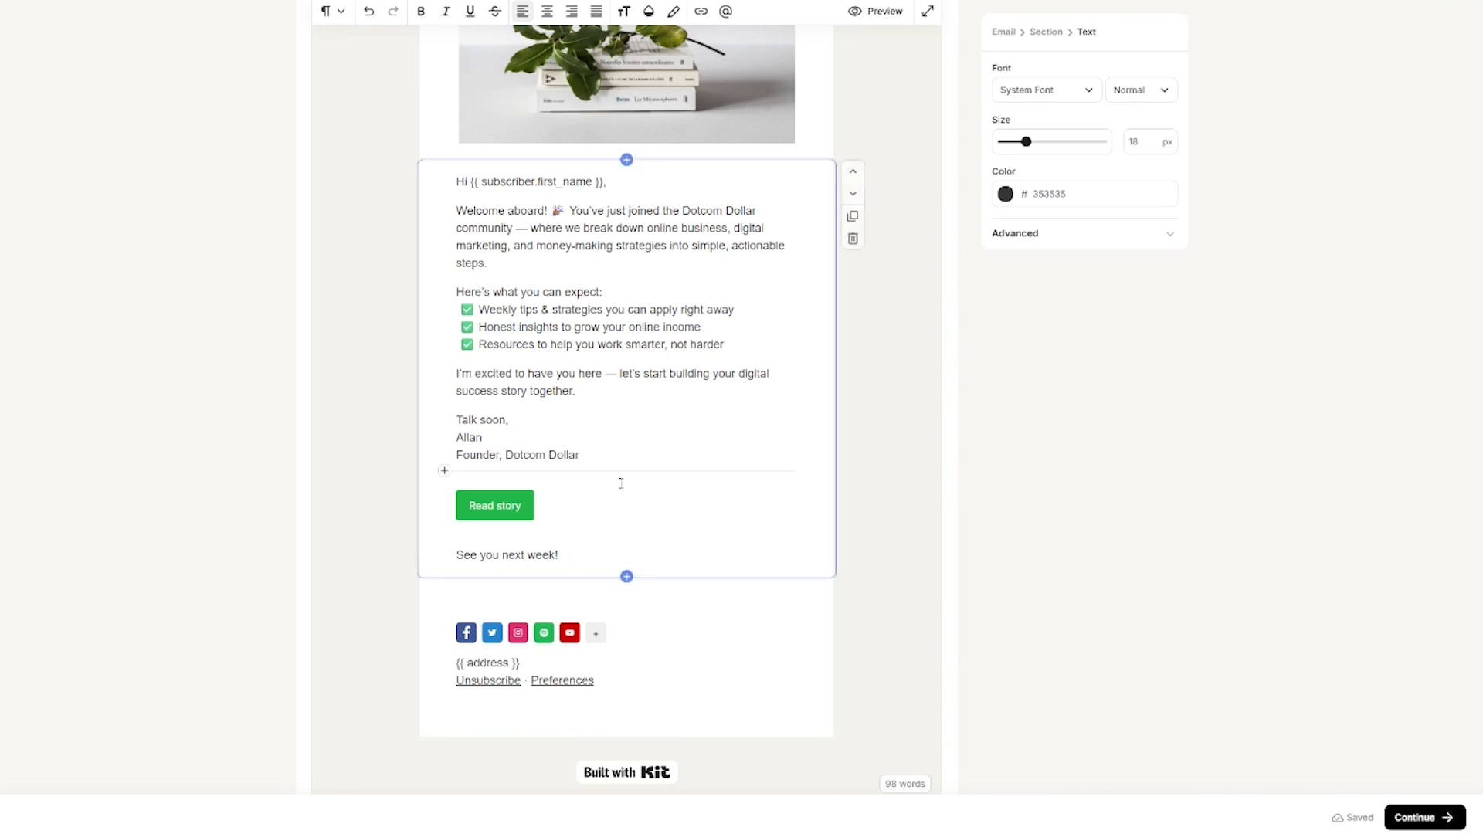
Step: Add a video block below the closing line and look at its URL and Upload options
{"action": "left_click", "coordinate": [627, 577]}
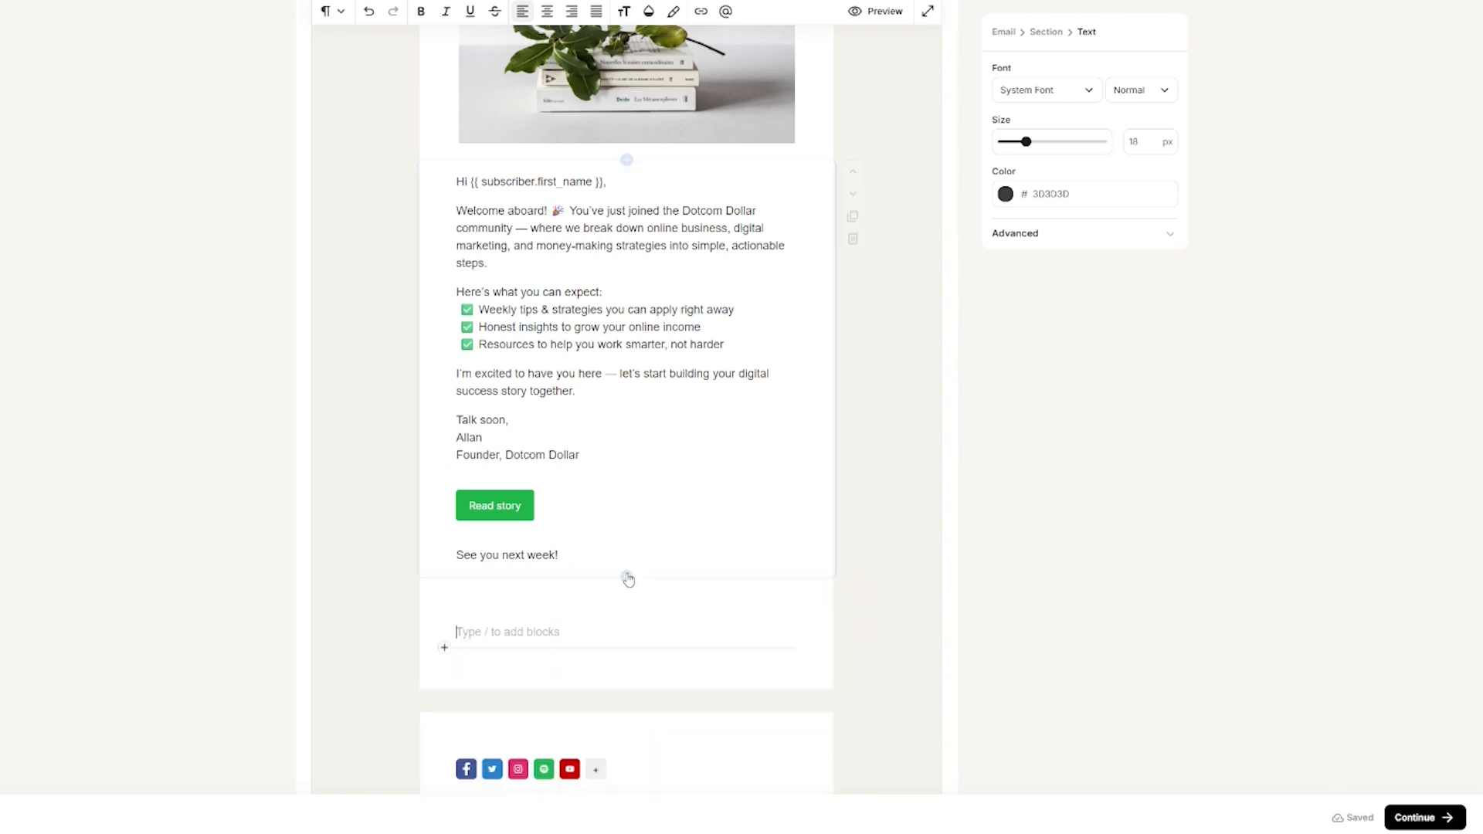
{"action": "left_click", "coordinate": [444, 647]}
{"action": "scroll", "coordinate": [580, 618], "scroll_direction": "down", "scroll_amount": 10}
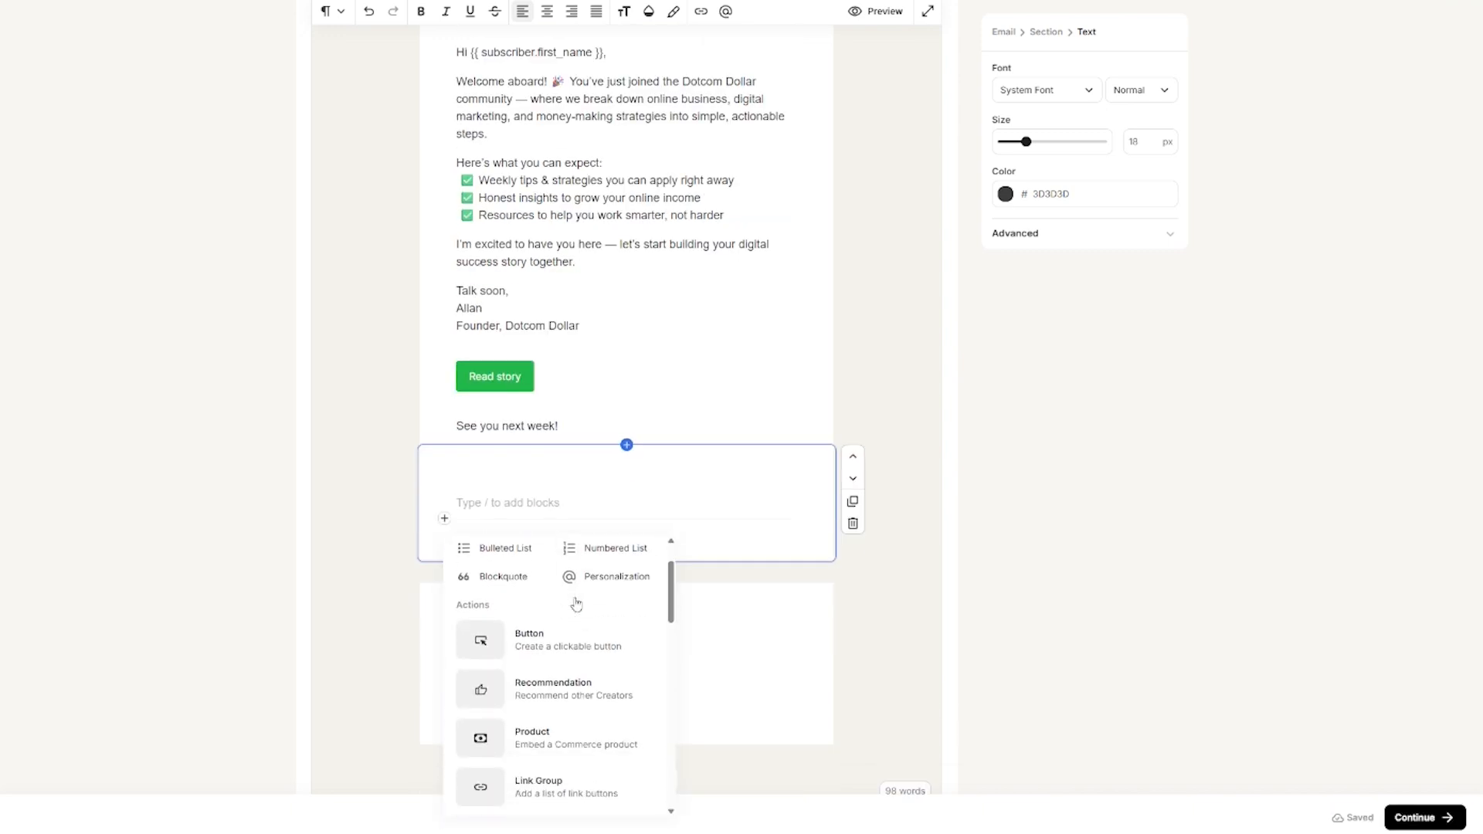
{"action": "scroll", "coordinate": [575, 658], "scroll_direction": "down", "scroll_amount": 3}
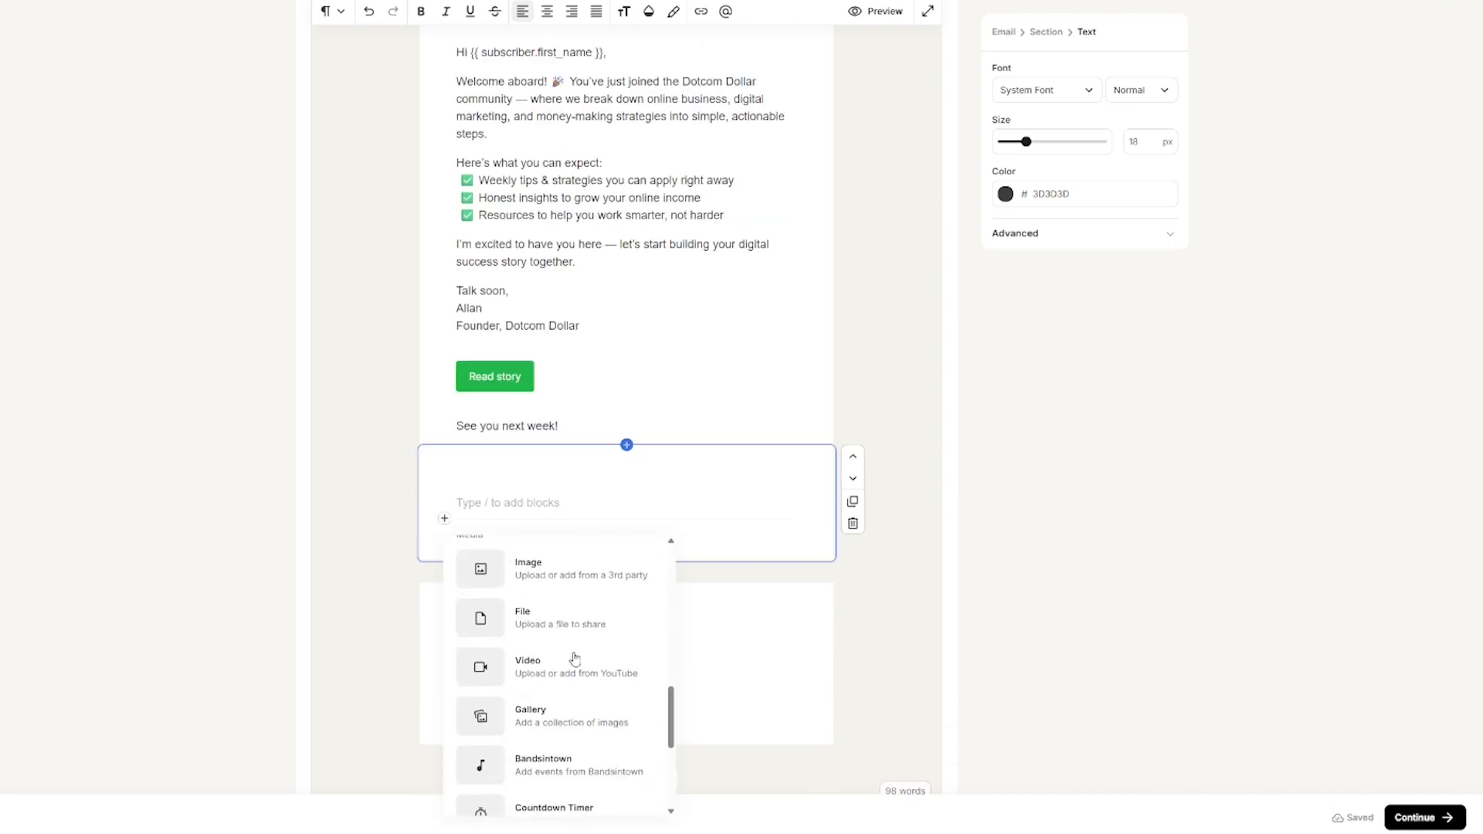
{"action": "left_click", "coordinate": [574, 651]}
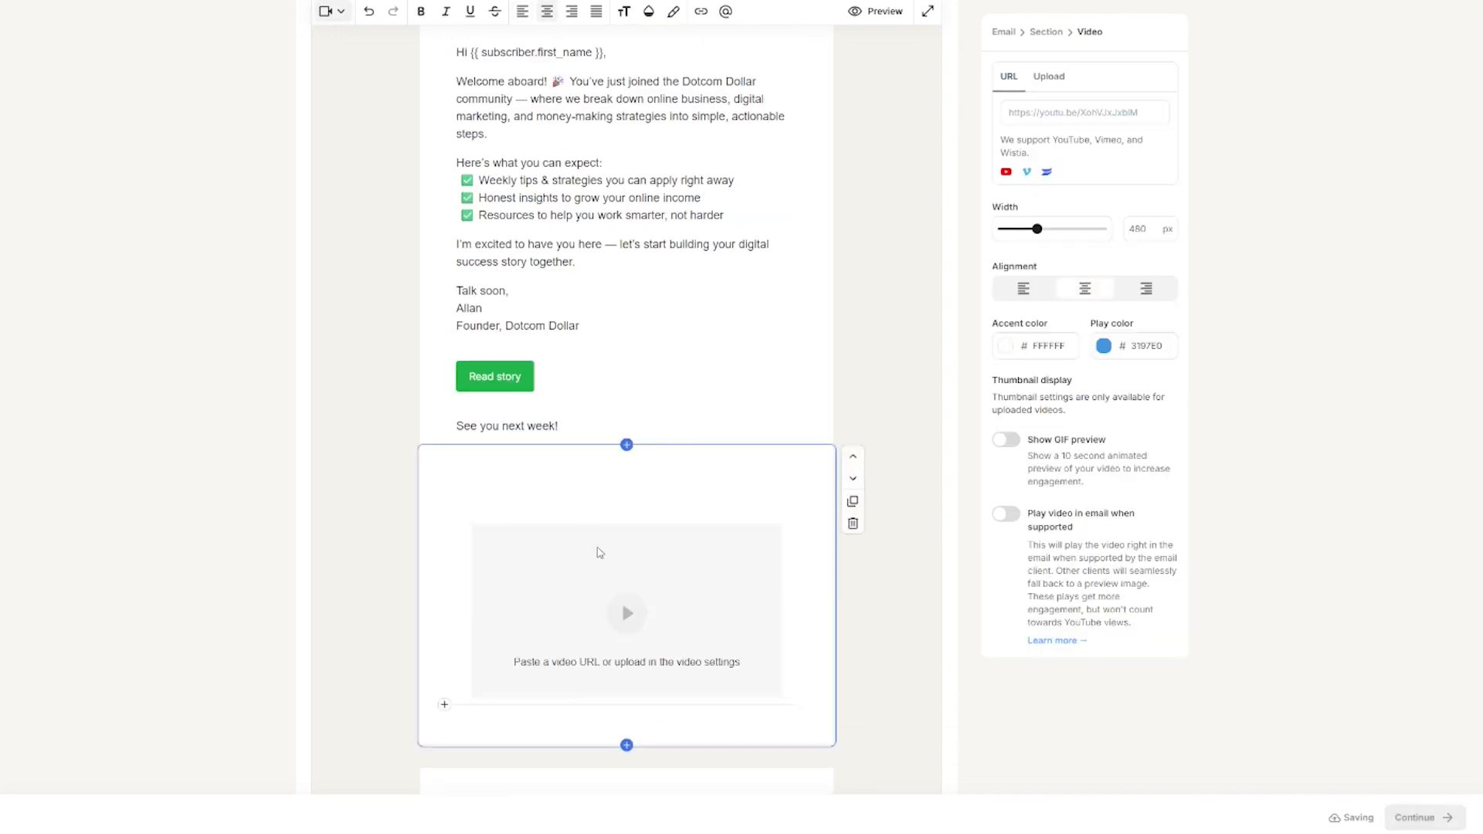
{"action": "left_click", "coordinate": [1071, 112]}
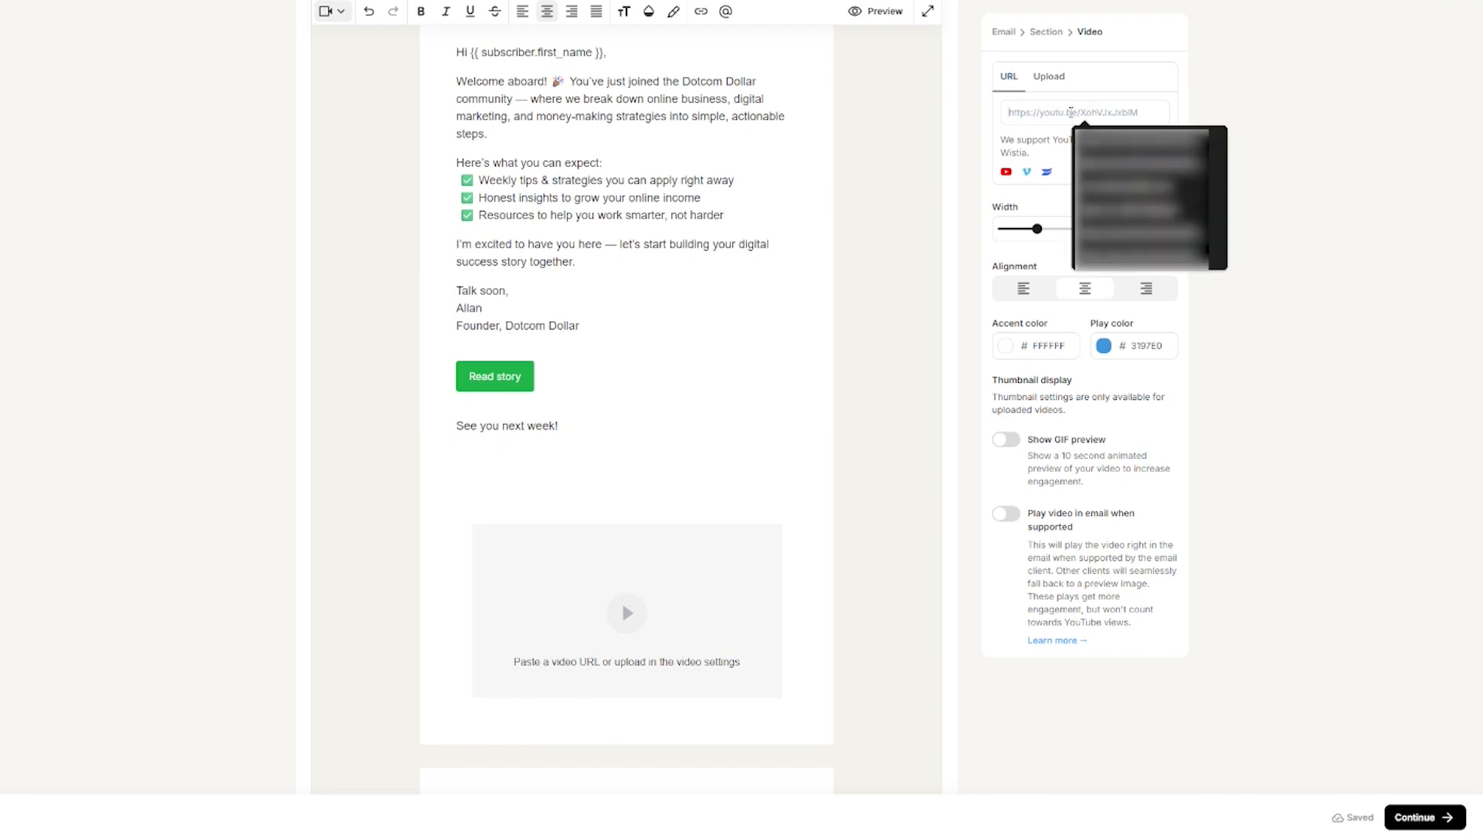
{"action": "left_click", "coordinate": [1048, 76]}
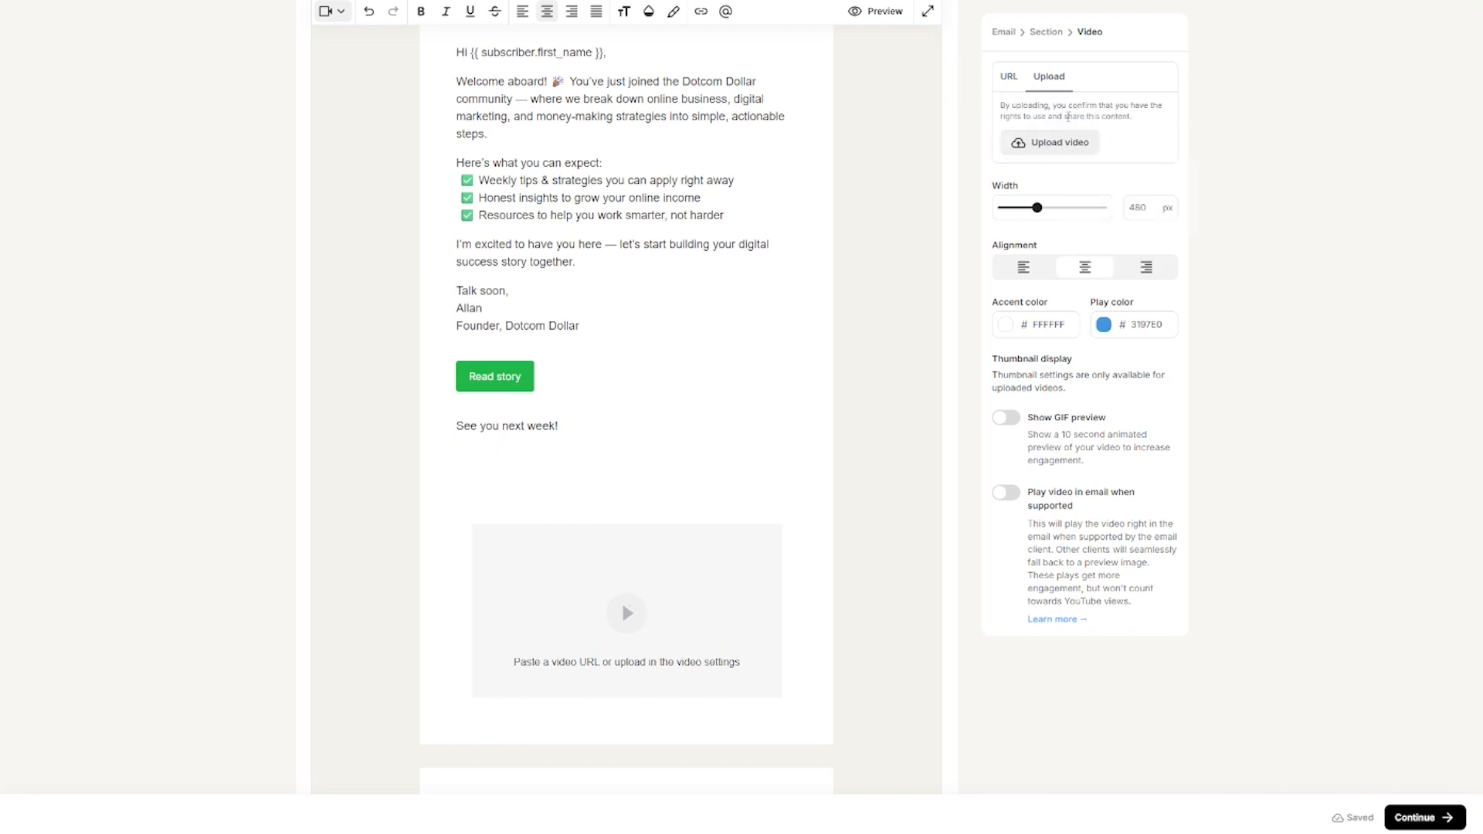
Step: Browse the block types in the menu below the video, then close it without adding one
{"action": "left_click", "coordinate": [444, 705]}
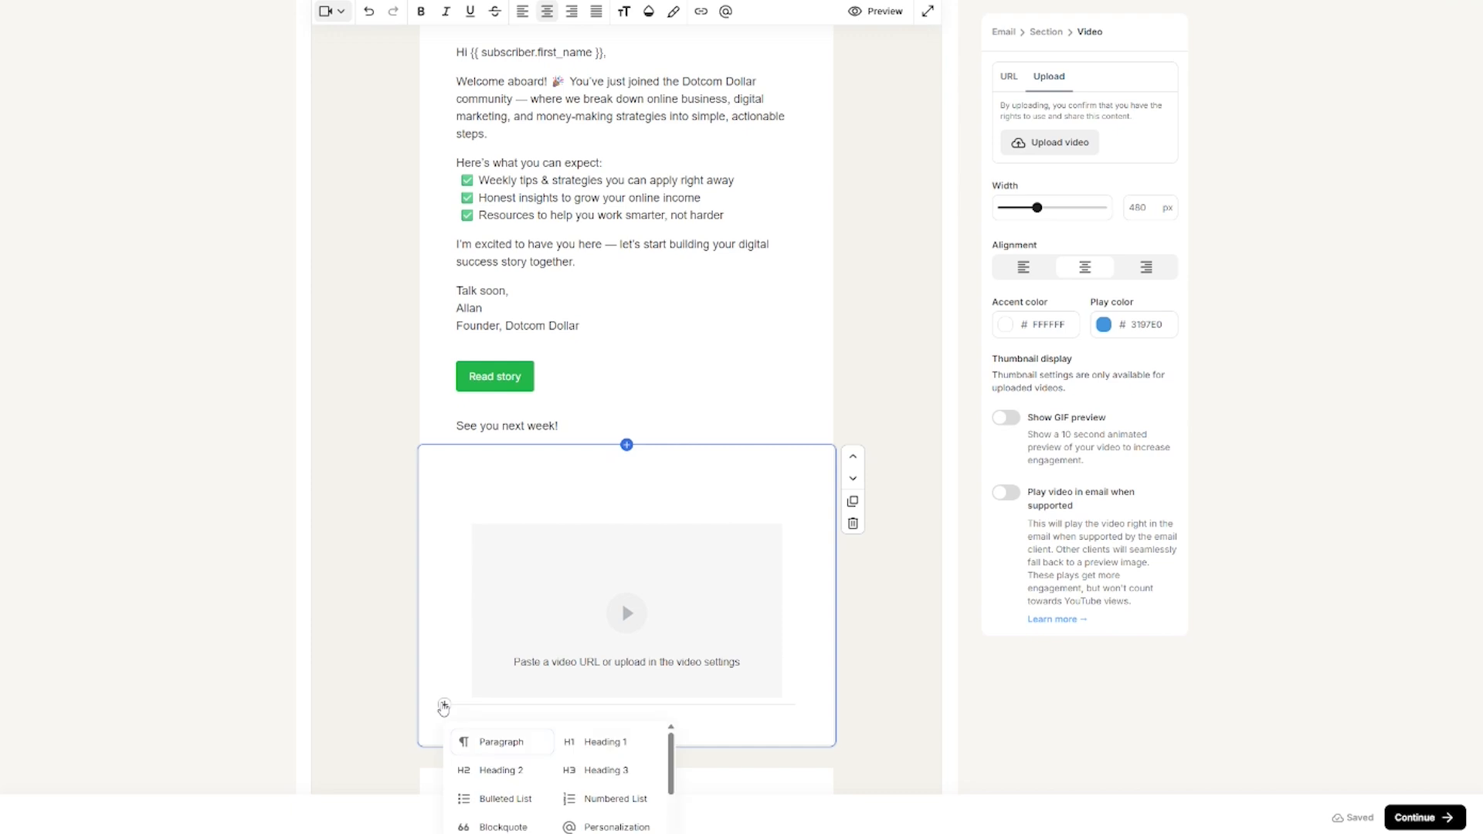
{"action": "scroll", "coordinate": [607, 534], "scroll_direction": "down", "scroll_amount": 1}
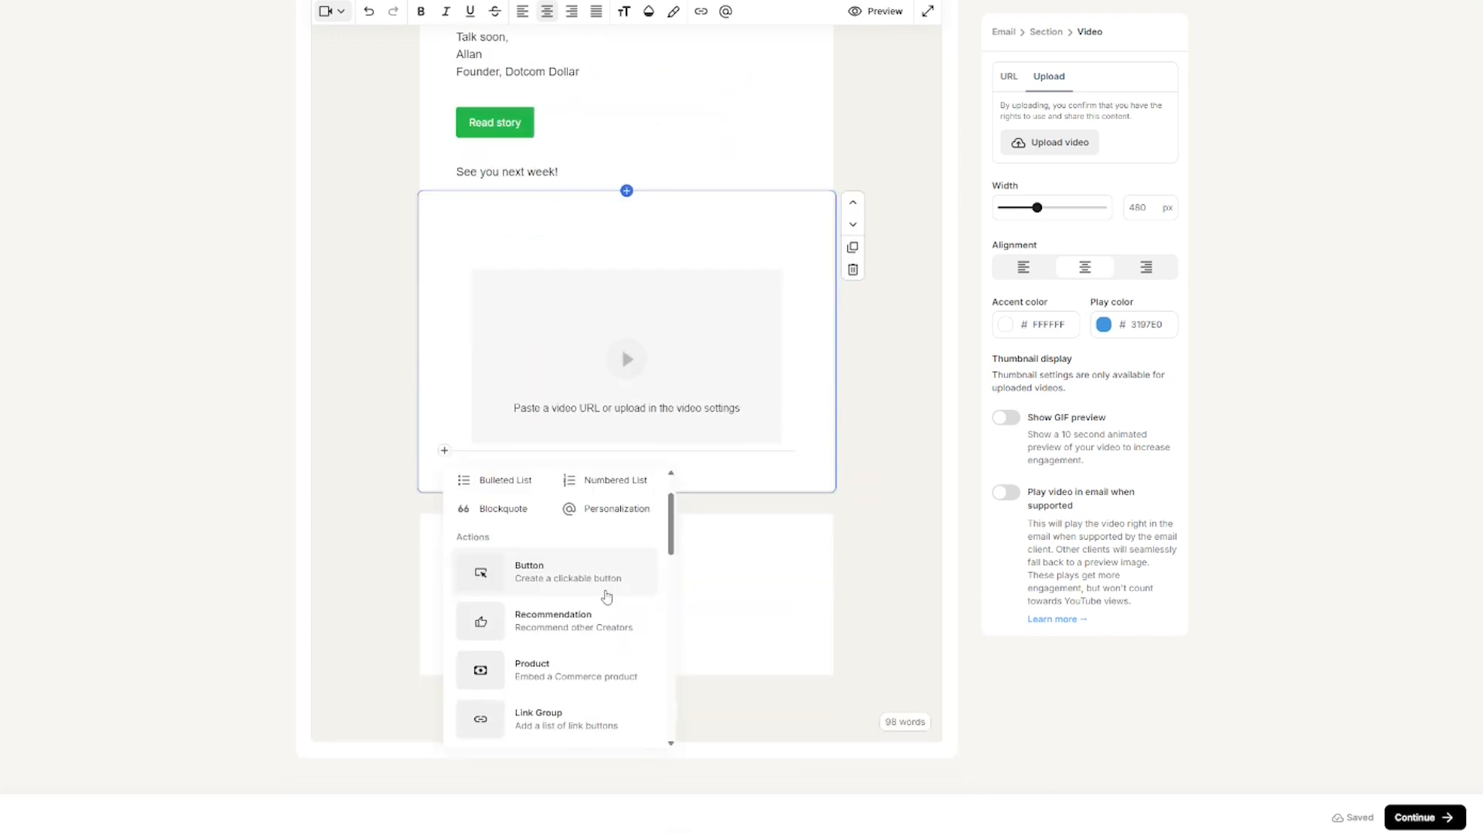
{"action": "scroll", "coordinate": [601, 583], "scroll_direction": "down", "scroll_amount": 3}
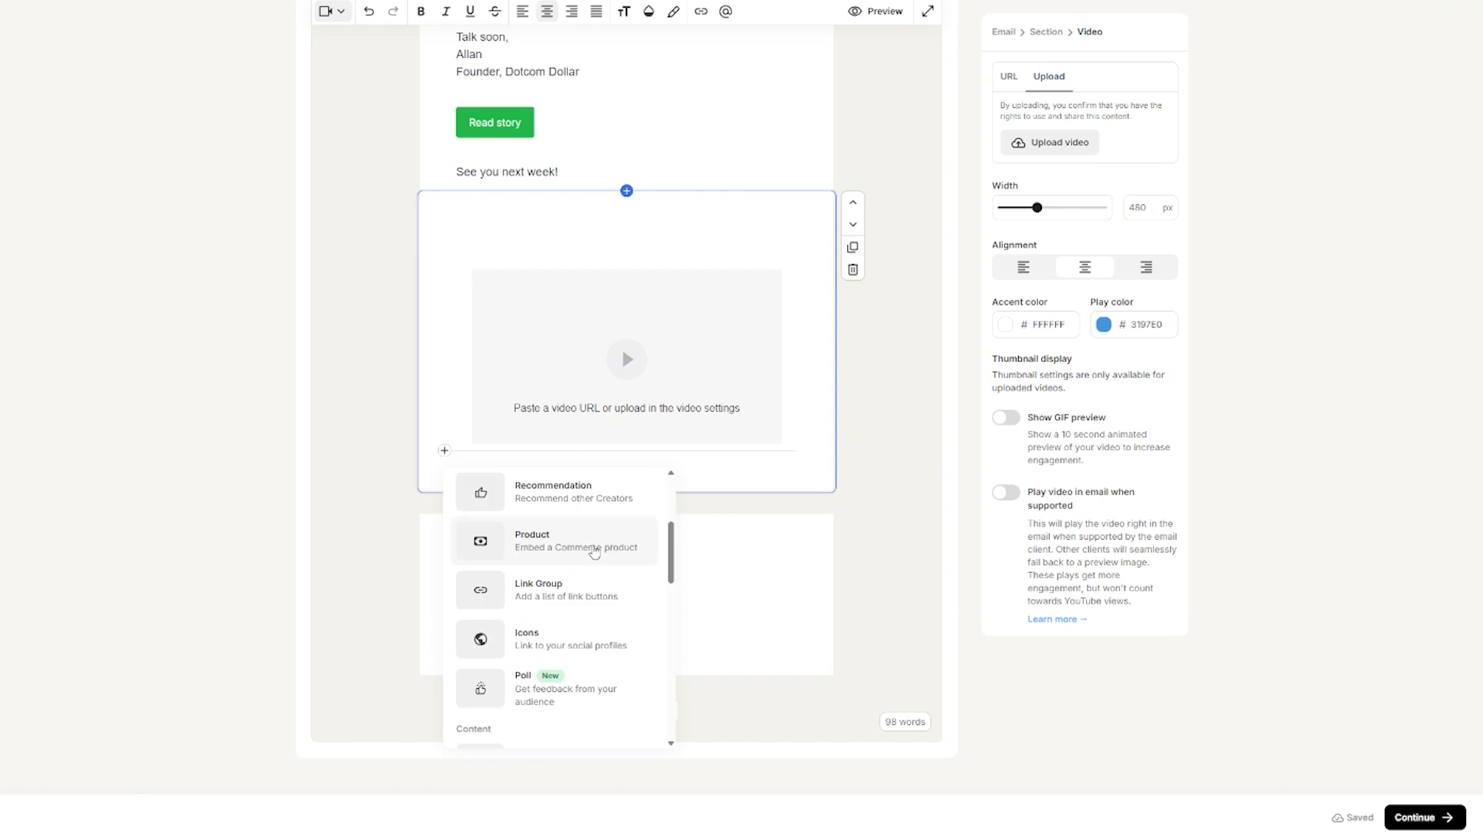
{"action": "scroll", "coordinate": [558, 620], "scroll_direction": "down", "scroll_amount": 5}
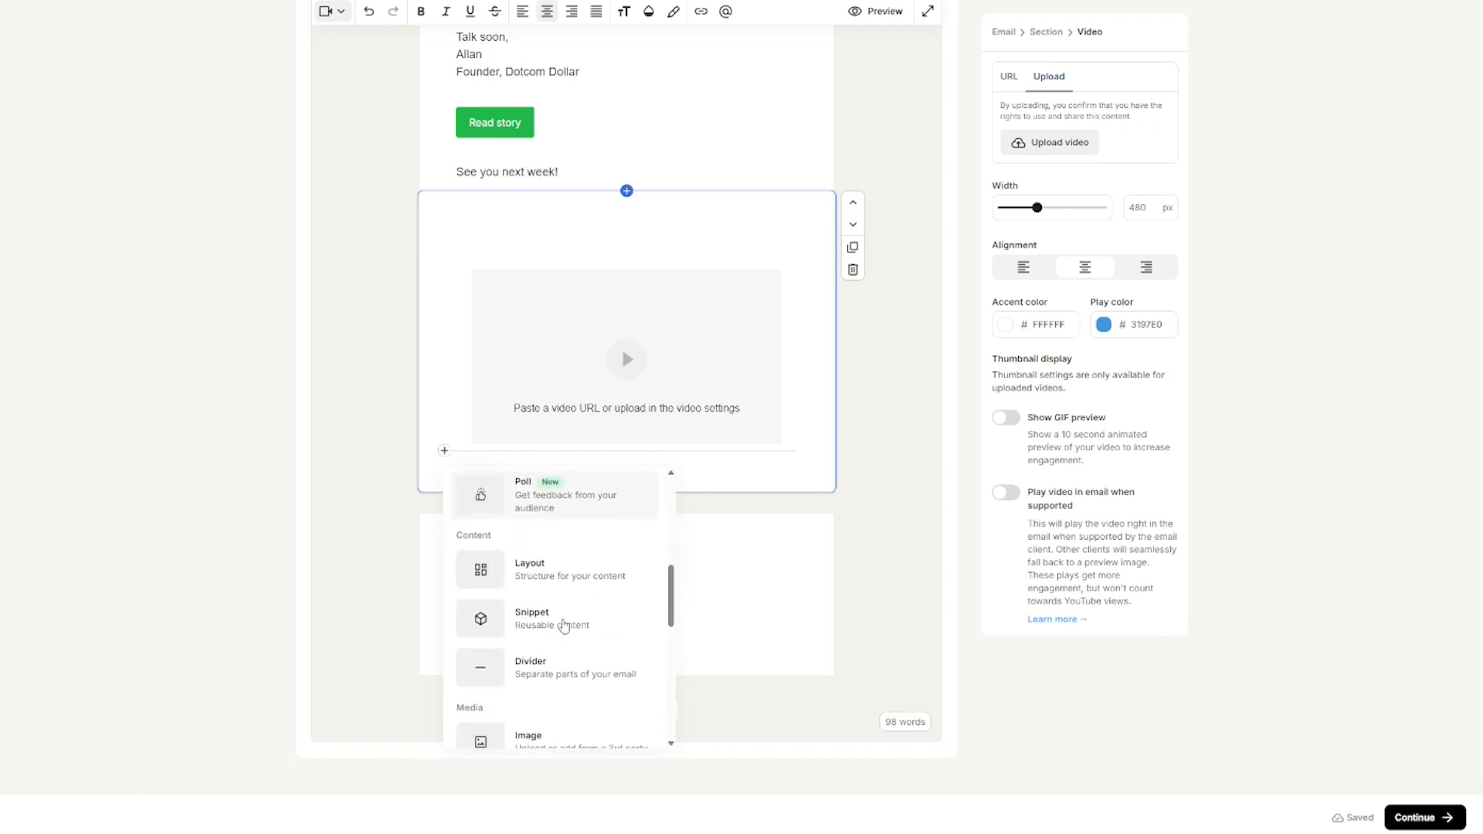
{"action": "scroll", "coordinate": [564, 626], "scroll_direction": "down", "scroll_amount": 3}
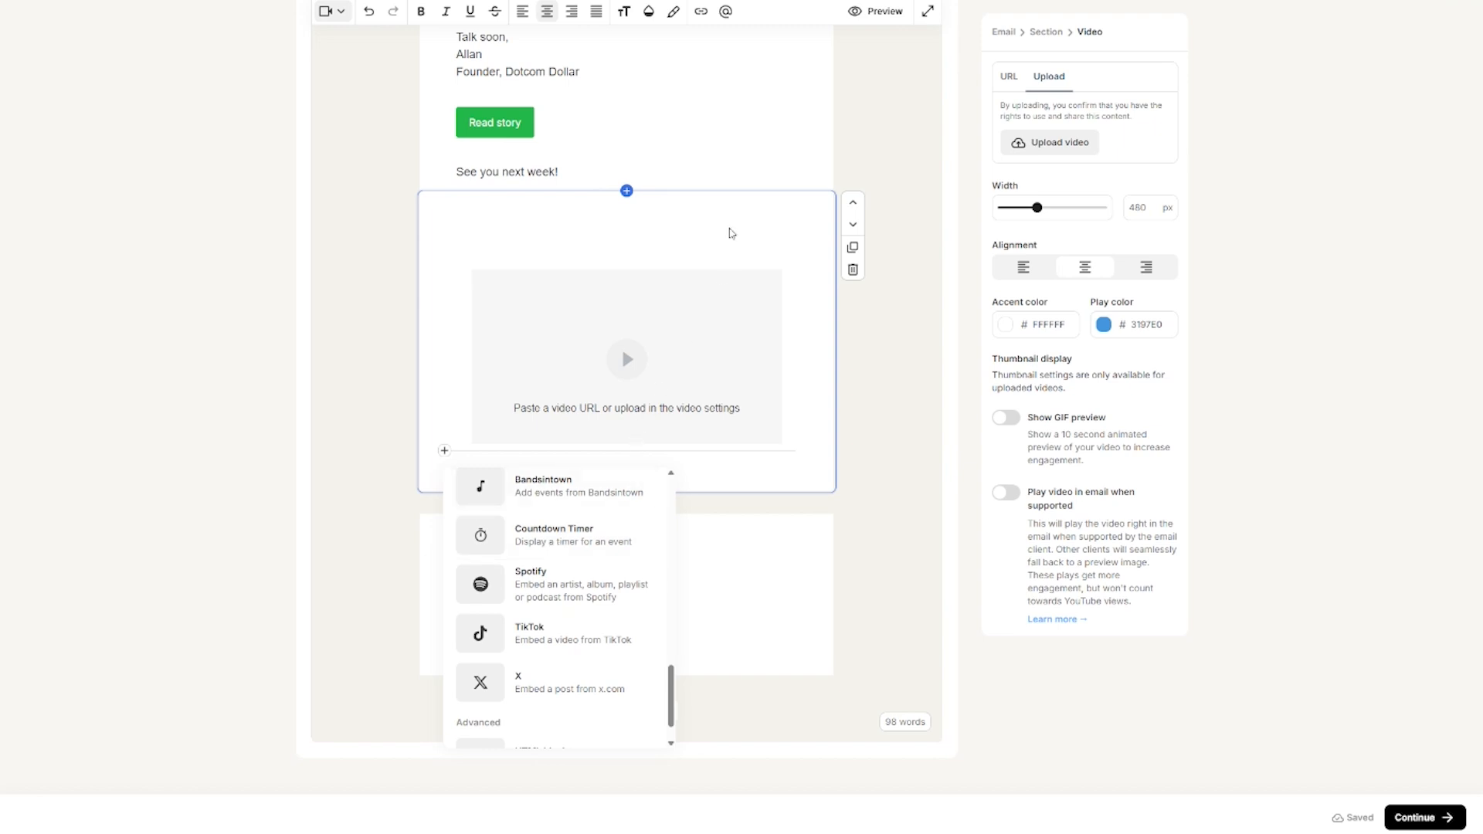
{"action": "left_click", "coordinate": [731, 232]}
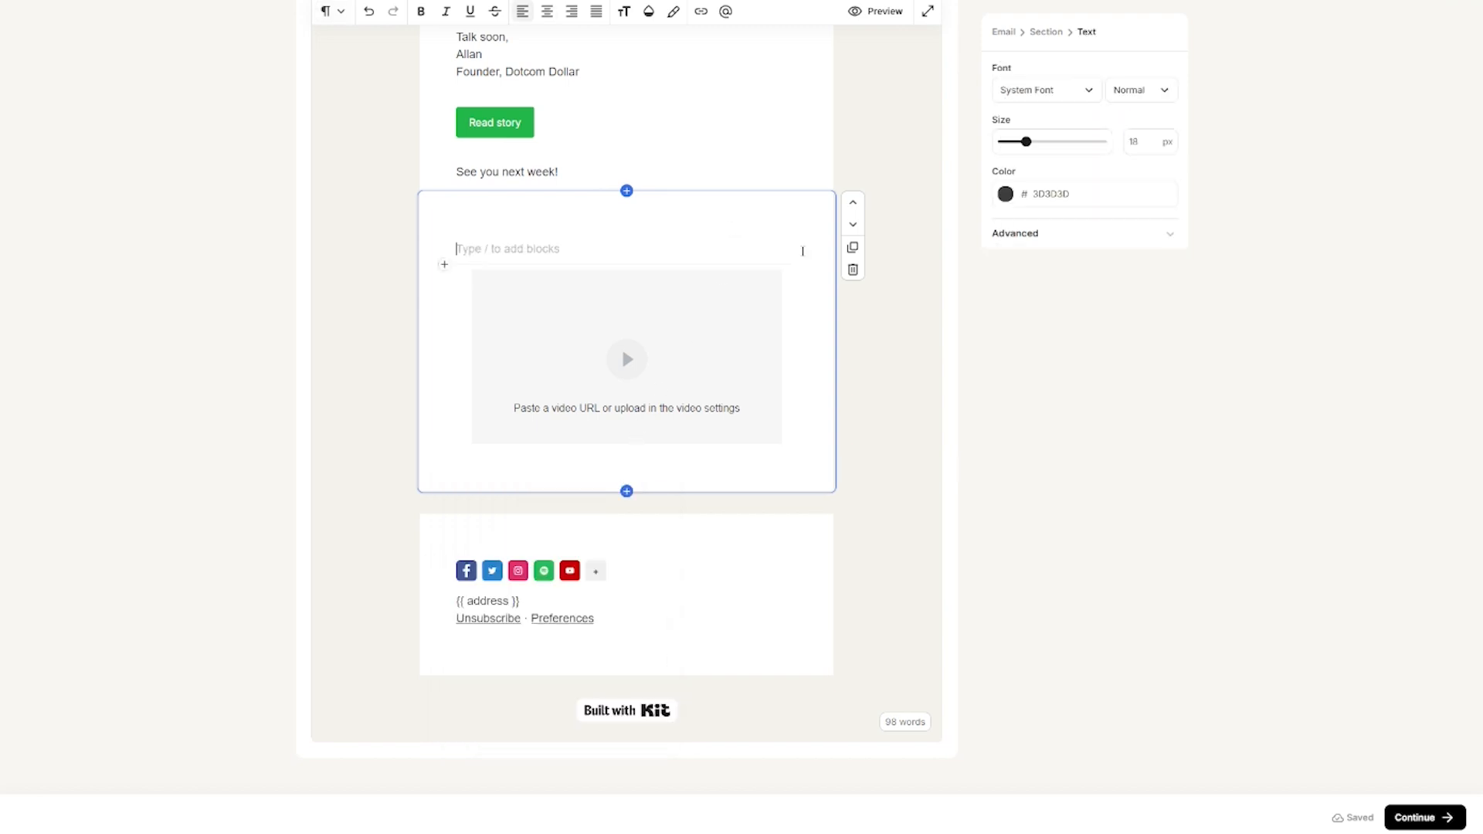
Step: Delete the empty video block and remove the Spotify icon from the footer social links
{"action": "left_click", "coordinate": [853, 269]}
{"action": "scroll", "coordinate": [772, 433], "scroll_direction": "up", "scroll_amount": 1}
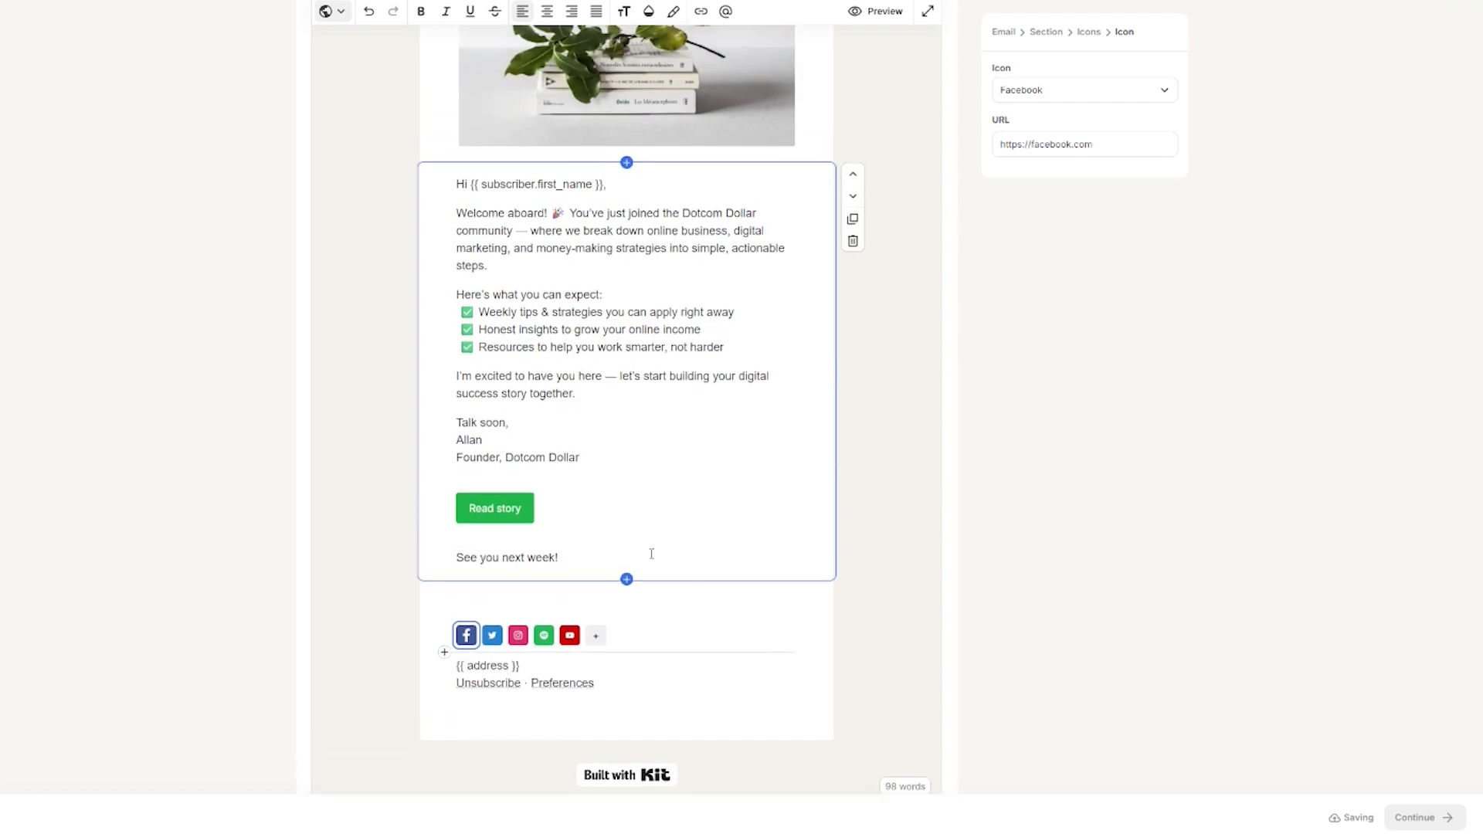
{"action": "left_click", "coordinate": [517, 635]}
{"action": "left_click", "coordinate": [465, 635]}
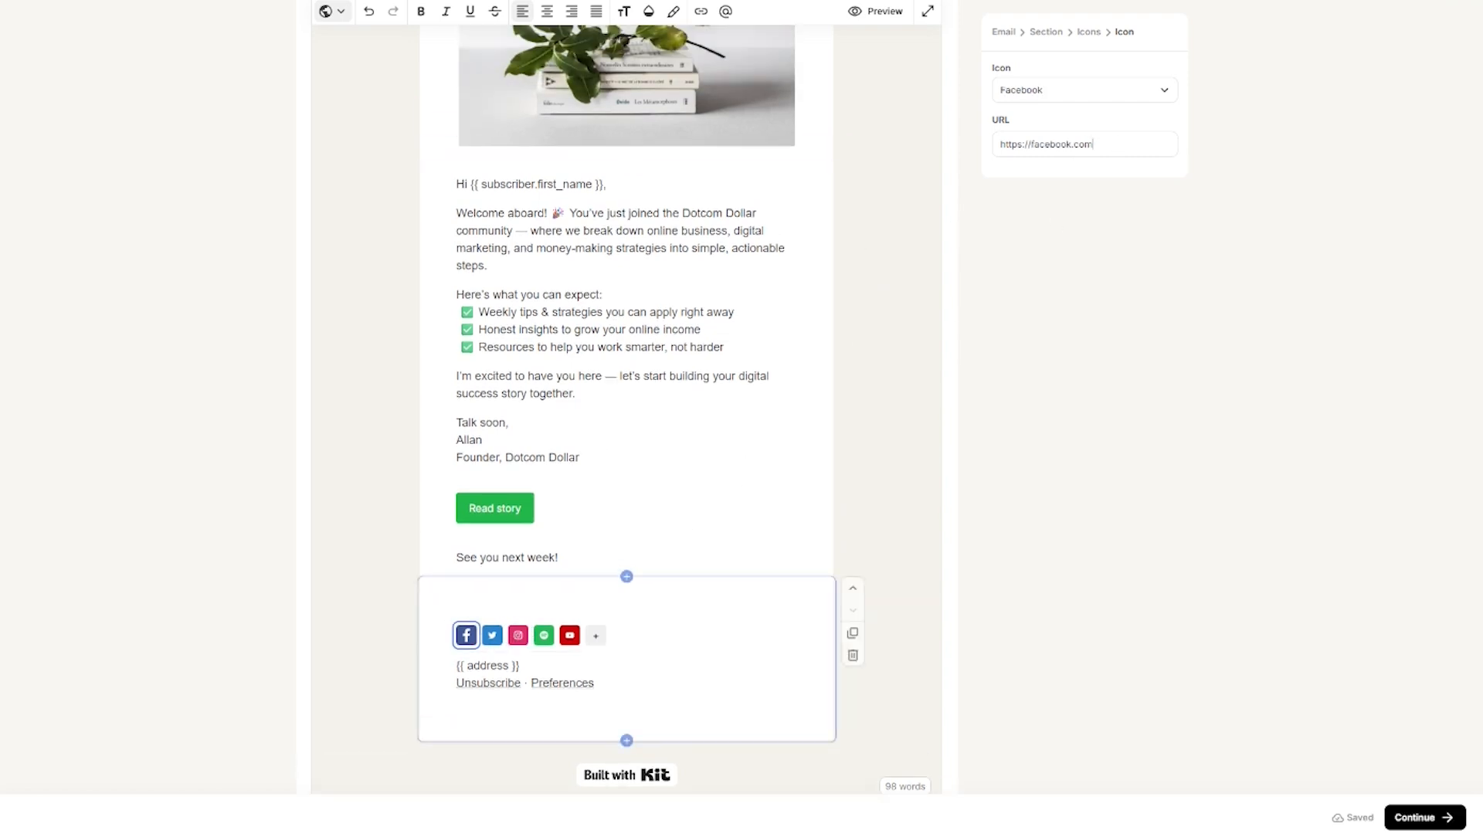
{"action": "left_click", "coordinate": [543, 635]}
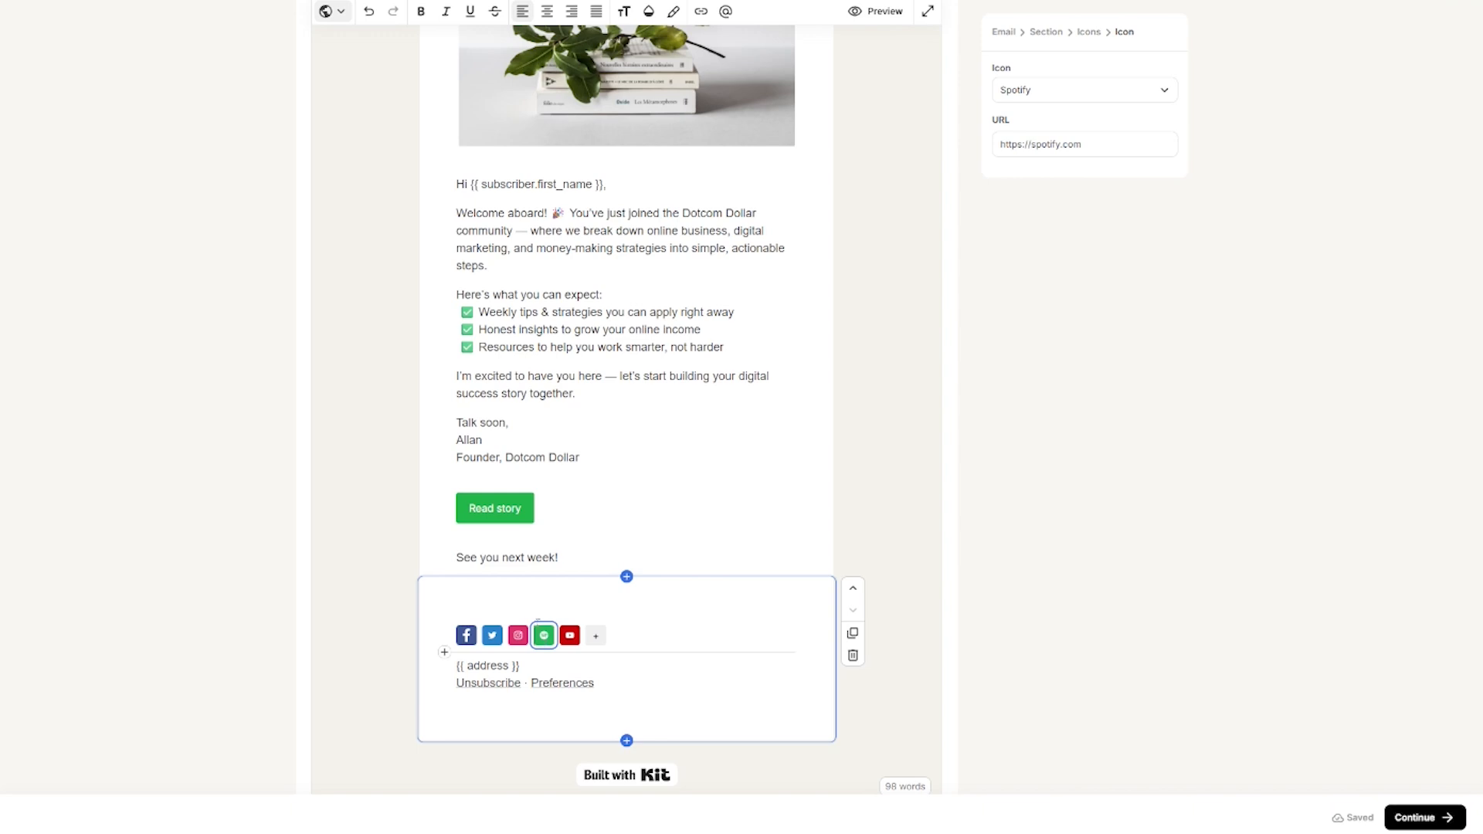
{"action": "key", "text": "BackSpace"}
{"action": "scroll", "coordinate": [594, 637], "scroll_direction": "down", "scroll_amount": 1}
{"action": "left_click", "coordinate": [594, 636]}
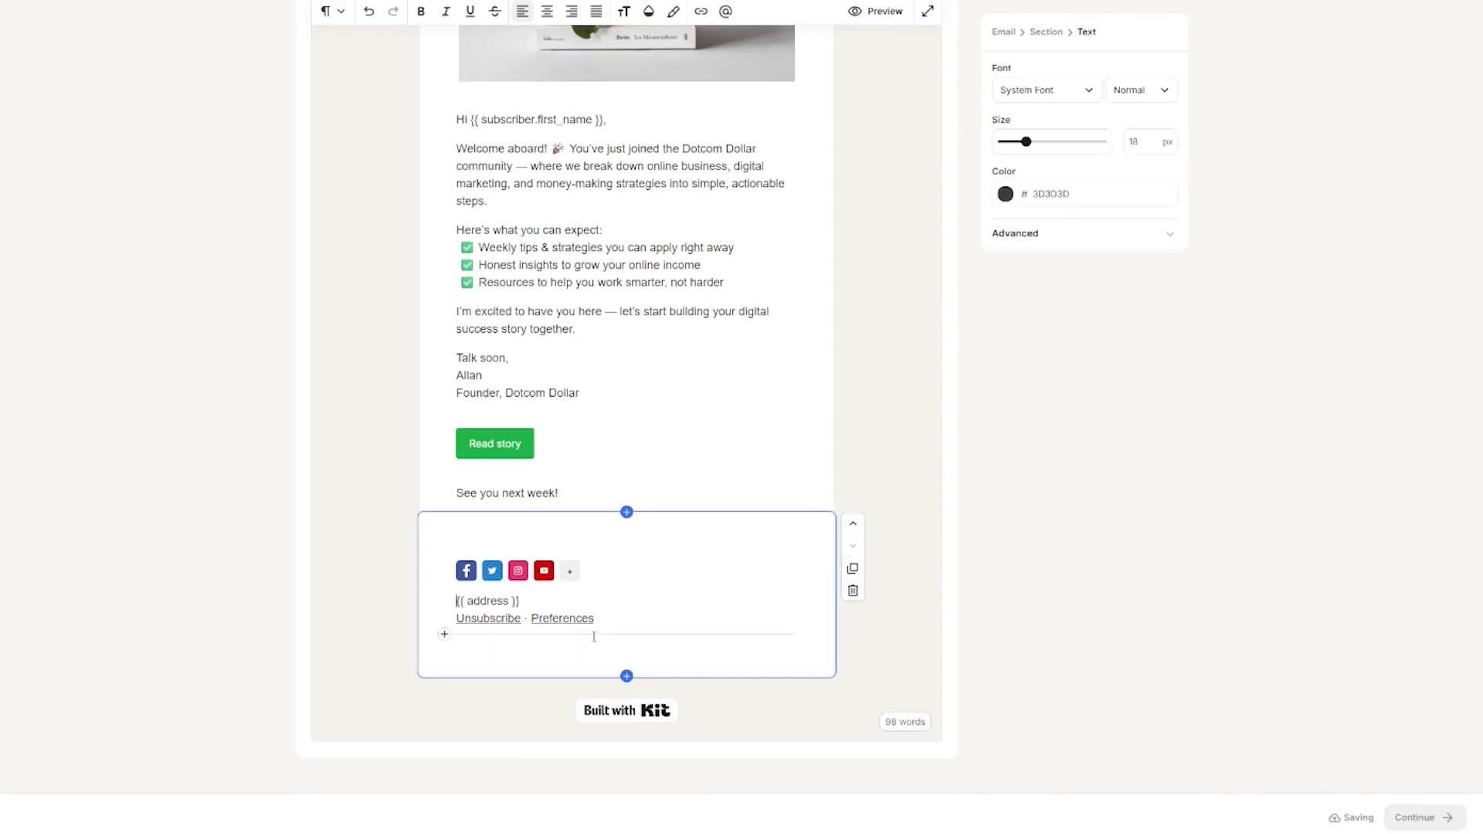
Step: Hide the Built with Kit badge in the email footer
{"action": "left_click", "coordinate": [618, 717]}
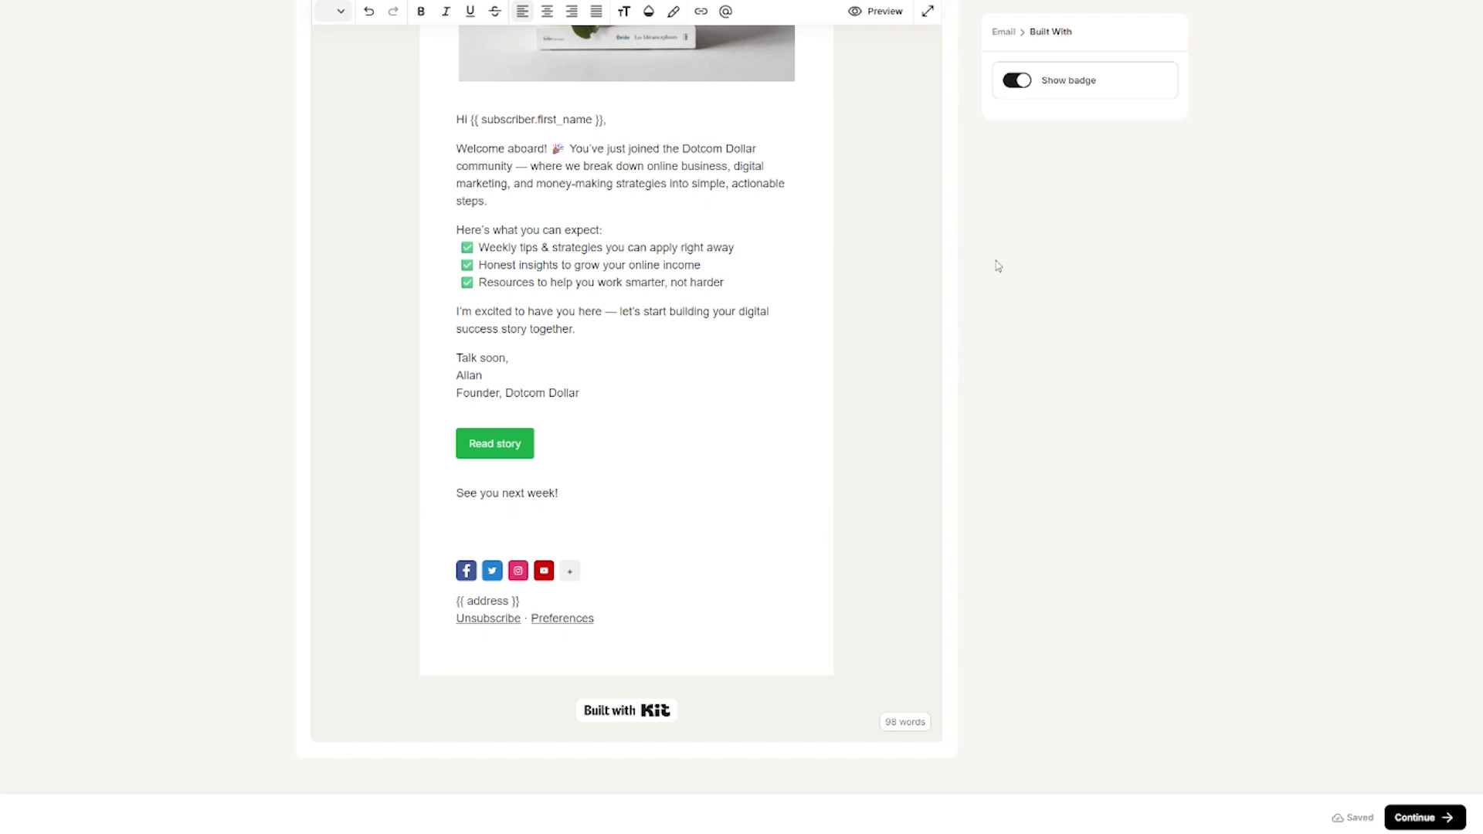
{"action": "left_click", "coordinate": [1015, 81]}
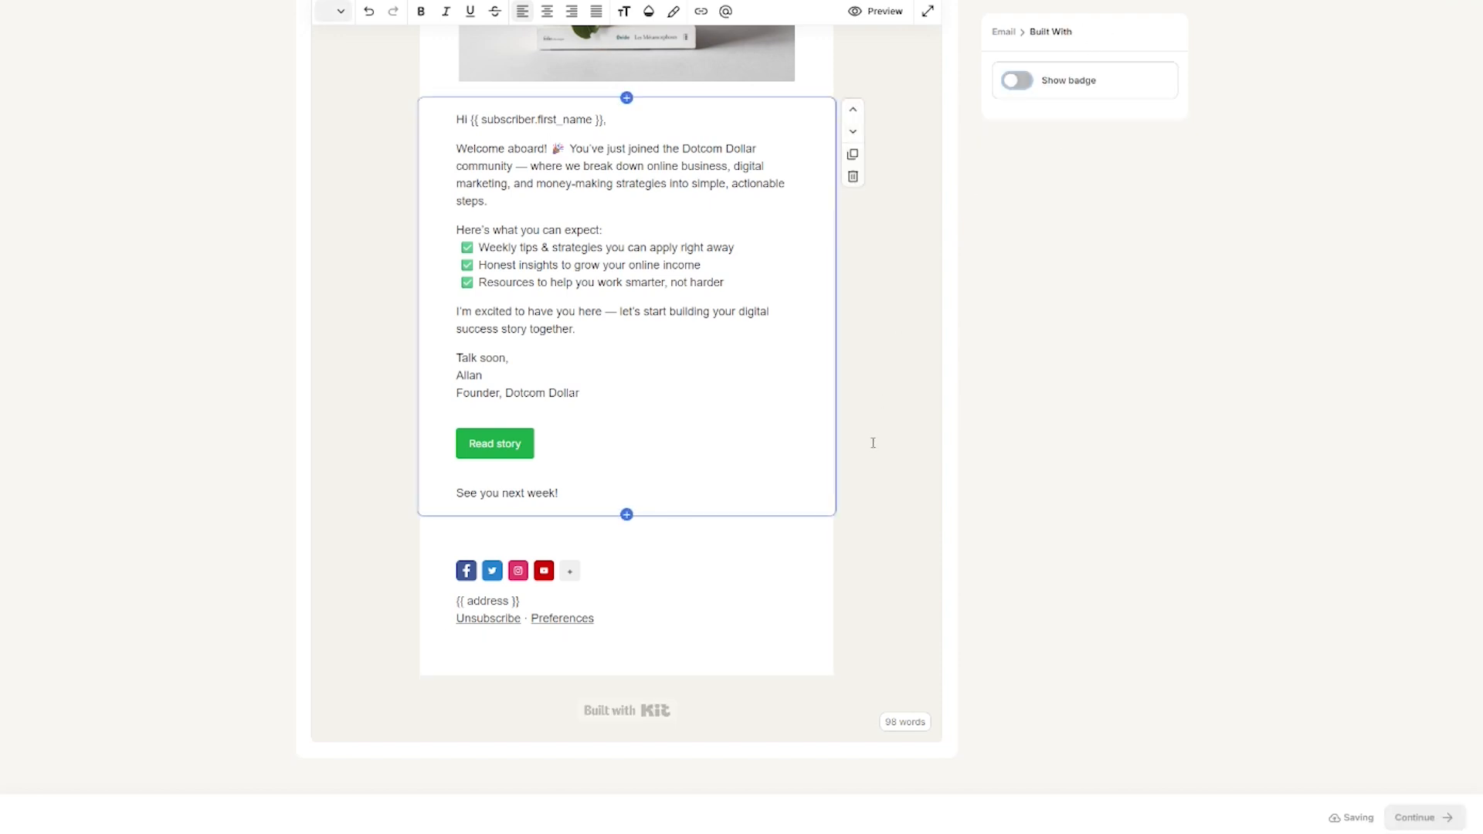
{"action": "scroll", "coordinate": [873, 443], "scroll_direction": "up", "scroll_amount": 8}
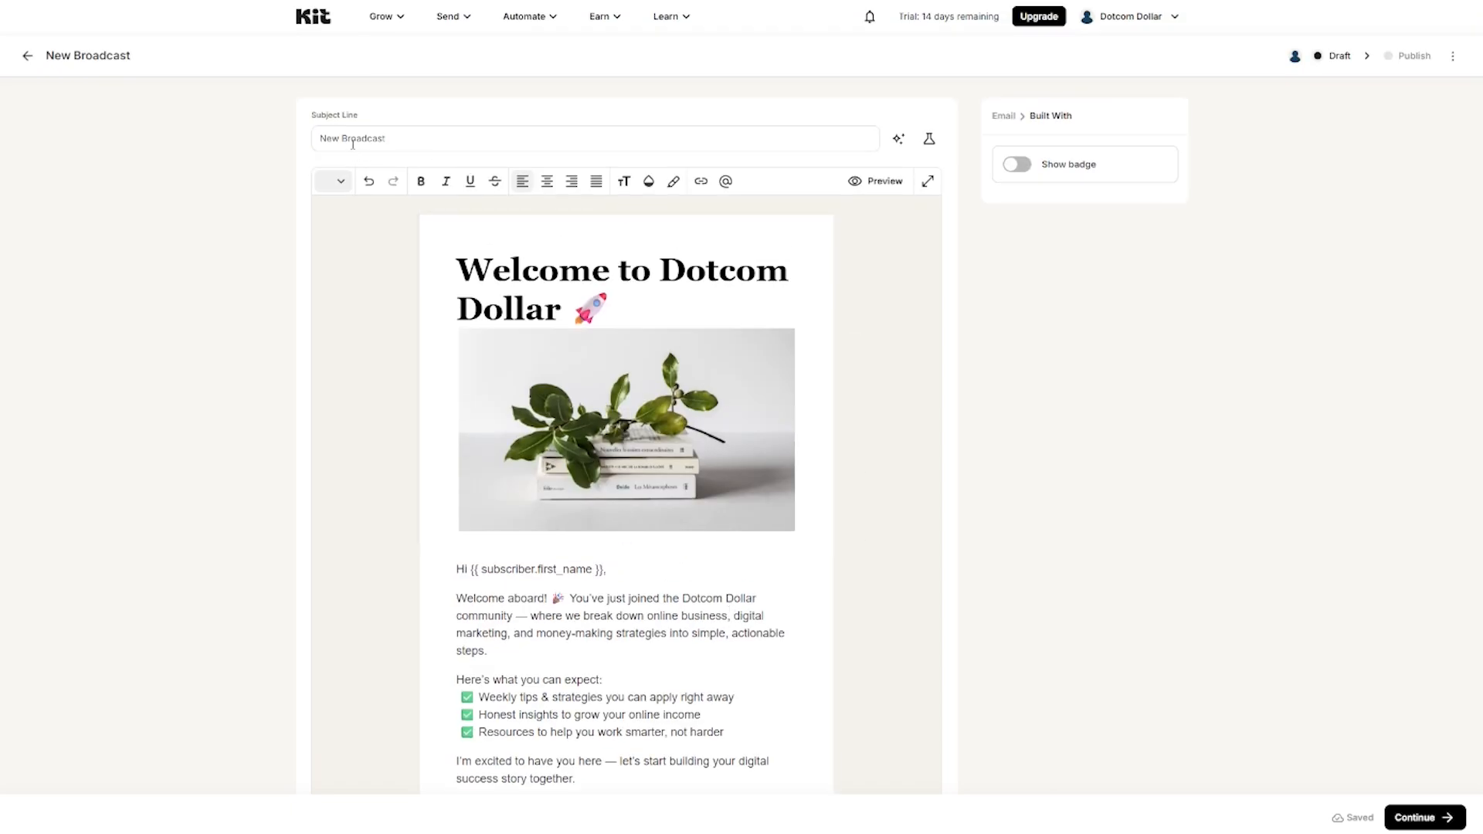
Step: Set the subject line to 'Welcome to Dotcom Dollar 🚀' and open the full-screen preview
{"action": "triple_click", "coordinate": [348, 139]}
{"action": "type", "text": "Welcome to Dotcom Dollar 🚀"}
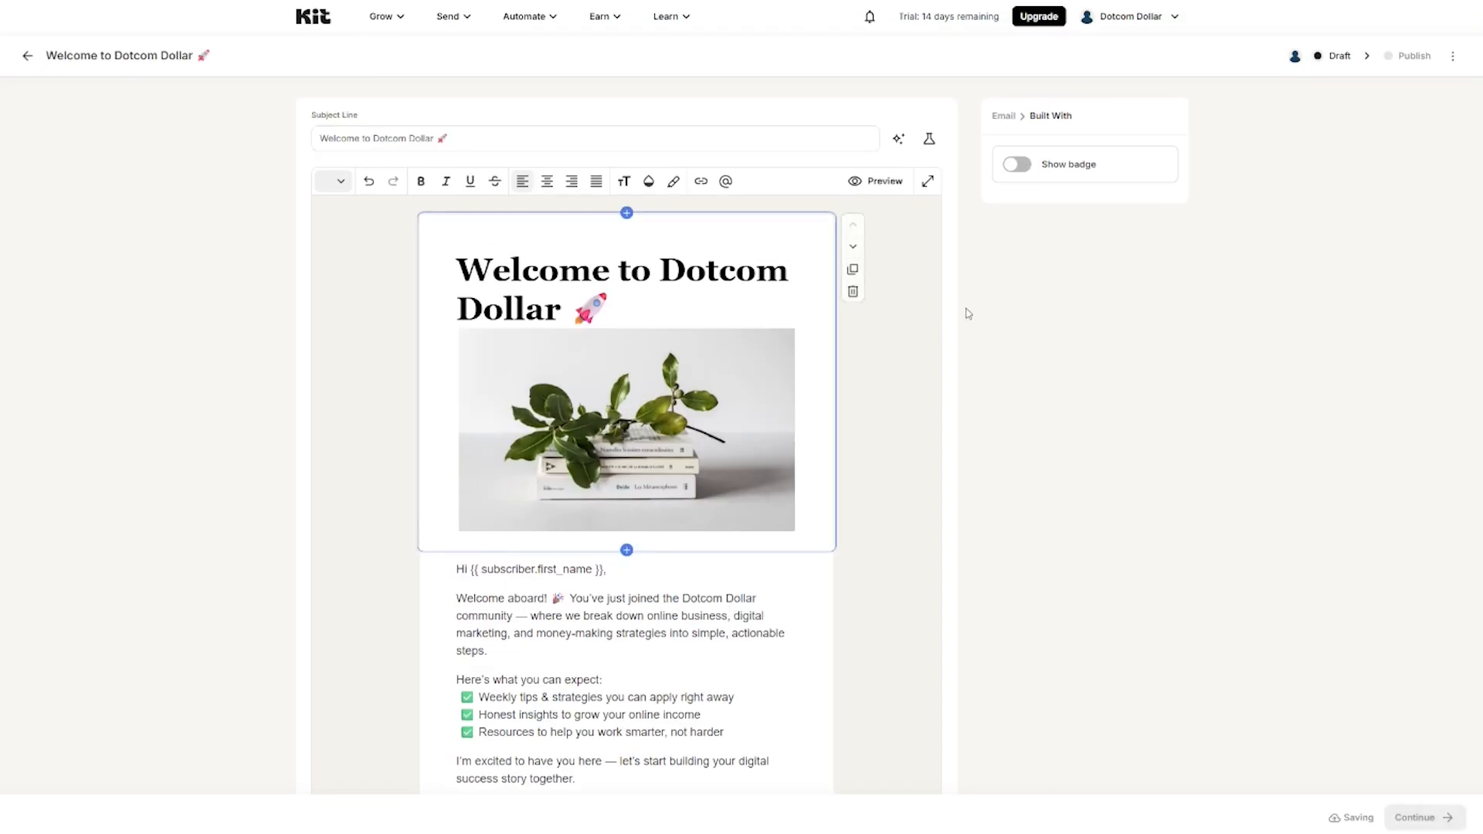
{"action": "left_click", "coordinate": [878, 184]}
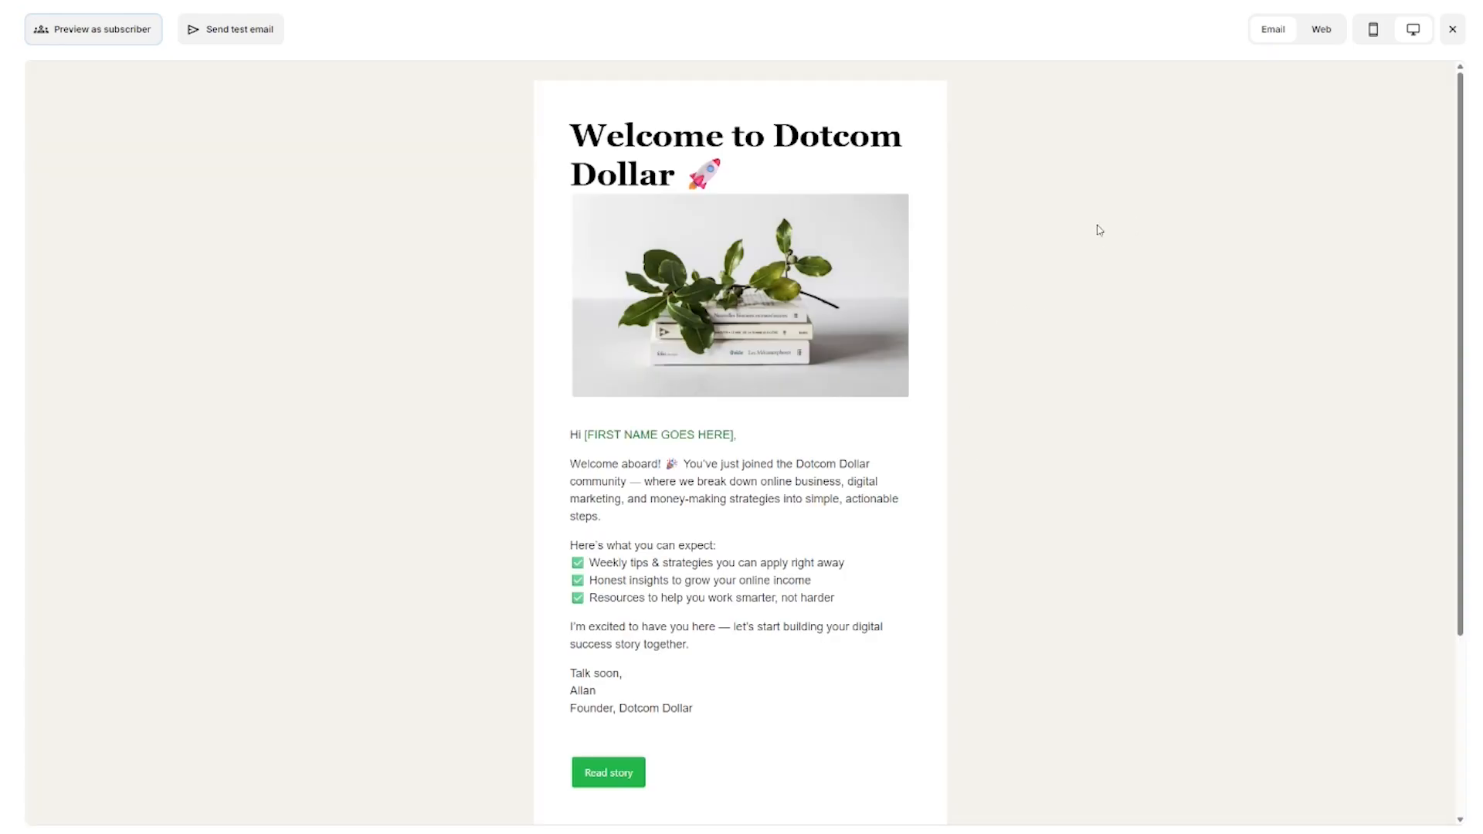
Step: Check how the email preview looks in mobile view
{"action": "scroll", "coordinate": [1100, 229], "scroll_direction": "down", "scroll_amount": 3}
{"action": "scroll", "coordinate": [1113, 225], "scroll_direction": "up", "scroll_amount": 3}
{"action": "left_click", "coordinate": [1374, 31]}
{"action": "scroll", "coordinate": [836, 267], "scroll_direction": "down", "scroll_amount": 5}
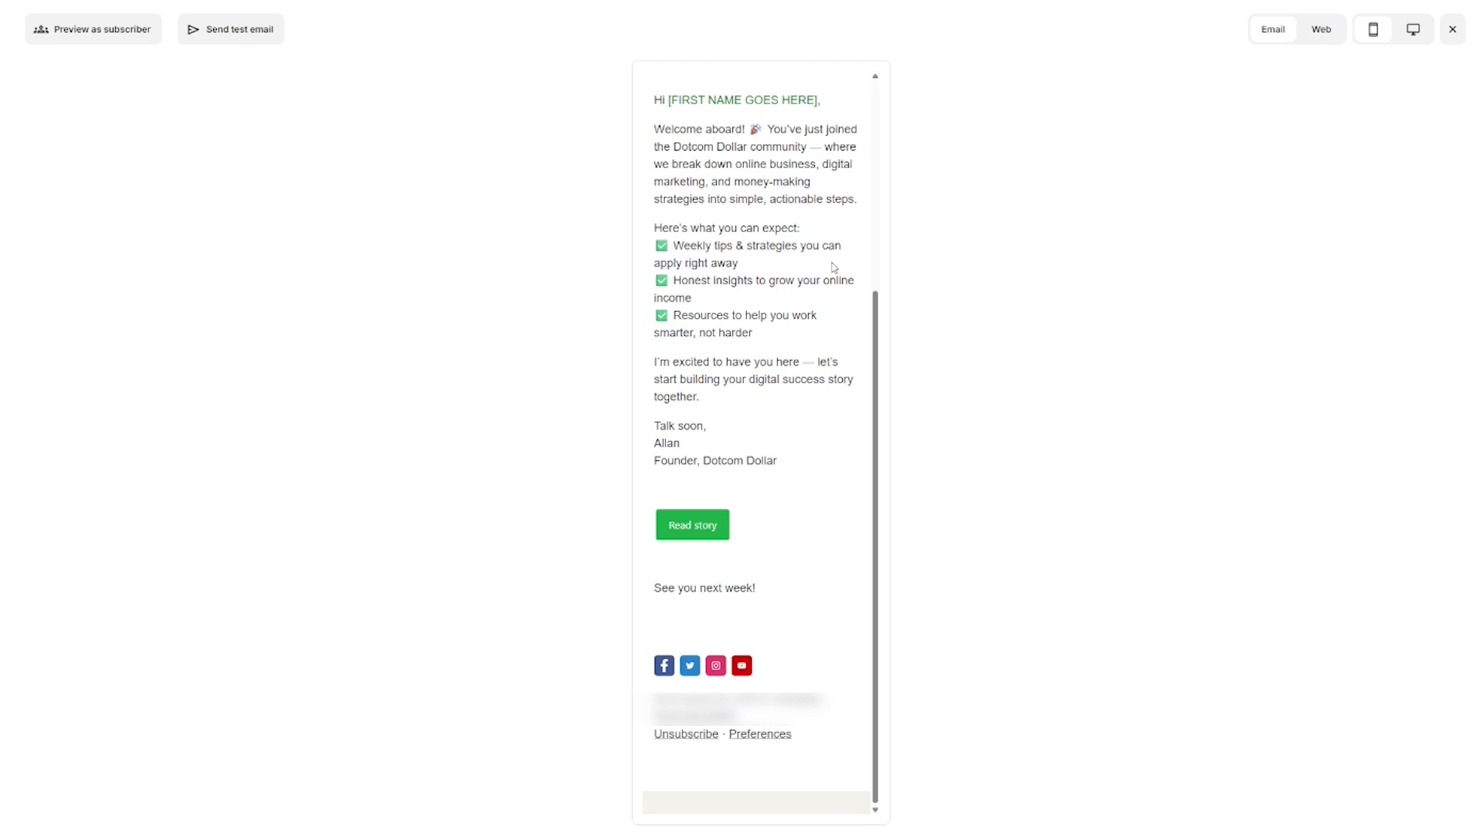
{"action": "scroll", "coordinate": [834, 266], "scroll_direction": "up", "scroll_amount": 5}
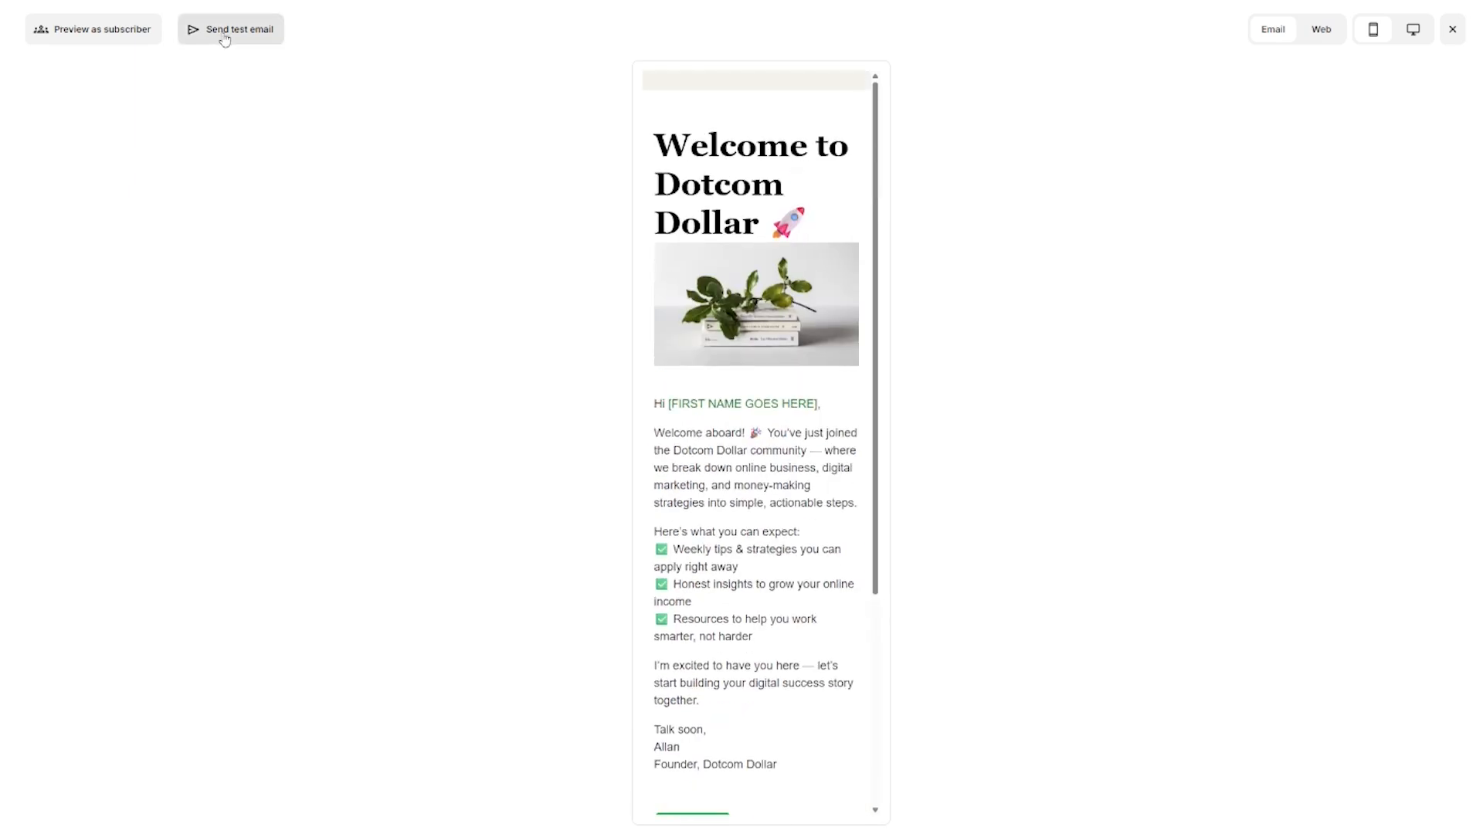
Step: Send a test copy of the email, close the preview, and continue to Publish Broadcast
{"action": "left_click", "coordinate": [224, 34]}
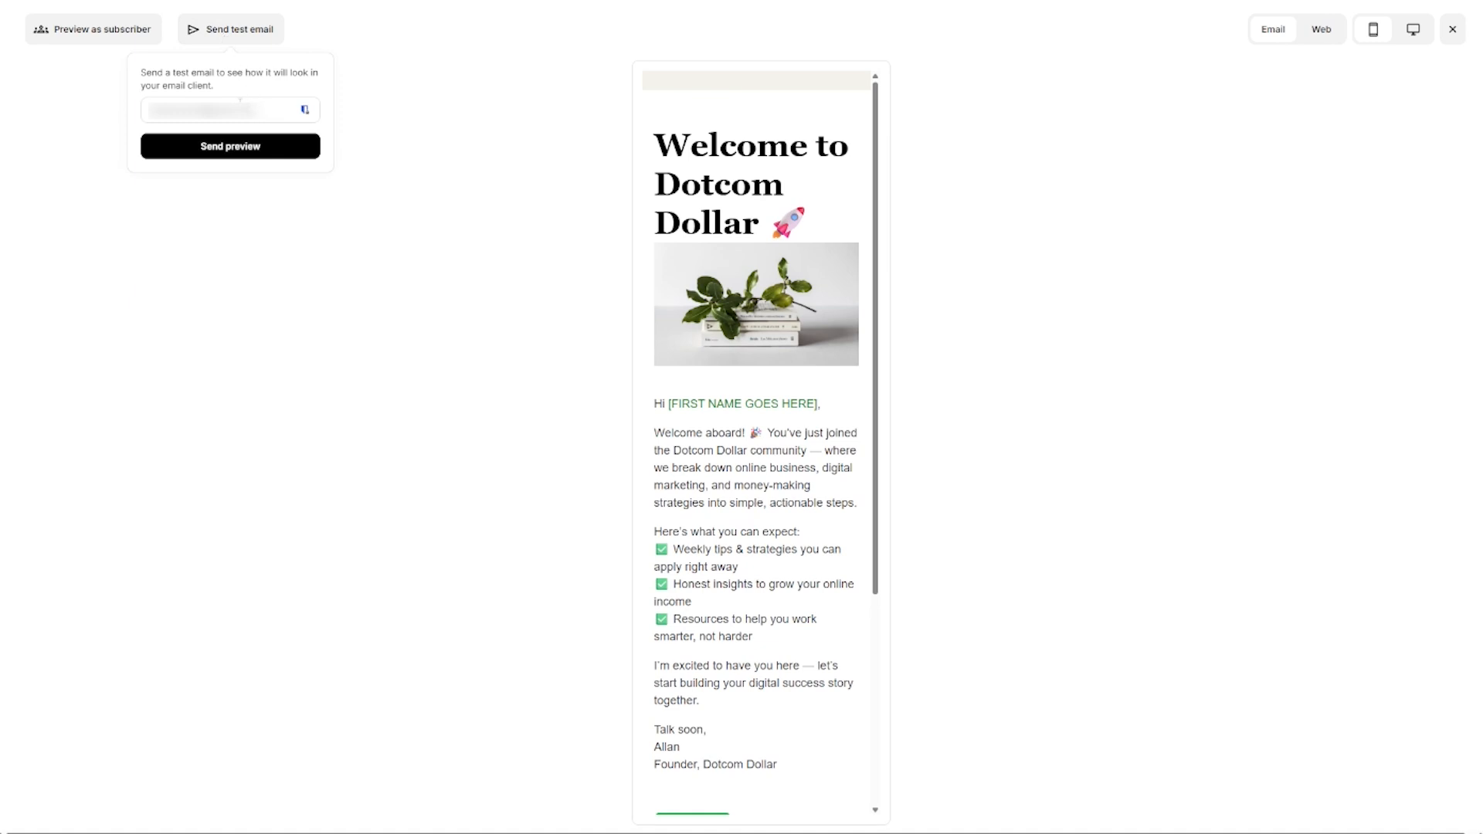
{"action": "left_click", "coordinate": [217, 153]}
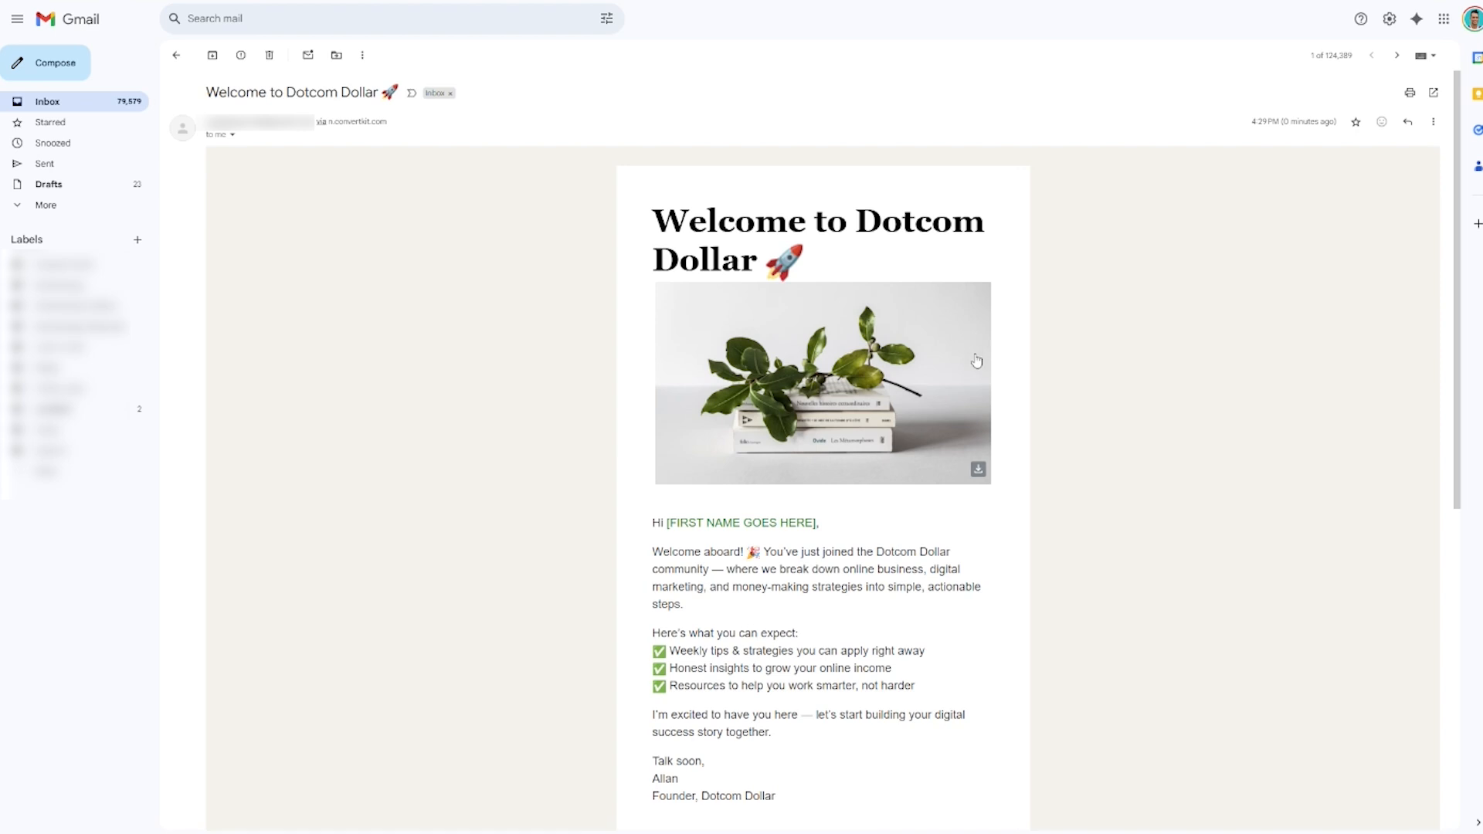
{"action": "scroll", "coordinate": [978, 364], "scroll_direction": "down", "scroll_amount": 5}
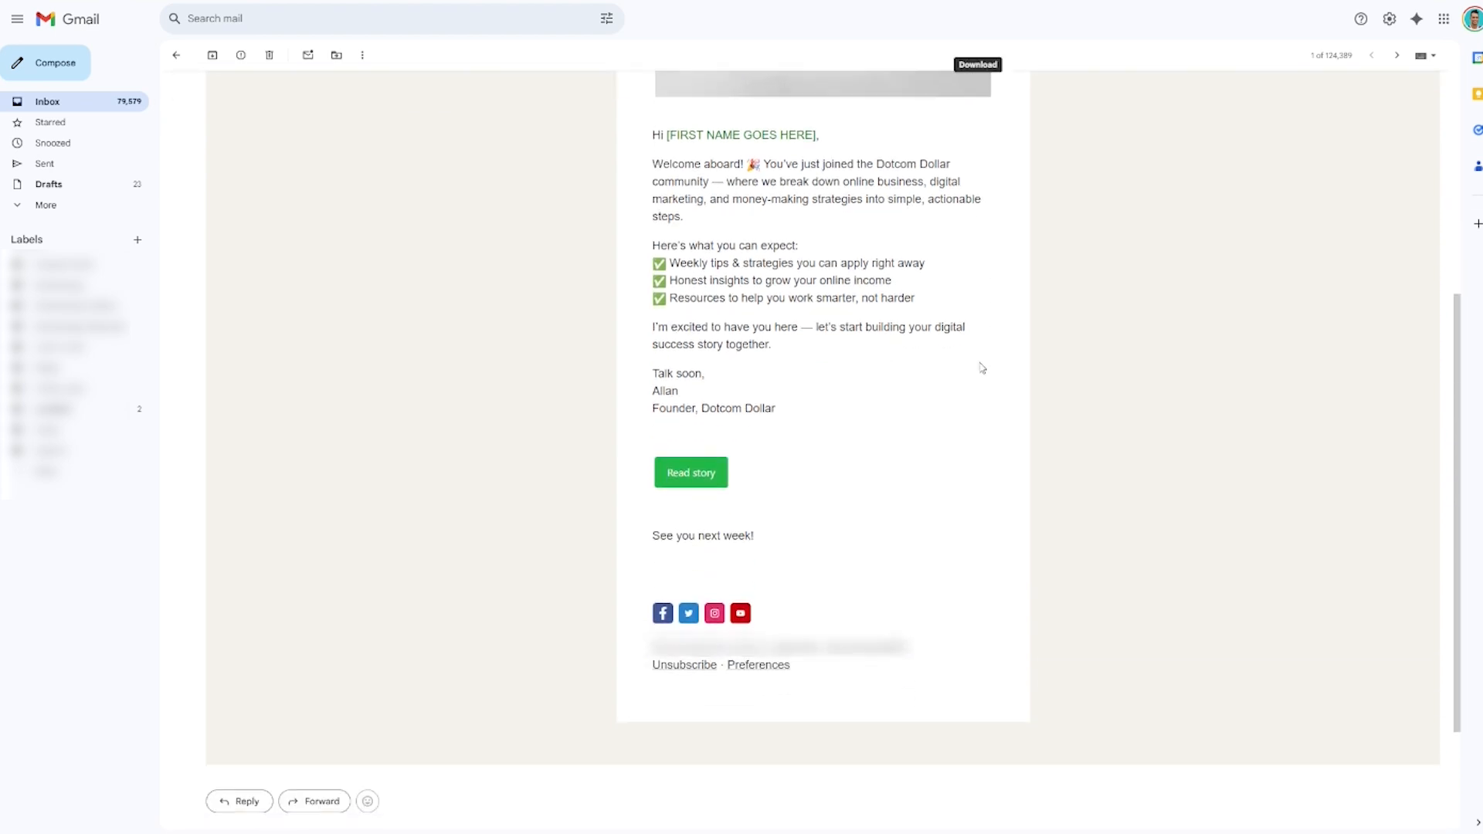
{"action": "scroll", "coordinate": [1074, 228], "scroll_direction": "up", "scroll_amount": 5}
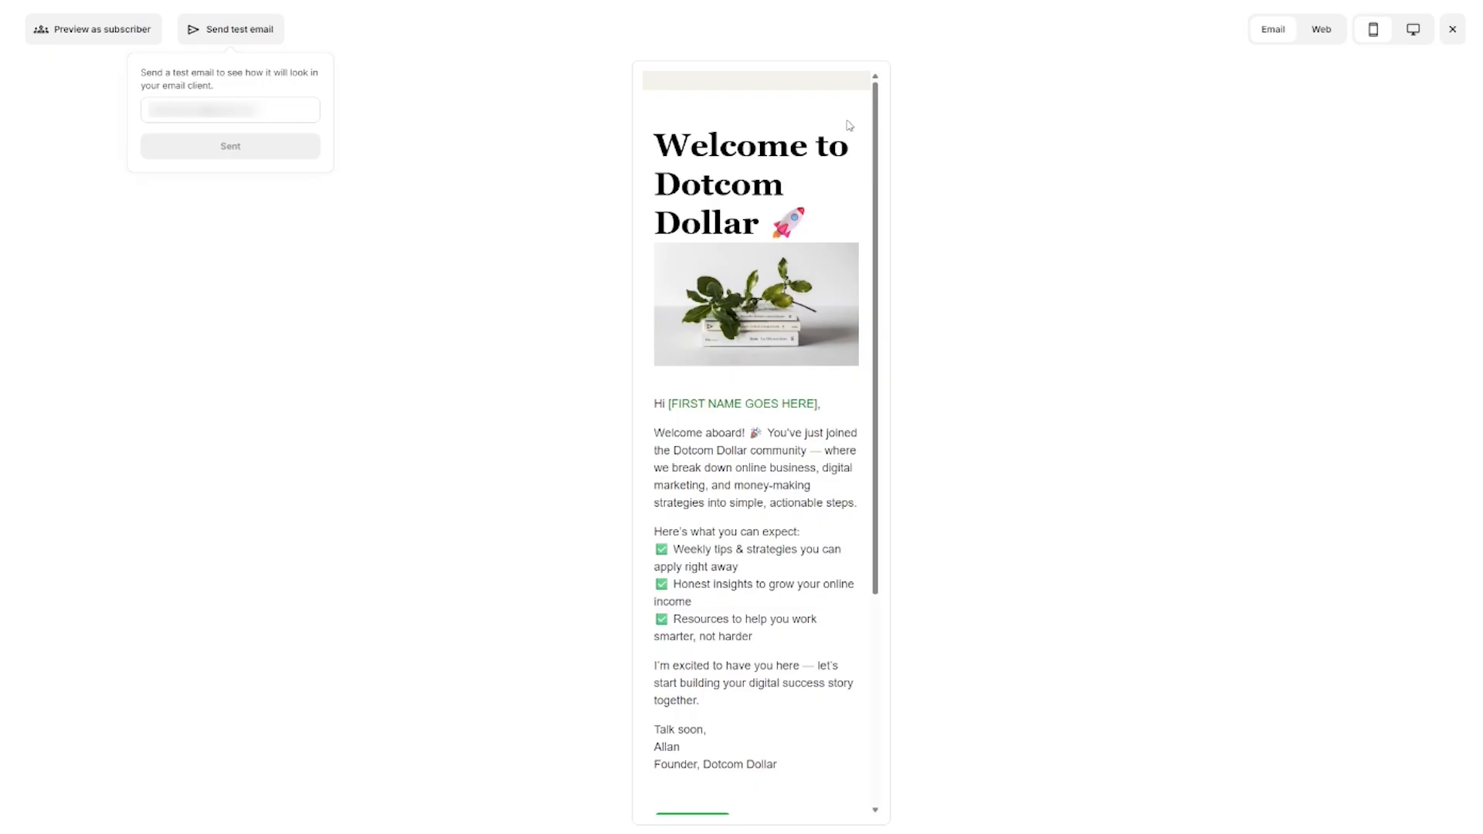
{"action": "left_click", "coordinate": [1031, 113]}
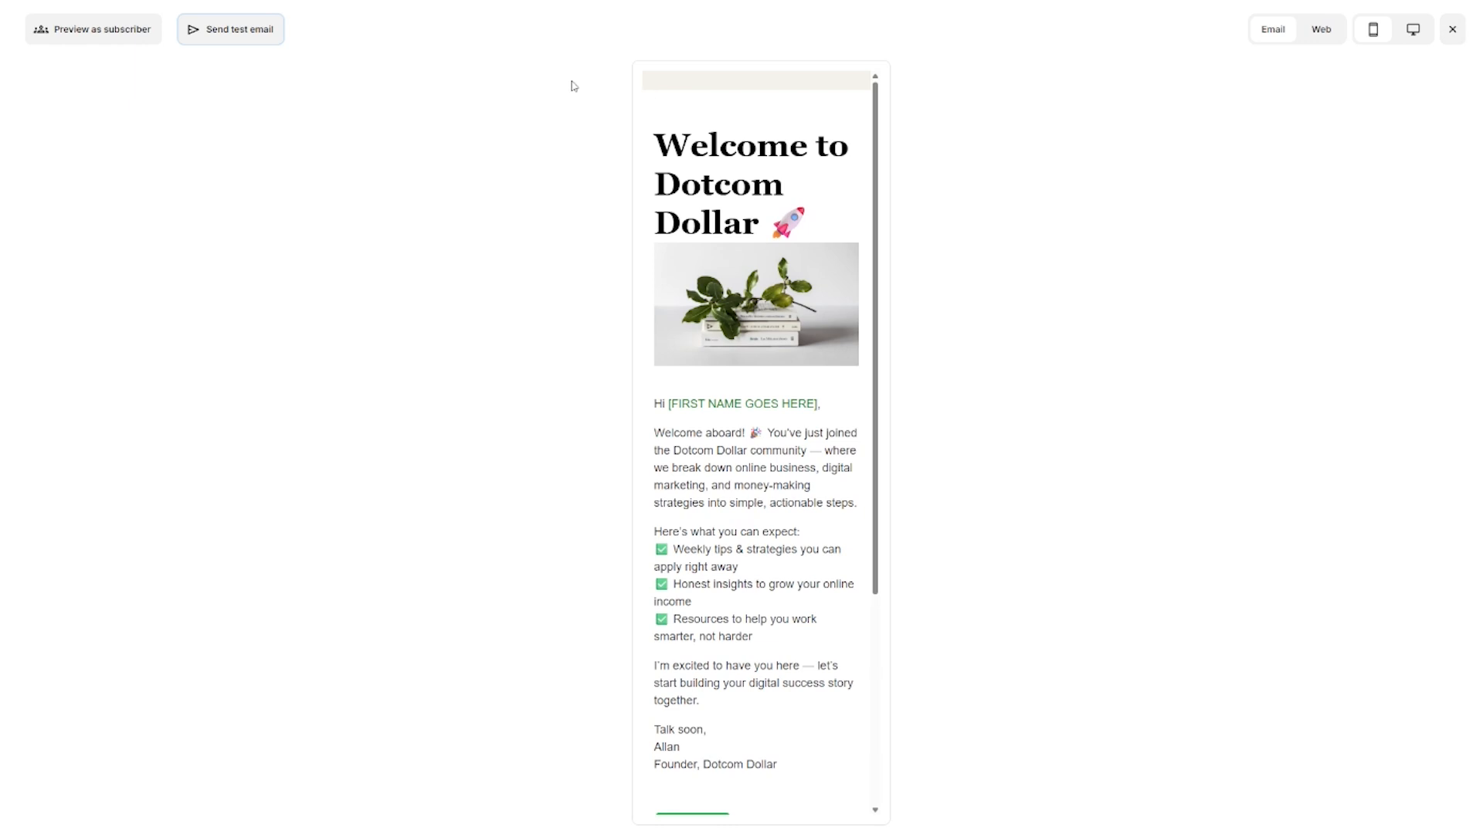
{"action": "left_click", "coordinate": [1452, 29]}
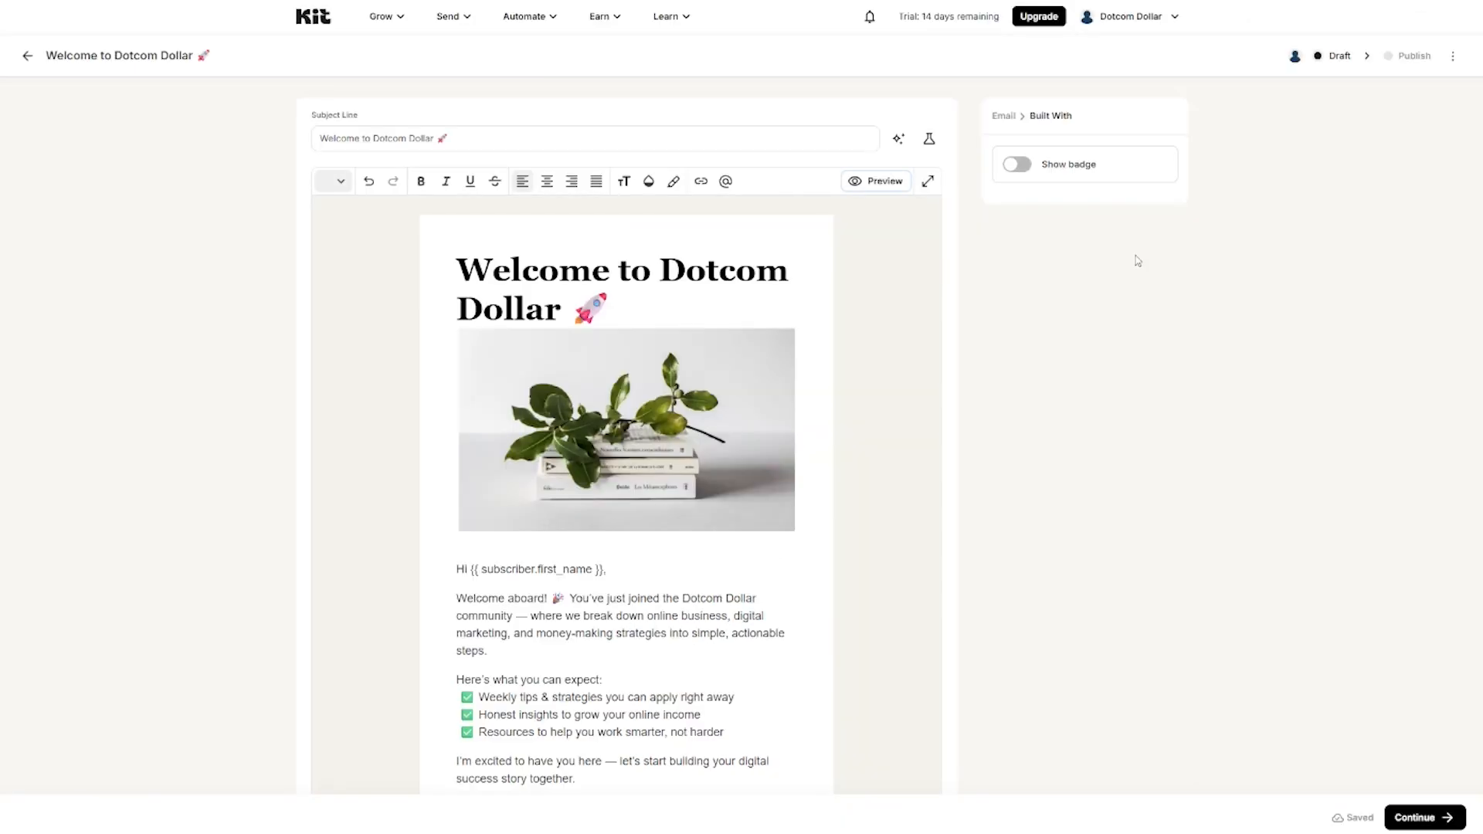
{"action": "left_click", "coordinate": [1415, 821]}
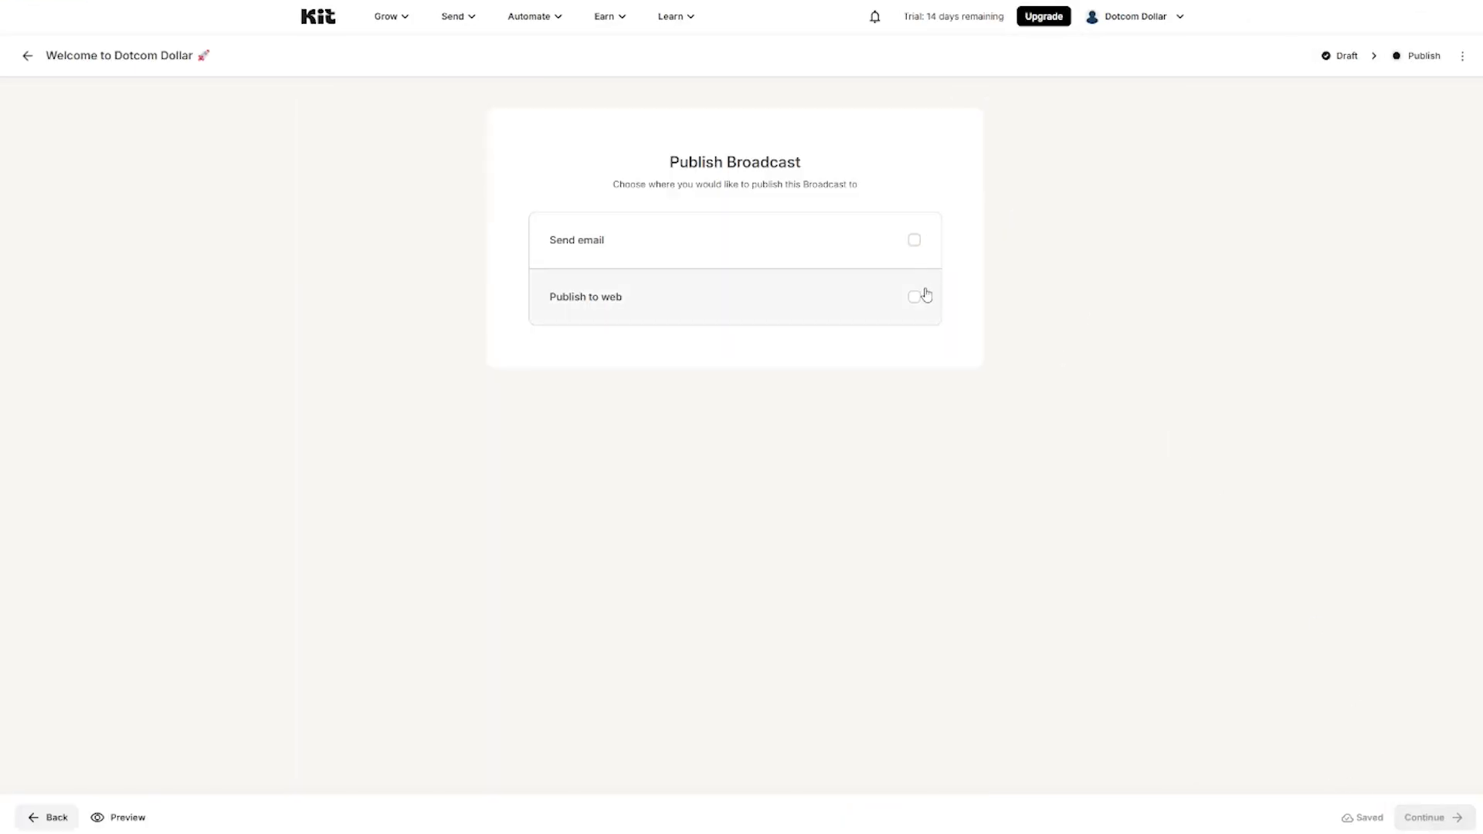
Step: Leave only Send email ticked, with Publish to web unchecked, and begin adding a recipient filter
{"action": "left_click", "coordinate": [914, 240]}
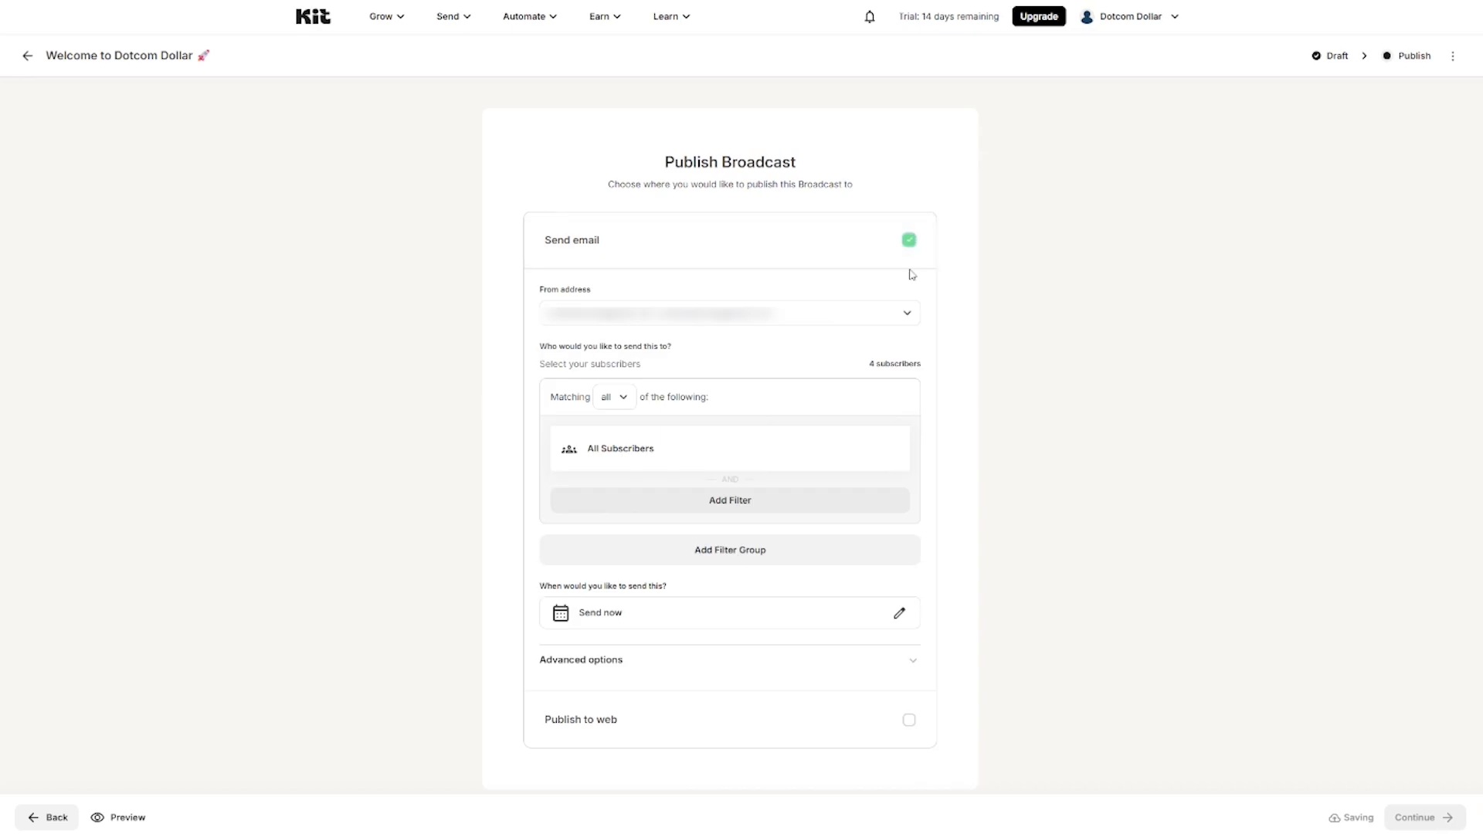
{"action": "left_click", "coordinate": [914, 241]}
{"action": "left_click", "coordinate": [914, 297]}
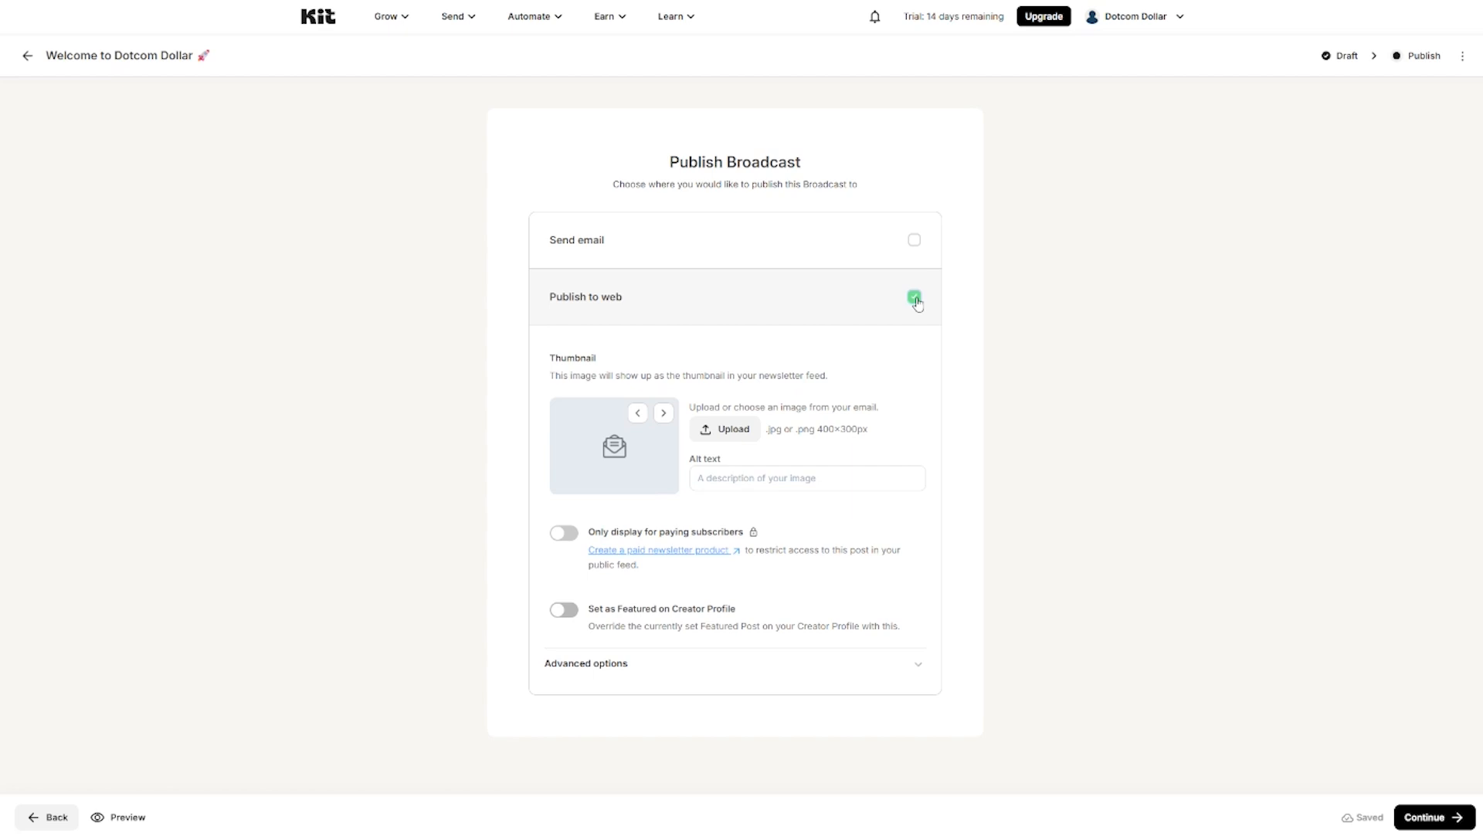
{"action": "left_click", "coordinate": [915, 298]}
{"action": "left_click", "coordinate": [912, 240]}
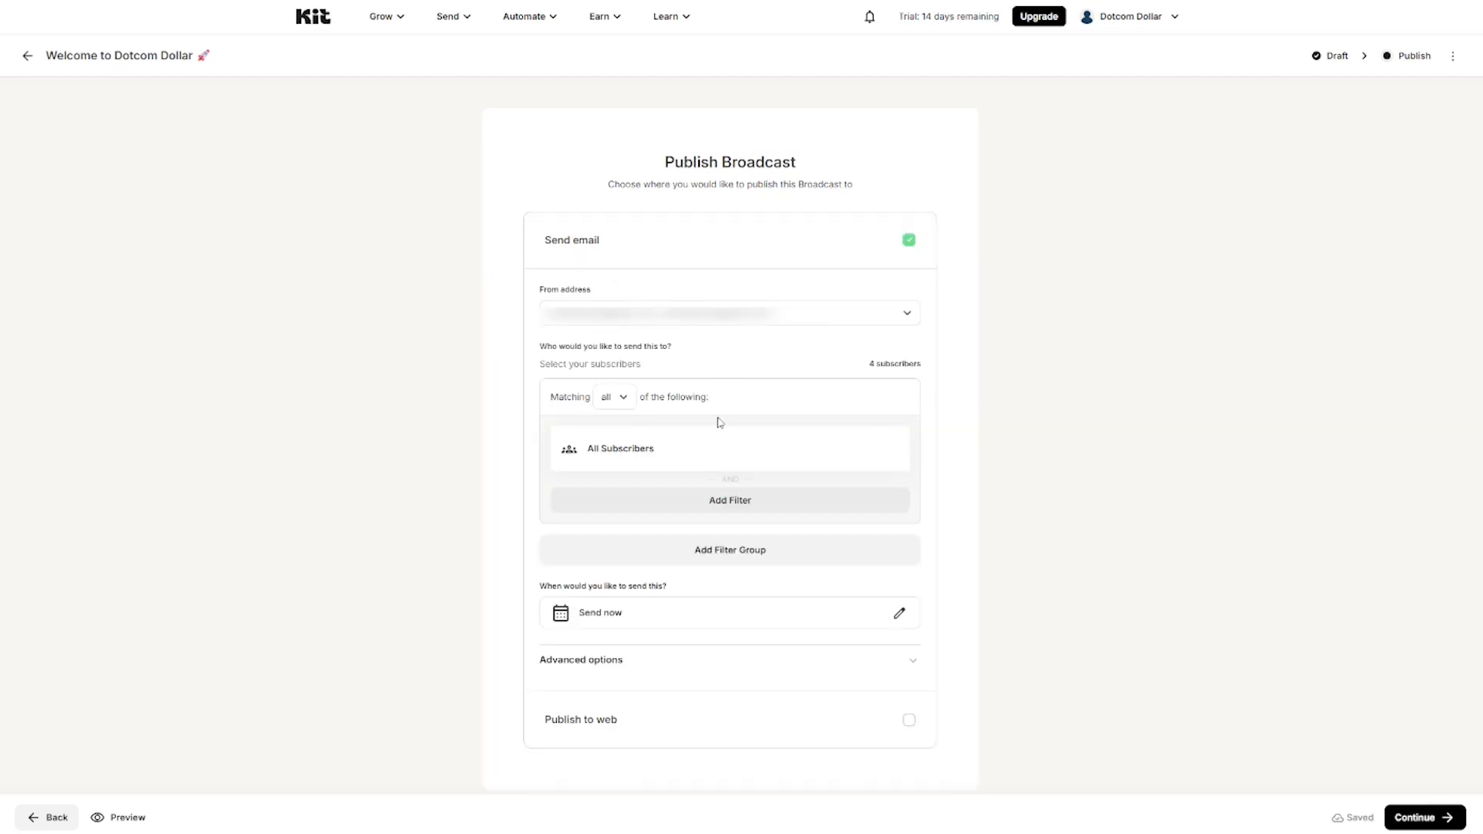
{"action": "left_click", "coordinate": [653, 448]}
Step: Try a Within Segment filter with European Union, then remove that segment
{"action": "left_click", "coordinate": [725, 473]}
{"action": "scroll", "coordinate": [753, 566], "scroll_direction": "down", "scroll_amount": 3}
{"action": "scroll", "coordinate": [753, 566], "scroll_direction": "up", "scroll_amount": 3}
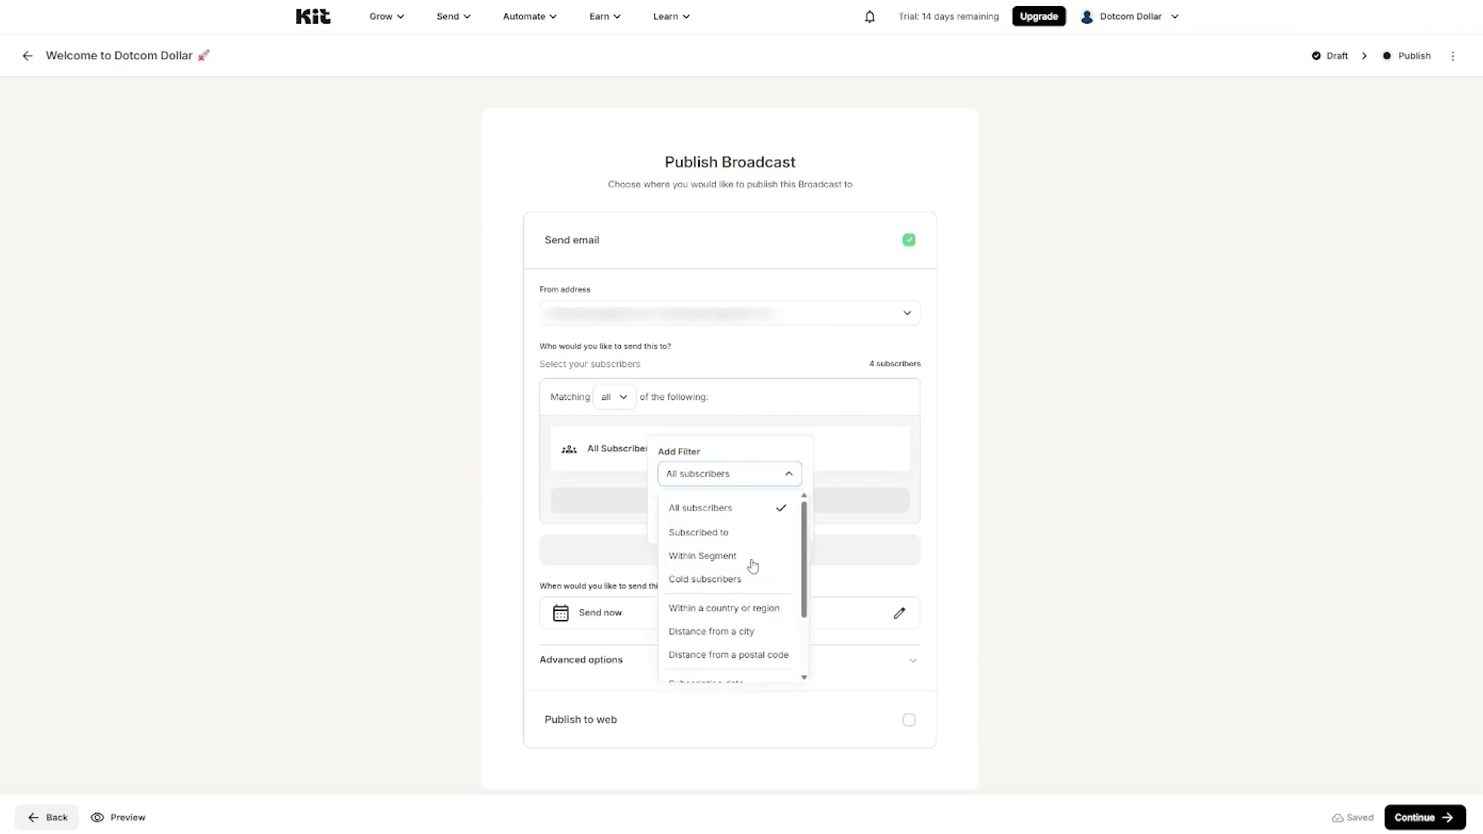
{"action": "left_click", "coordinate": [753, 560]}
{"action": "left_click", "coordinate": [738, 504]}
{"action": "left_click", "coordinate": [726, 532]}
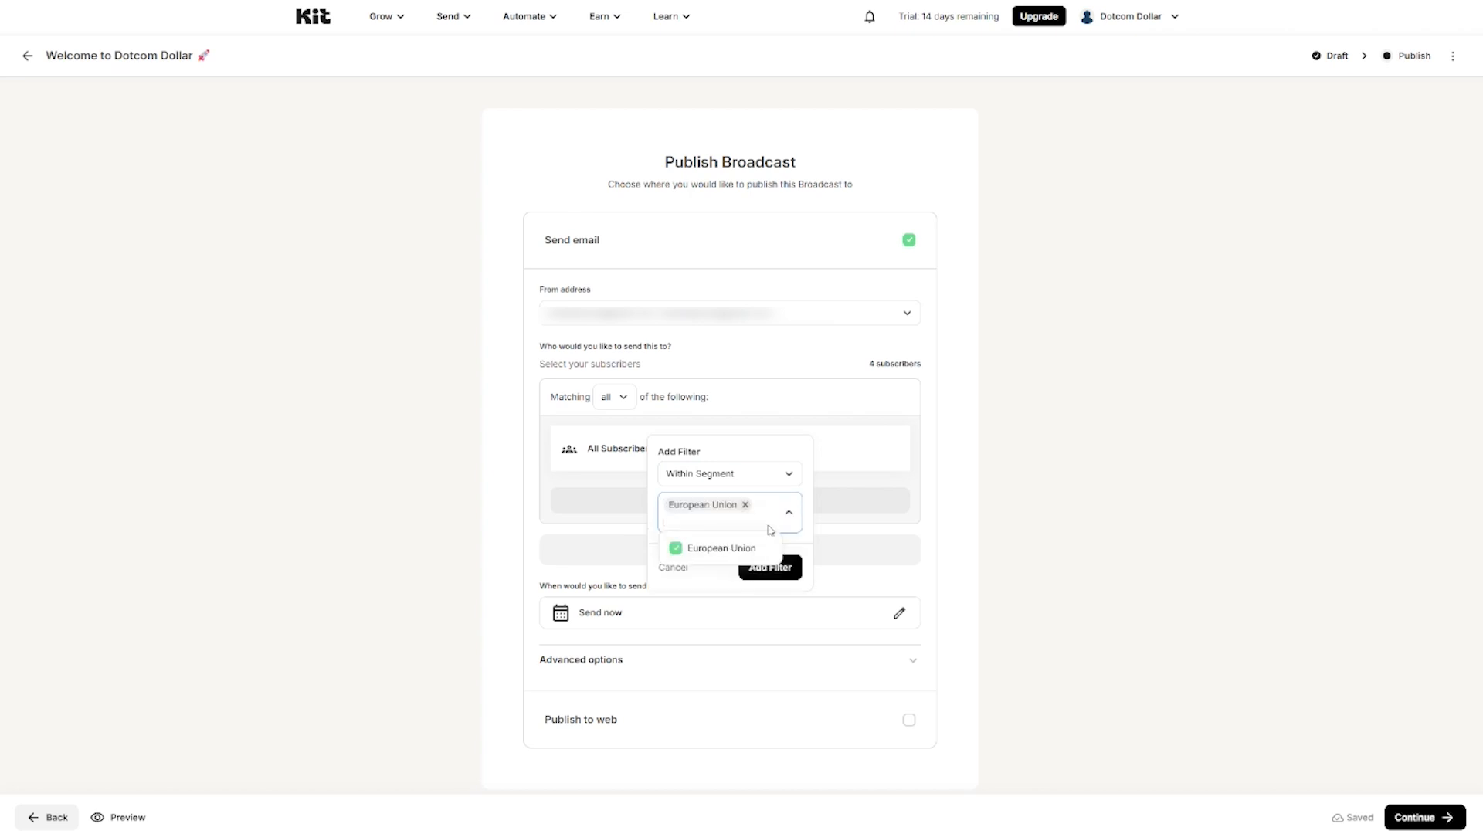
{"action": "left_click", "coordinate": [806, 502]}
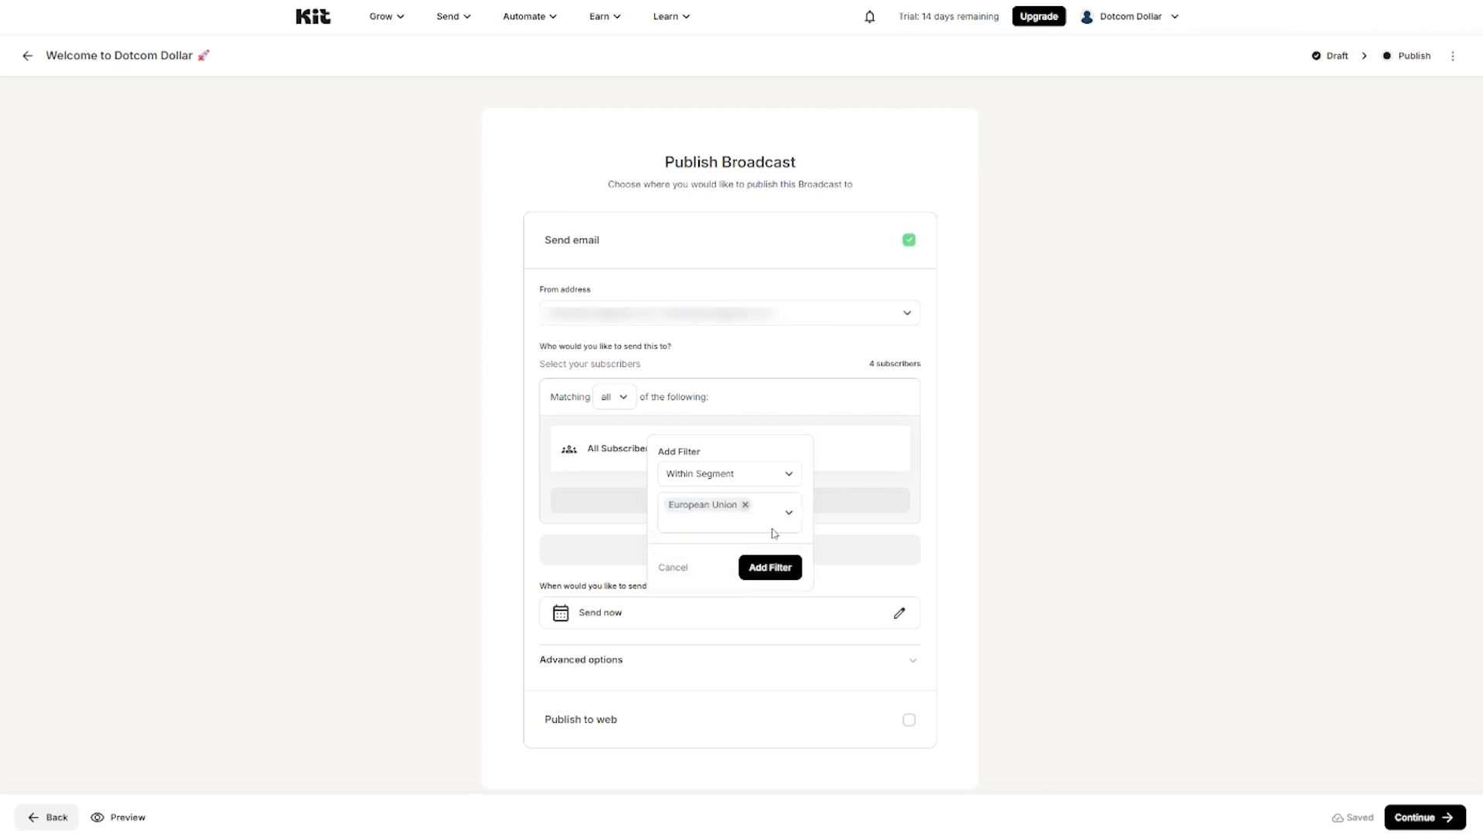
{"action": "left_click", "coordinate": [747, 505]}
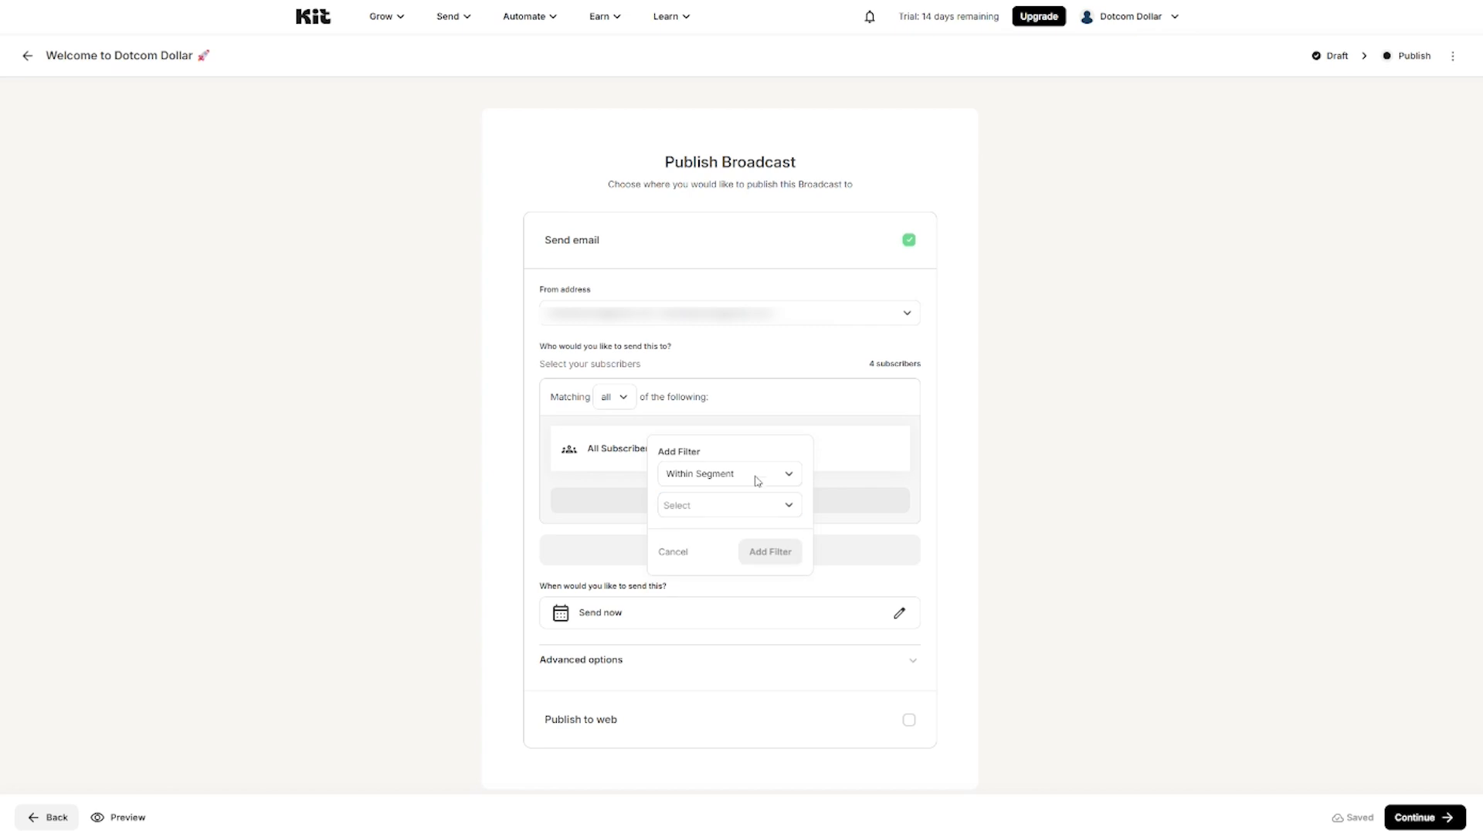
Step: Set the recipient filter back to All subscribers (4 subscribers)
{"action": "left_click", "coordinate": [757, 470]}
{"action": "left_click", "coordinate": [716, 507]}
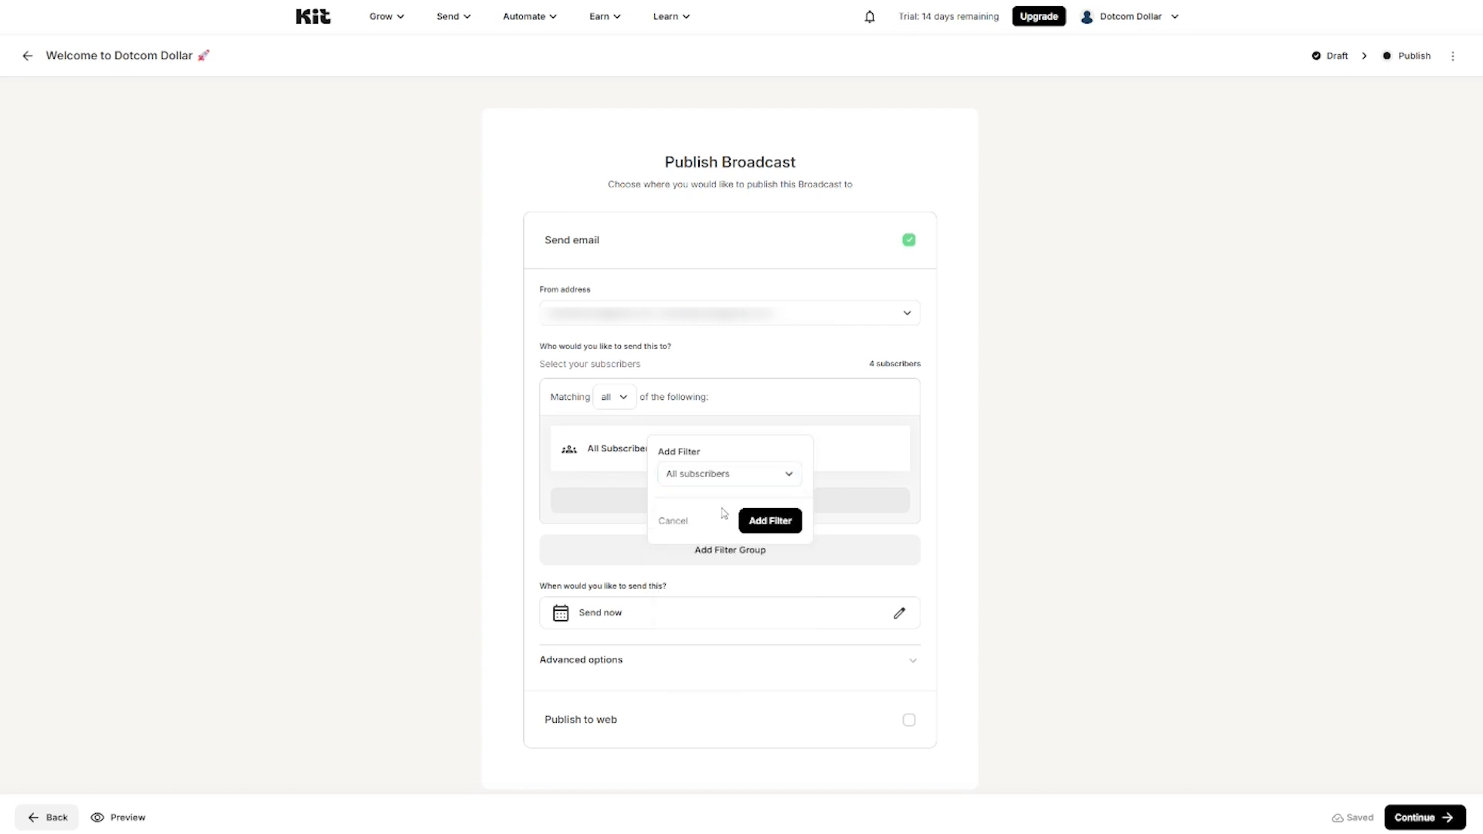
{"action": "left_click", "coordinate": [763, 519]}
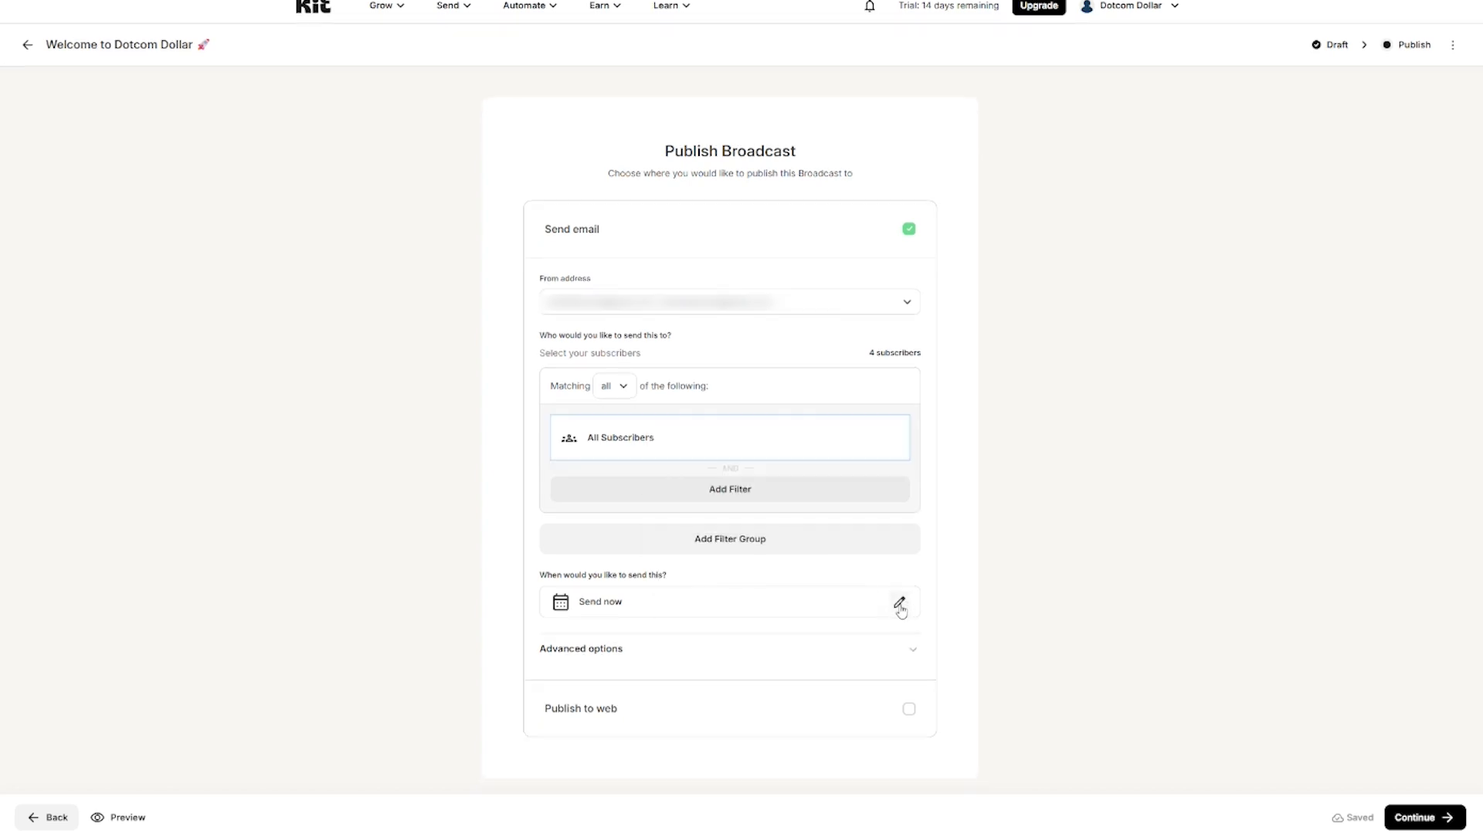
{"action": "left_click", "coordinate": [901, 606]}
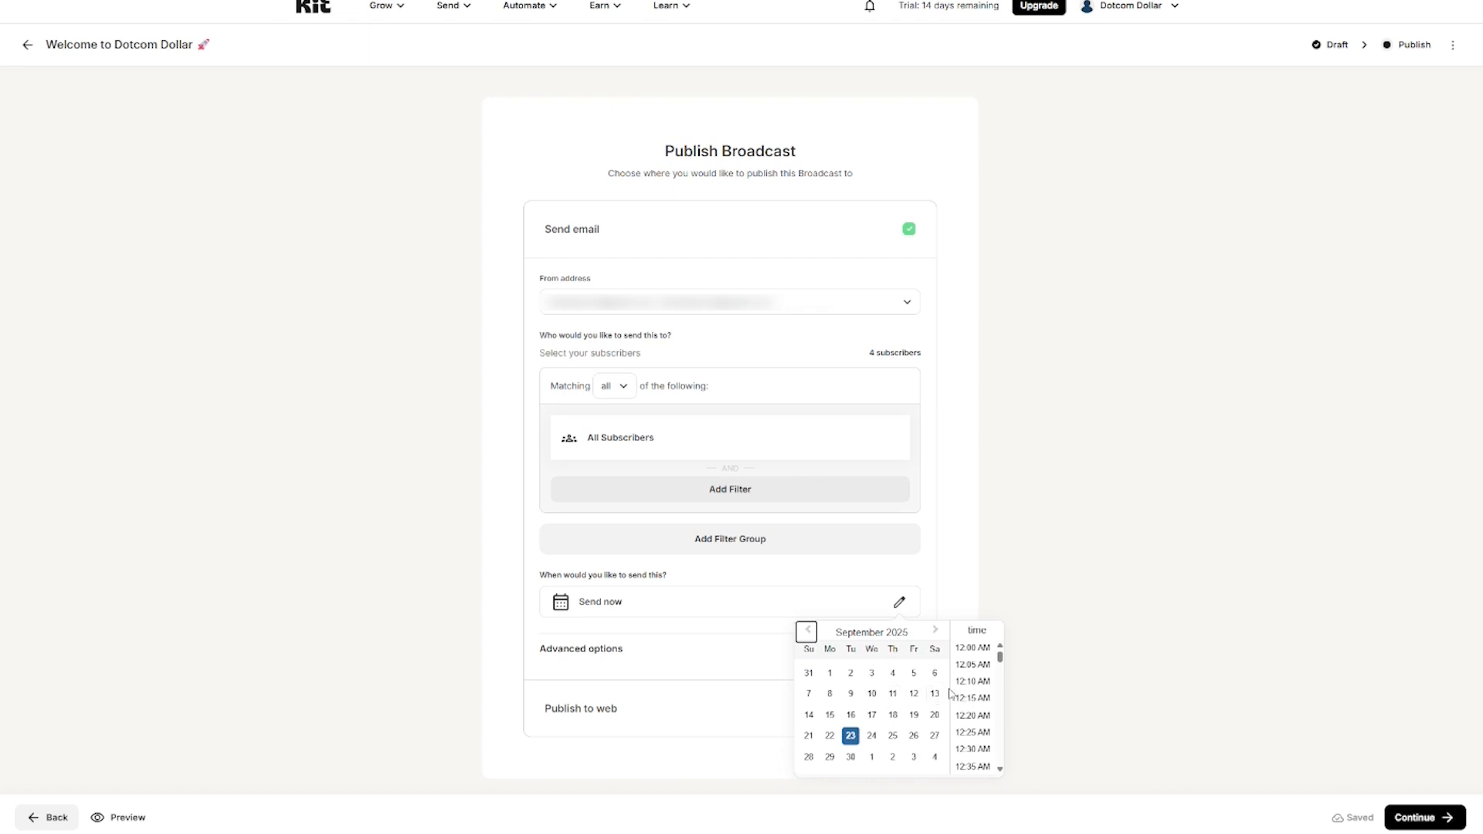
Step: Keep Send now, add preview text 'Welcome aboard!', and send the broadcast to 4 subscribers
{"action": "left_click", "coordinate": [944, 544]}
{"action": "left_click", "coordinate": [909, 654]}
{"action": "scroll", "coordinate": [959, 621], "scroll_direction": "down", "scroll_amount": 3}
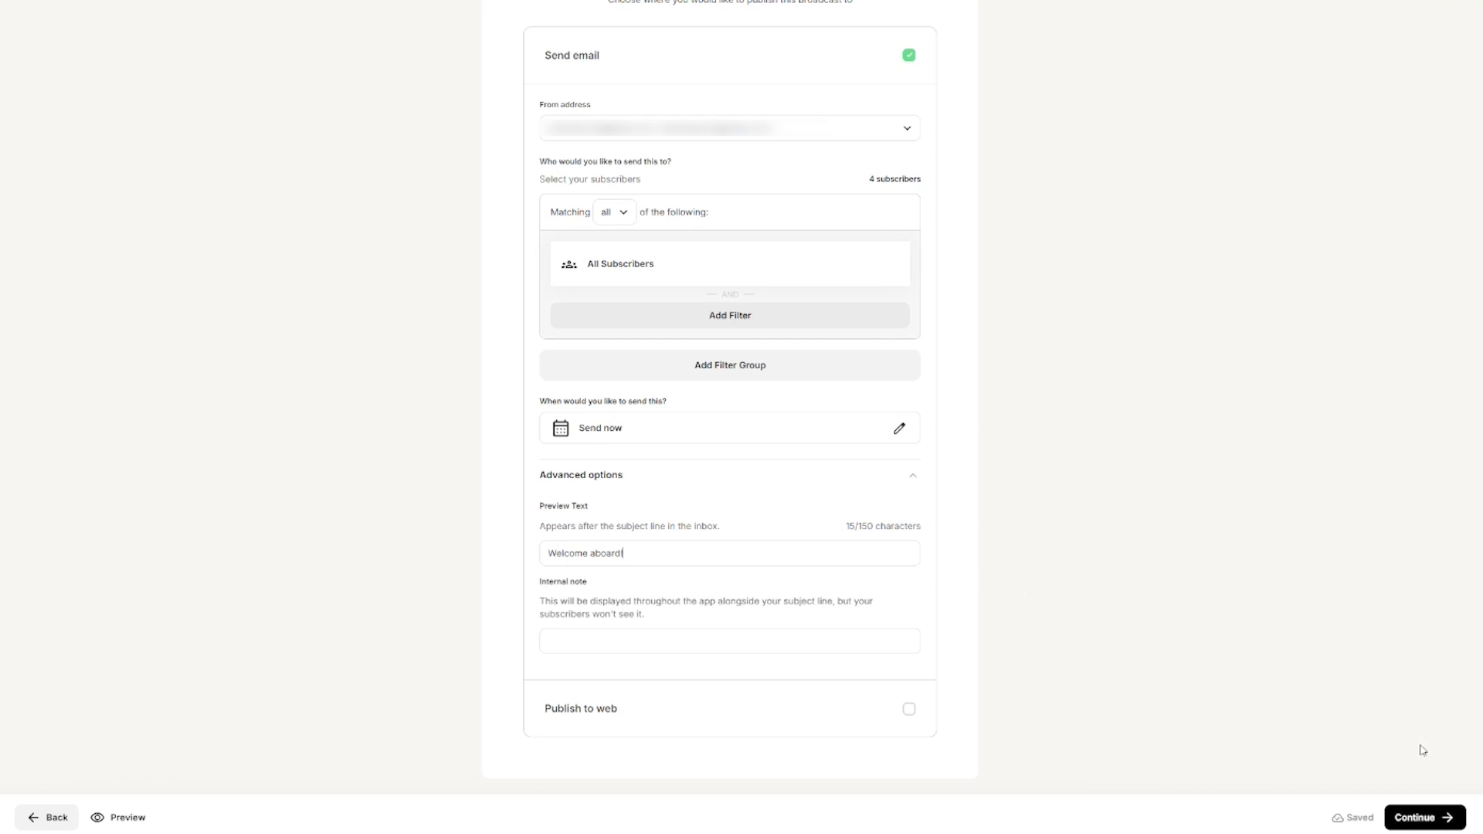
{"action": "left_click", "coordinate": [1429, 820]}
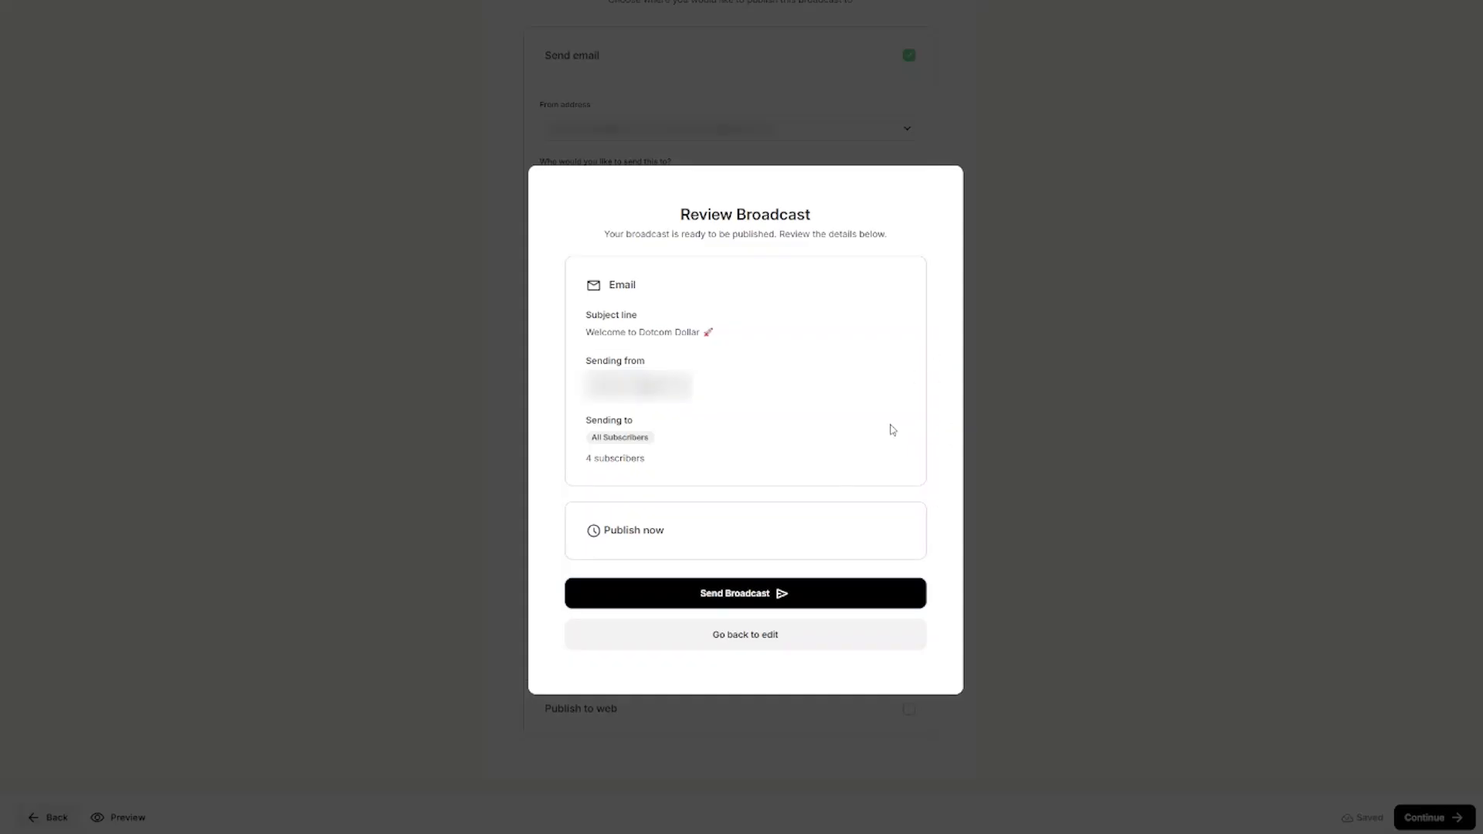
{"action": "left_click", "coordinate": [791, 604]}
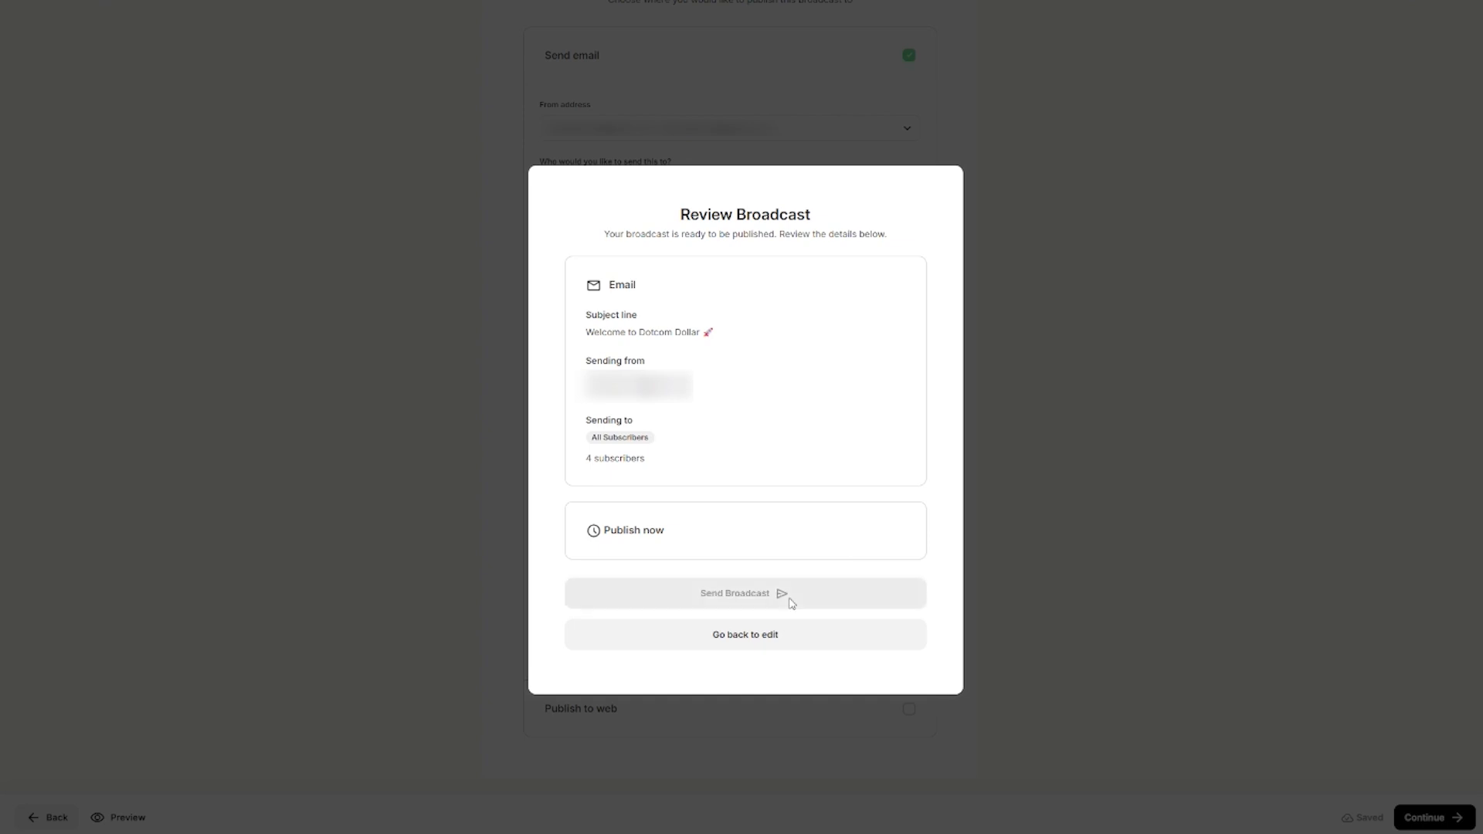
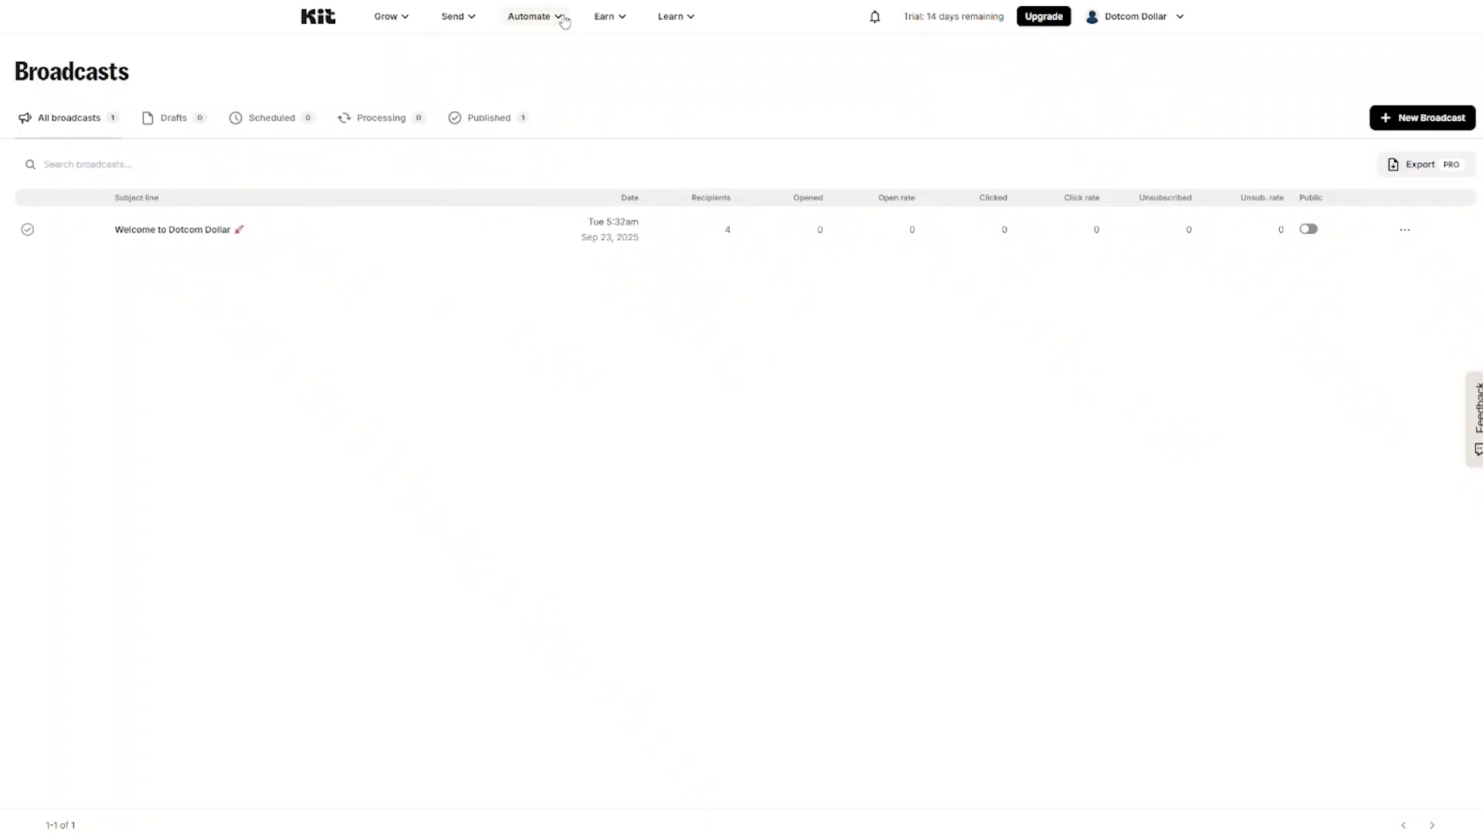
Step: Start a new visual automation and scroll through the template gallery, from Empty Automation to Run a paid newsletter
{"action": "left_click", "coordinate": [561, 21]}
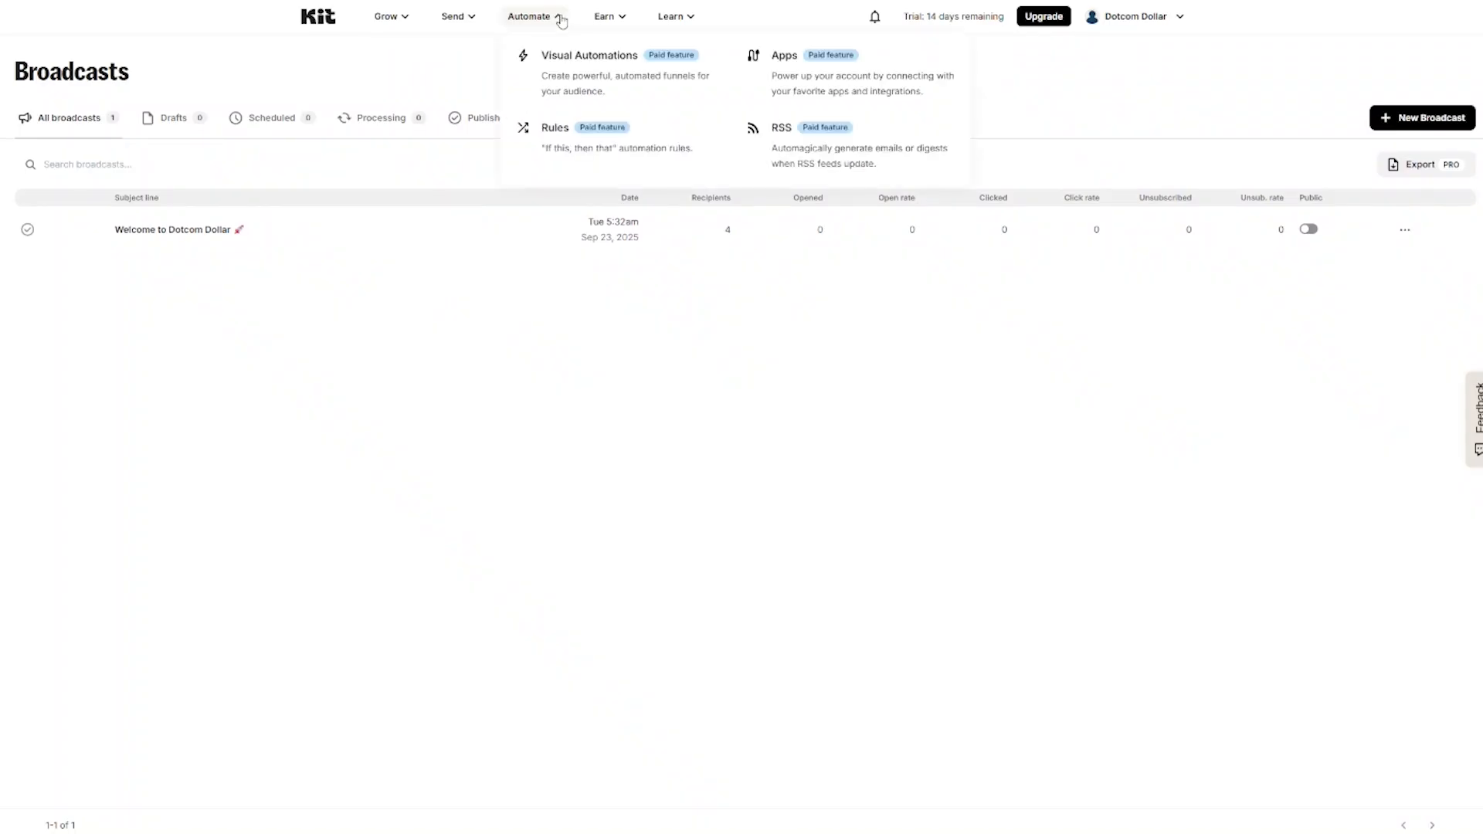
{"action": "left_click", "coordinate": [582, 68]}
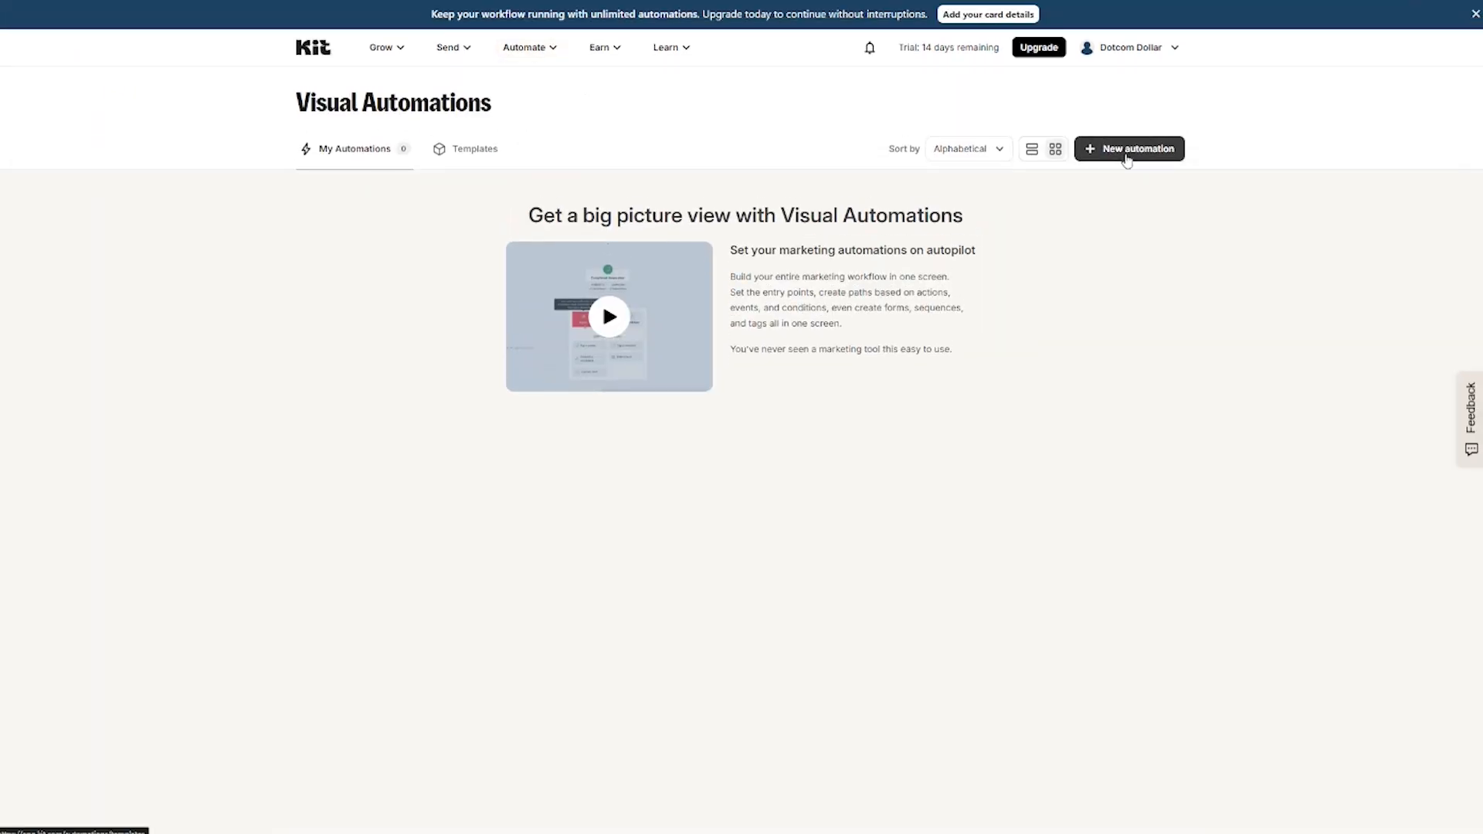
{"action": "left_click", "coordinate": [1127, 155]}
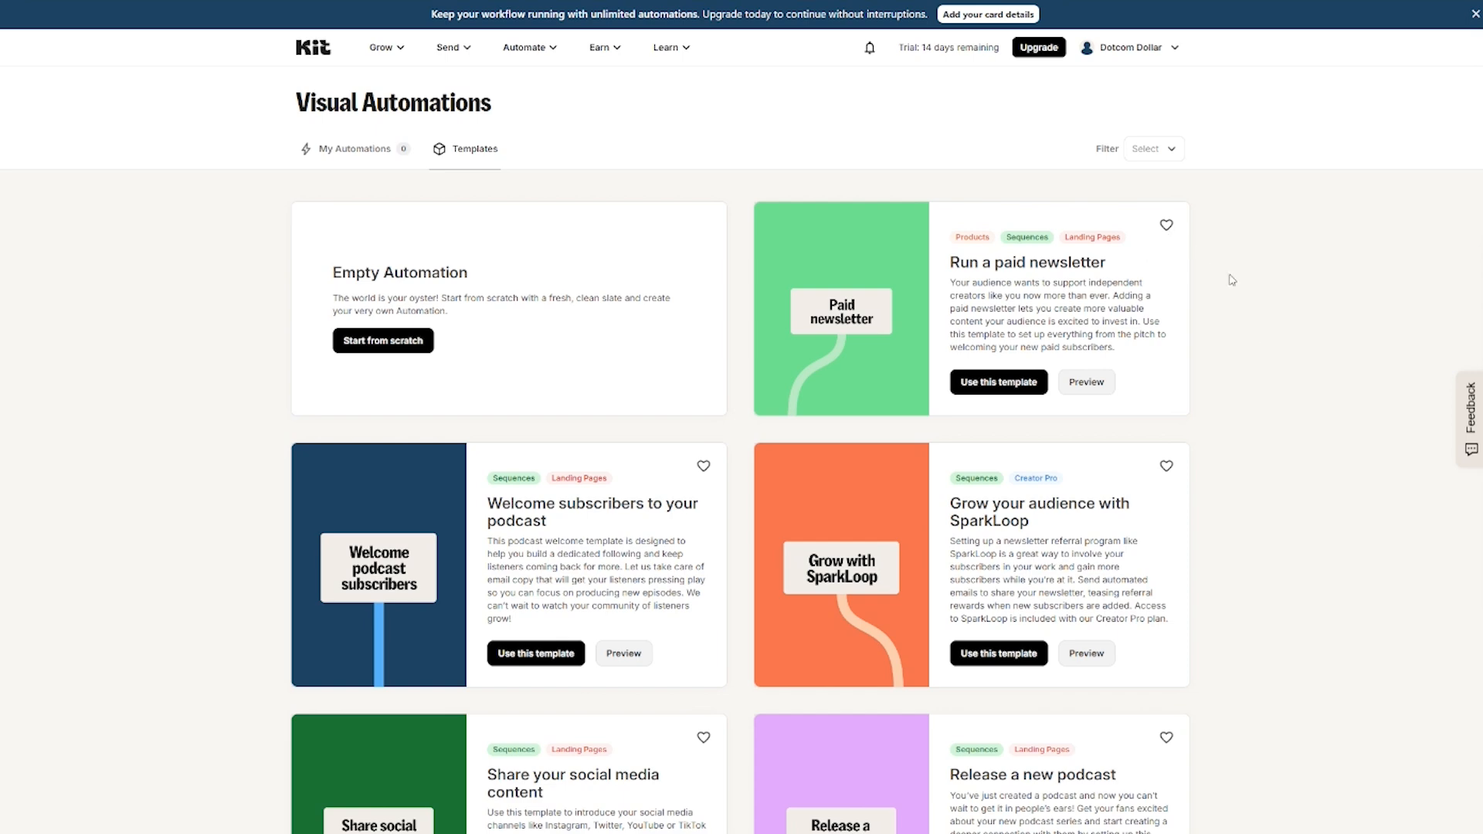
{"action": "scroll", "coordinate": [1233, 309], "scroll_direction": "down", "scroll_amount": 20}
{"action": "scroll", "coordinate": [1234, 348], "scroll_direction": "up", "scroll_amount": 20}
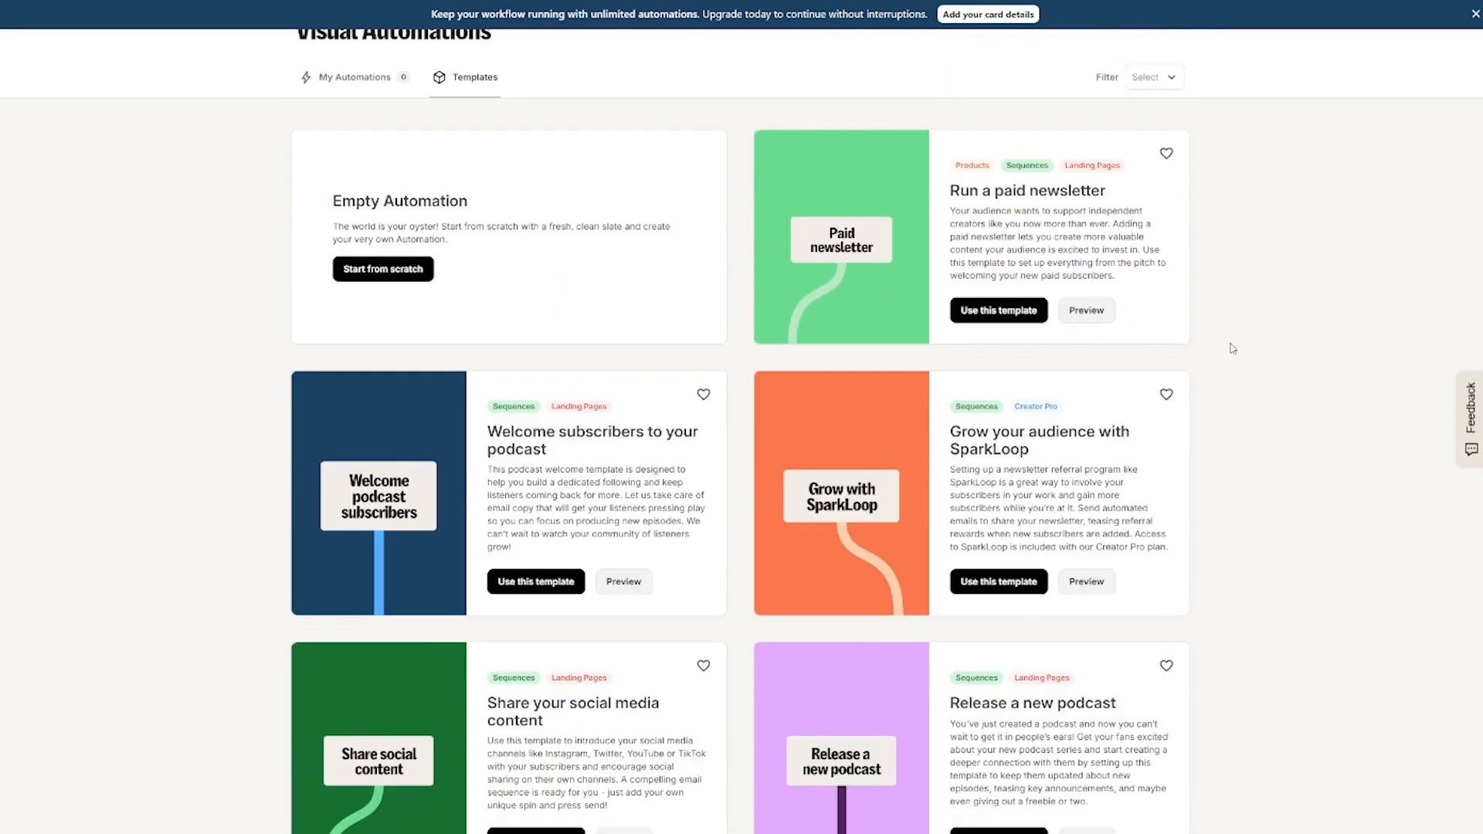
{"action": "scroll", "coordinate": [1232, 348], "scroll_direction": "up", "scroll_amount": 1}
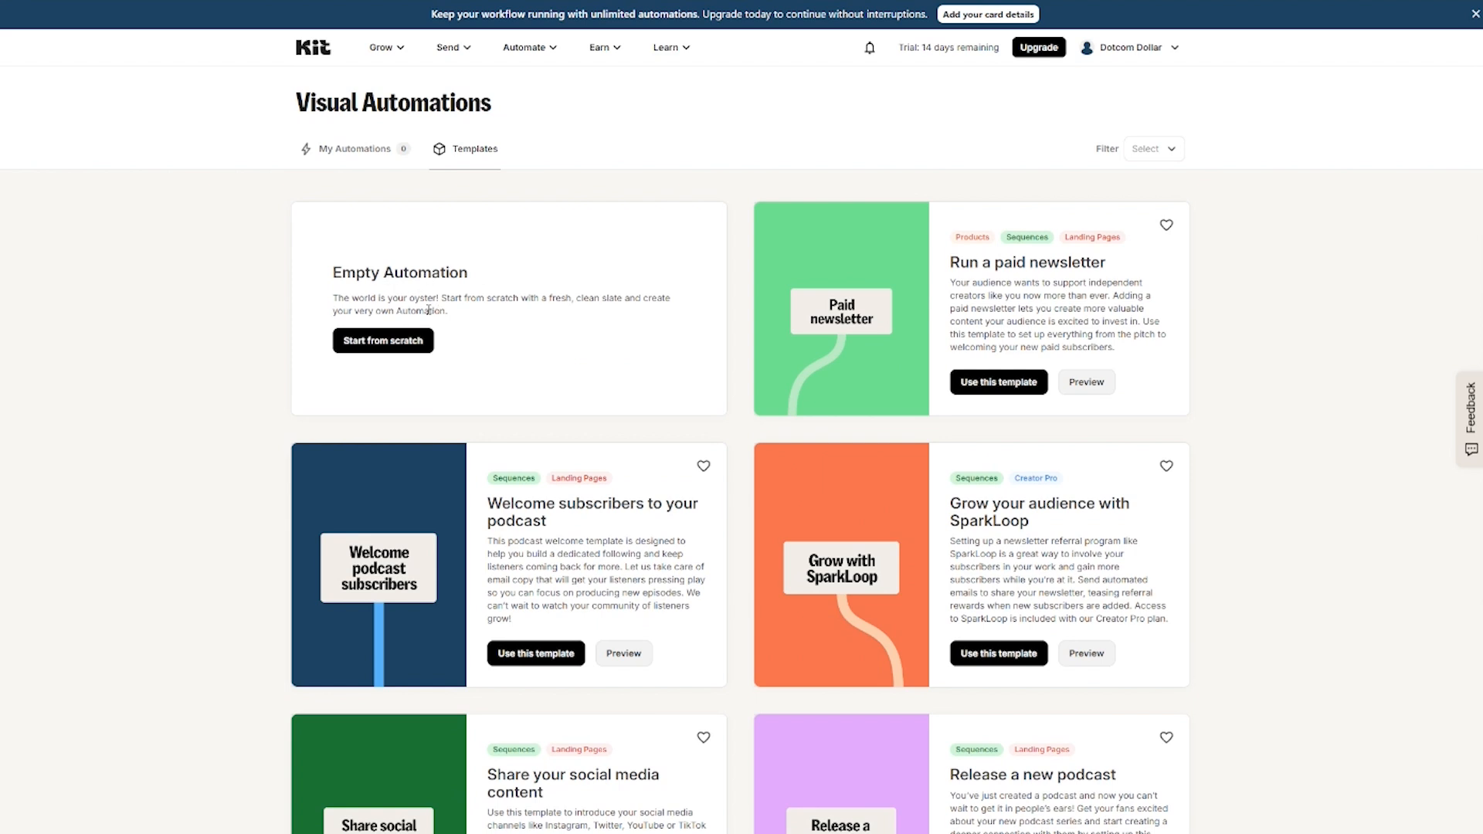
{"action": "scroll", "coordinate": [611, 483], "scroll_direction": "down", "scroll_amount": 5}
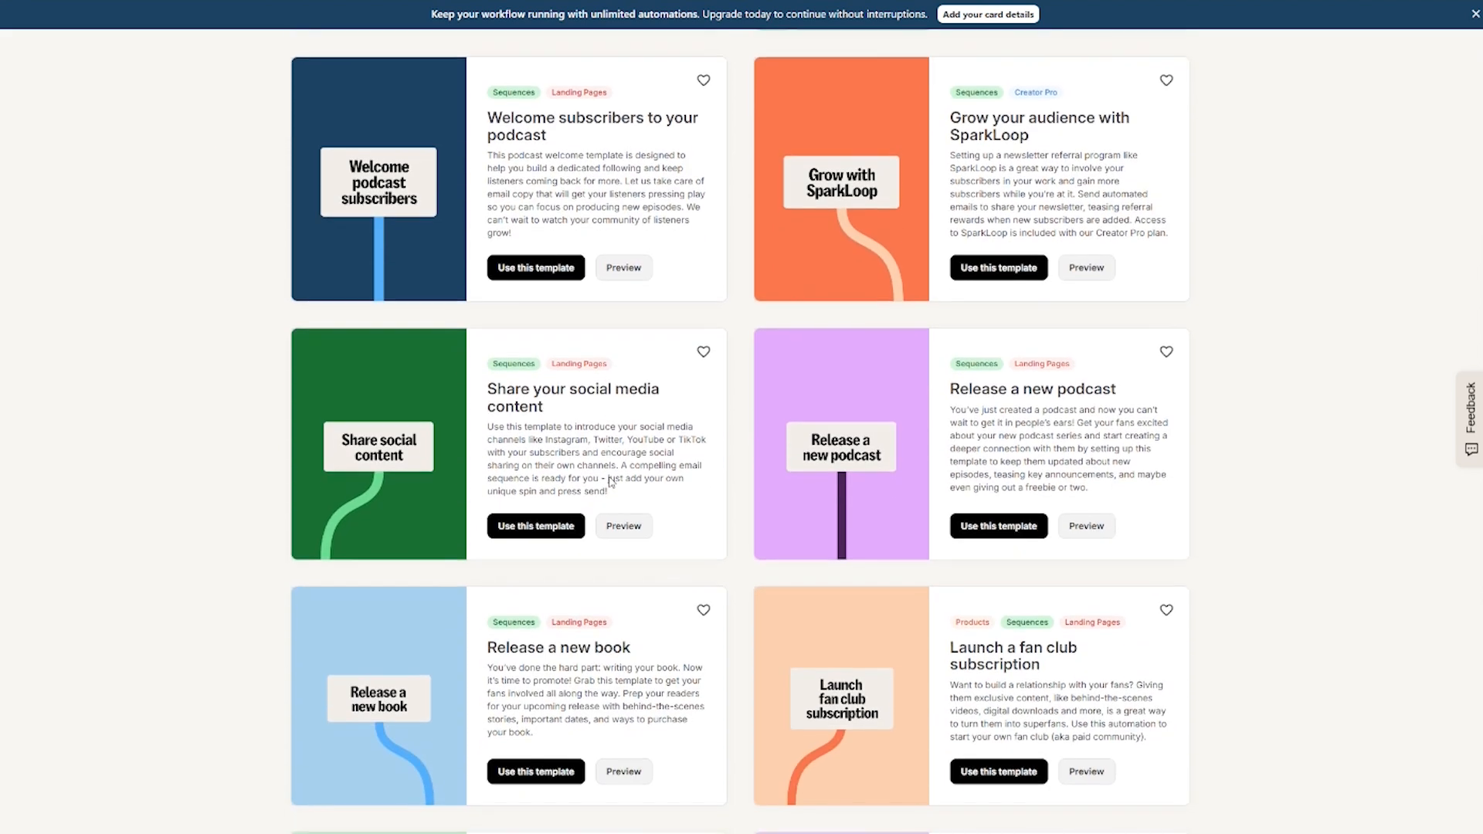
{"action": "scroll", "coordinate": [611, 466], "scroll_direction": "down", "scroll_amount": 7}
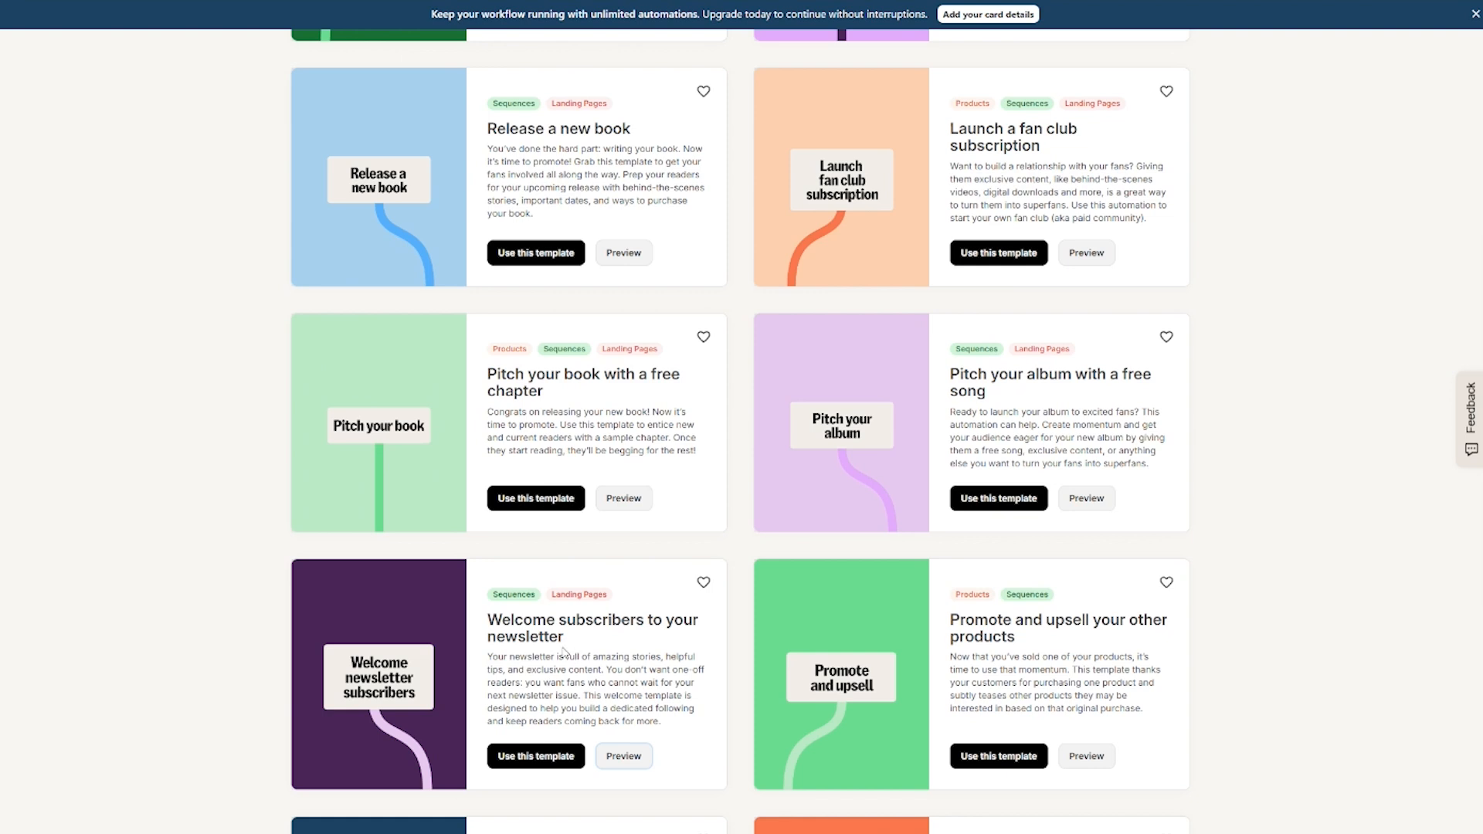
{"action": "scroll", "coordinate": [561, 652], "scroll_direction": "up", "scroll_amount": 12}
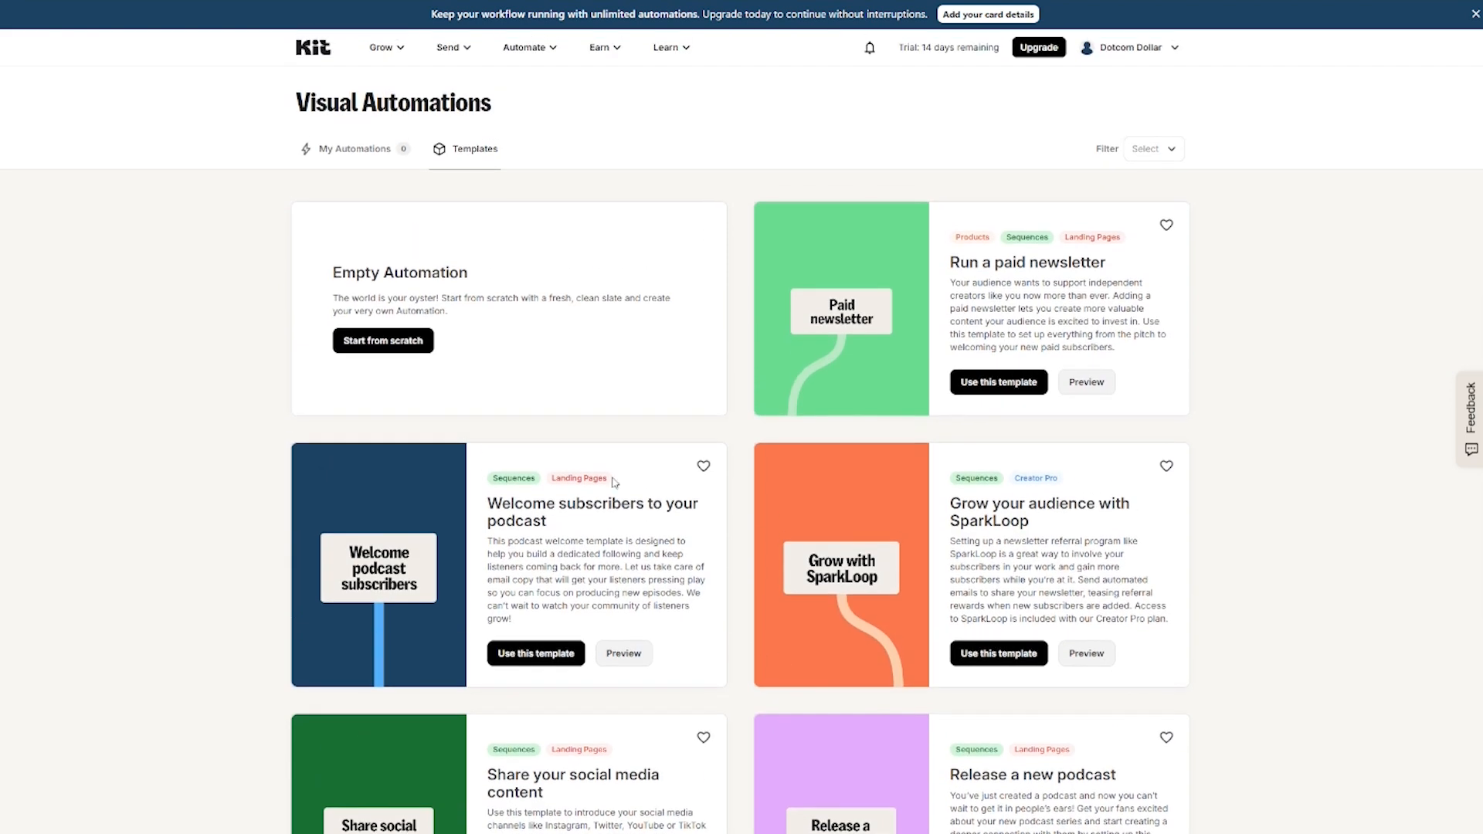
Step: Build Visual Automation 1 from scratch, triggered when subscribers join the Park landing page form
{"action": "left_click", "coordinate": [404, 345]}
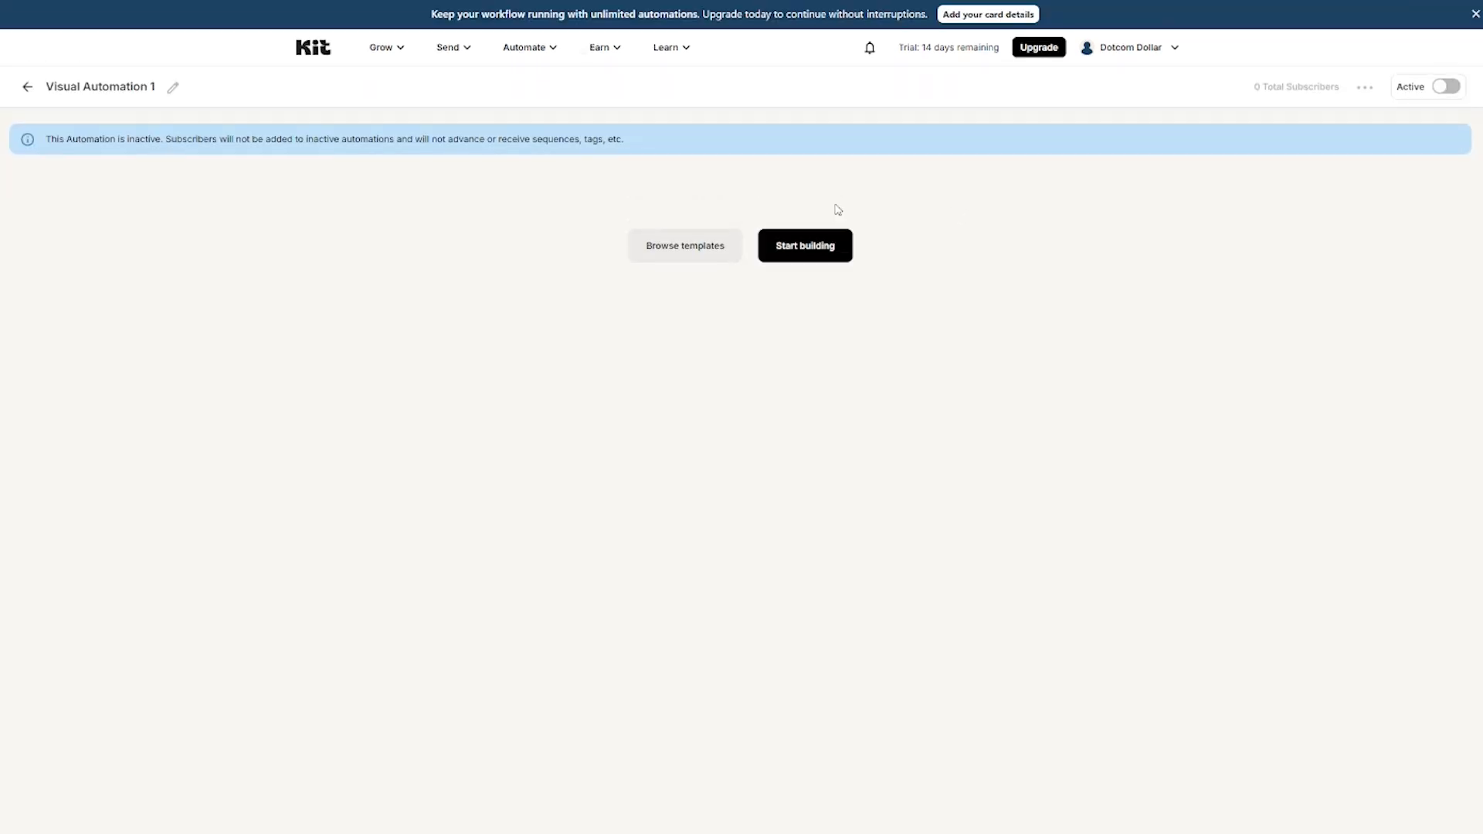
{"action": "left_click", "coordinate": [818, 251]}
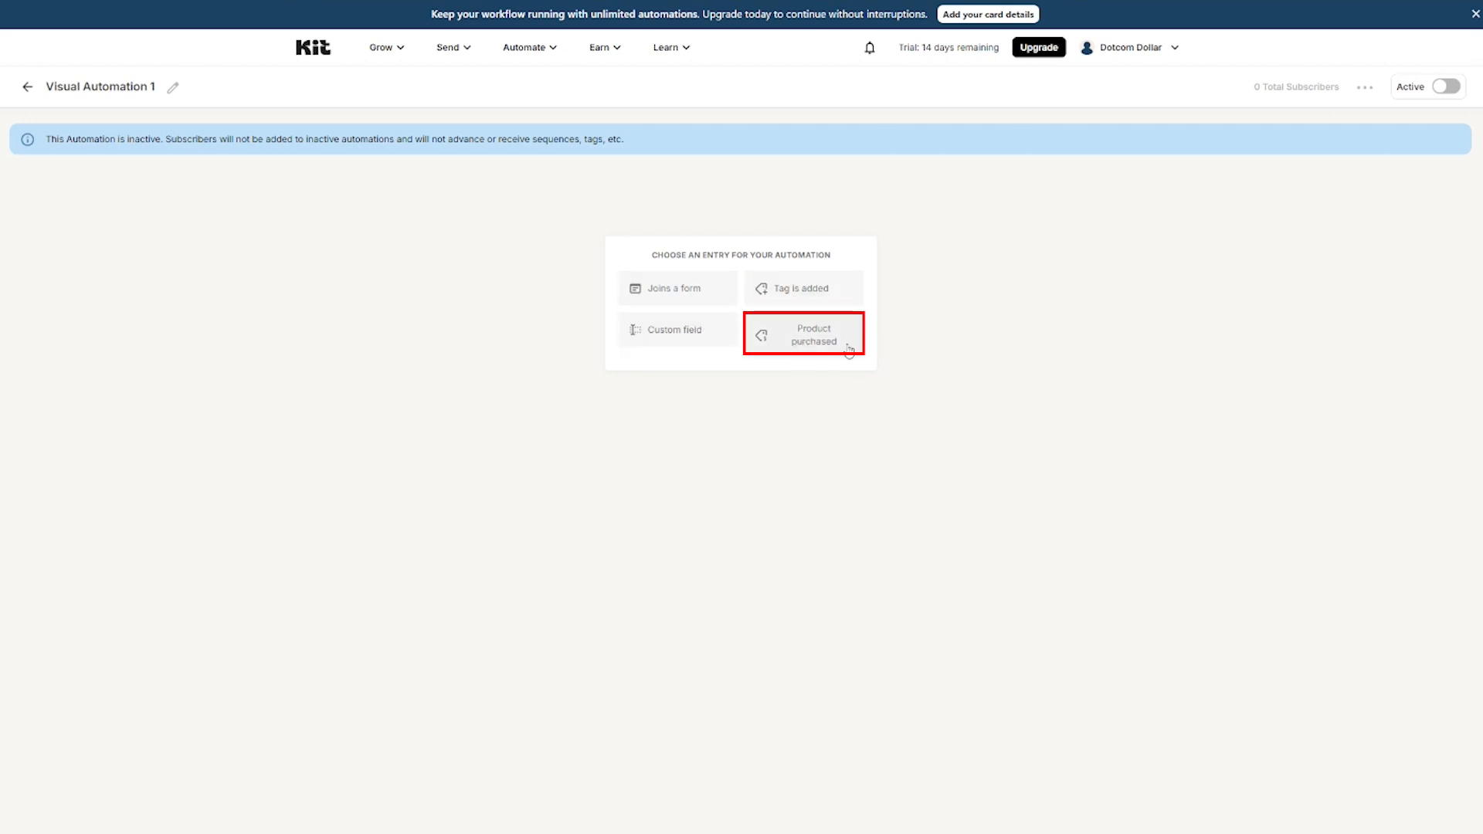
{"action": "left_click", "coordinate": [684, 300]}
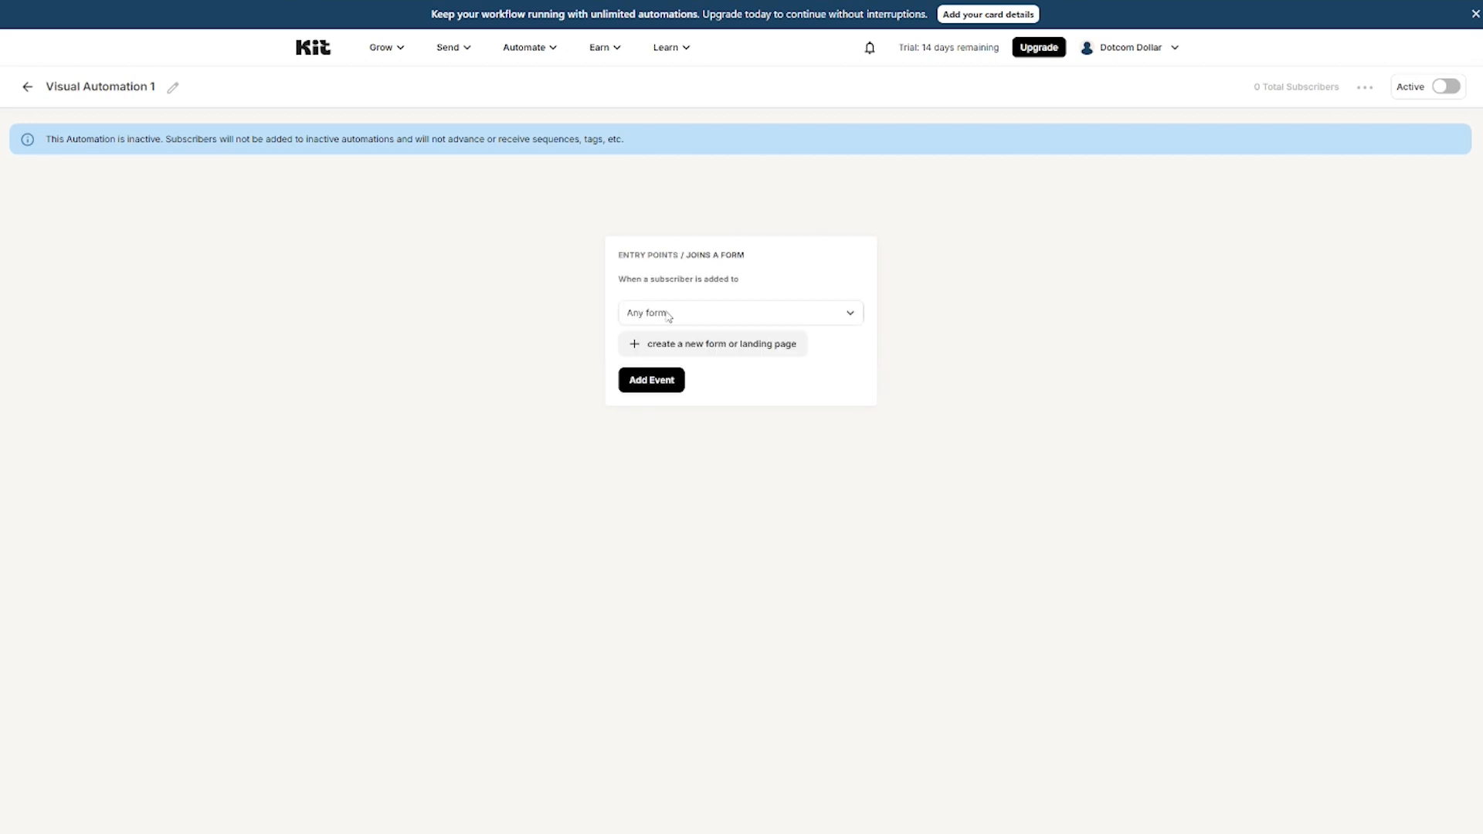
{"action": "left_click", "coordinate": [669, 317]}
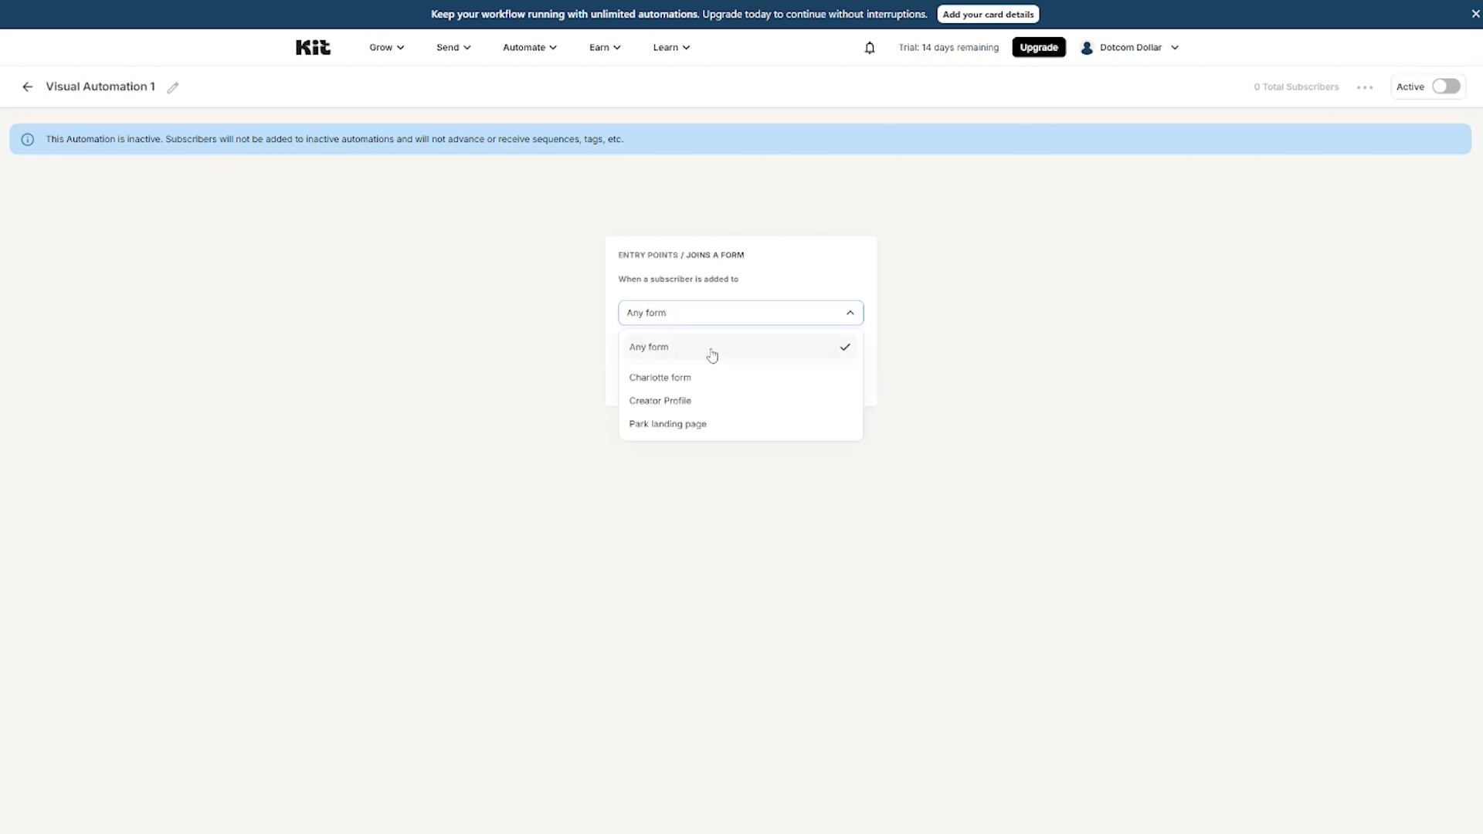
{"action": "left_click", "coordinate": [730, 430]}
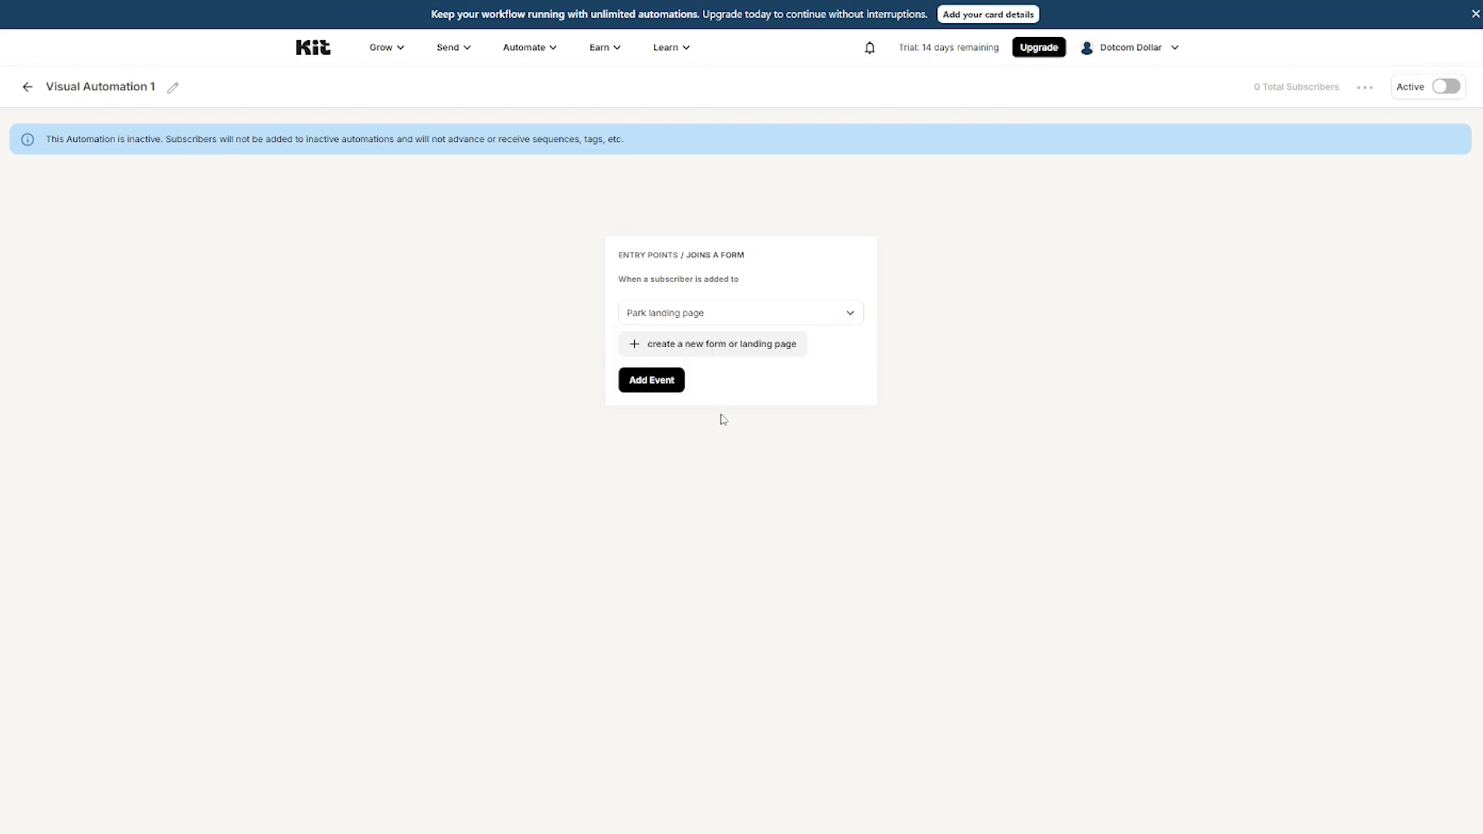
{"action": "left_click", "coordinate": [662, 384]}
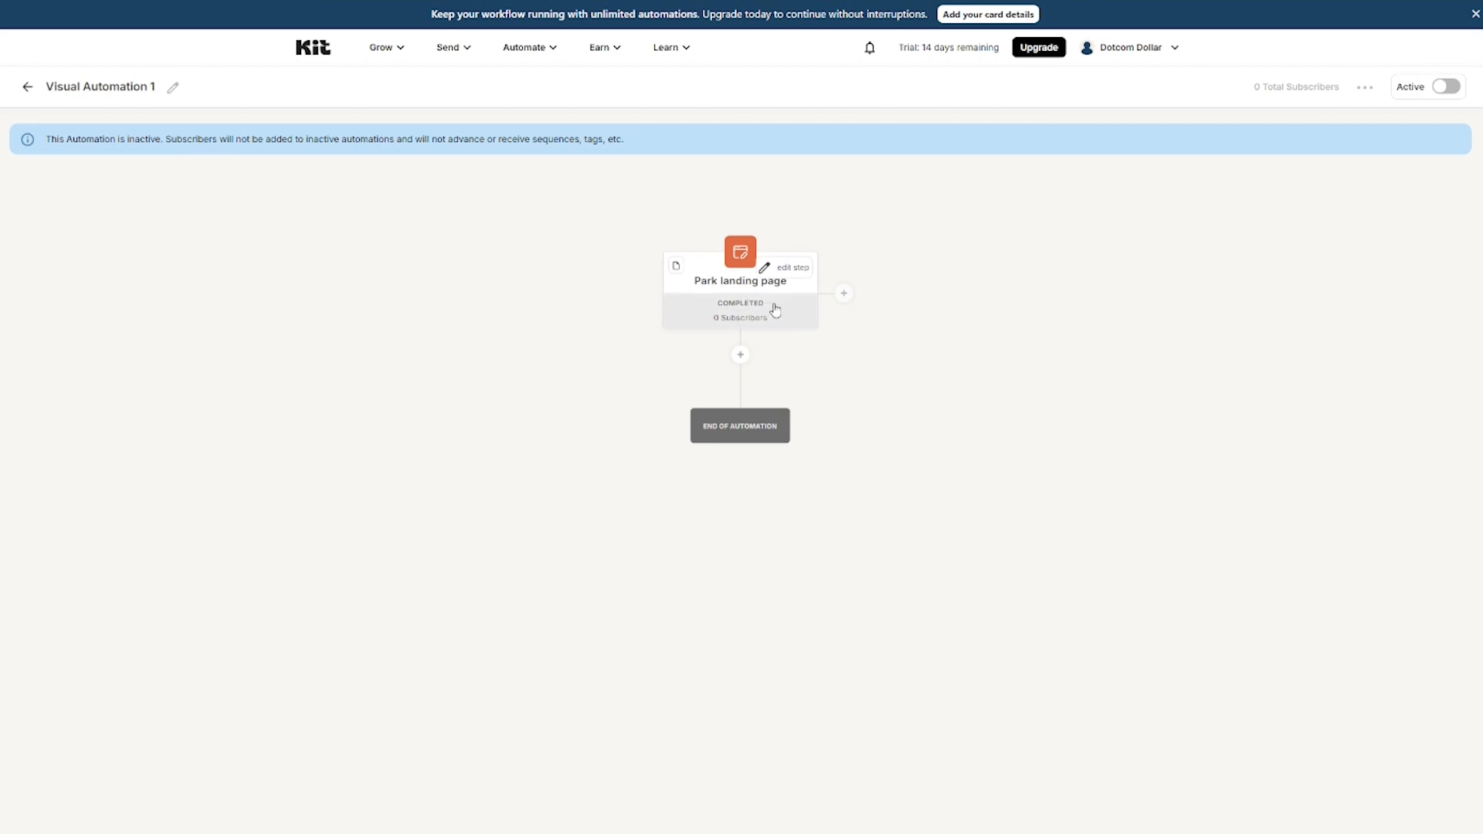
{"action": "left_click", "coordinate": [742, 356]}
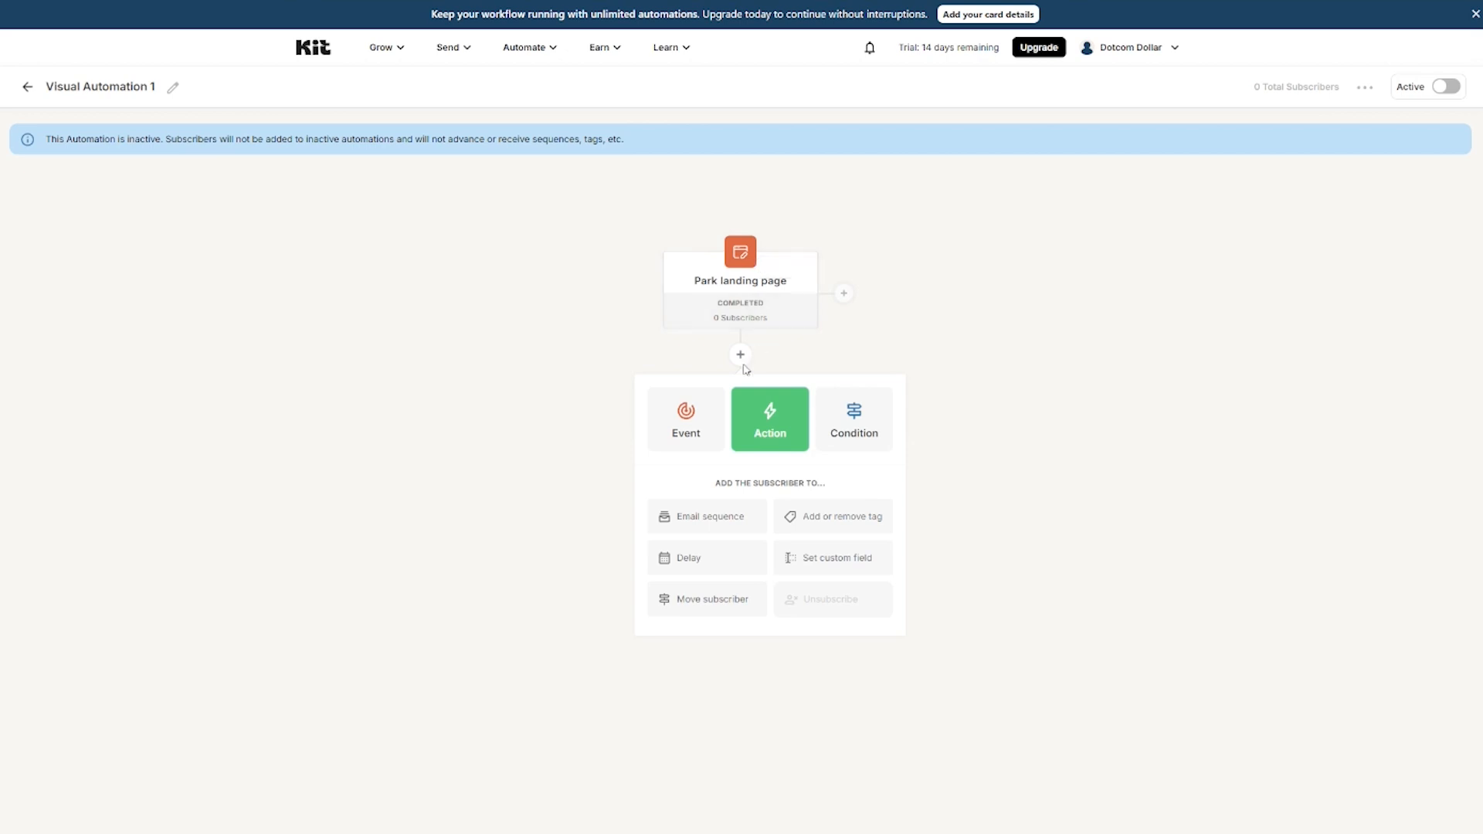
Step: Add a Has Opened an Email condition over the past 2 days after the entry point
{"action": "left_click", "coordinate": [848, 427]}
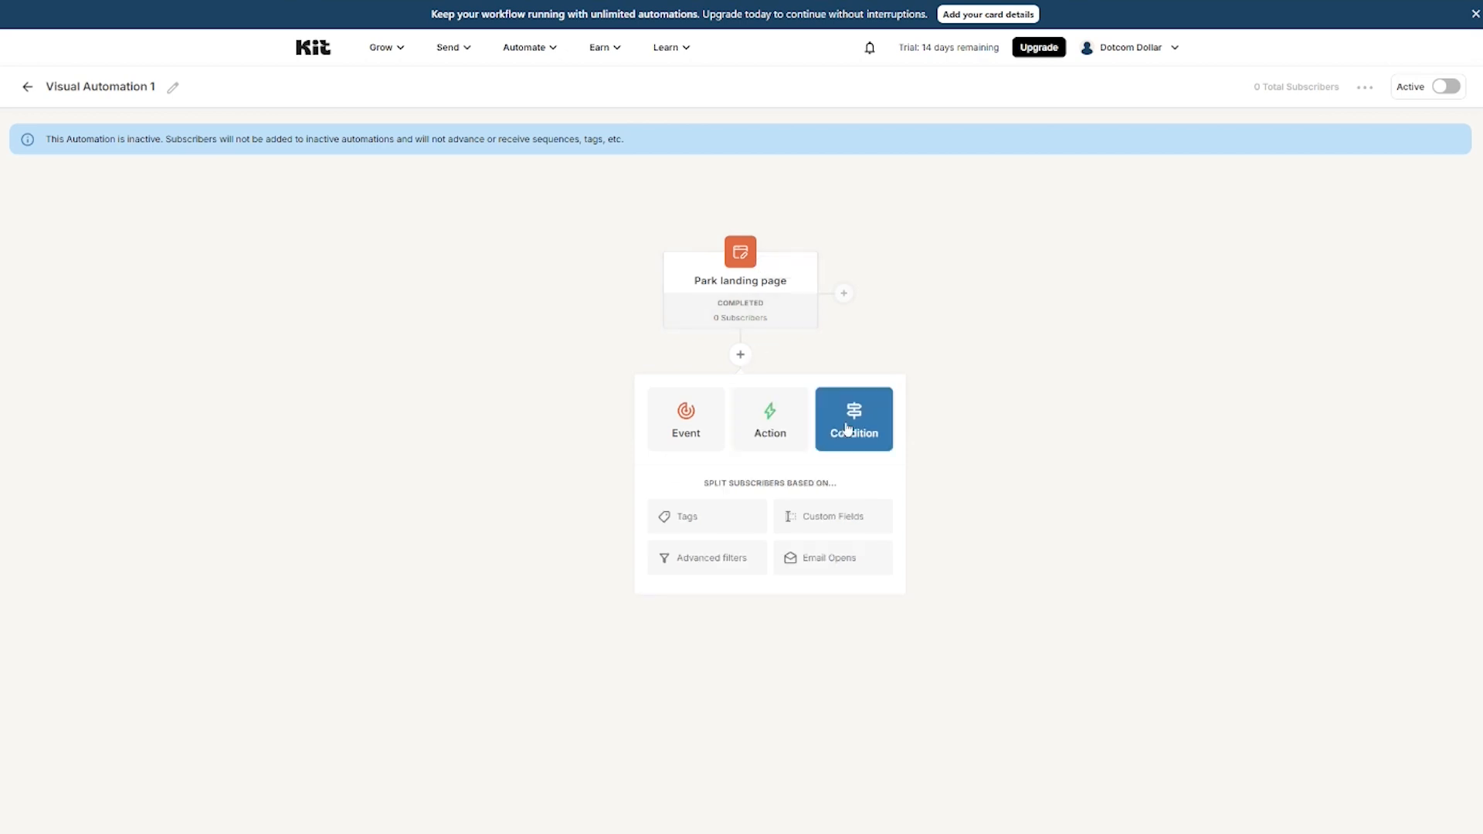
{"action": "left_click", "coordinate": [802, 570]}
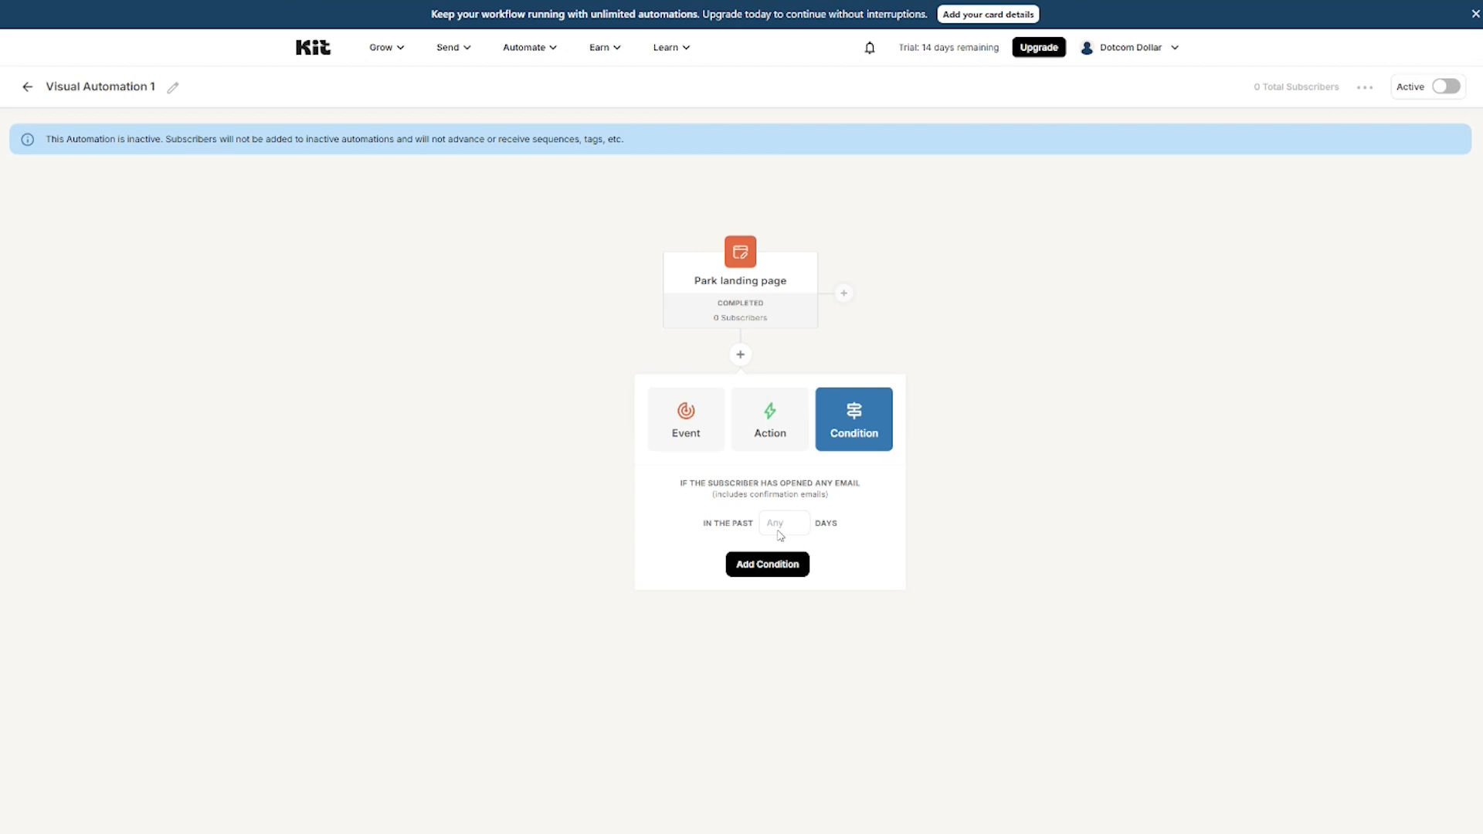
{"action": "type", "text": "2"}
{"action": "left_click", "coordinate": [775, 571]}
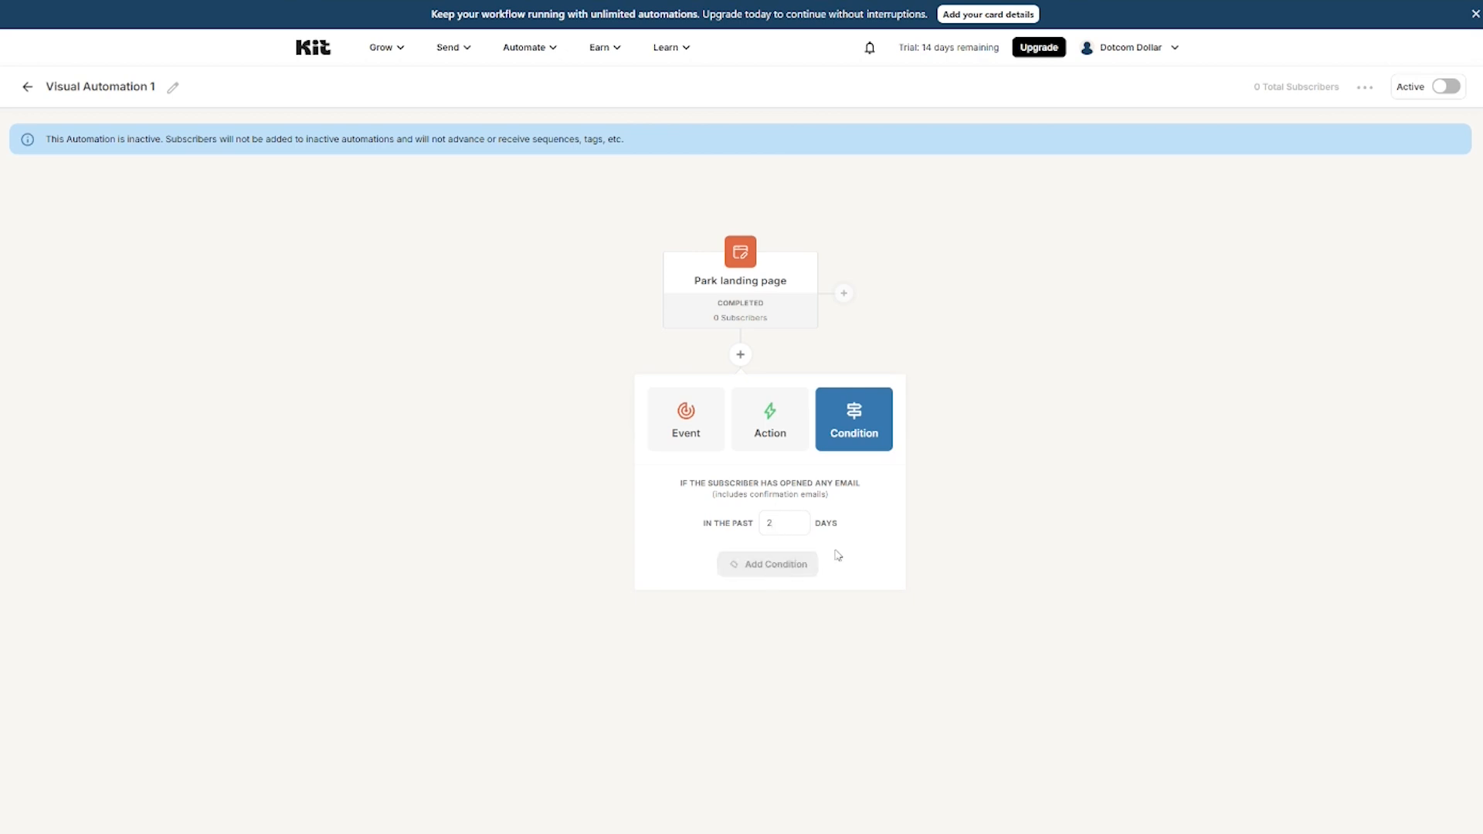
{"action": "scroll", "coordinate": [866, 507], "scroll_direction": "down", "scroll_amount": 2}
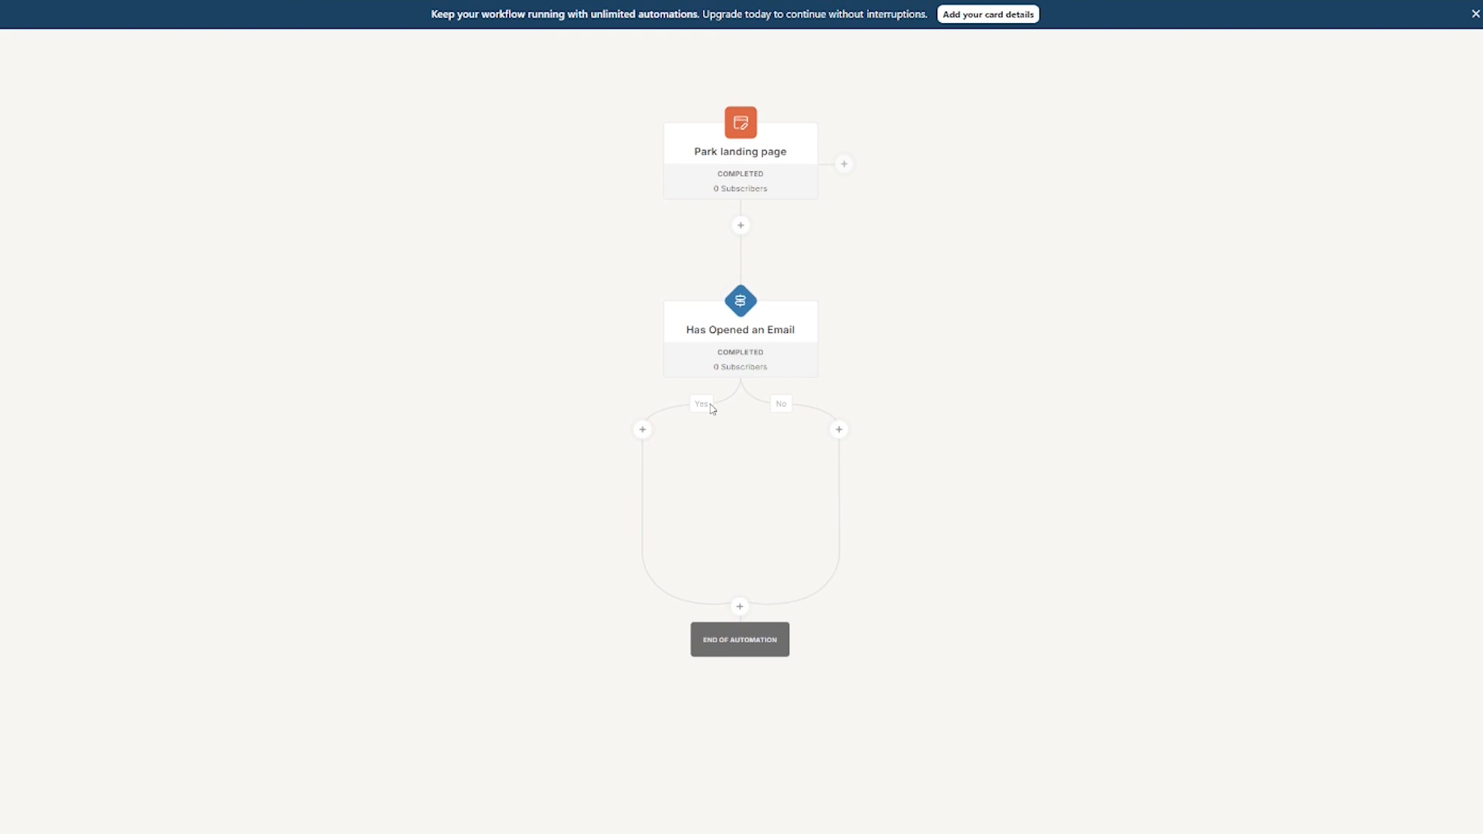
Step: Try adding Email sequence actions on the Yes and No branches, then dismiss without adding any
{"action": "left_click", "coordinate": [642, 431]}
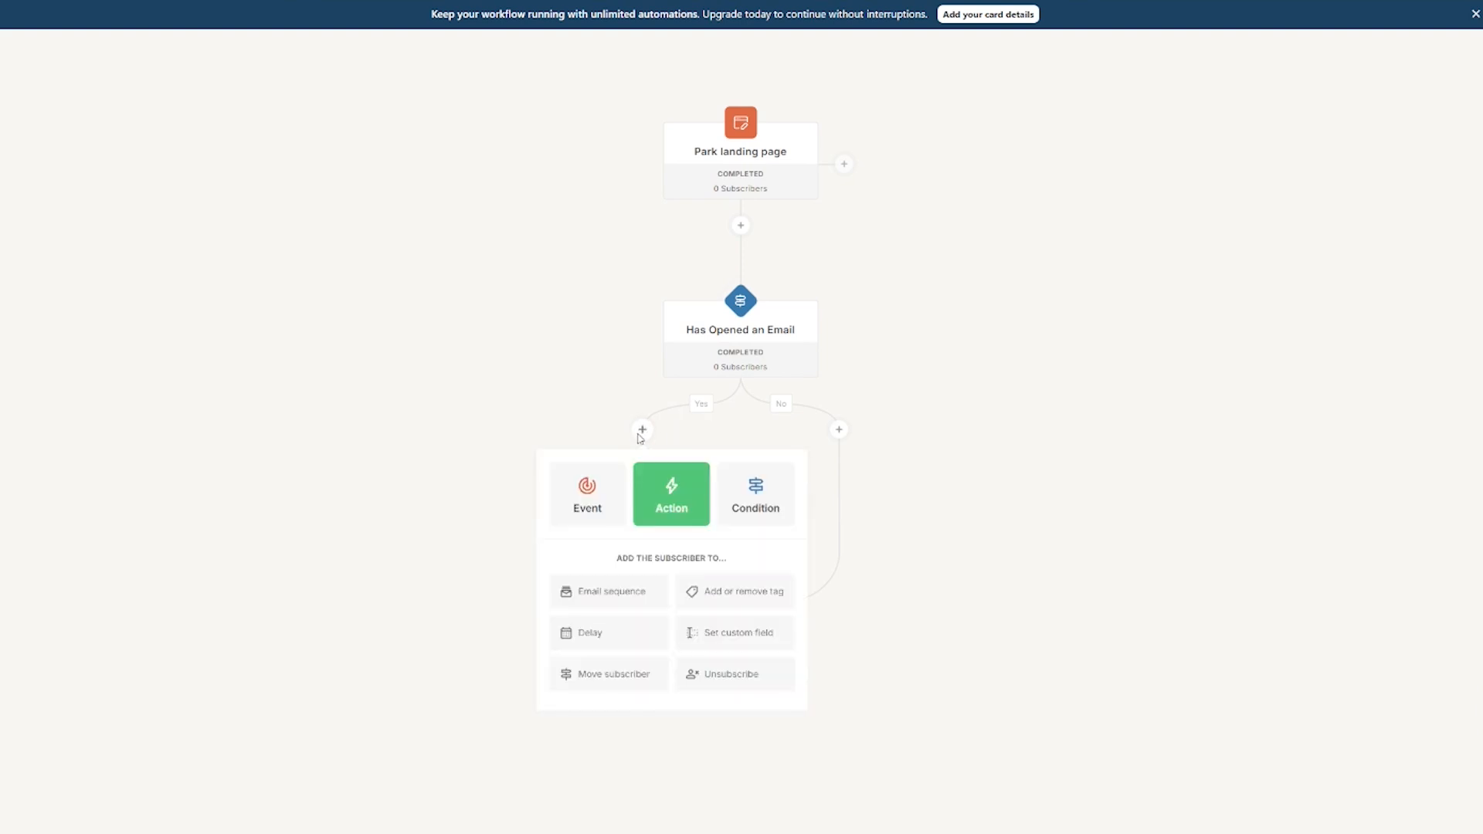
{"action": "left_click", "coordinate": [608, 591]}
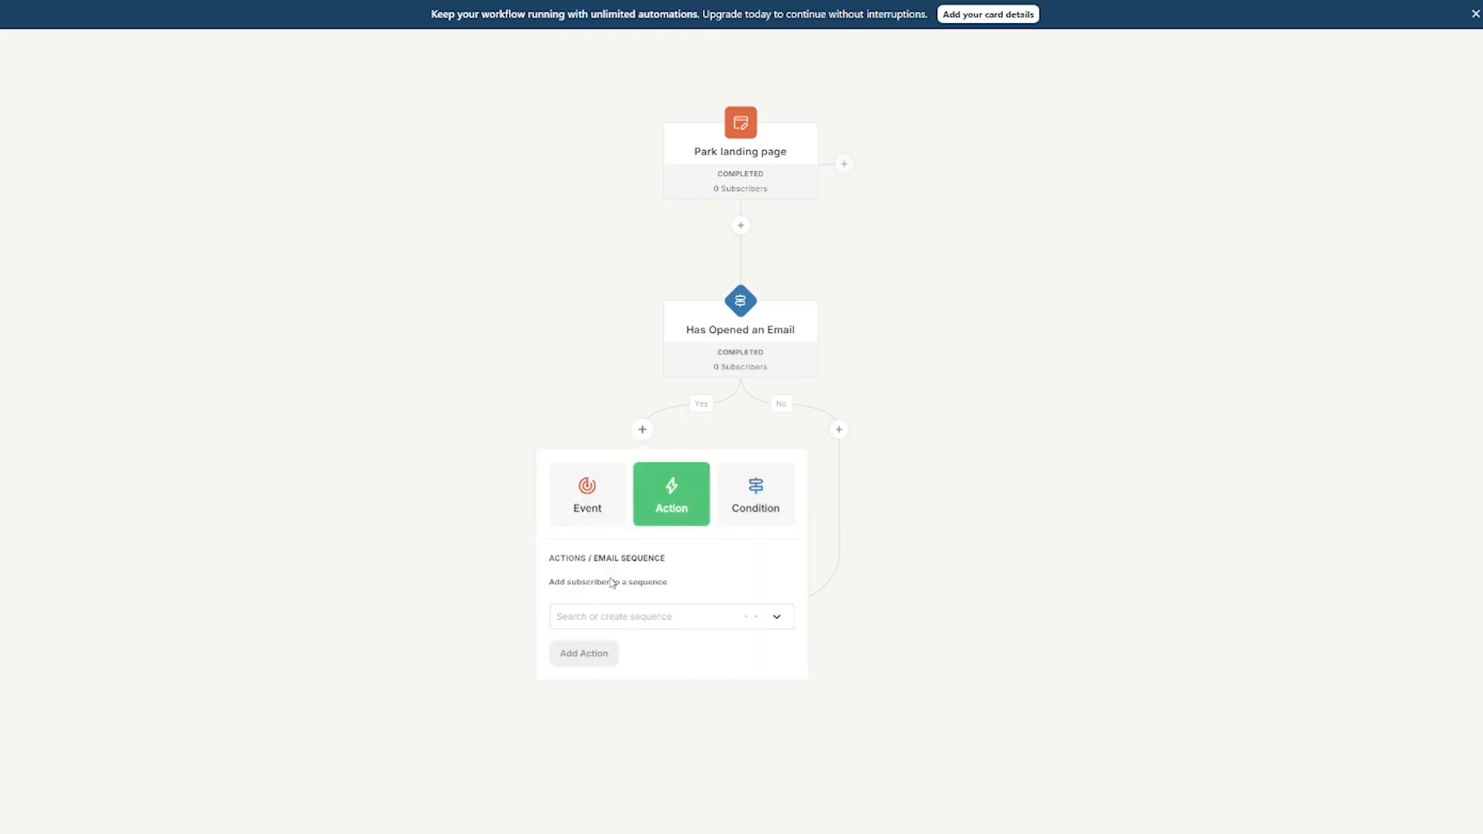
{"action": "left_click", "coordinate": [622, 618]}
{"action": "left_click", "coordinate": [643, 616]}
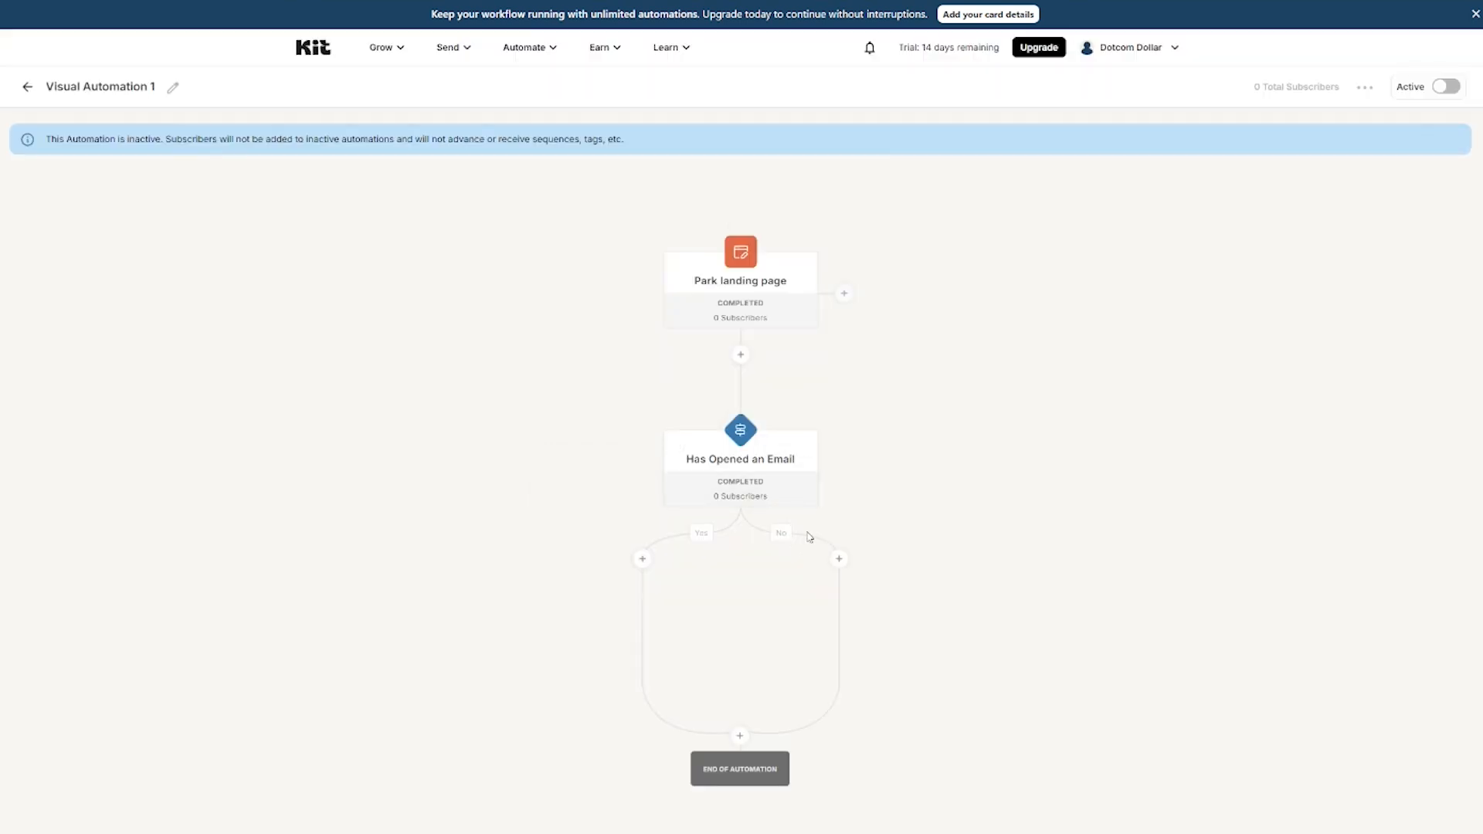
{"action": "left_click", "coordinate": [838, 559]}
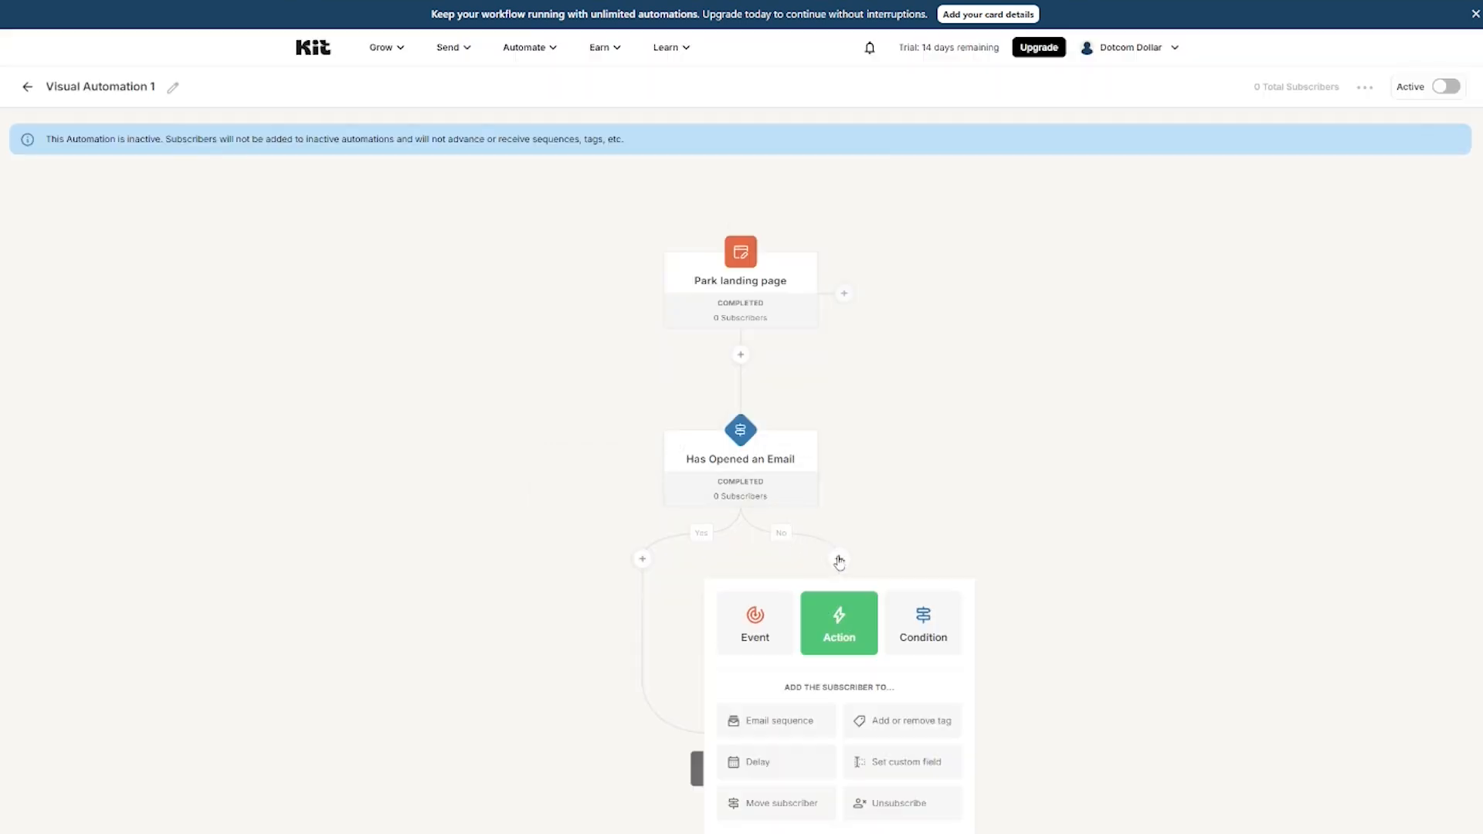
{"action": "left_click", "coordinate": [776, 724]}
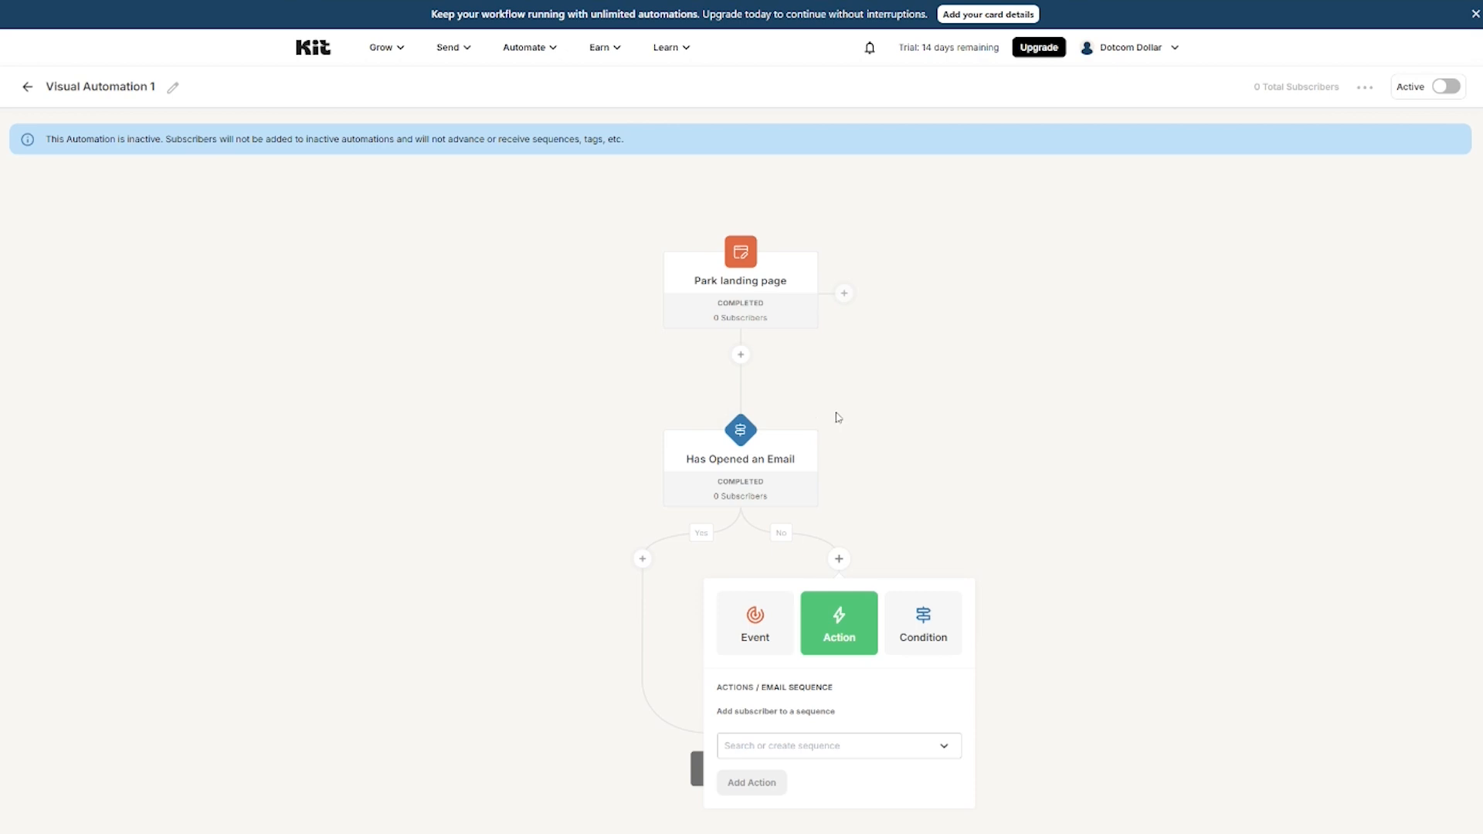
{"action": "left_click", "coordinate": [642, 558]}
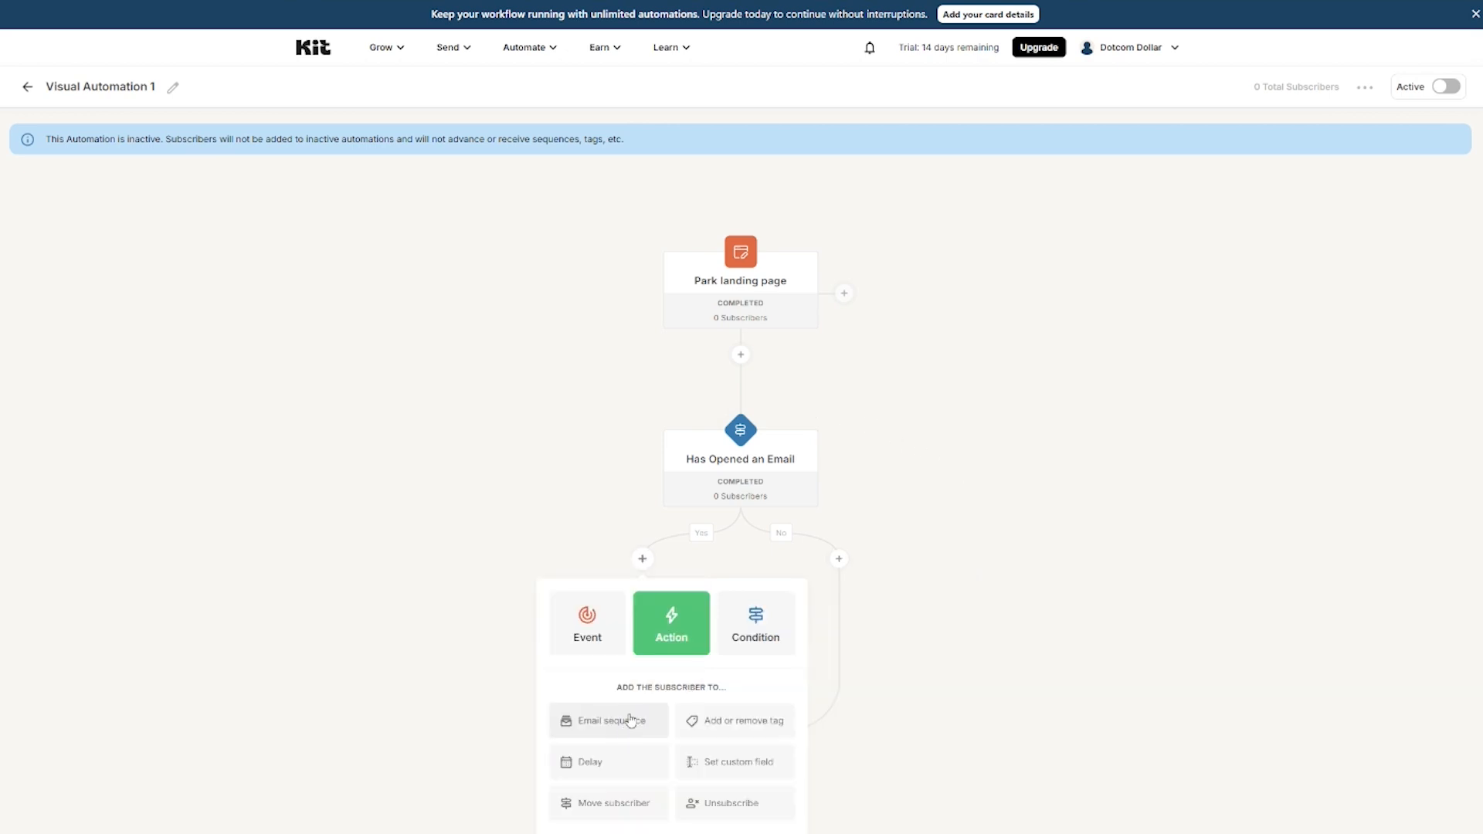
{"action": "left_click", "coordinate": [516, 333]}
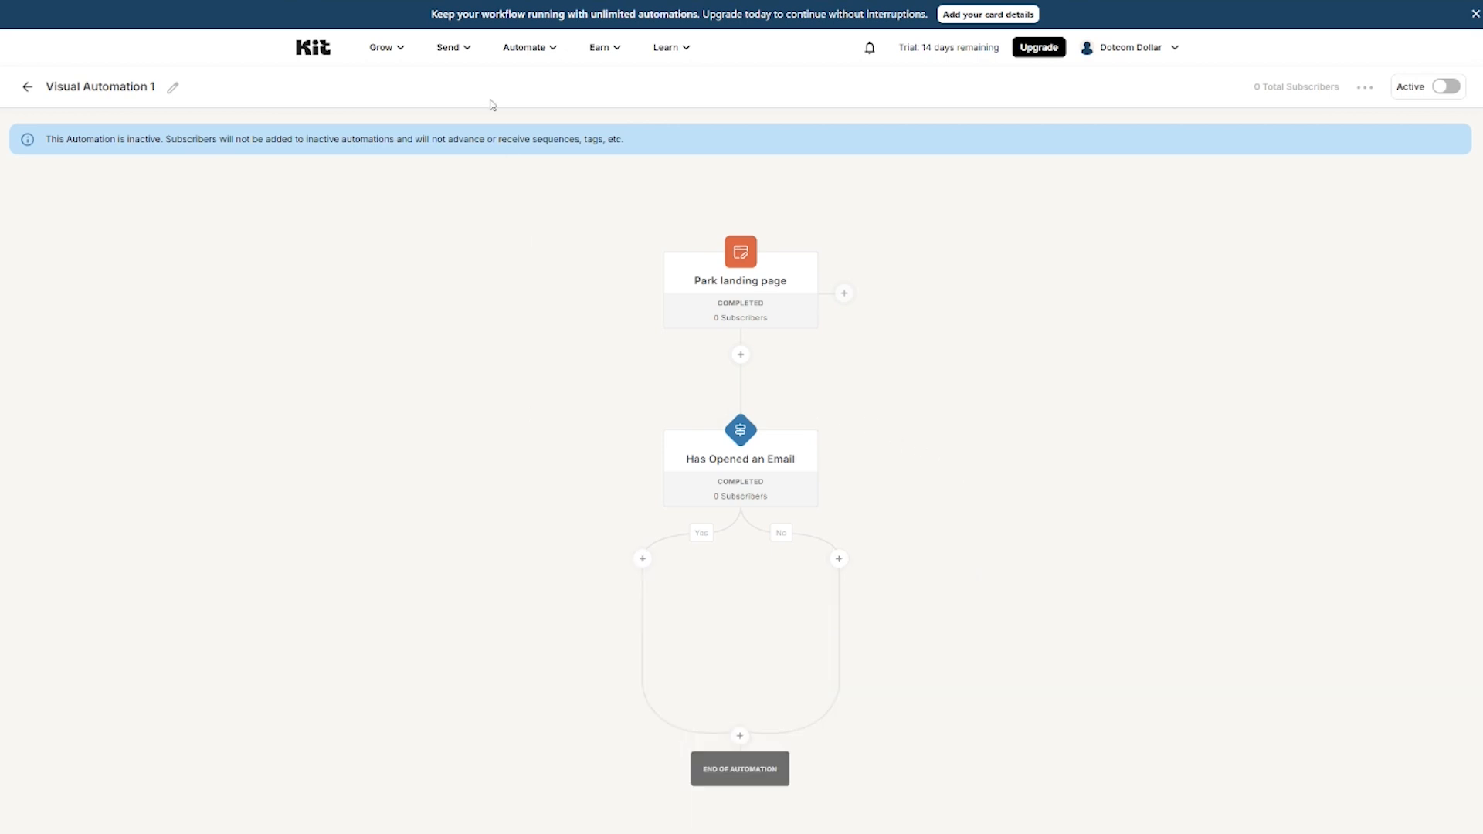
Step: Create a new email sequence from the Story template and add two more draft emails
{"action": "left_click", "coordinate": [453, 52]}
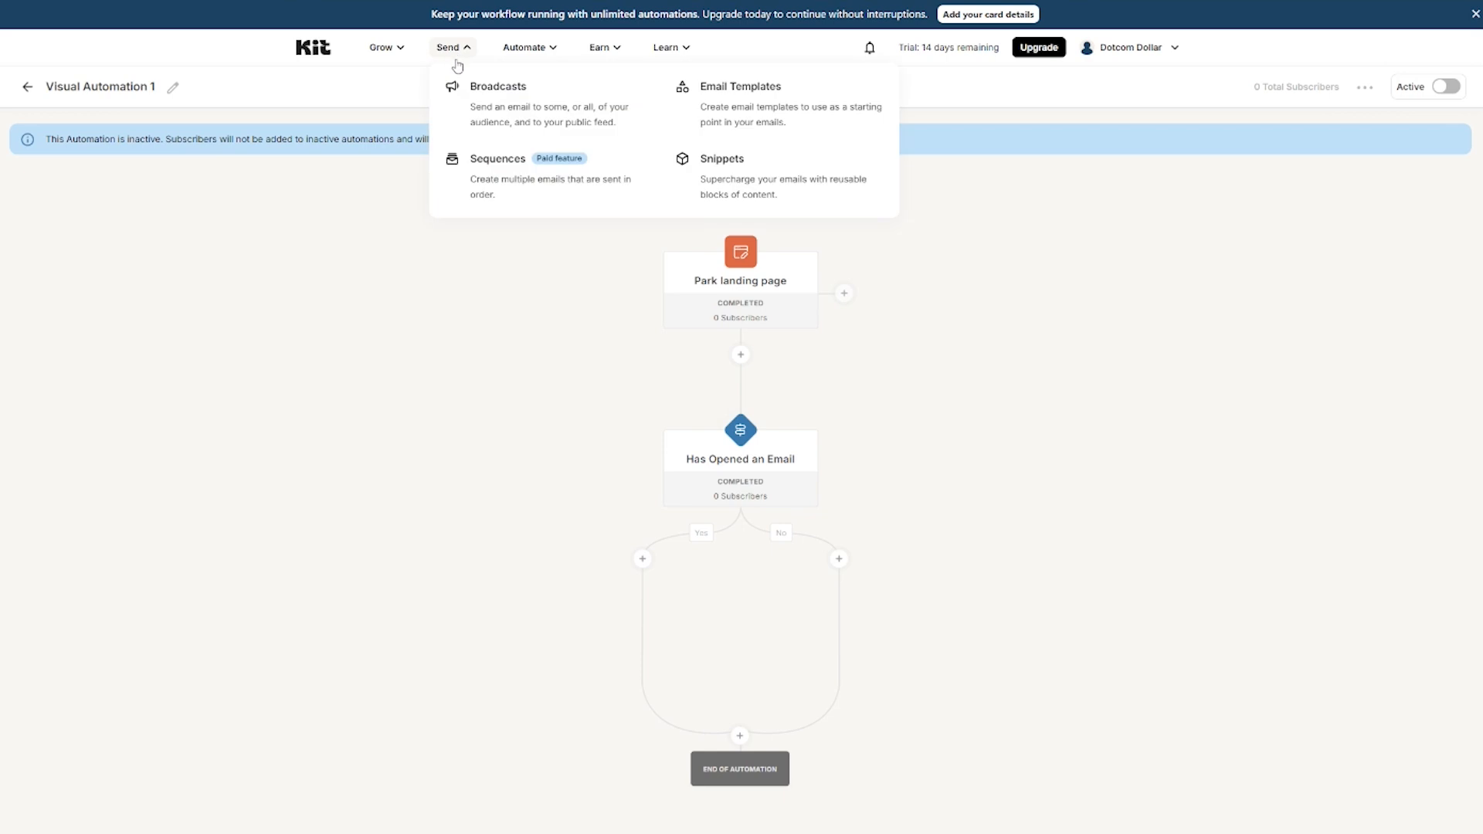
{"action": "left_click", "coordinate": [498, 190]}
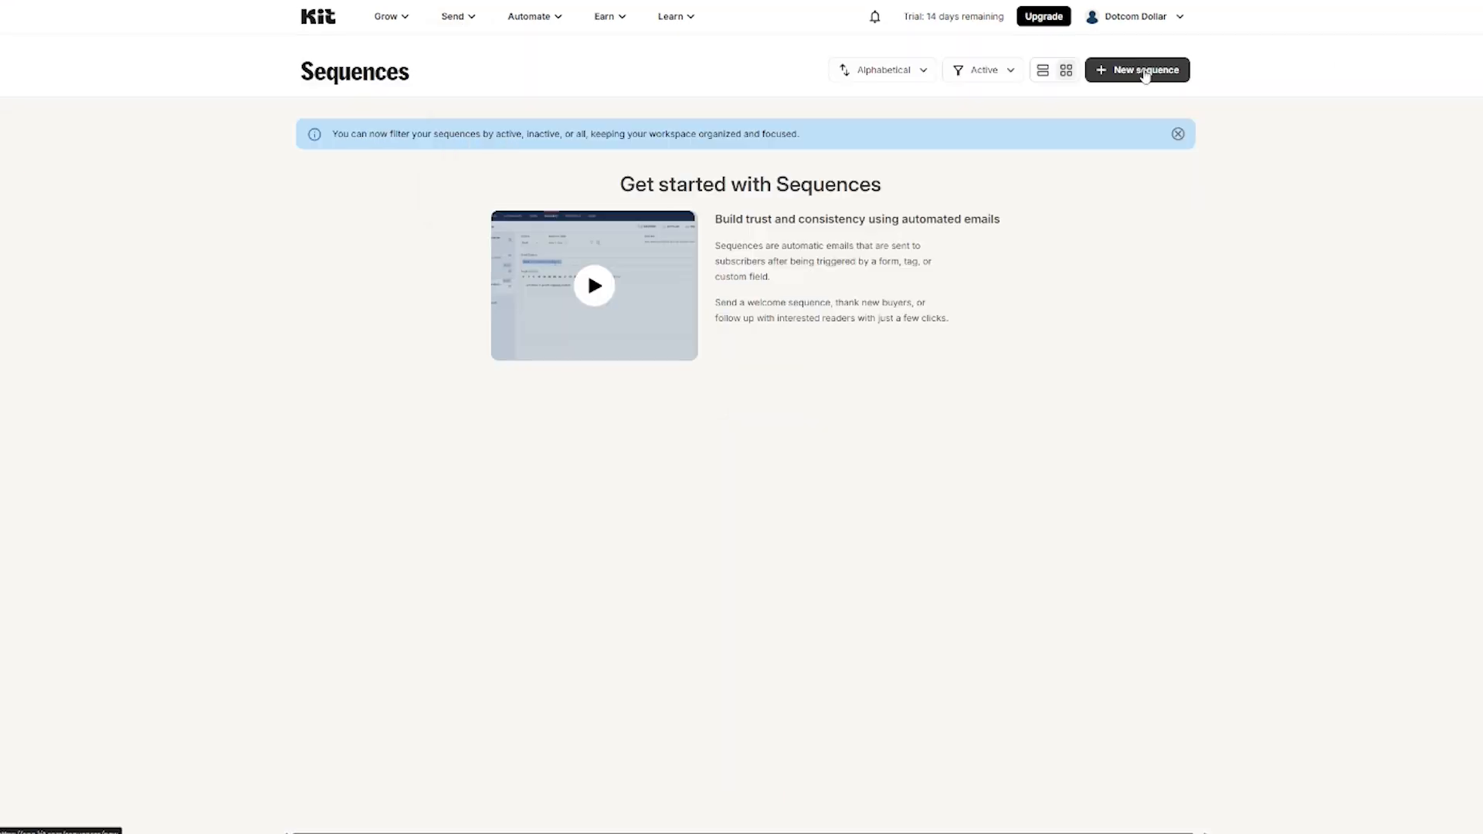
{"action": "left_click", "coordinate": [1144, 71]}
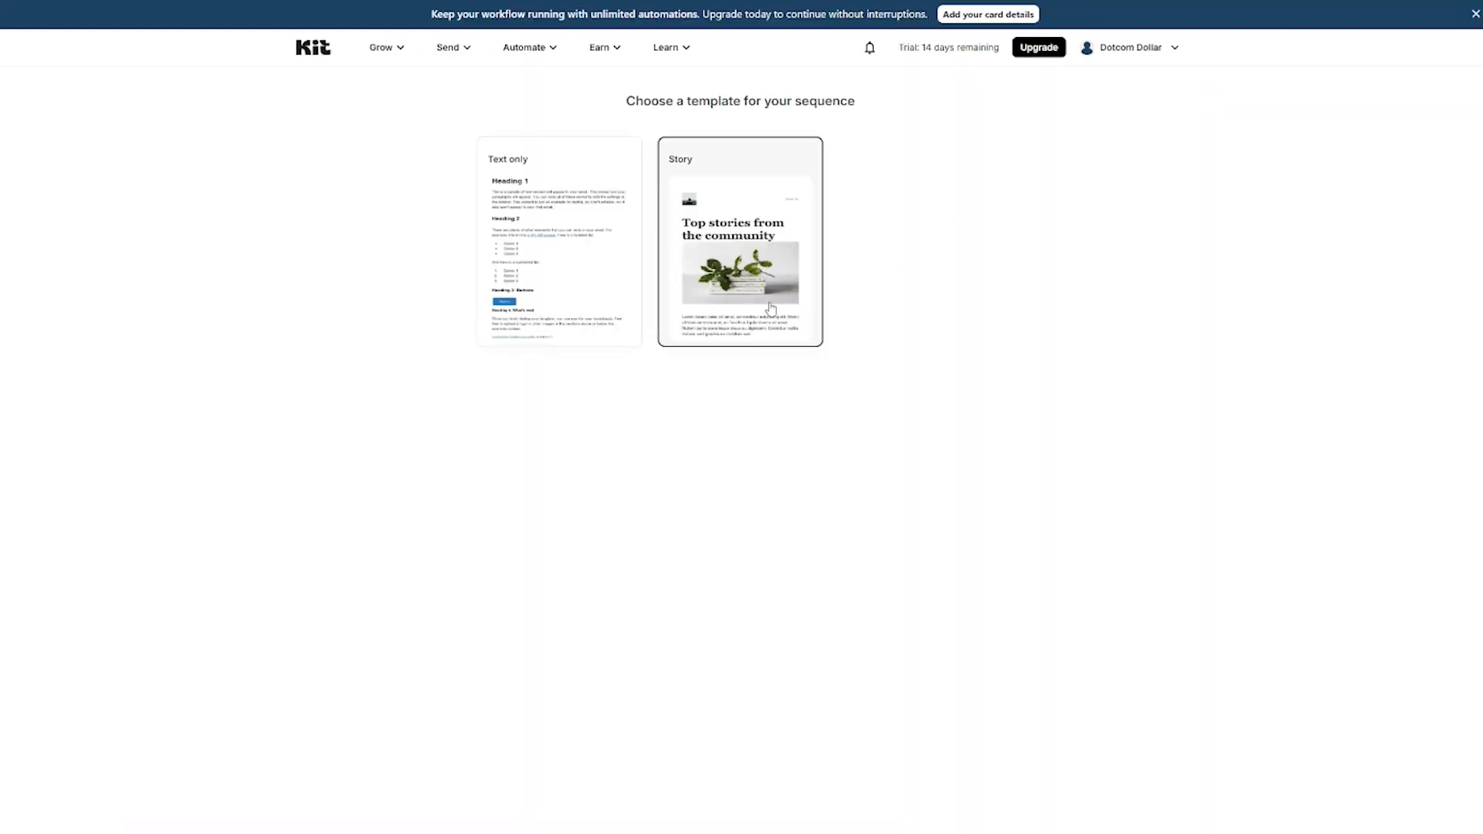
{"action": "left_click", "coordinate": [783, 284]}
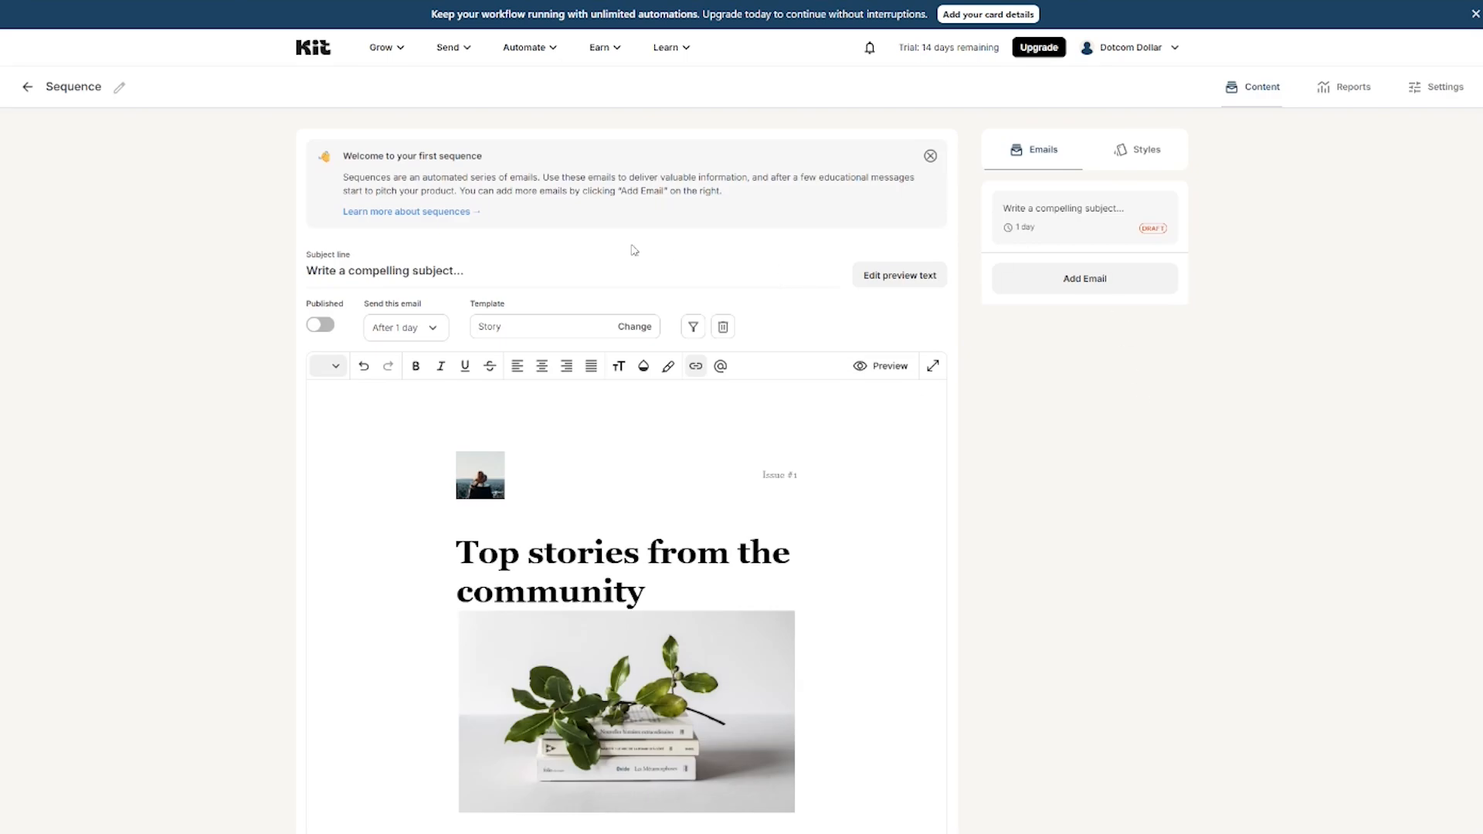
{"action": "left_click", "coordinate": [1103, 290]}
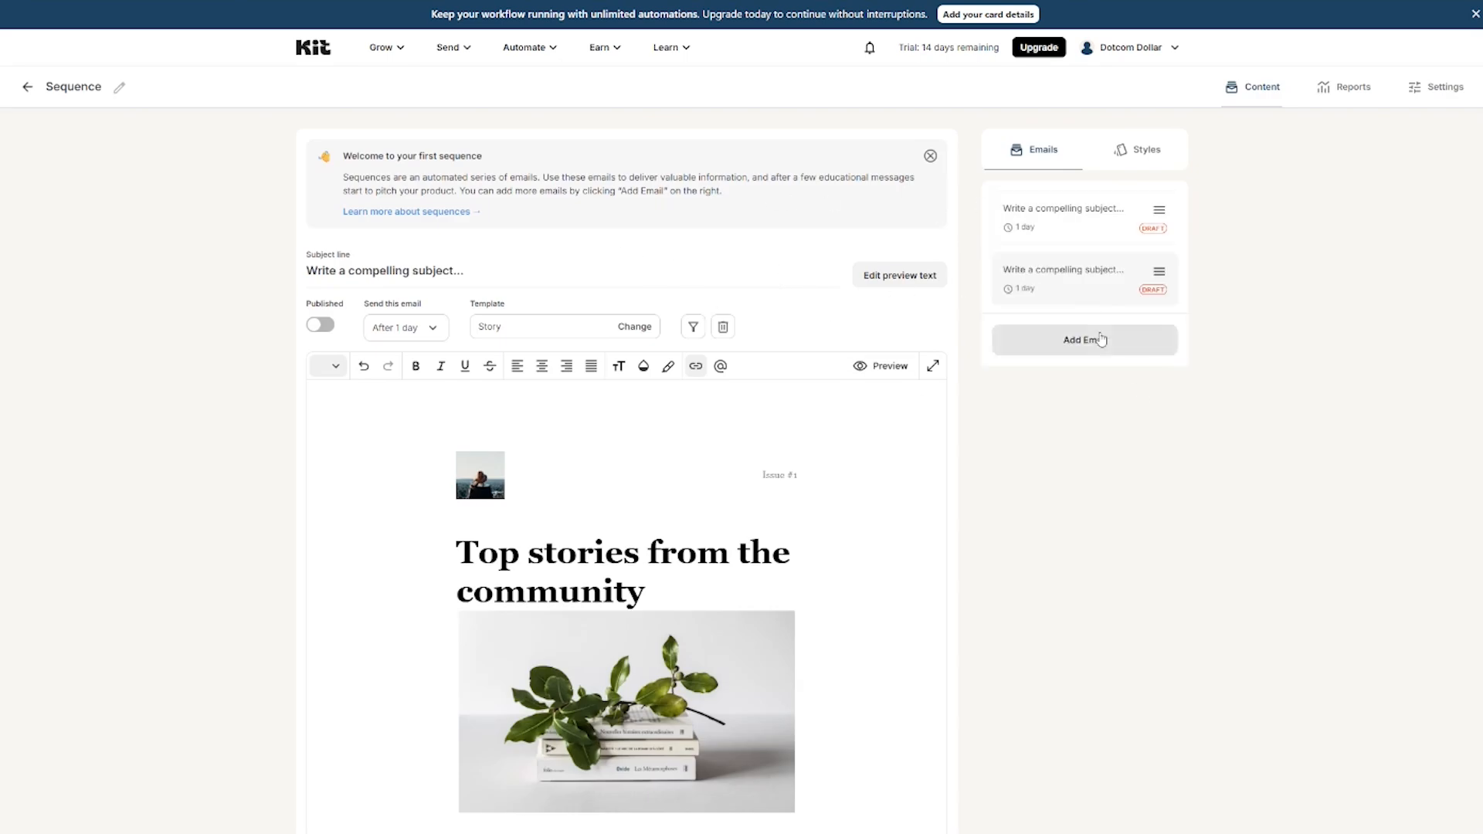
{"action": "left_click", "coordinate": [1100, 344]}
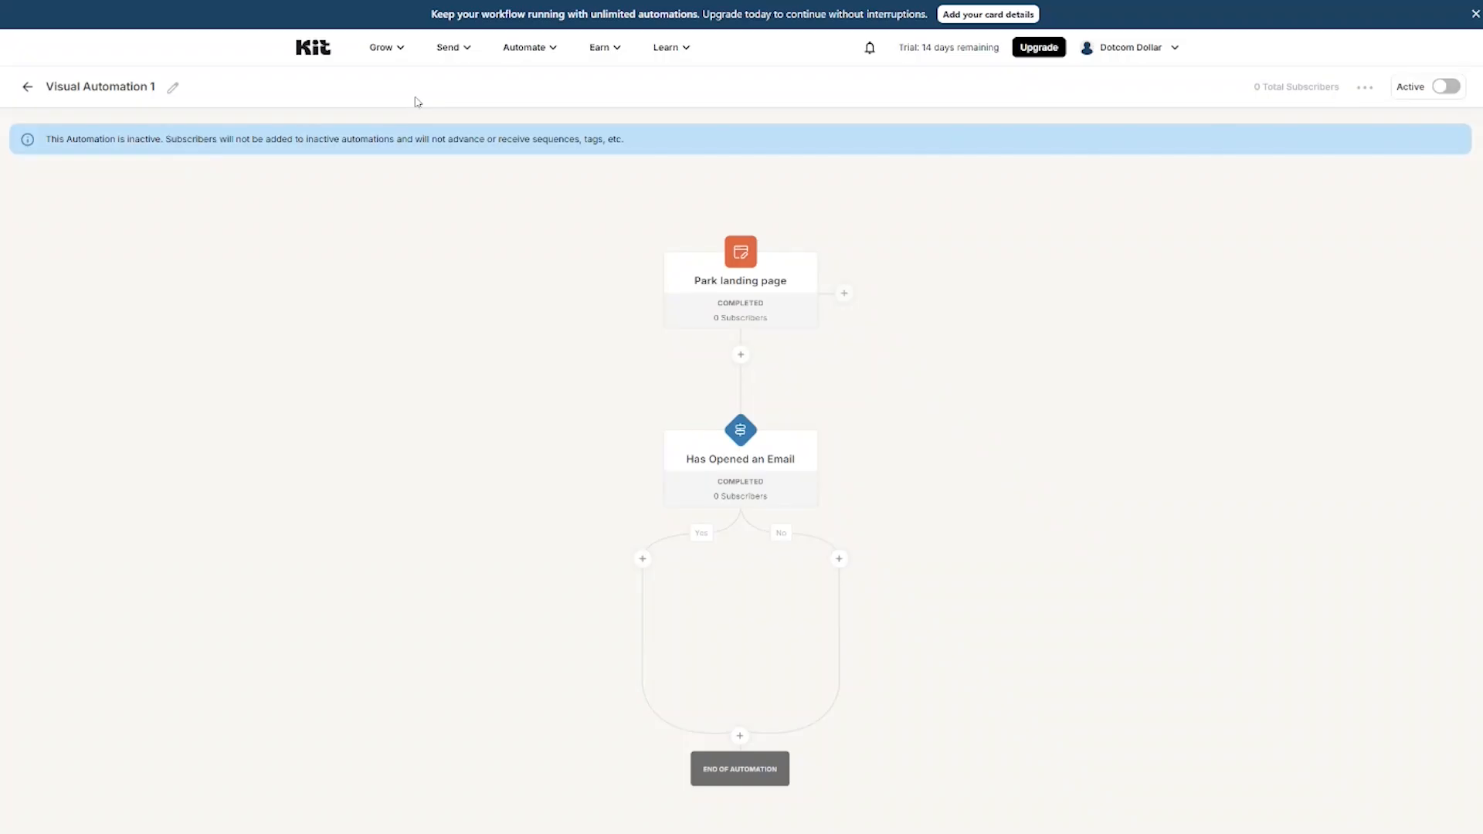
{"action": "left_click", "coordinate": [404, 51]}
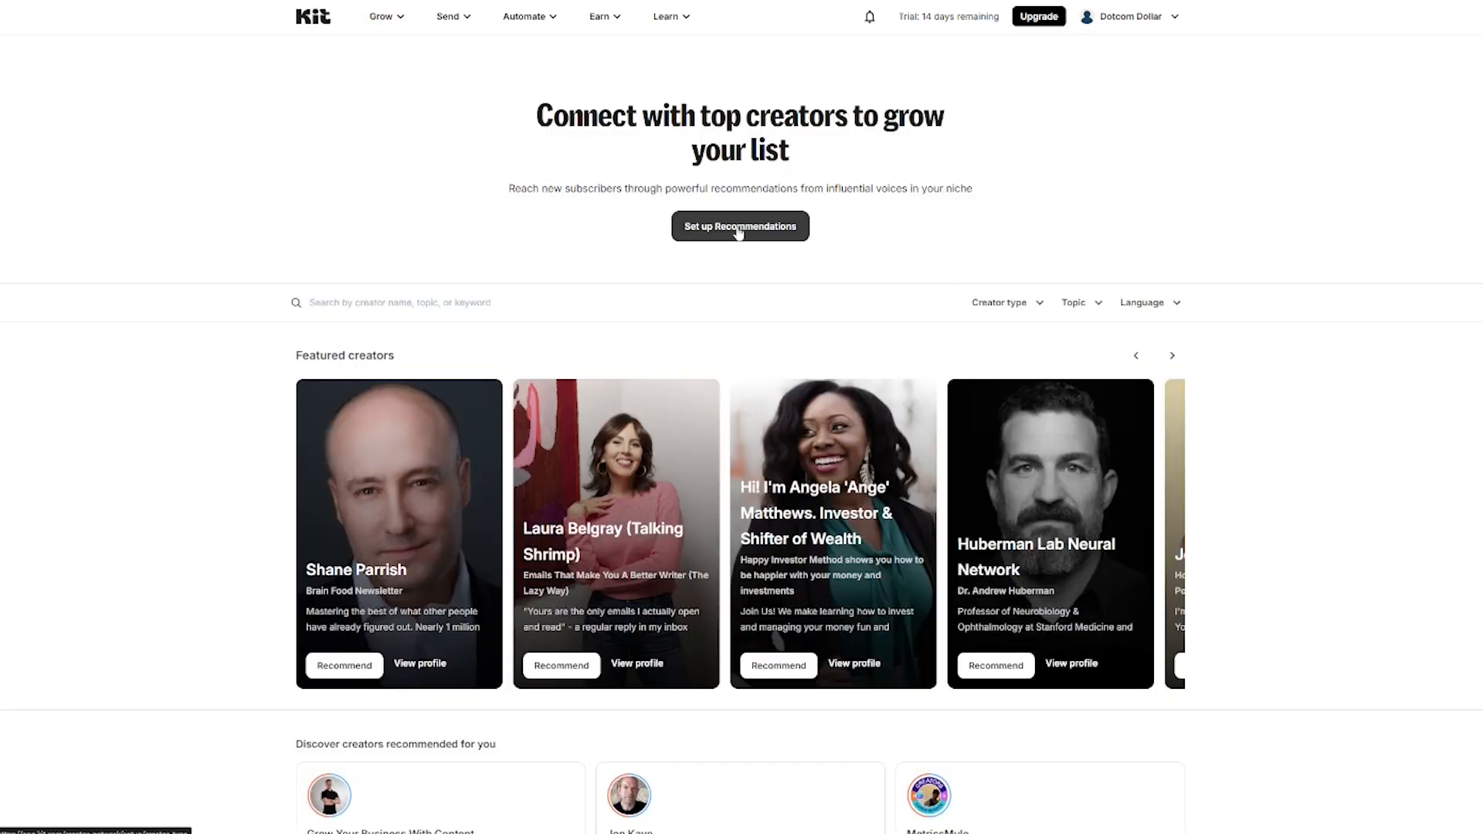
Step: Start Recommendations setup, confirm creator types, and pick topics Content Creation, Business & Entrepreneurship and Education
{"action": "left_click", "coordinate": [739, 228]}
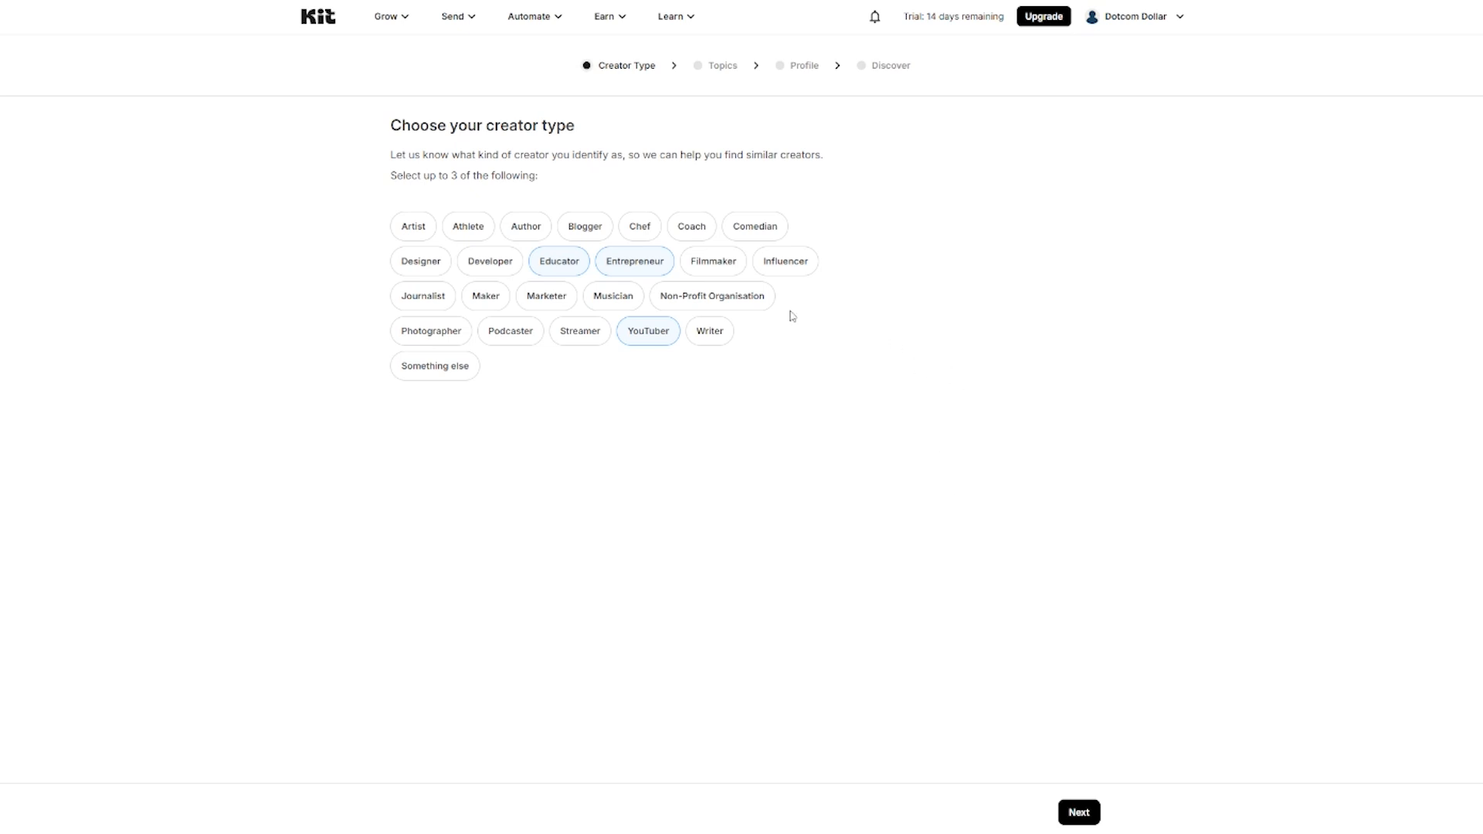
{"action": "left_click", "coordinate": [1081, 815]}
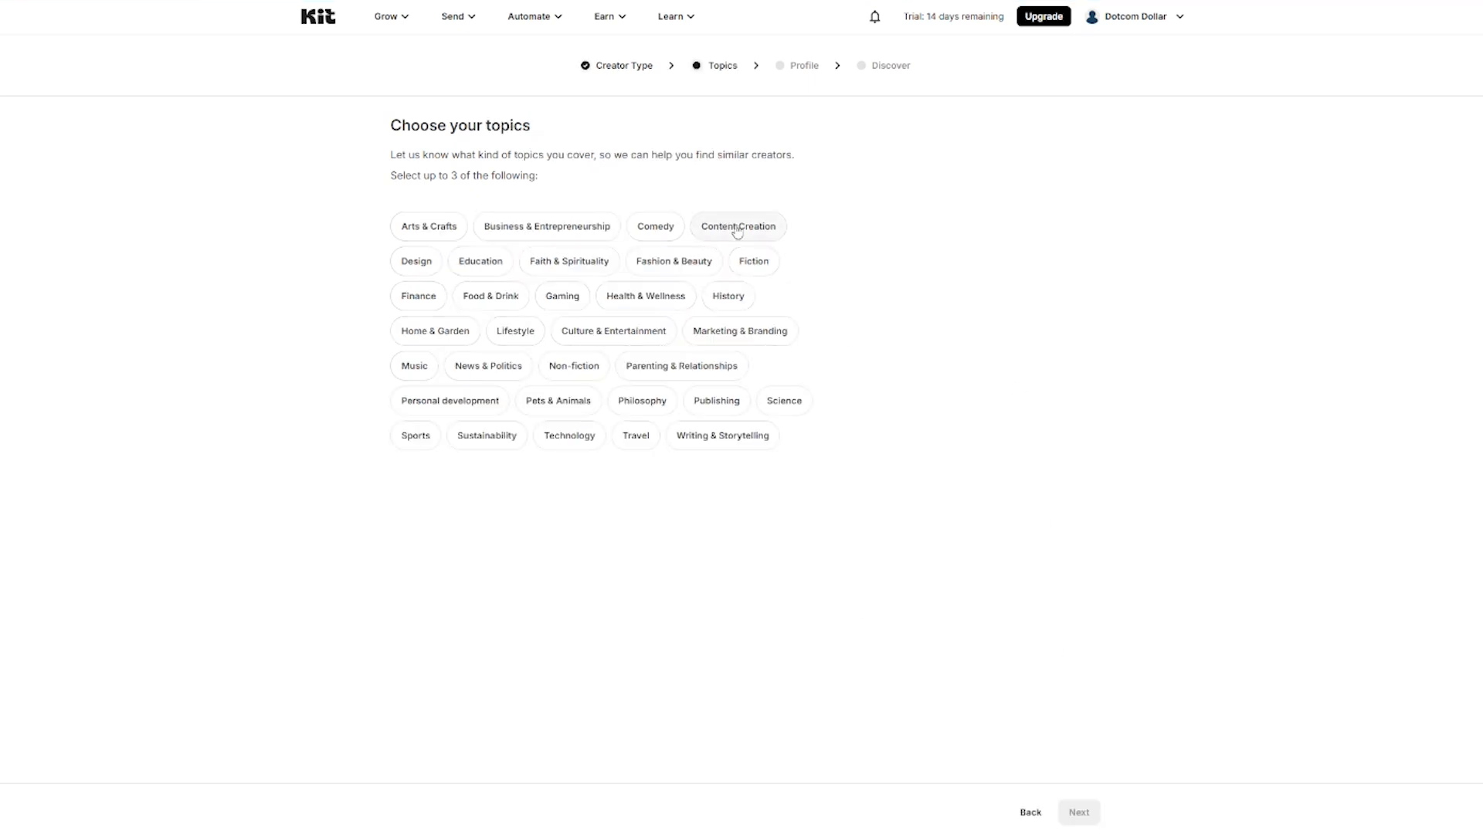
{"action": "left_click", "coordinate": [737, 231]}
{"action": "left_click", "coordinate": [546, 229]}
{"action": "left_click", "coordinate": [456, 264]}
{"action": "left_click", "coordinate": [1085, 809]}
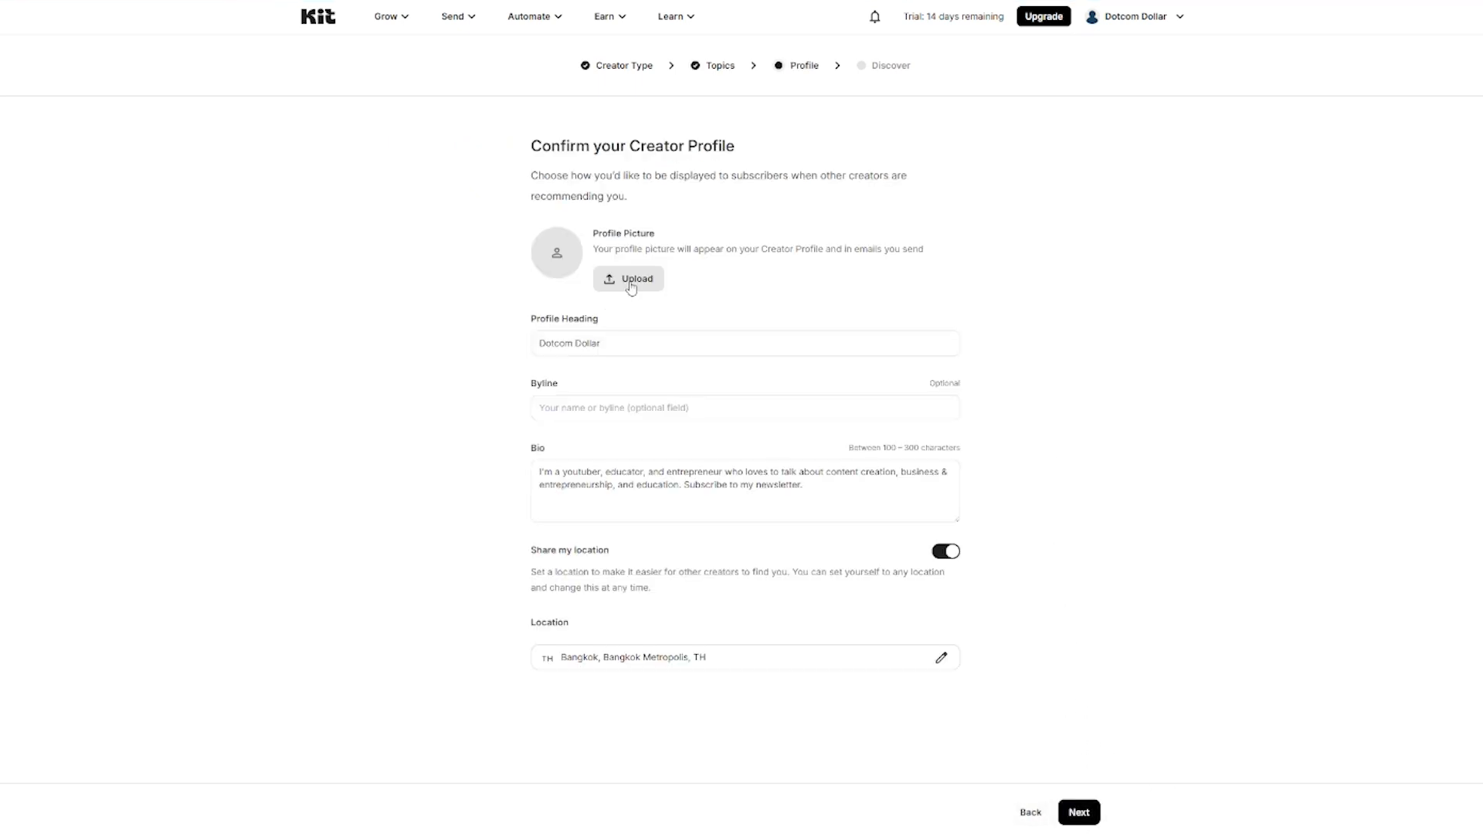
Step: Add a profile photo, put the creator's name in the profile heading, and turn off location sharing
{"action": "left_click", "coordinate": [631, 280]}
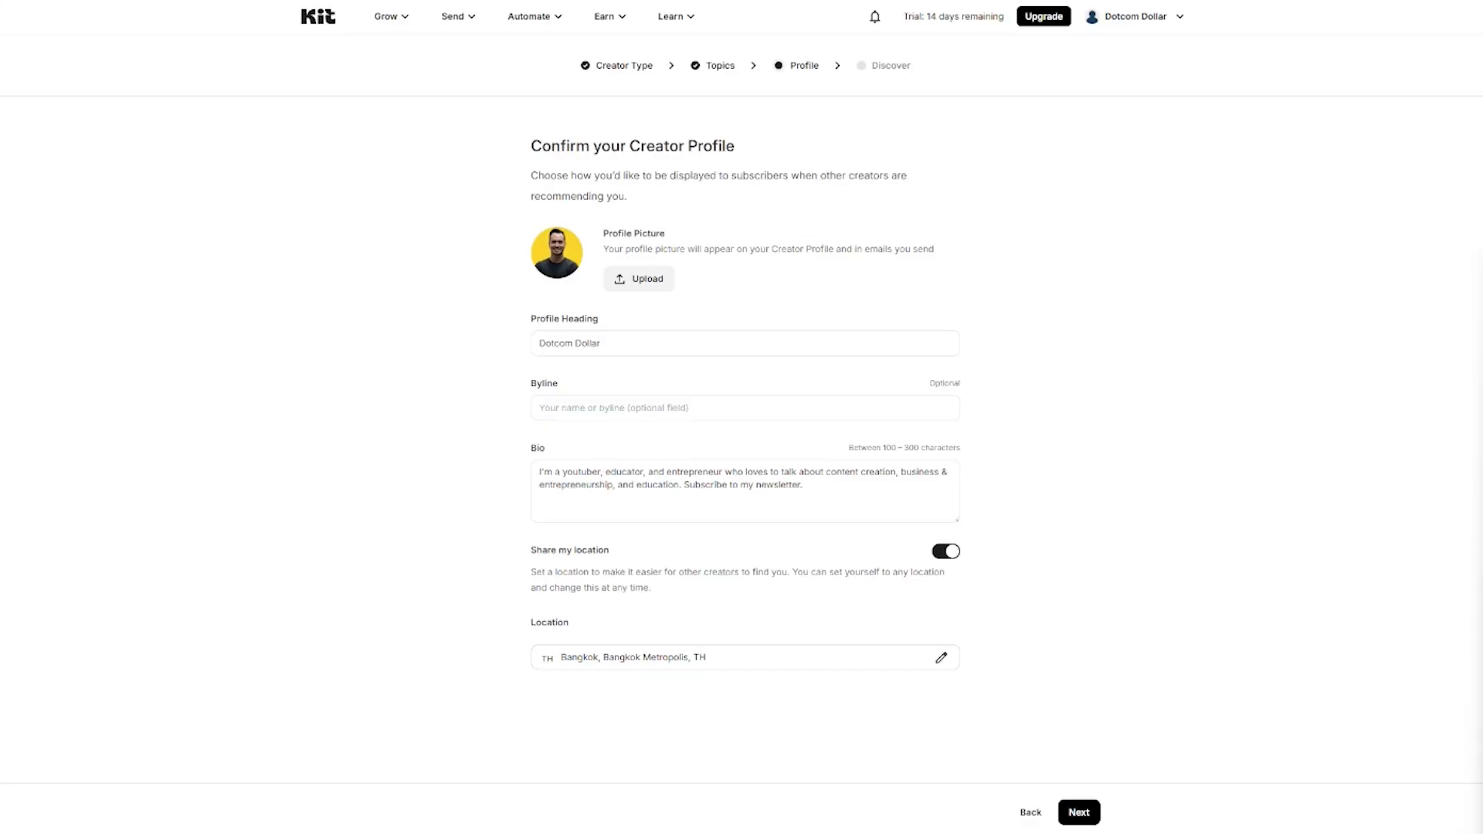
{"action": "type", "text": "Allan Borch -Dotcom Dollar"}
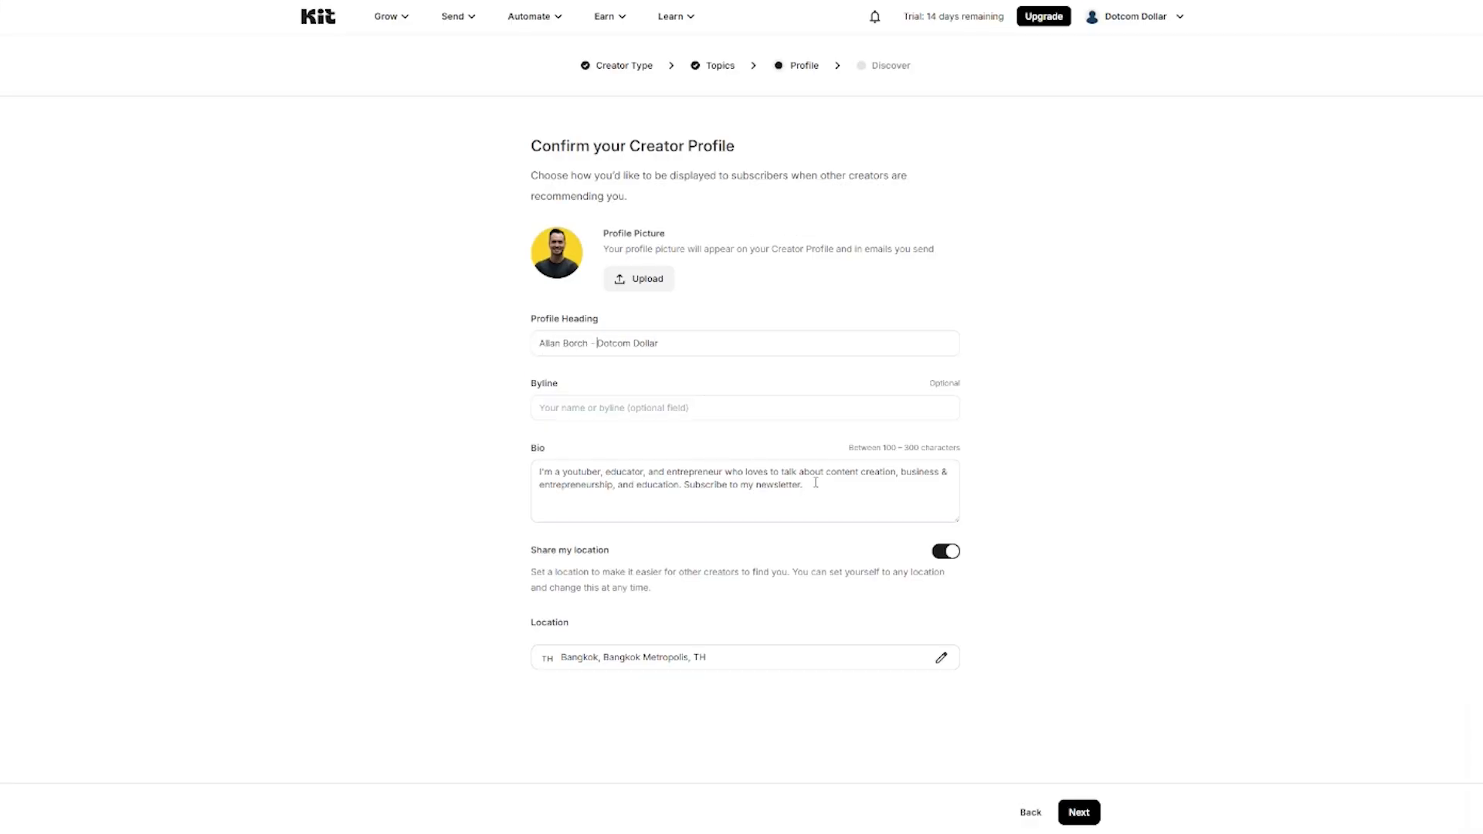
{"action": "left_click_drag", "start_coordinate": [815, 482], "coordinate": [536, 453]}
{"action": "left_click", "coordinate": [473, 430]}
{"action": "left_click", "coordinate": [944, 551]}
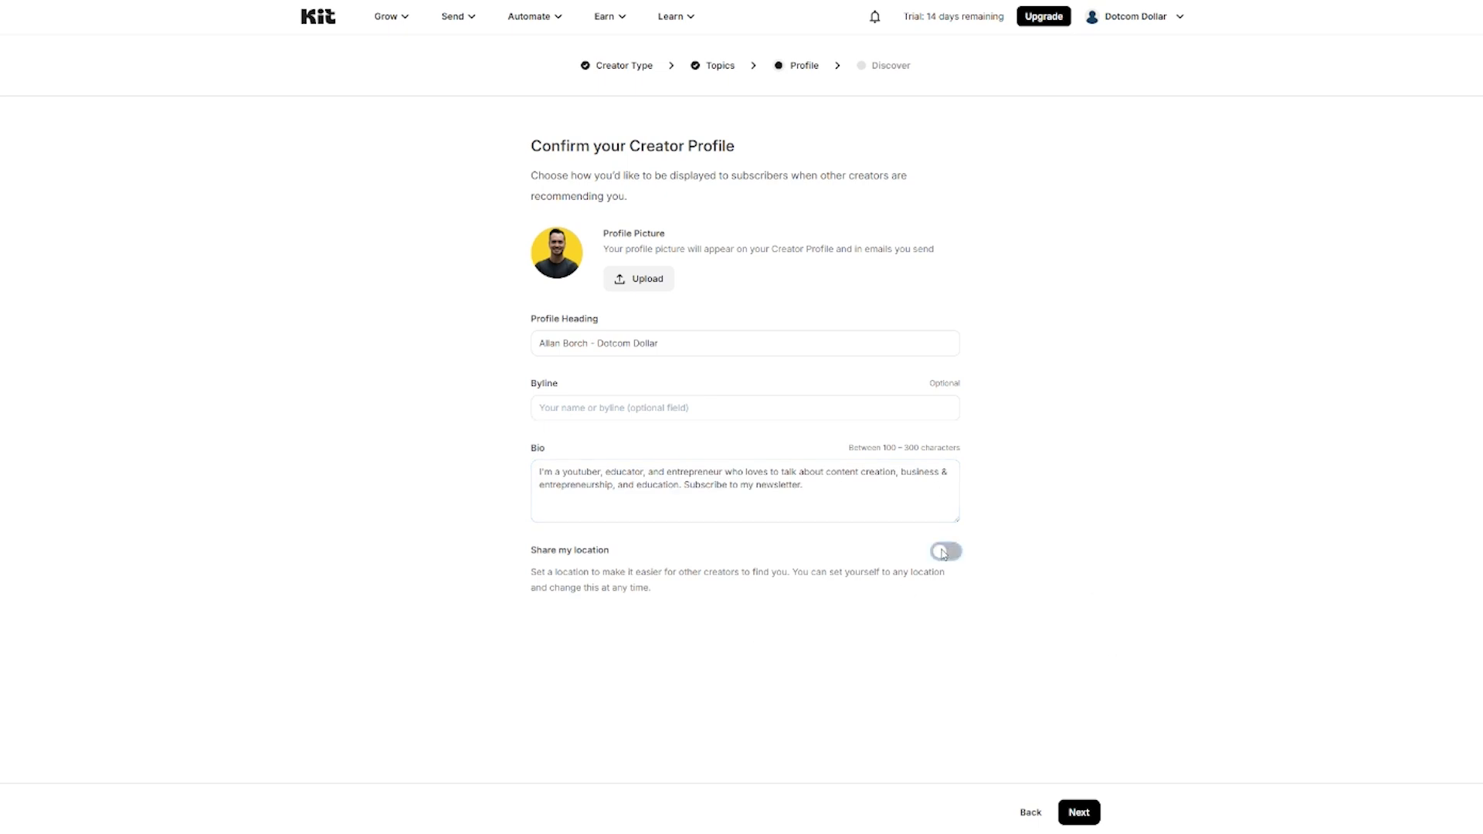
{"action": "left_click", "coordinate": [1079, 811]}
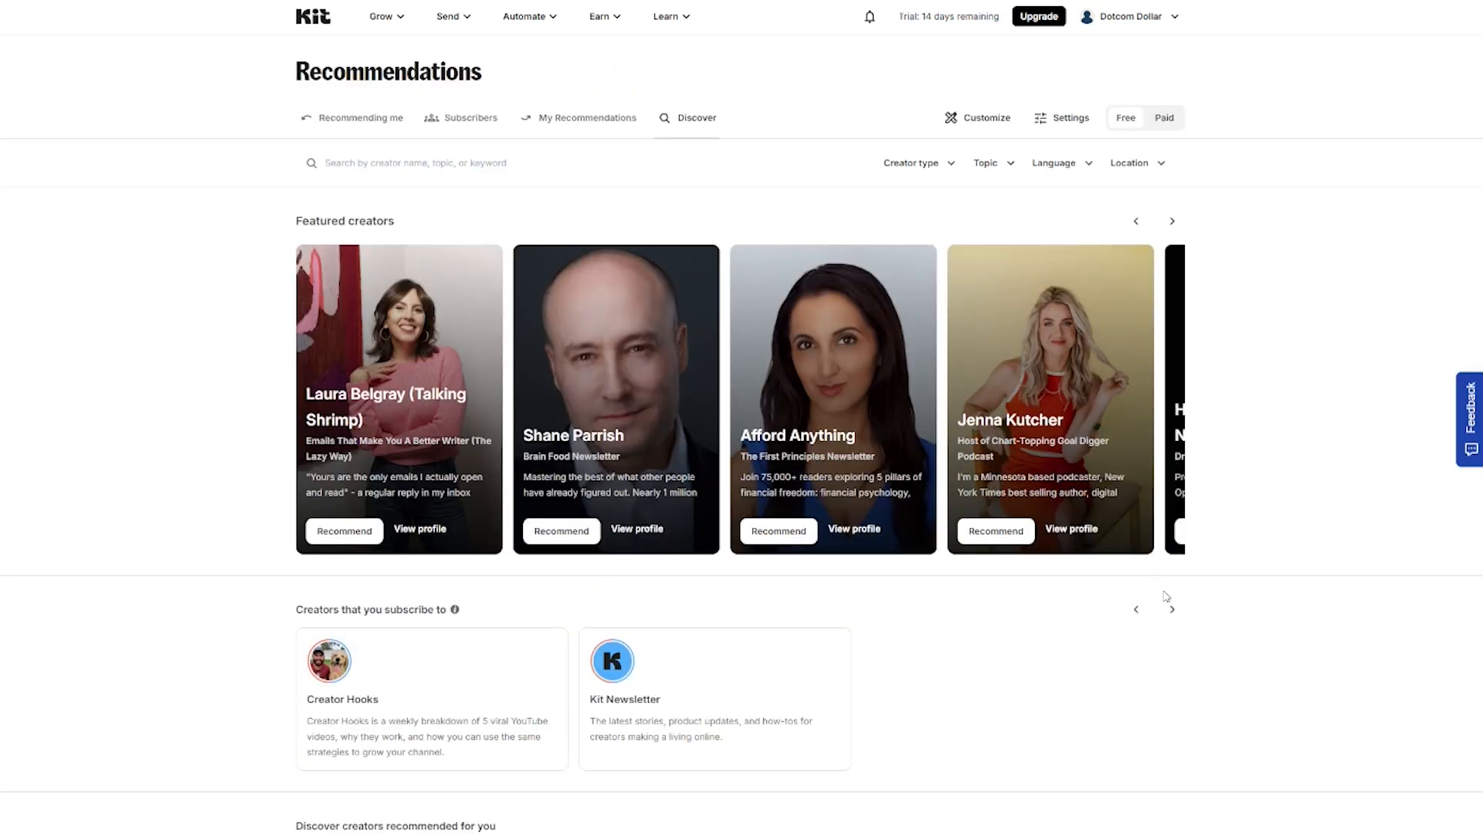
Step: Recommend the Creator Hooks creator from the Discover list
{"action": "scroll", "coordinate": [1215, 616], "scroll_direction": "down", "scroll_amount": 12}
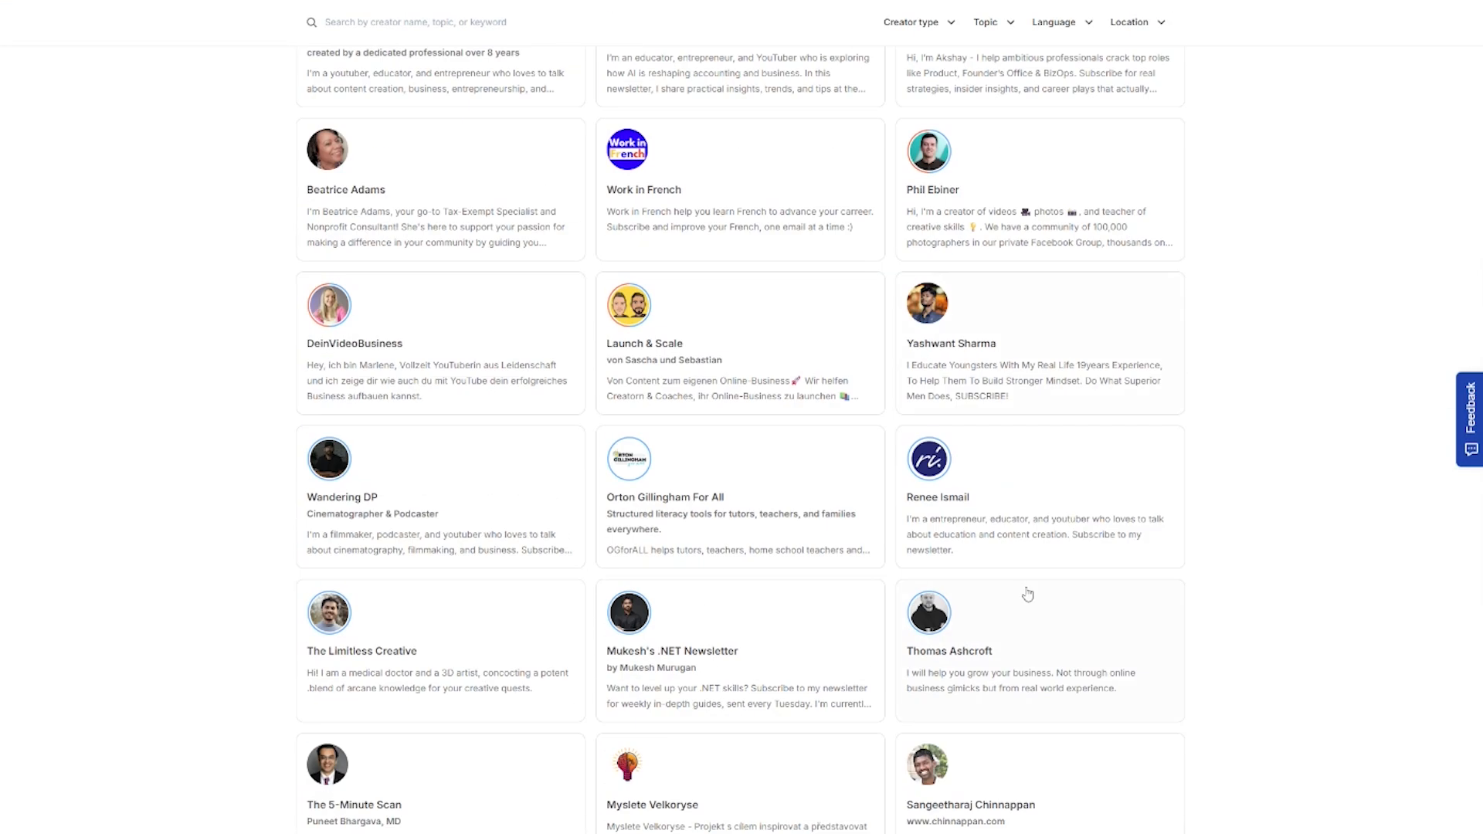
{"action": "scroll", "coordinate": [424, 232], "scroll_direction": "up", "scroll_amount": 10}
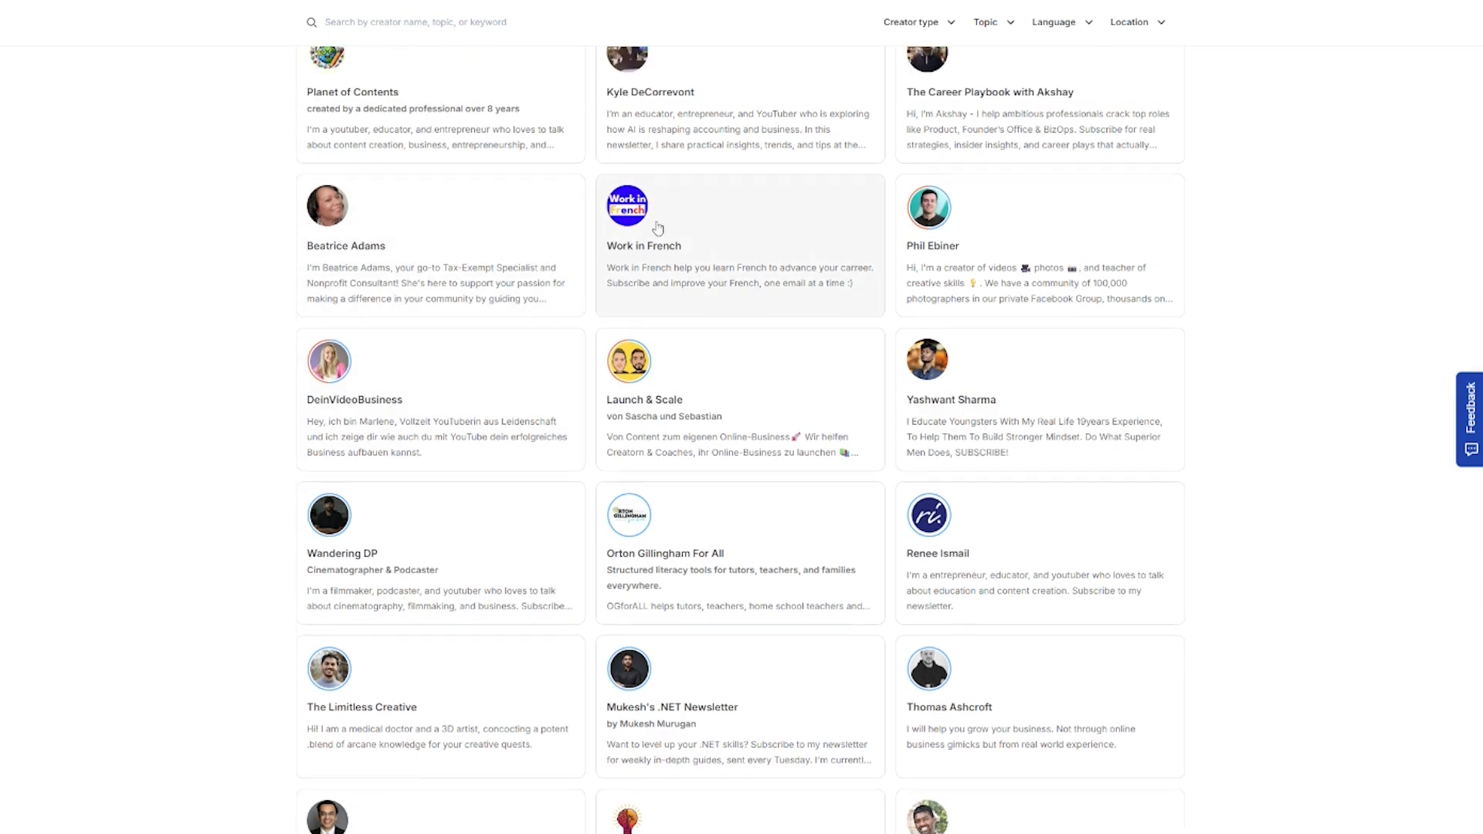
{"action": "left_click", "coordinate": [421, 374]}
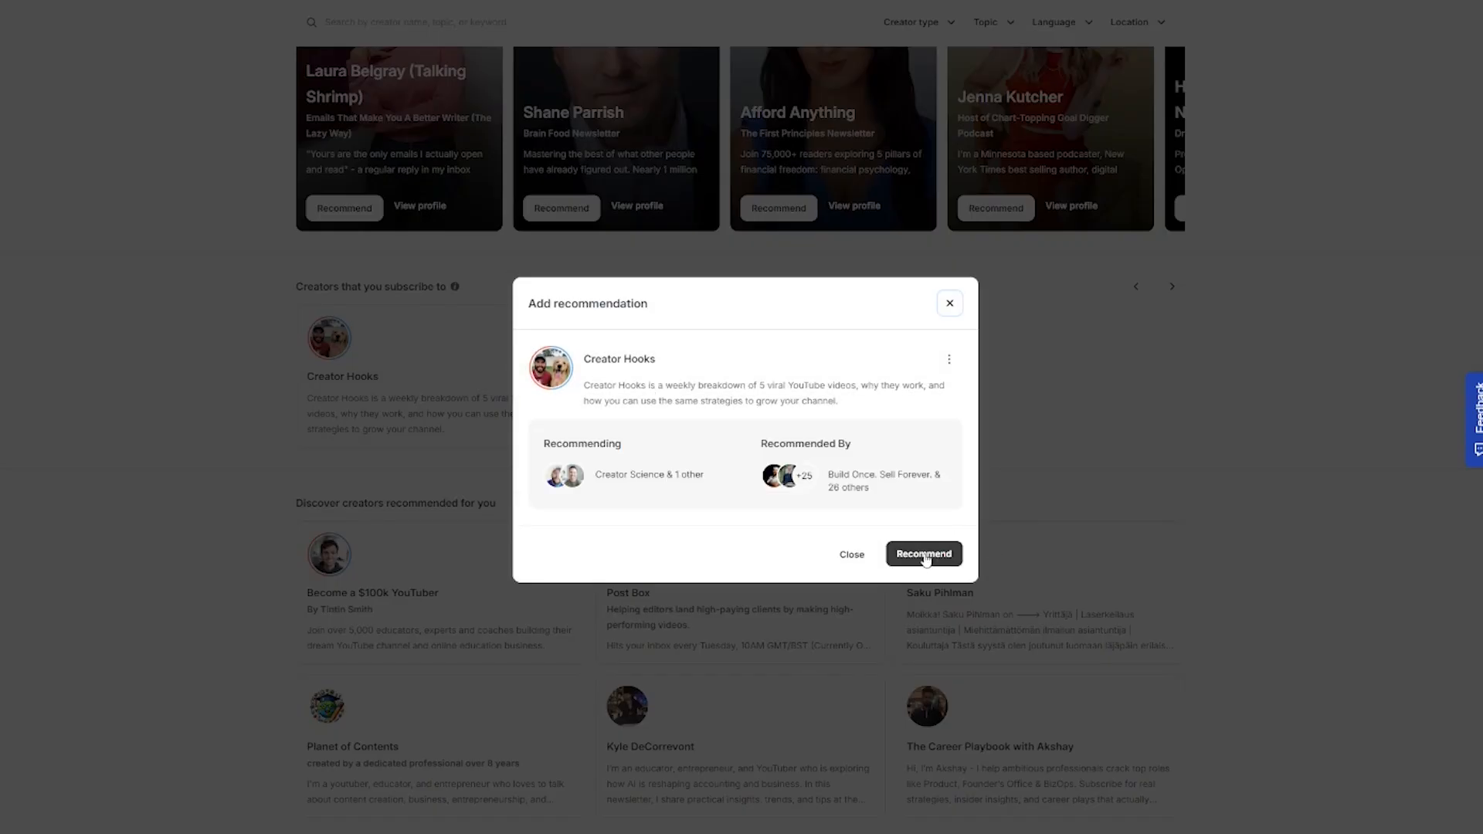
{"action": "left_click", "coordinate": [925, 555]}
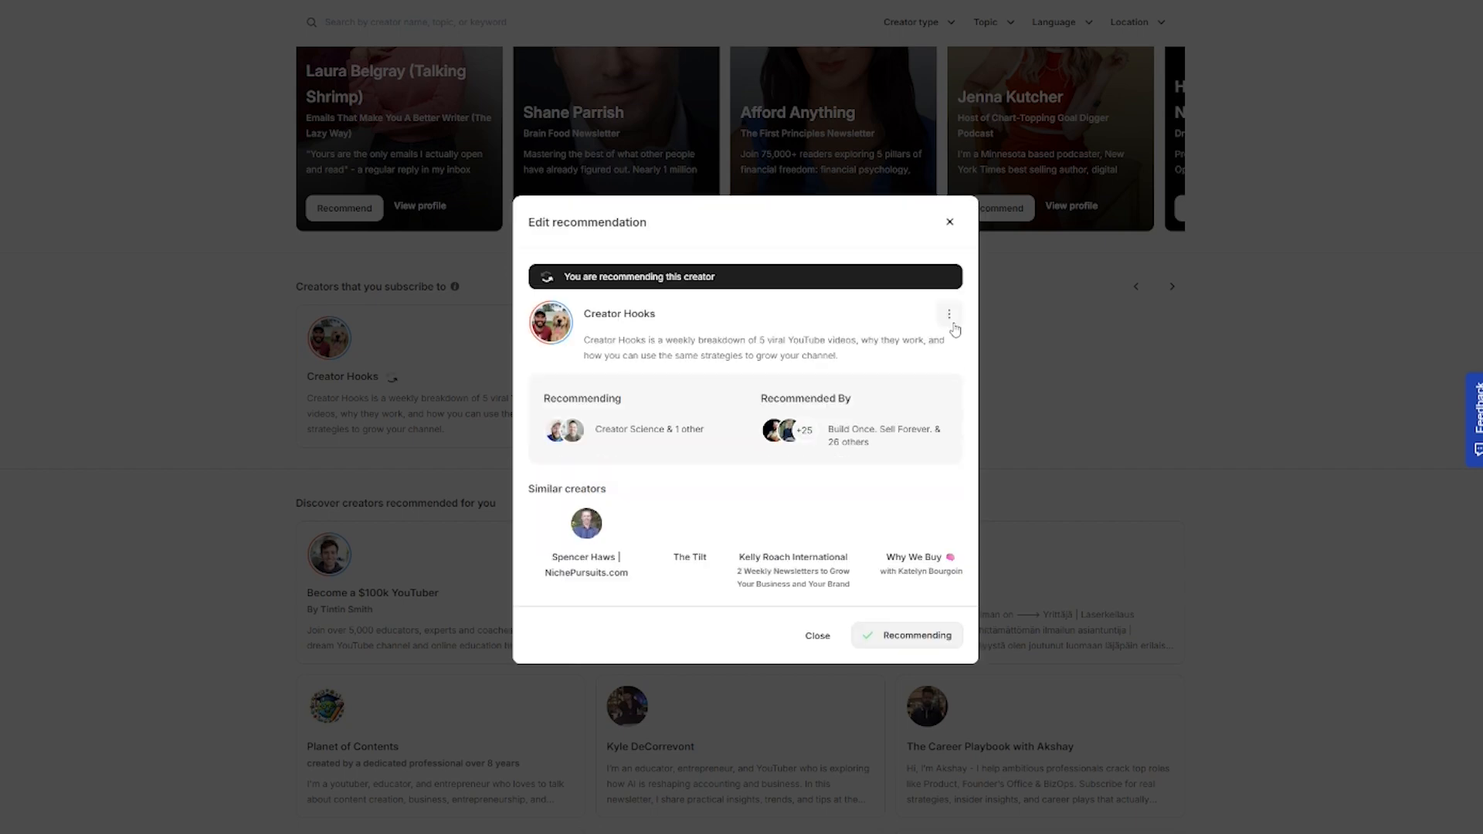
{"action": "left_click", "coordinate": [1118, 460]}
Step: Check the Recommending Me tab, then confirm Creator Hooks shows as Recommending under My Recommendations
{"action": "scroll", "coordinate": [994, 368], "scroll_direction": "up", "scroll_amount": 4}
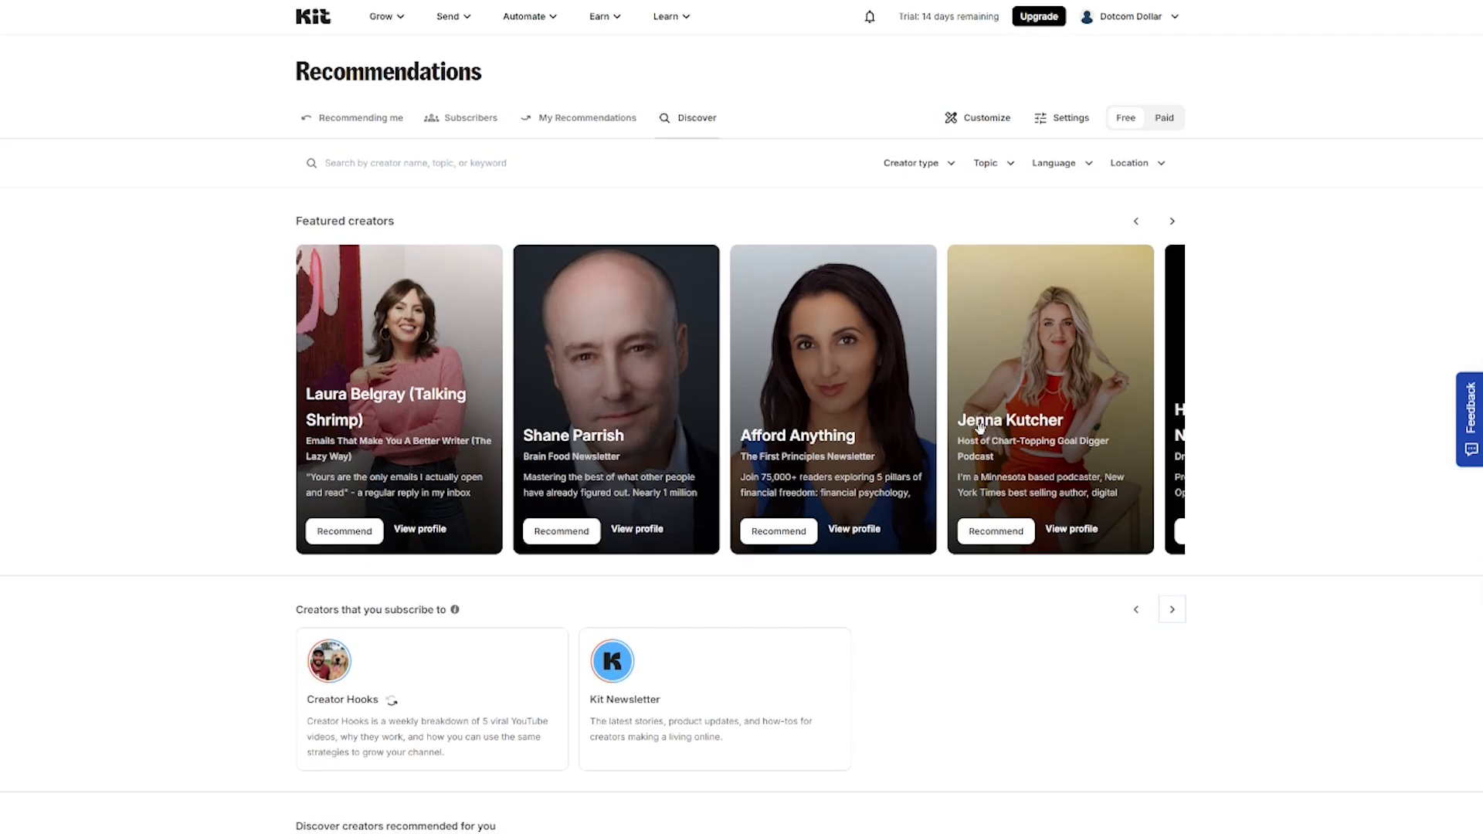
{"action": "left_click", "coordinate": [588, 125]}
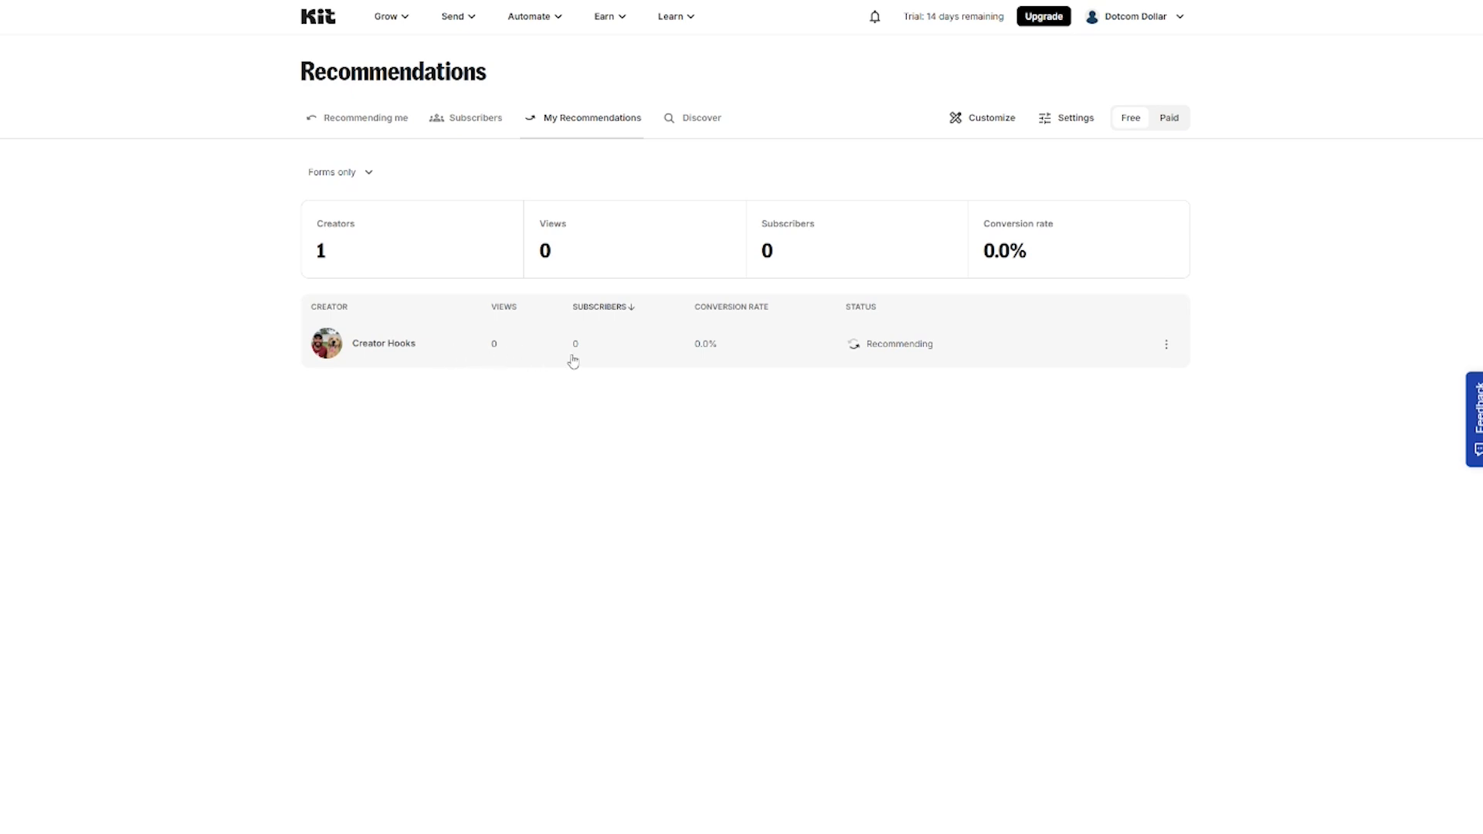
{"action": "left_click", "coordinate": [397, 119]}
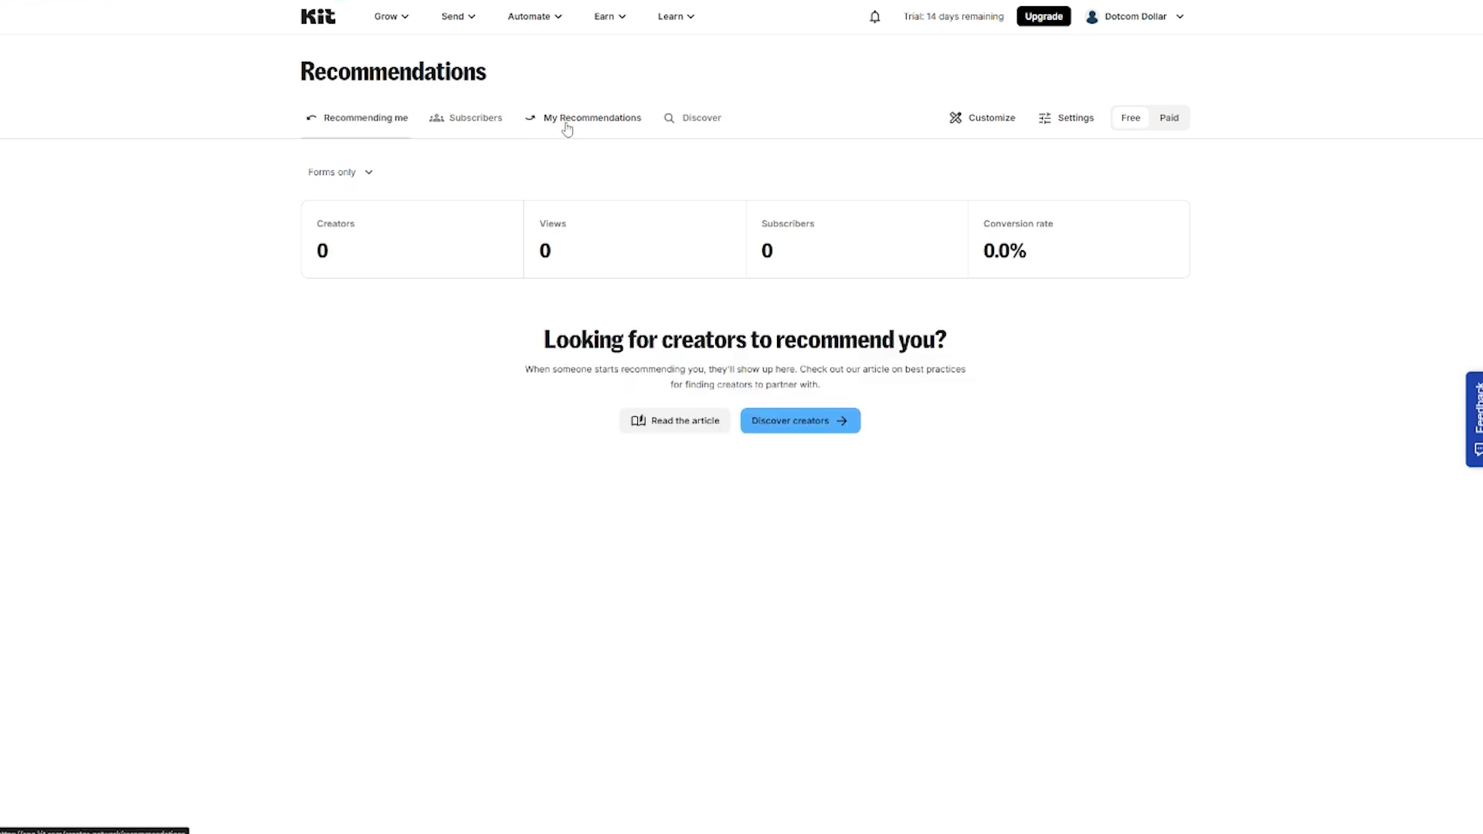
{"action": "left_click", "coordinate": [567, 130]}
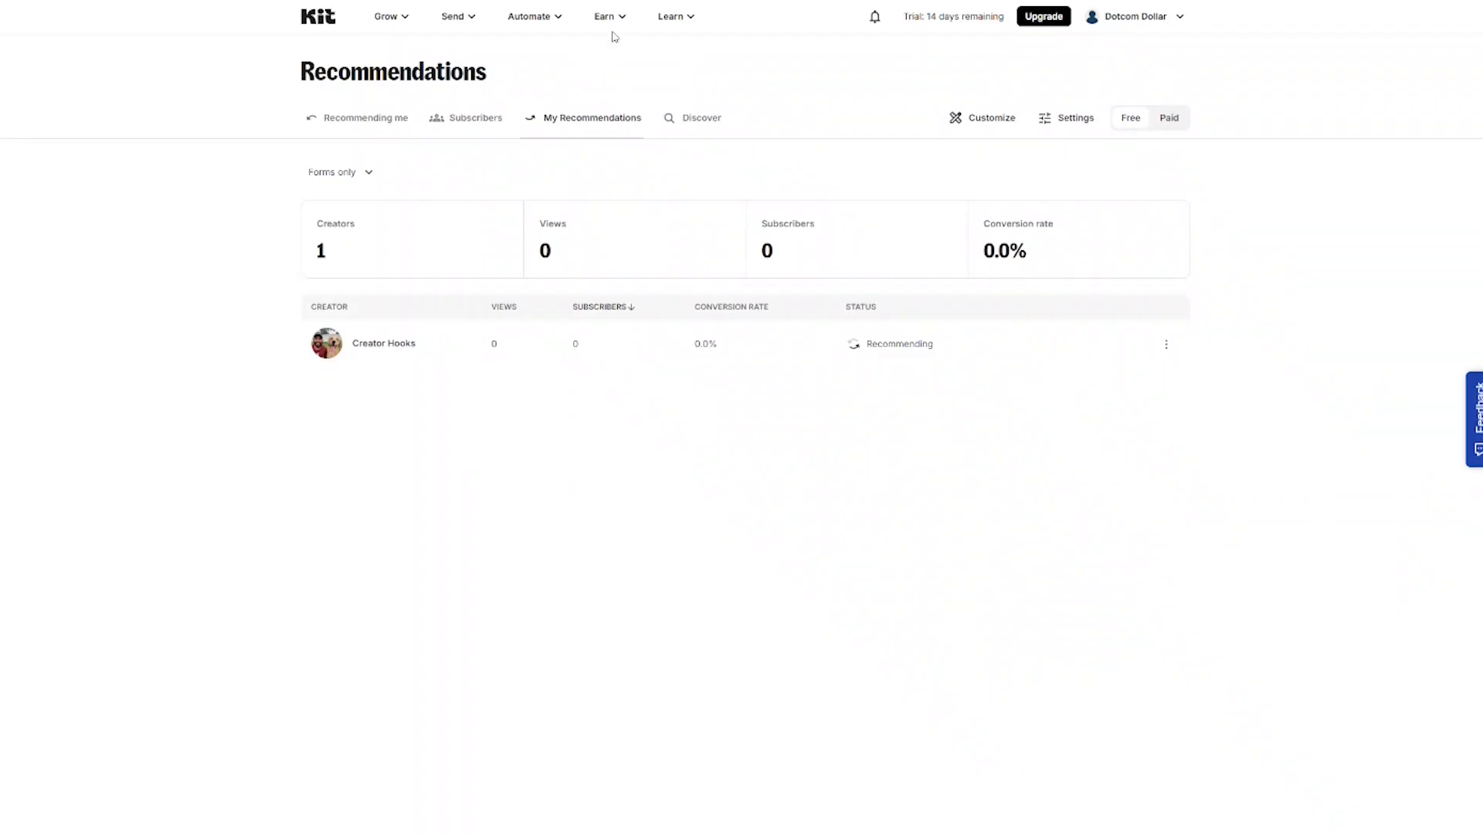
Step: Estimate Paid Recommendations earnings for 1000 monthly new subscribers with a Niche B2B audience
{"action": "left_click", "coordinate": [614, 17]}
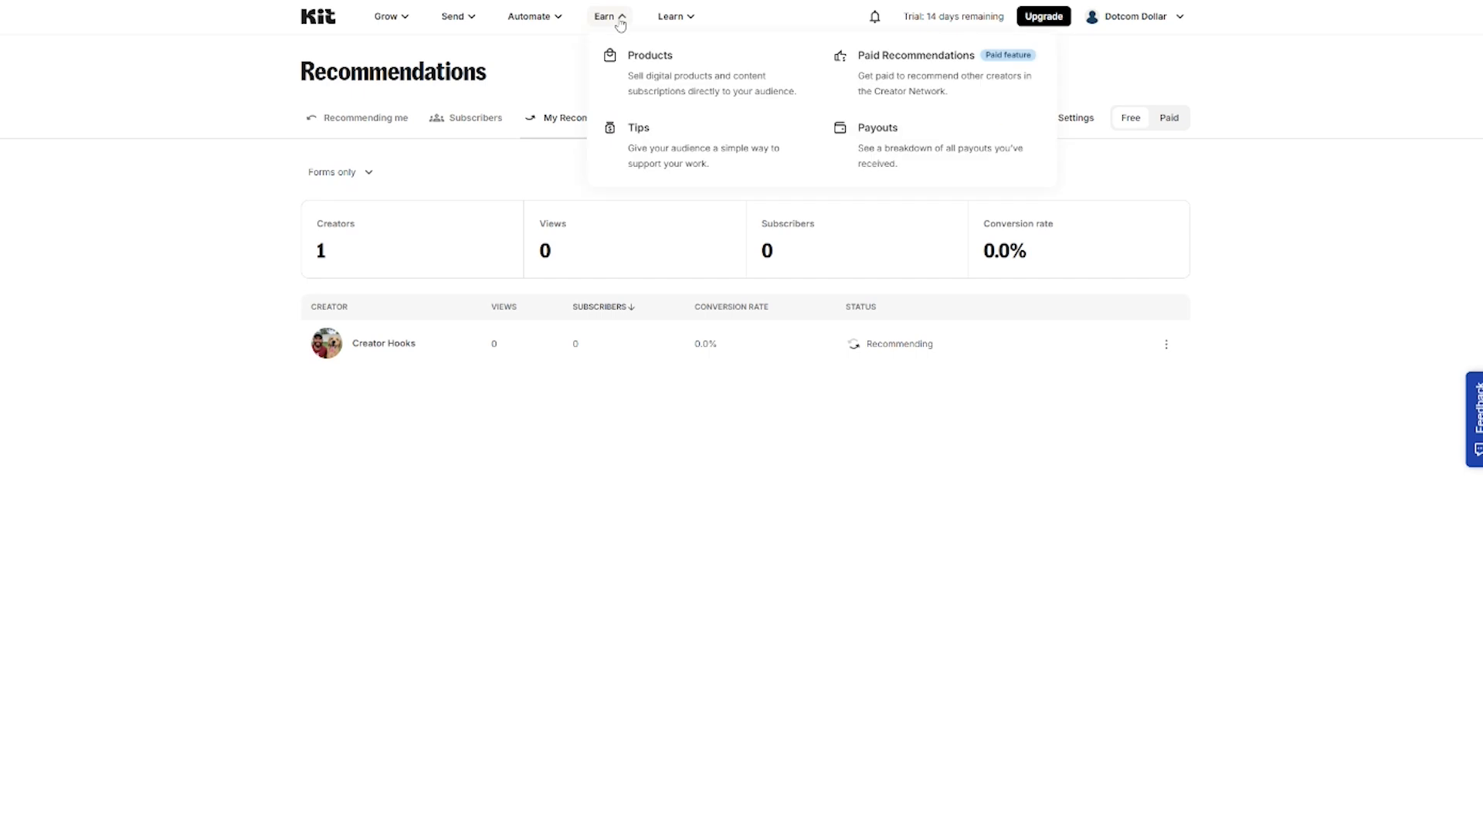
{"action": "left_click", "coordinate": [919, 82]}
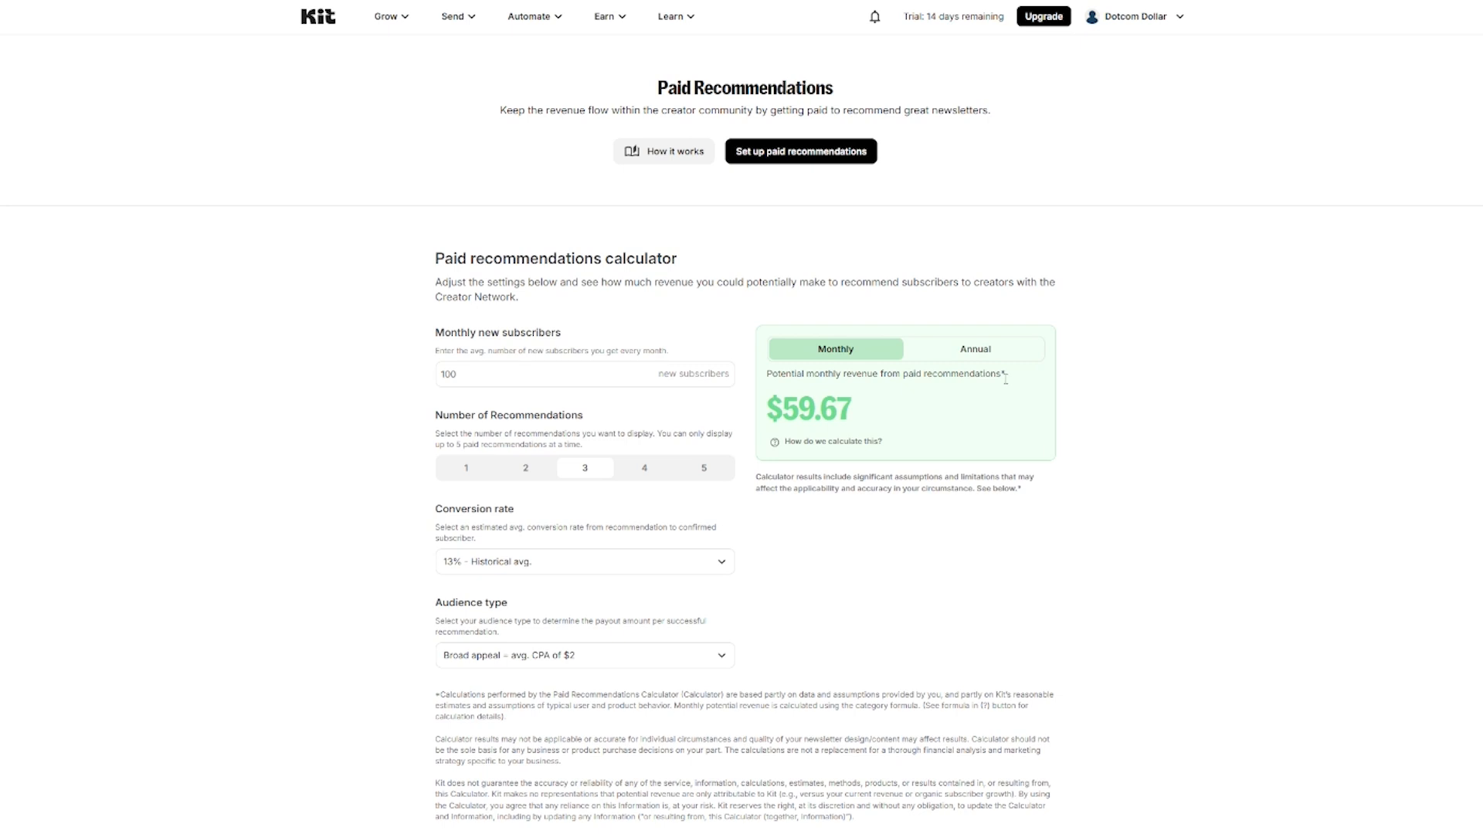
{"action": "left_click", "coordinate": [519, 377]}
{"action": "type", "text": "0"}
{"action": "left_click", "coordinate": [607, 661]}
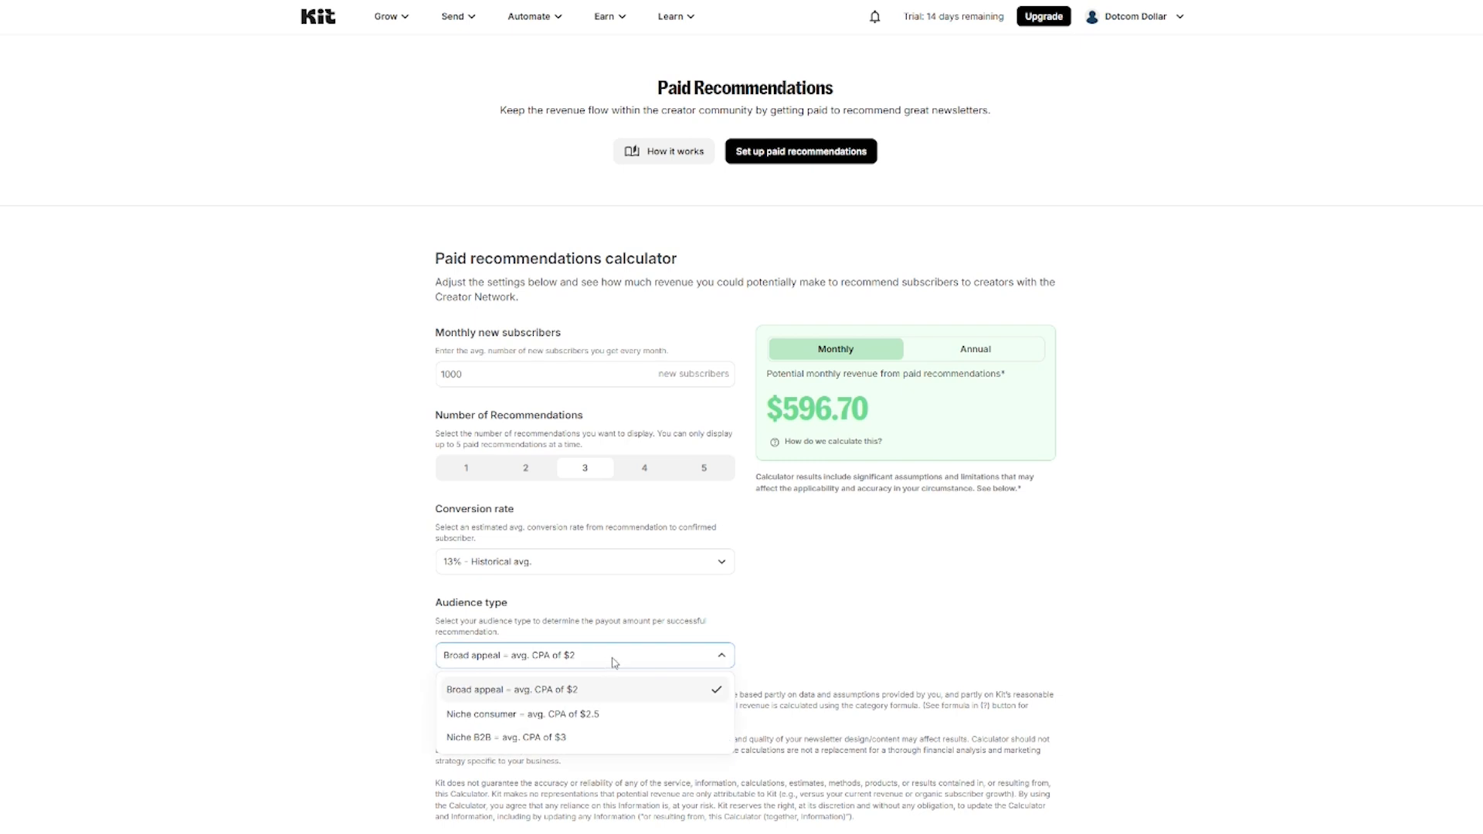
{"action": "left_click", "coordinate": [803, 640]}
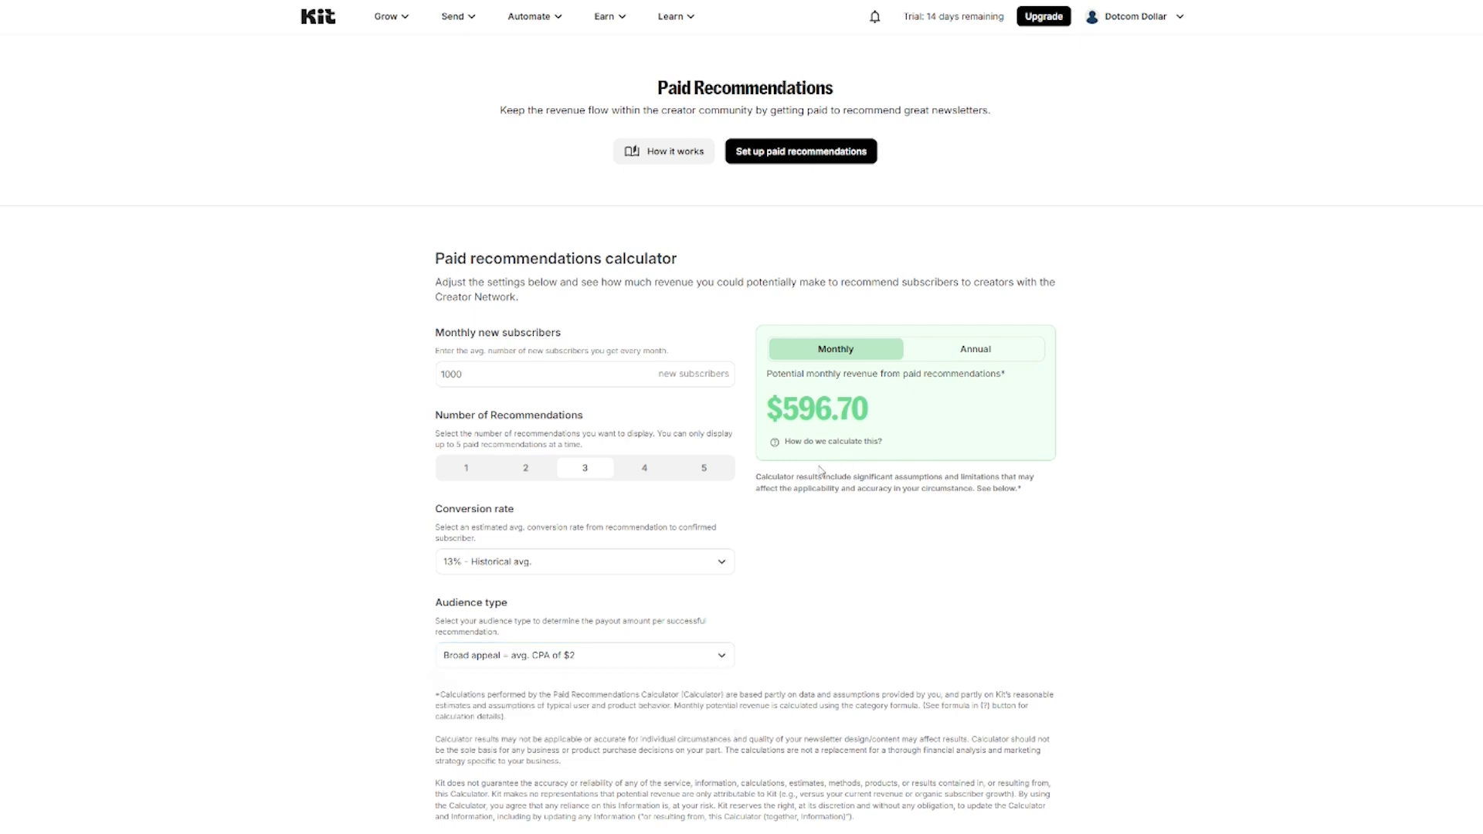
{"action": "left_click", "coordinate": [606, 658]}
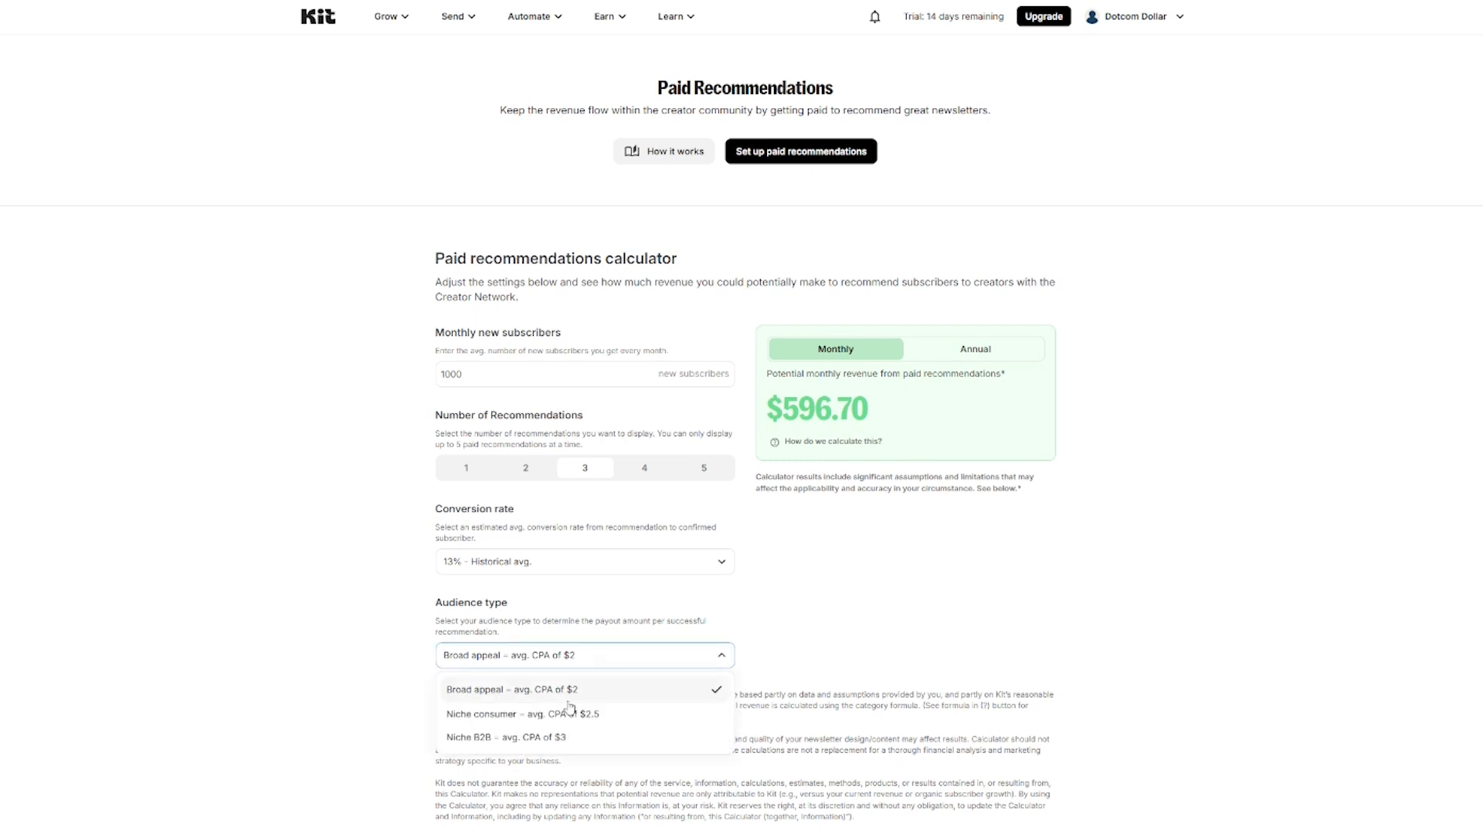
{"action": "left_click", "coordinate": [561, 742]}
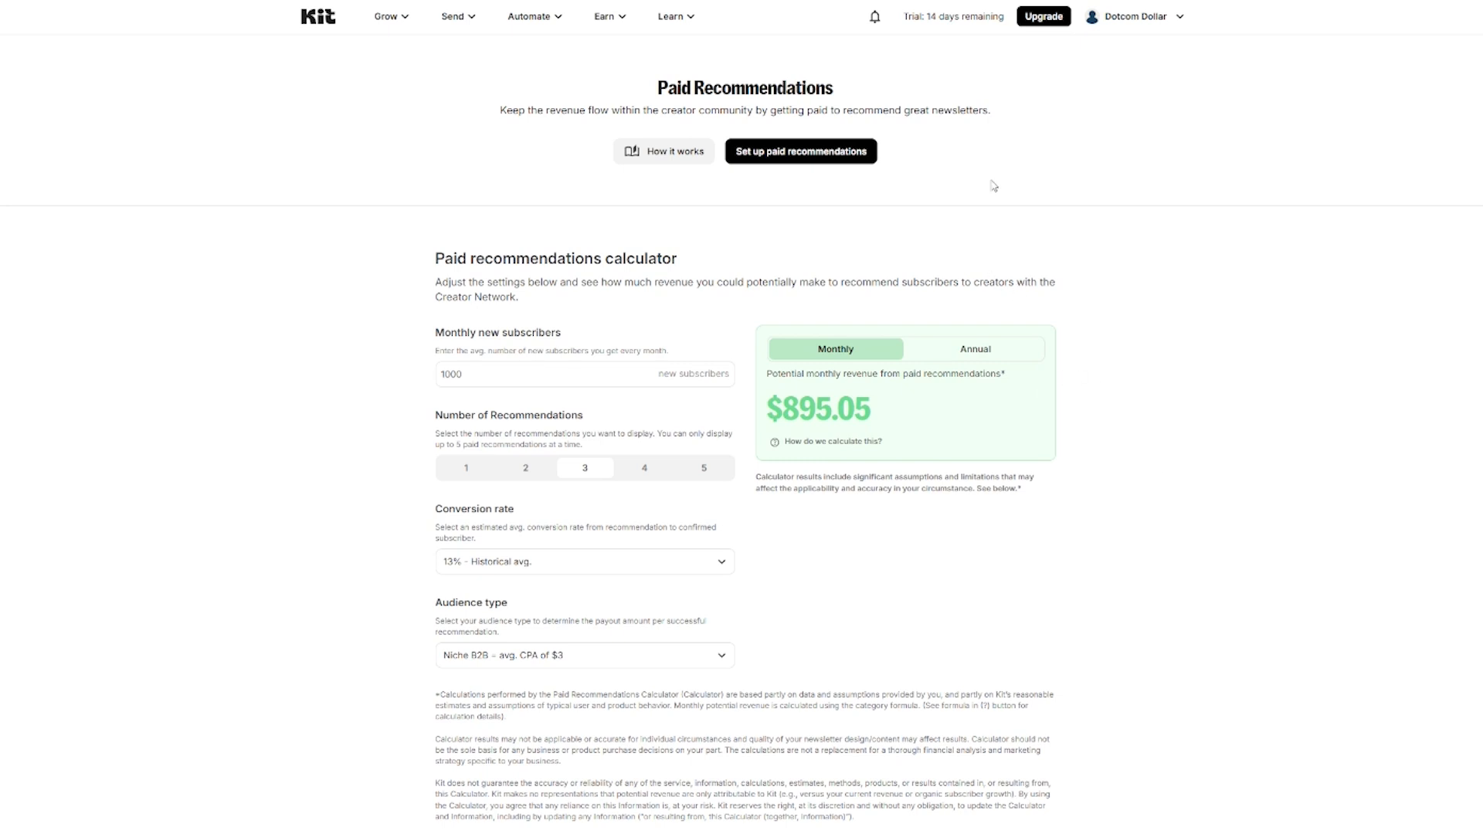
Step: Try Set up paid recommendations, continuing toward the SparkLoop integration
{"action": "left_click", "coordinate": [786, 154]}
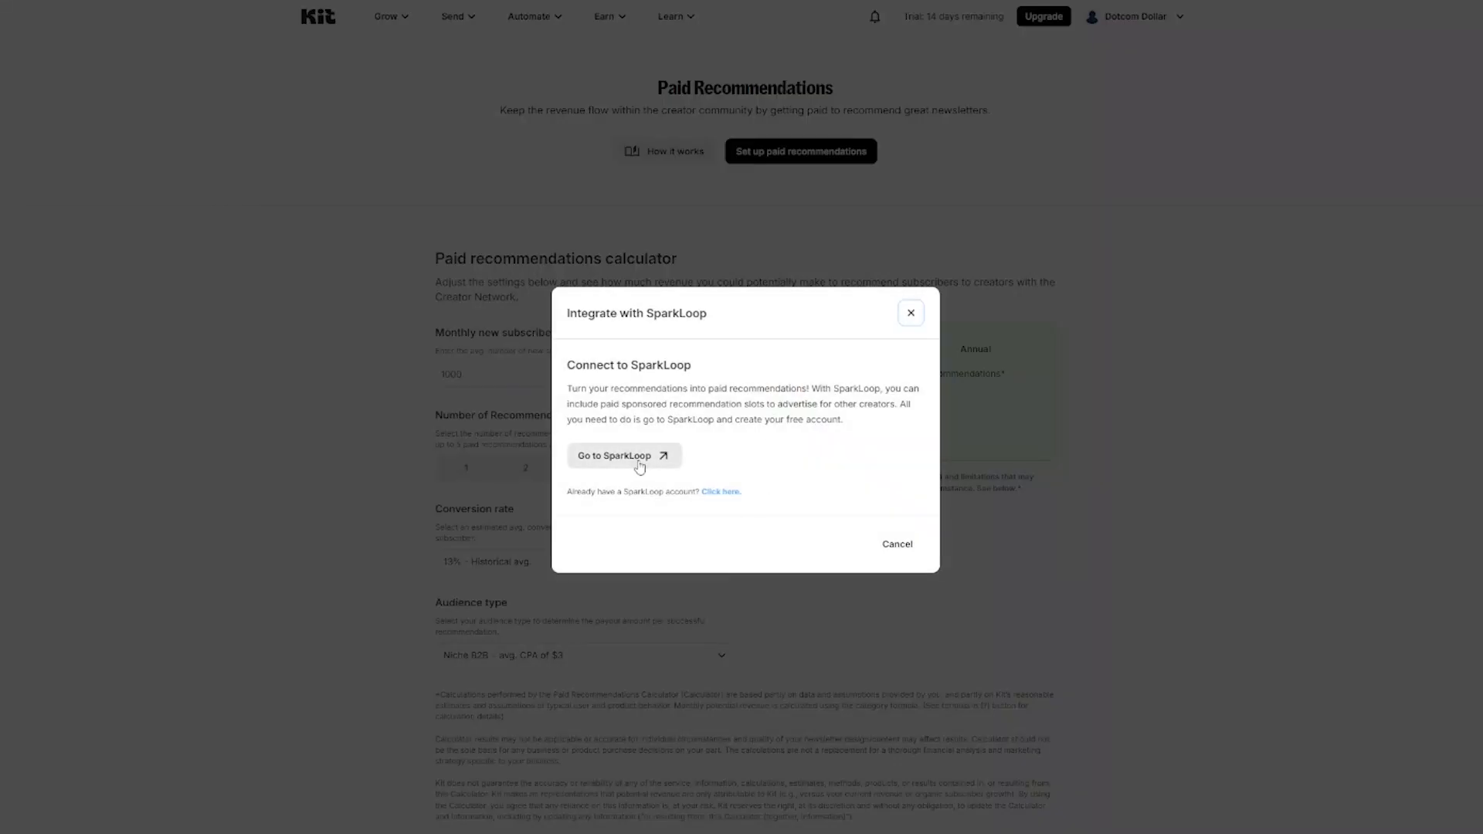
{"action": "left_click", "coordinate": [639, 464]}
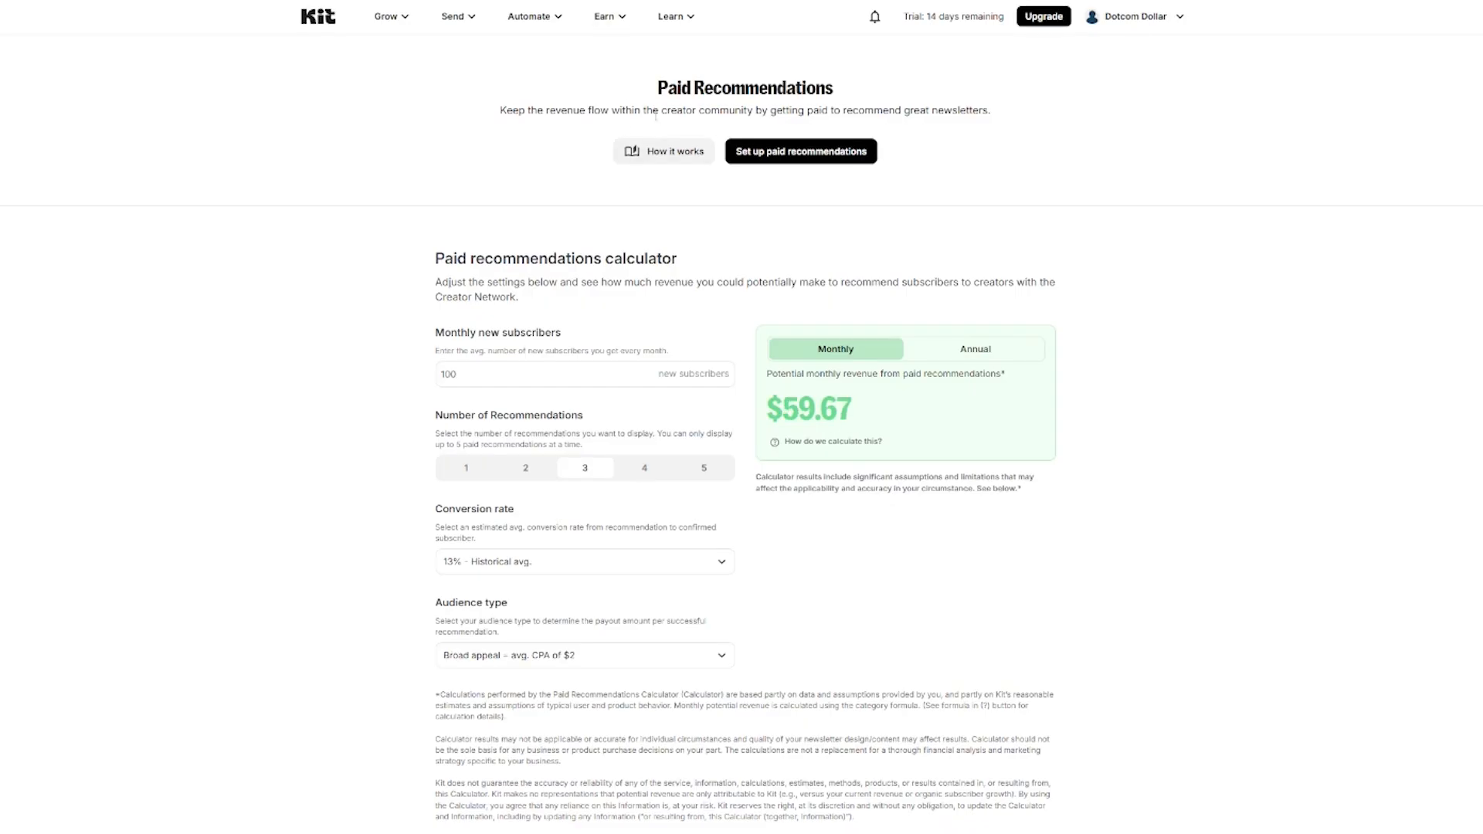
{"action": "left_click", "coordinate": [621, 23]}
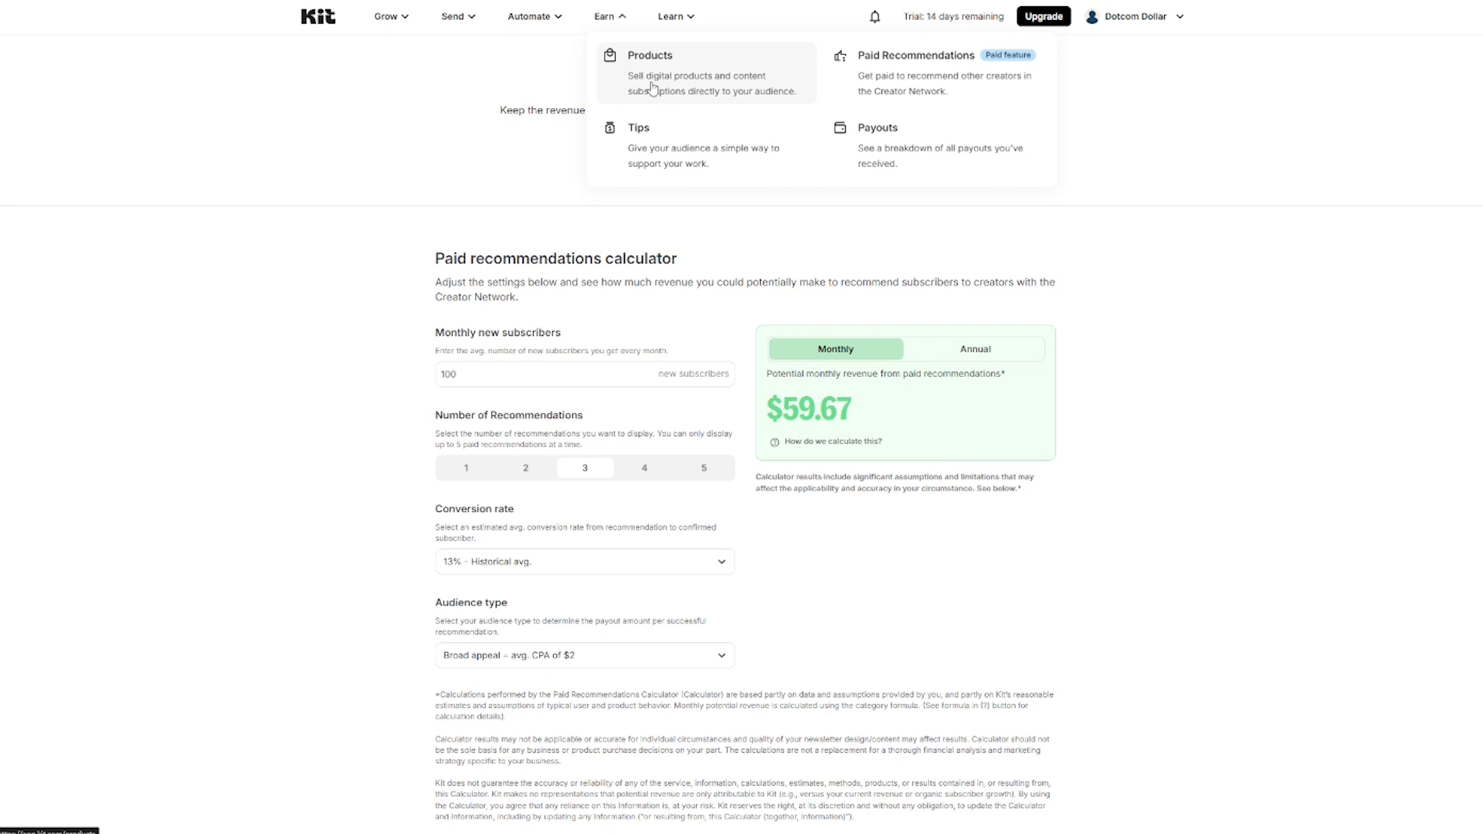